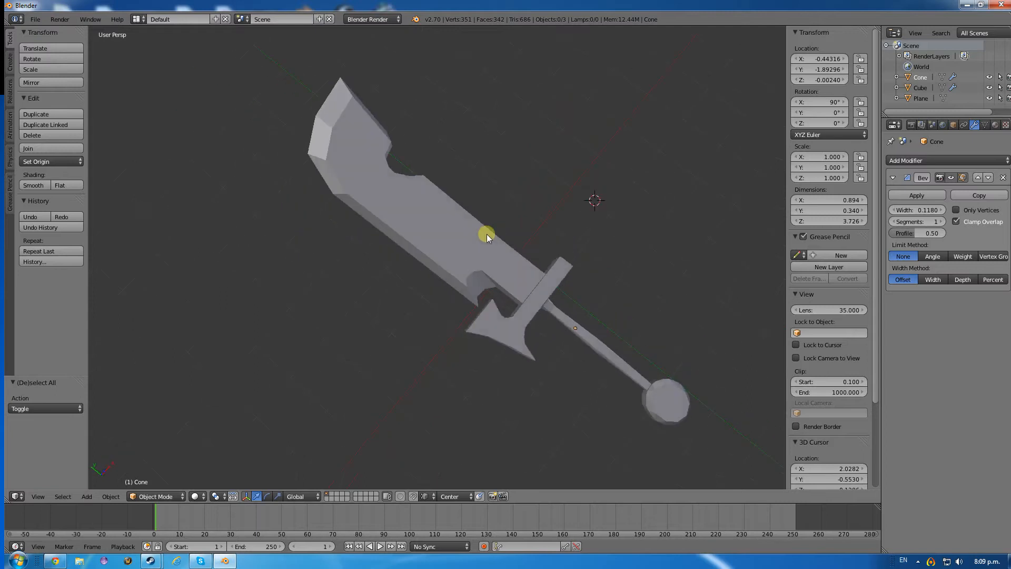
- Examine the finished sword model's blade, guard and handle as separate objects
{"action": "key", "text": "Tab"}
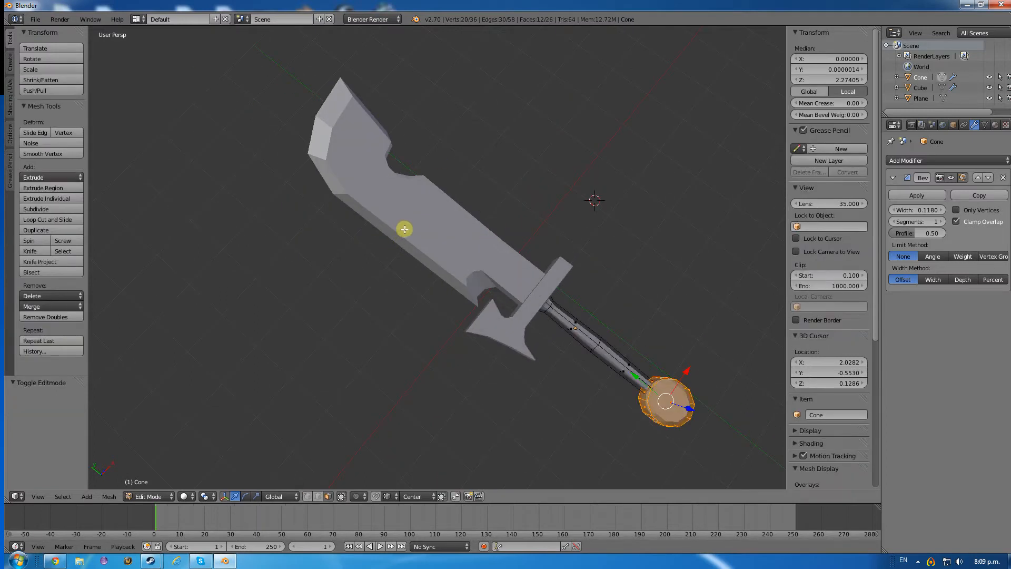
{"action": "key", "text": "Tab"}
{"action": "right_click", "coordinate": [426, 207]}
{"action": "right_click", "coordinate": [537, 293]}
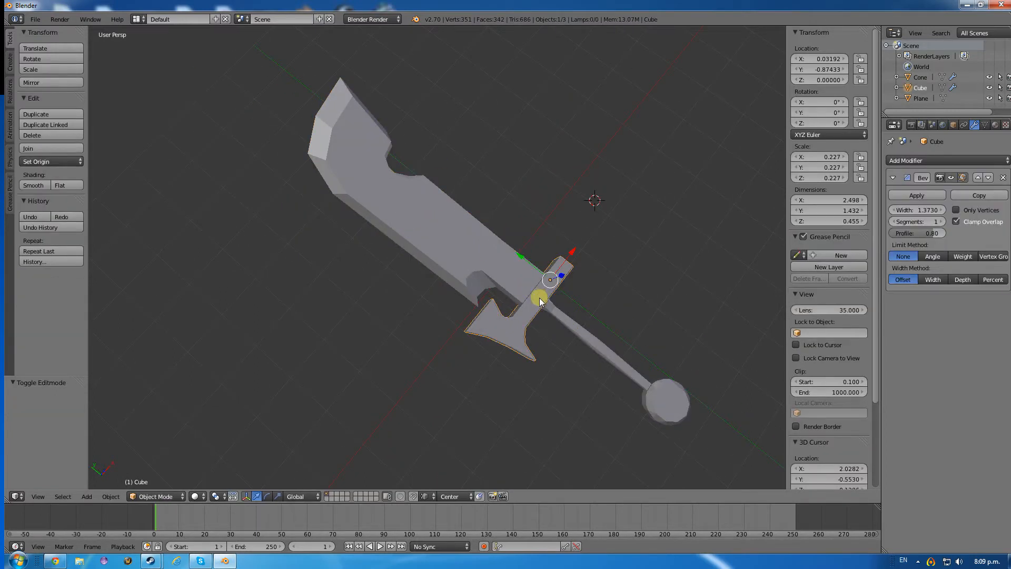
{"action": "right_click", "coordinate": [466, 222]}
{"action": "right_click", "coordinate": [513, 321]}
{"action": "right_click", "coordinate": [589, 333]}
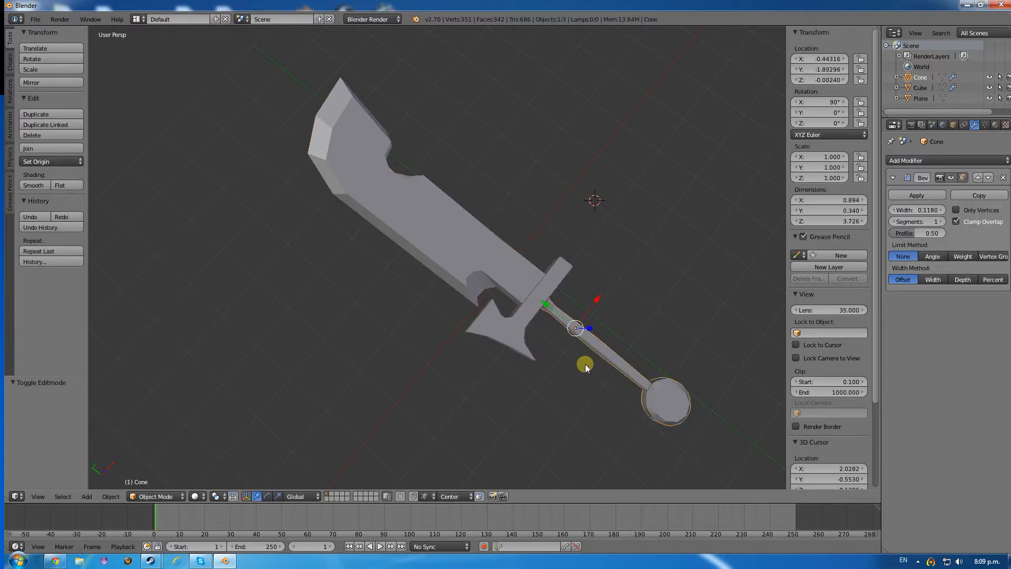
{"action": "mouse_move", "coordinate": [586, 365]}
{"action": "middle_mouse_down"}
{"action": "mouse_move", "coordinate": [558, 279]}
{"action": "mouse_move", "coordinate": [374, 300]}
{"action": "mouse_move", "coordinate": [393, 243]}
{"action": "mouse_move", "coordinate": [594, 334]}
{"action": "mouse_move", "coordinate": [568, 350]}
{"action": "mouse_move", "coordinate": [534, 299]}
{"action": "middle_mouse_up"}
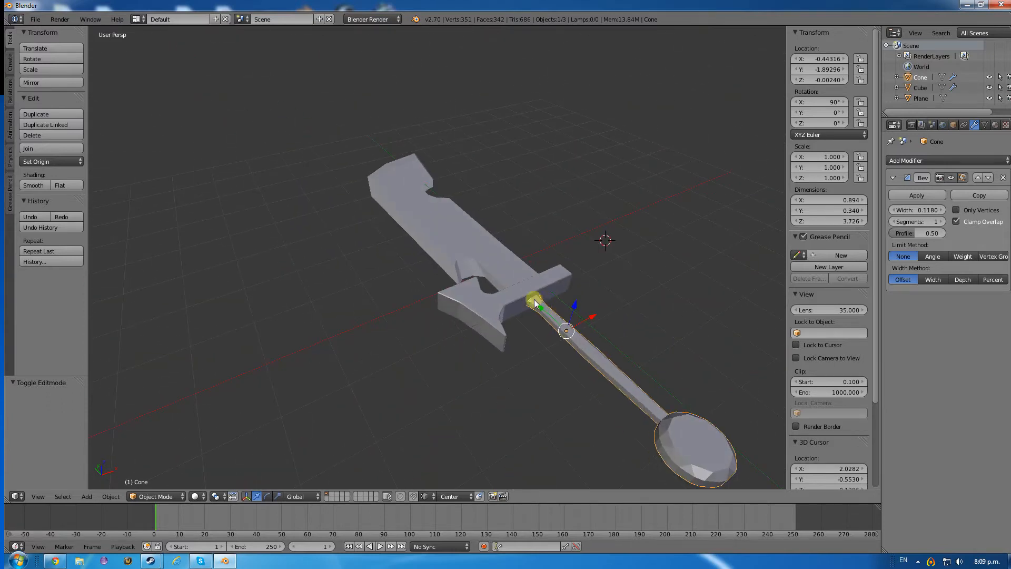
- Start a new file from the startup scene
{"action": "left_click", "coordinate": [36, 19]}
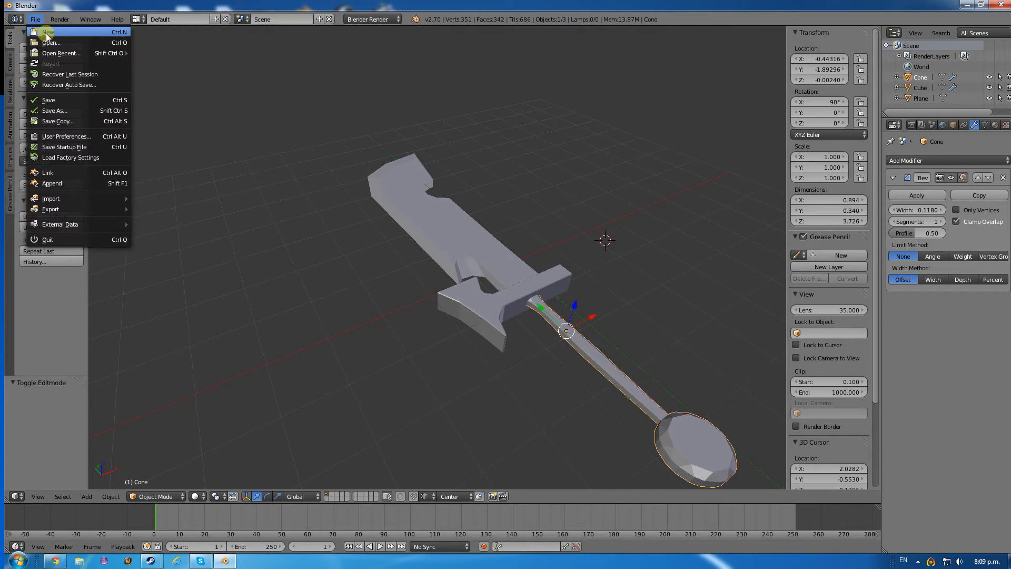
{"action": "key", "text": "Escape"}
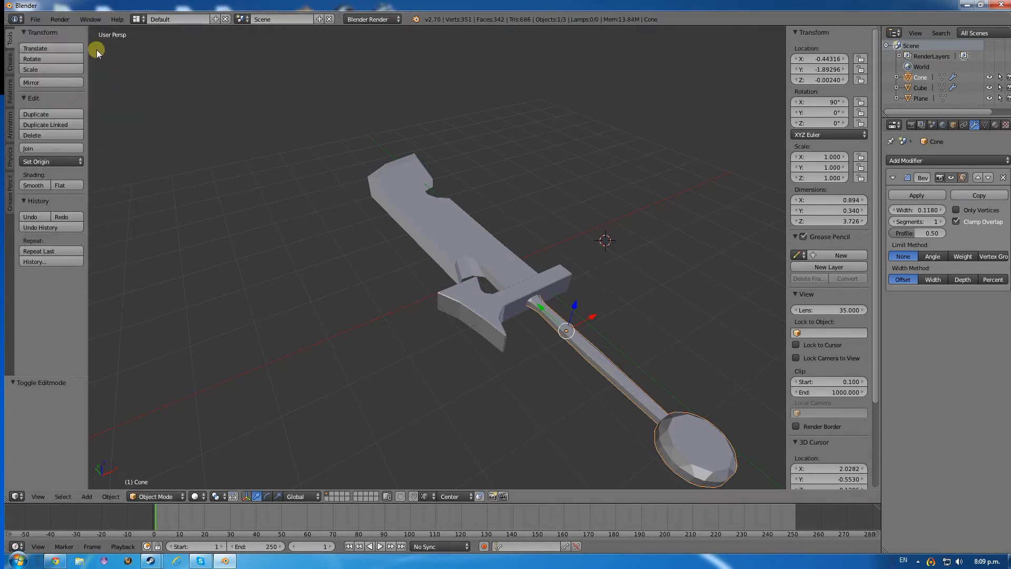
{"action": "left_click", "coordinate": [35, 19]}
{"action": "left_click", "coordinate": [46, 29]}
{"action": "left_click", "coordinate": [51, 37]}
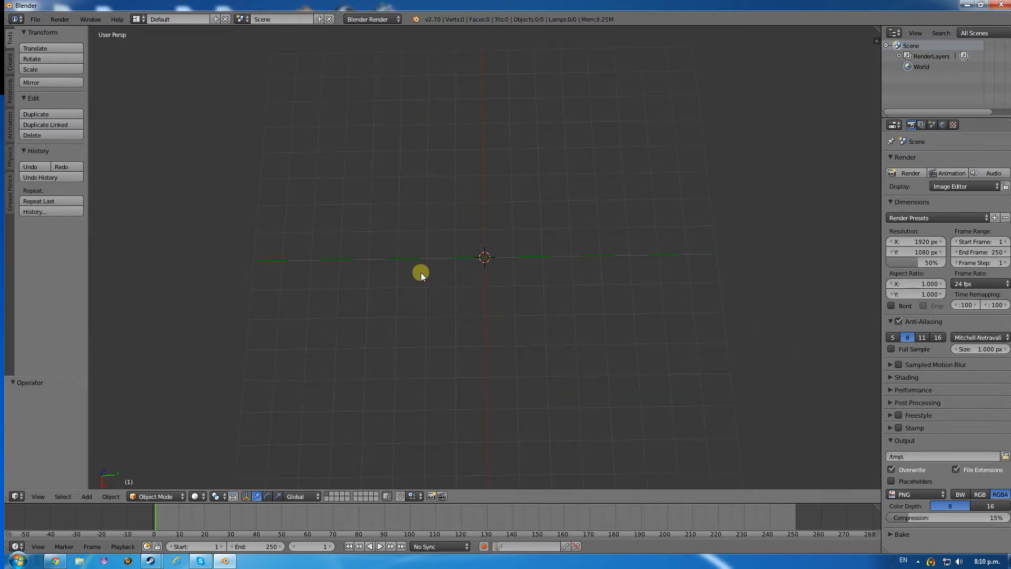
- Add a plane mesh at the scene origin in the top orthographic view
{"action": "middle_click_drag", "start_coordinate": [421, 276], "coordinate": [409, 285]}
{"action": "key", "text": "KP_7"}
{"action": "left_click", "coordinate": [89, 496]}
{"action": "mouse_move", "coordinate": [100, 484]}
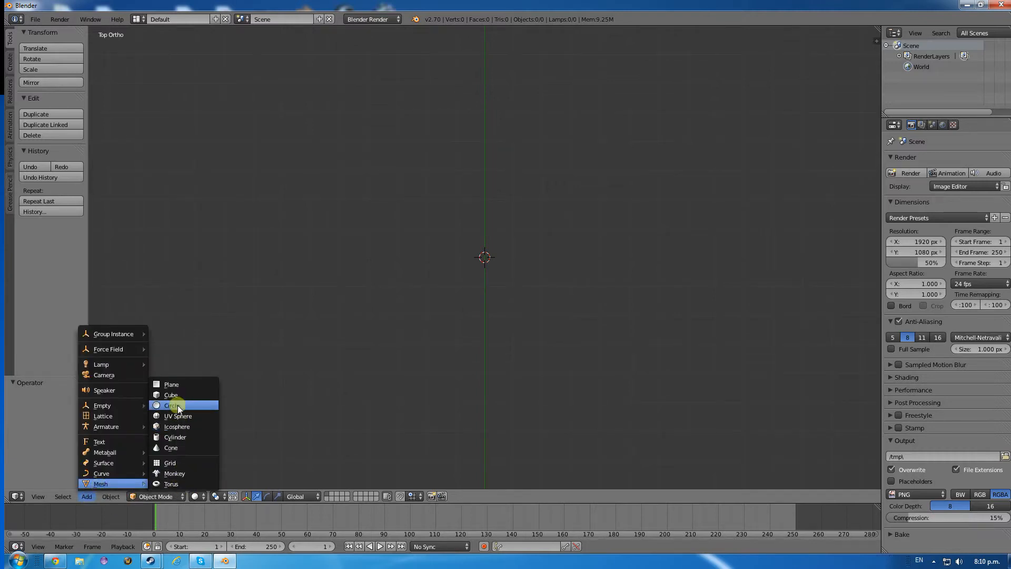
{"action": "left_click", "coordinate": [178, 386]}
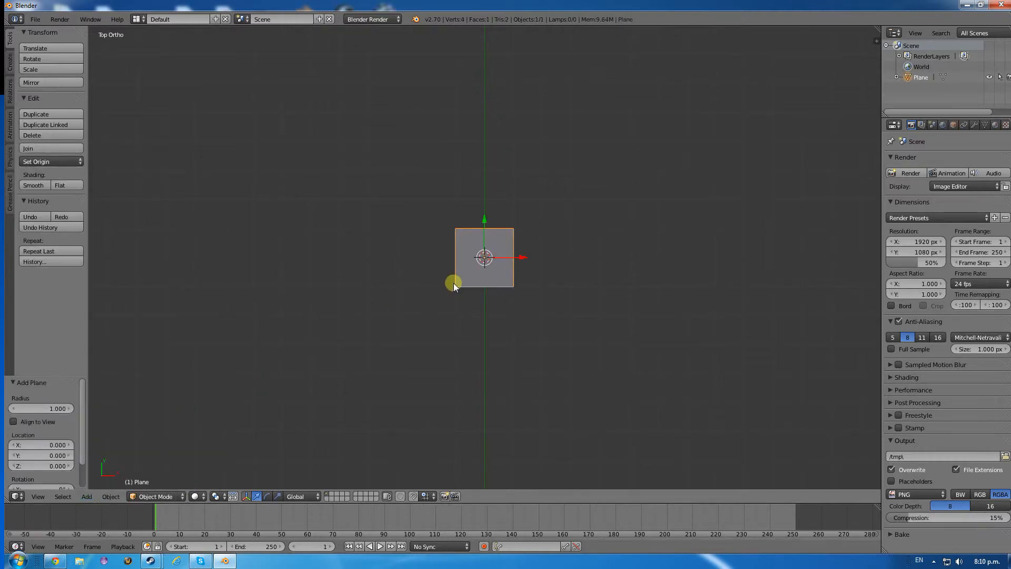
- Delete three of the plane's vertices in Edit Mode, keeping only the lower-left one
{"action": "key", "text": "Tab"}
{"action": "key", "text": "a"}
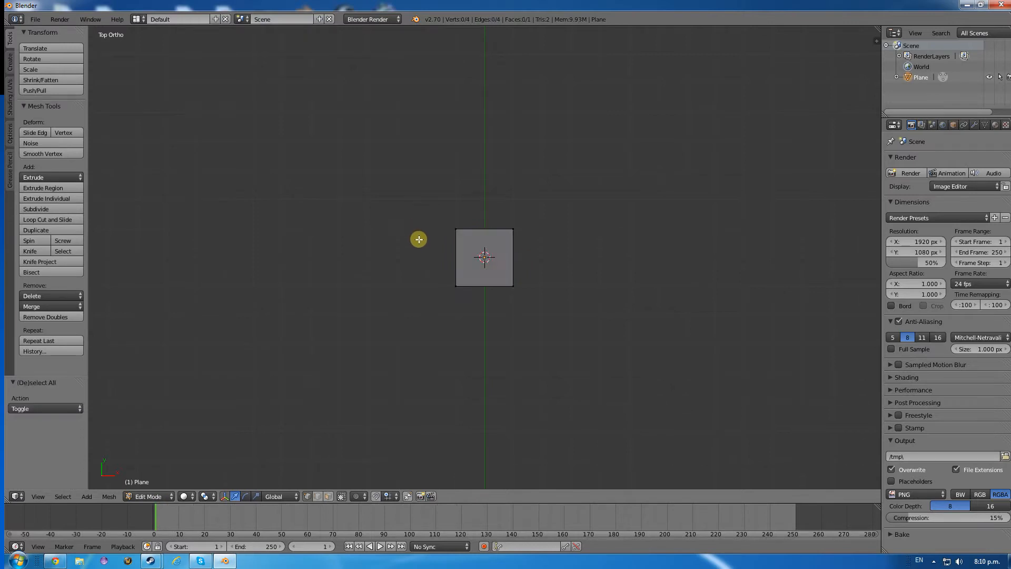
{"action": "key", "text": "b"}
{"action": "left_click_drag", "start_coordinate": [418, 215], "coordinate": [474, 321]}
{"action": "key", "text": "b"}
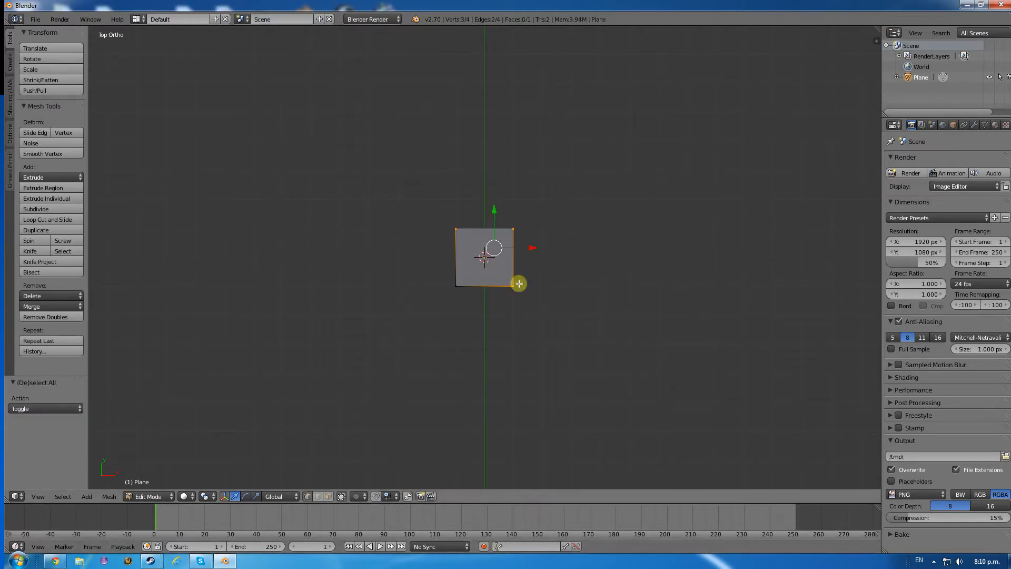
{"action": "key", "text": "x"}
{"action": "left_click", "coordinate": [488, 285]}
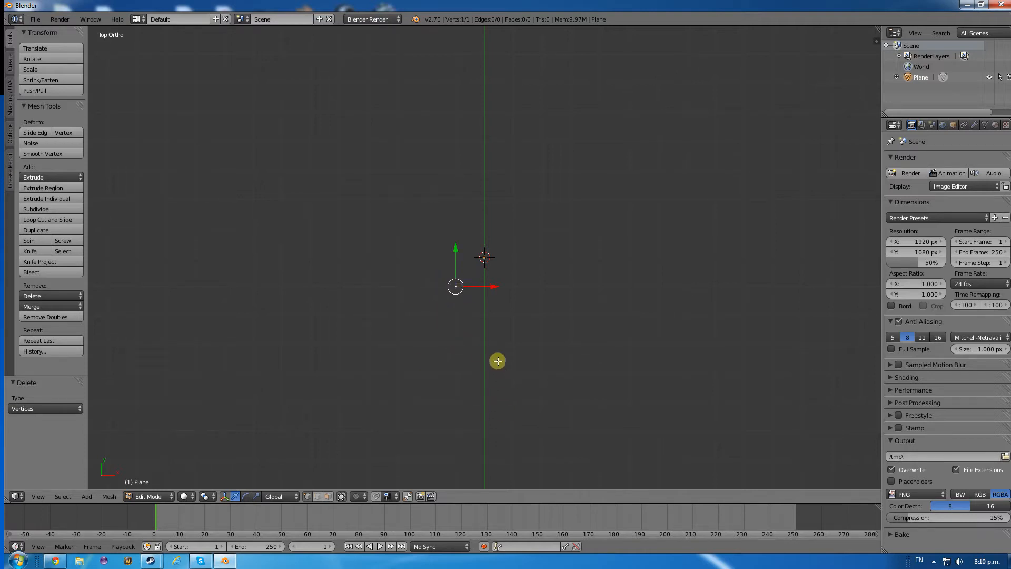
- Extrude vertices from the remaining point along a short straight edge and an inner curve up to the blade's upper tip
{"action": "left_click", "coordinate": [506, 285], "text": "ctrl"}
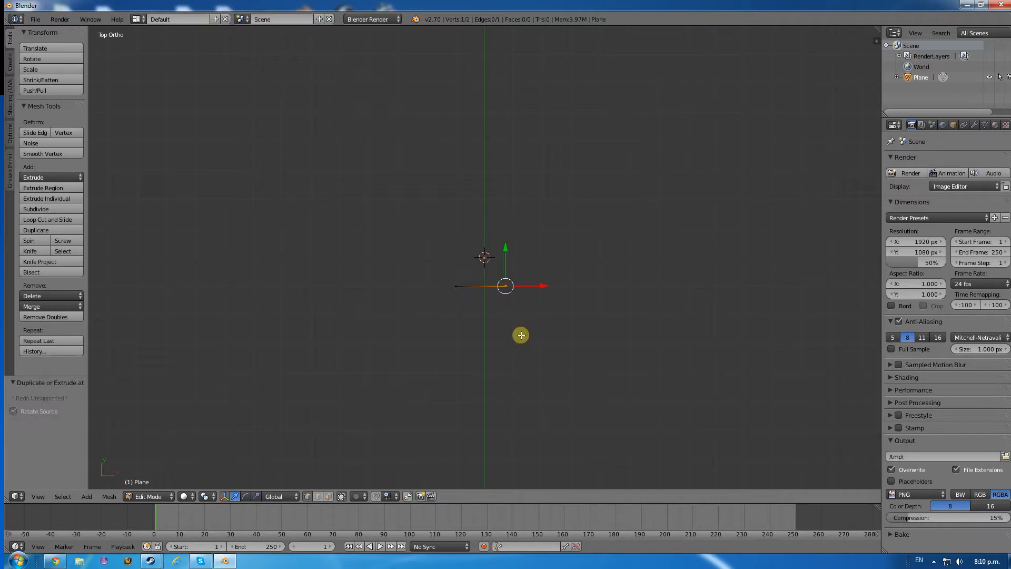
{"action": "left_click", "coordinate": [536, 265], "text": "ctrl"}
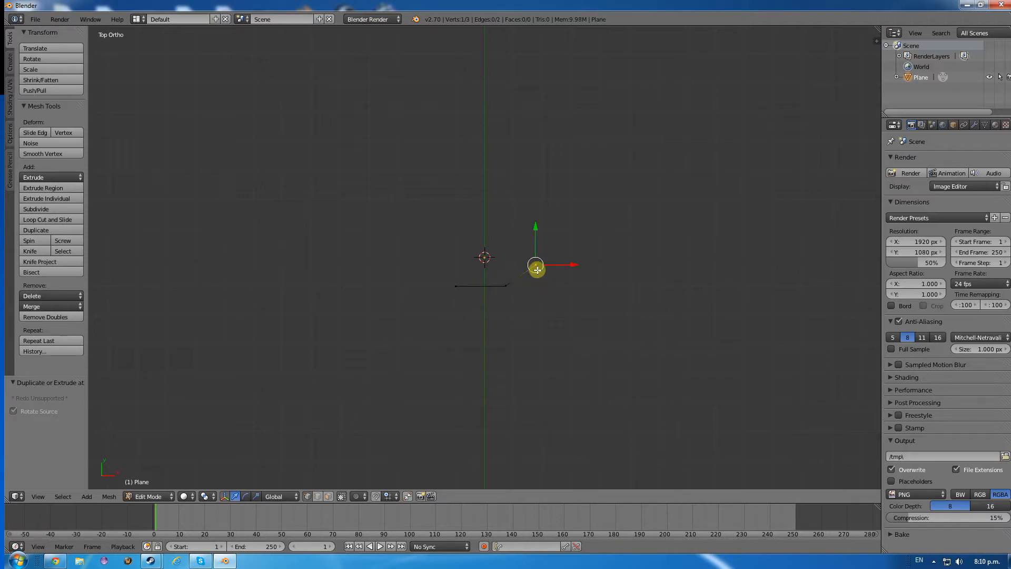
{"action": "left_click", "coordinate": [556, 217], "text": "ctrl"}
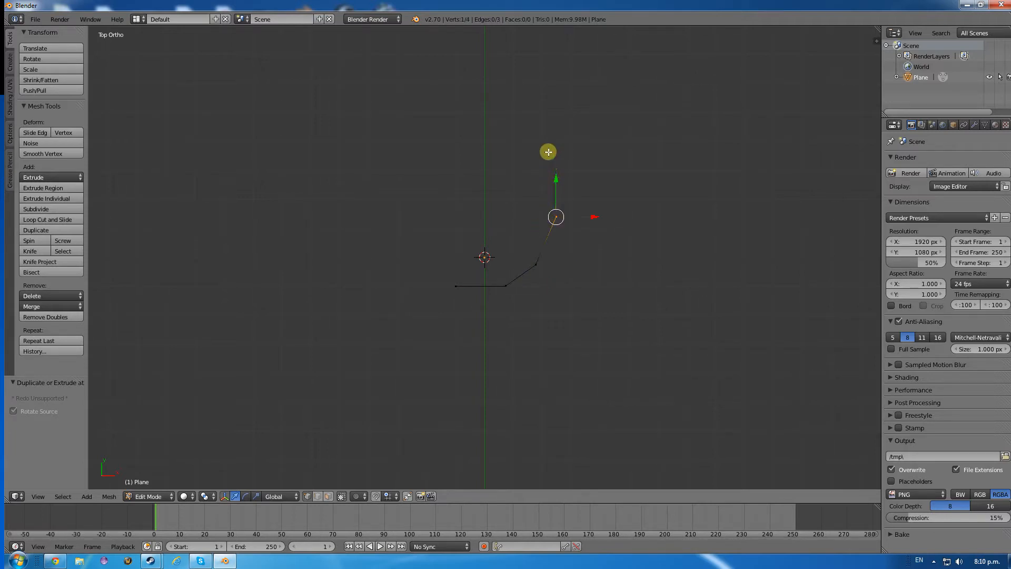
{"action": "left_click", "coordinate": [548, 152], "text": "ctrl"}
{"action": "left_click", "coordinate": [521, 113], "text": "ctrl"}
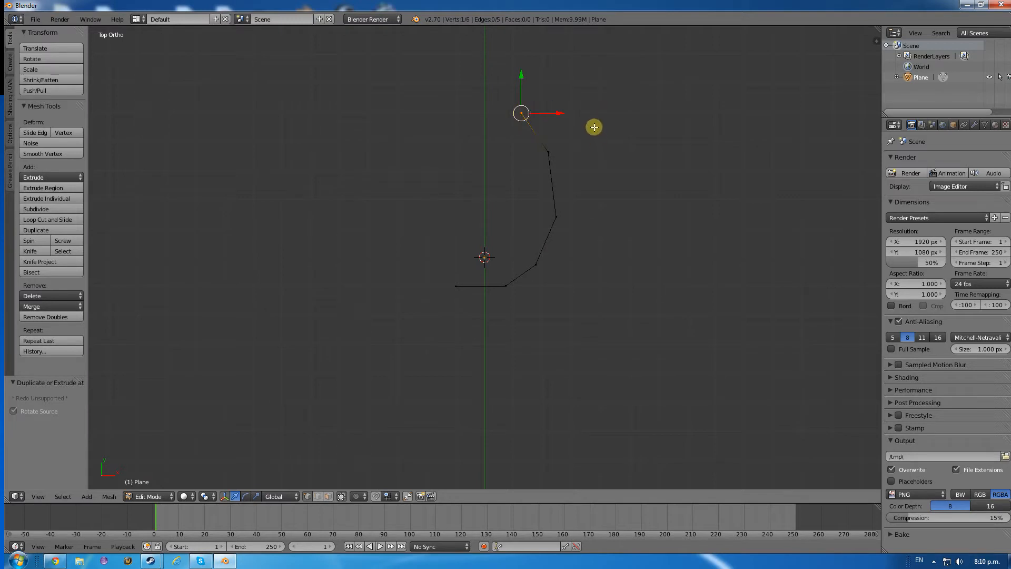
- Extrude seven vertices from the upper tip around the blade's outer curve down to the lower tip
{"action": "left_click", "coordinate": [588, 129], "text": "ctrl"}
{"action": "left_click", "coordinate": [612, 158], "text": "ctrl"}
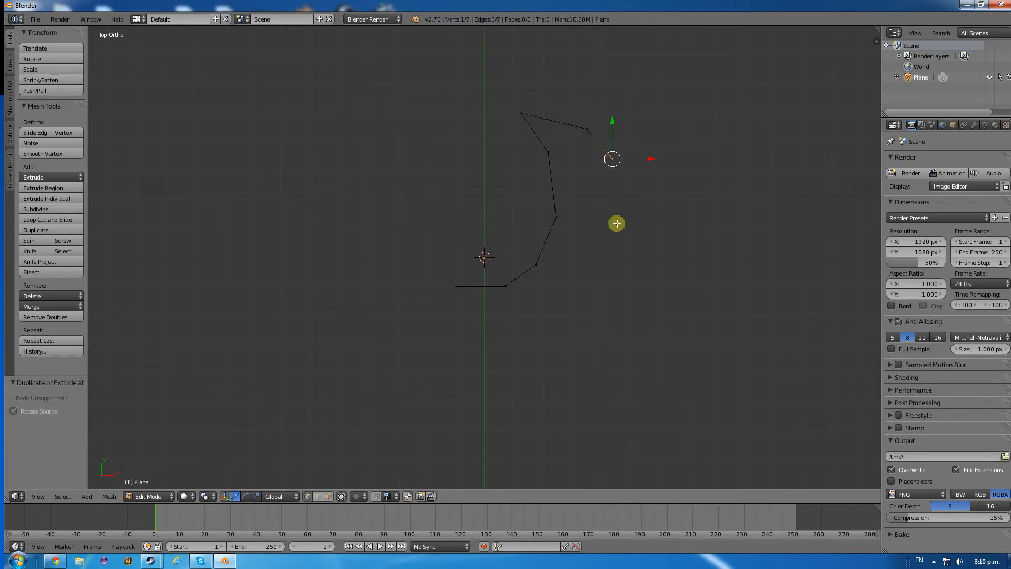
{"action": "left_click", "coordinate": [623, 233], "text": "ctrl"}
{"action": "left_click", "coordinate": [621, 315], "text": "ctrl"}
{"action": "left_click", "coordinate": [614, 395], "text": "ctrl"}
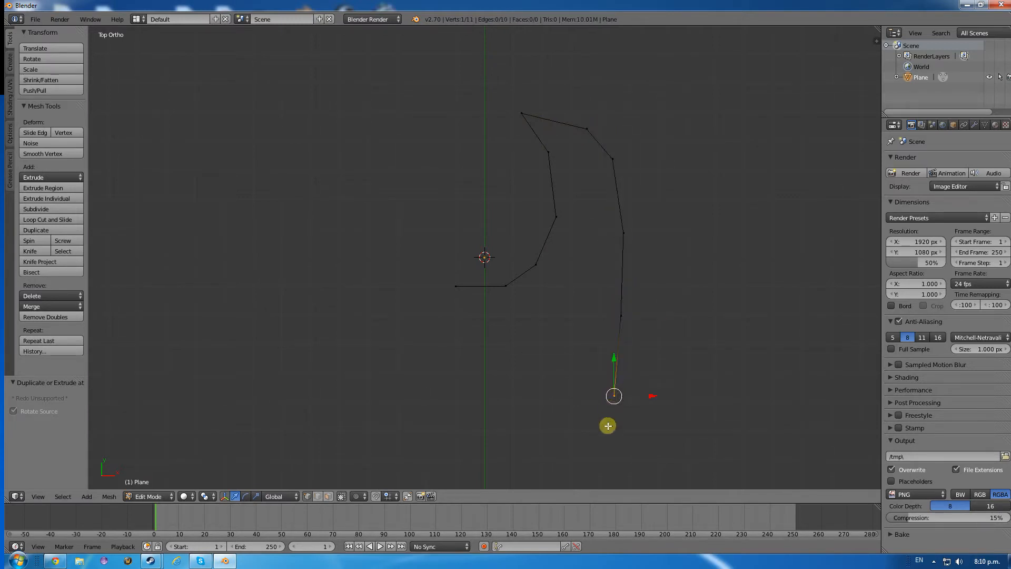
{"action": "left_click", "coordinate": [554, 463], "text": "ctrl"}
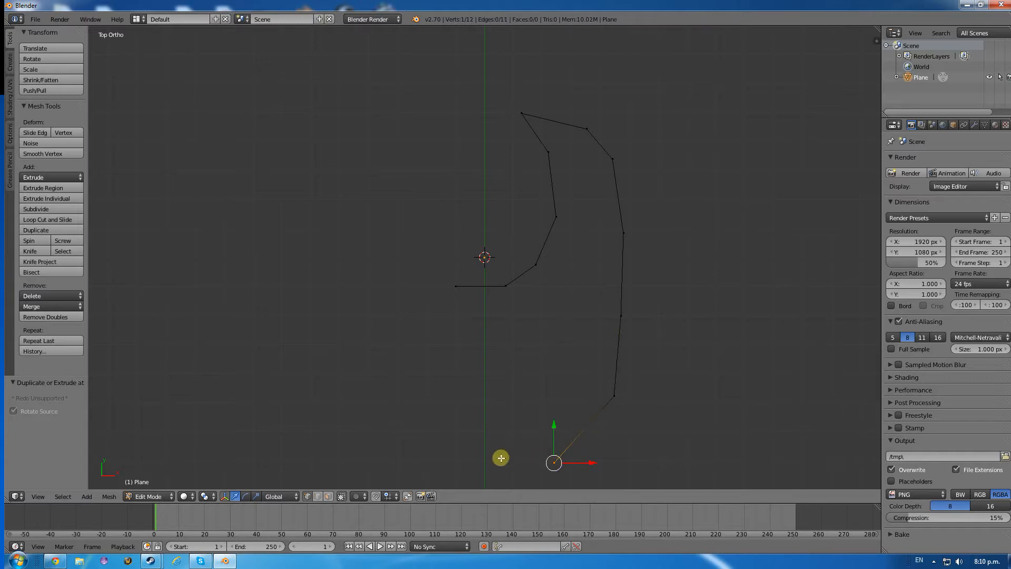
{"action": "left_click", "coordinate": [519, 473], "text": "ctrl"}
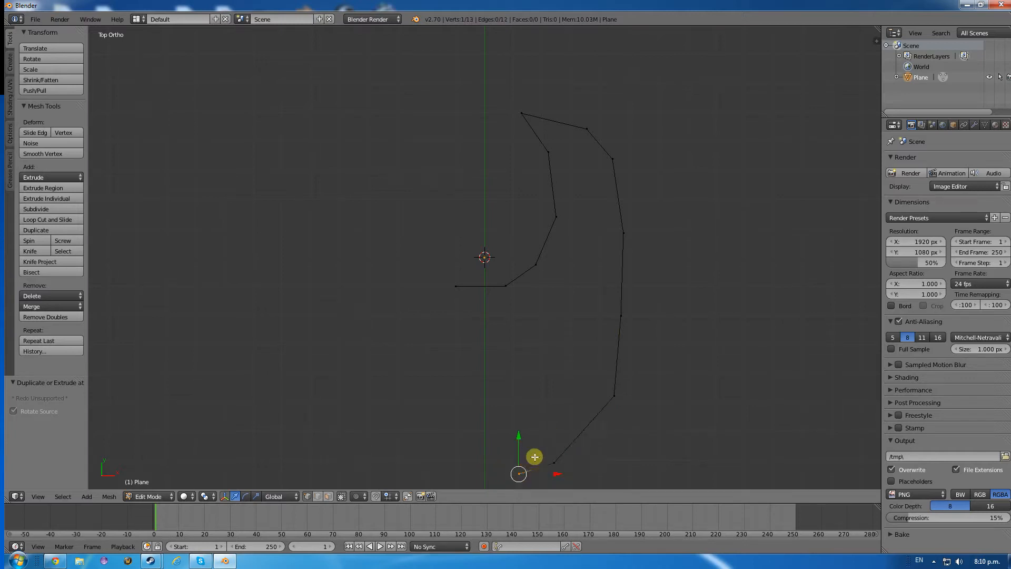
- Extrude vertices up the blade's lower inner curve and end with a straight edge roughly parallel to the starting edge
{"action": "left_click", "coordinate": [550, 426], "text": "ctrl"}
{"action": "left_click", "coordinate": [550, 368], "text": "ctrl"}
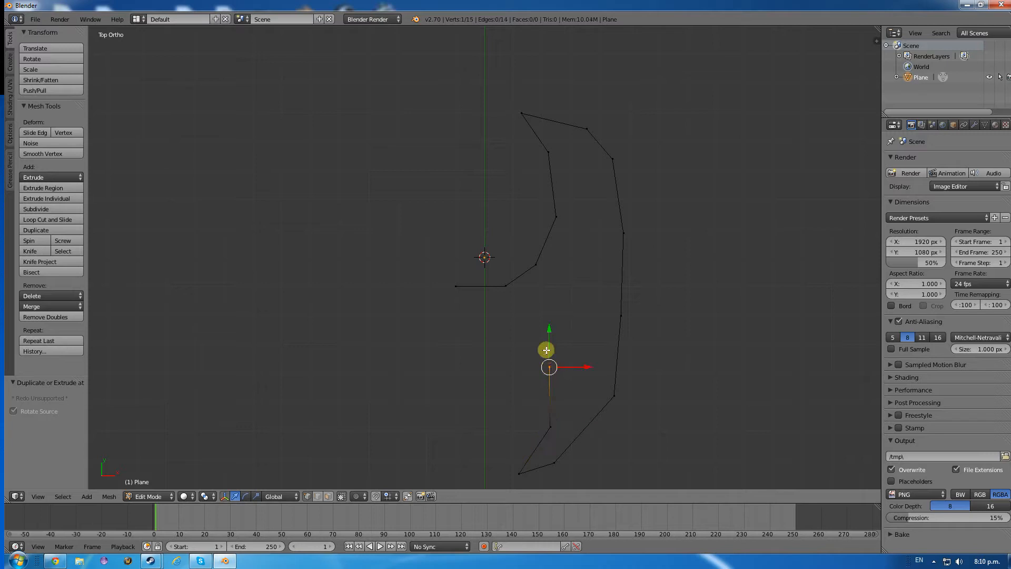
{"action": "left_click", "coordinate": [528, 341], "text": "ctrl"}
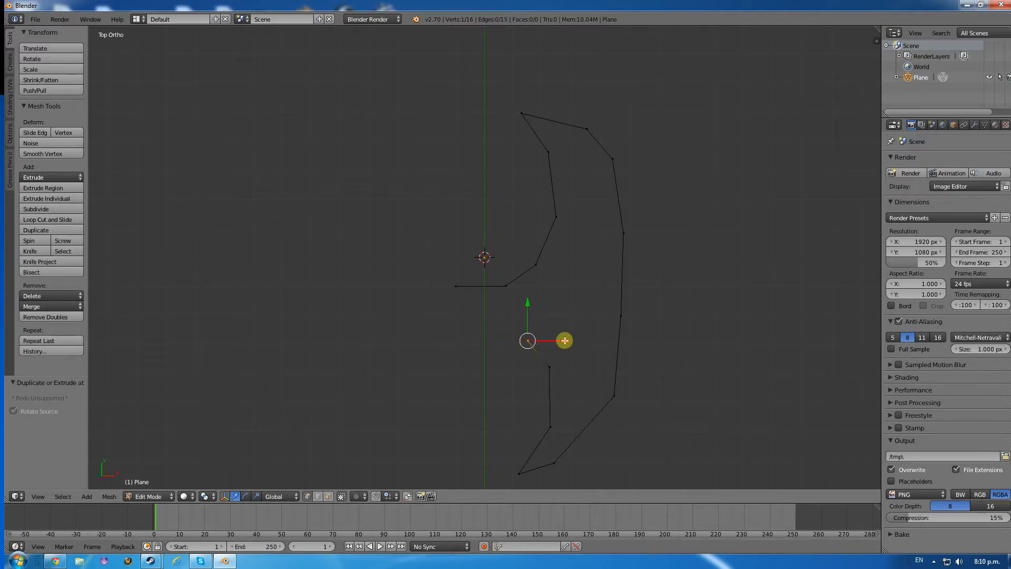
{"action": "left_click_drag", "start_coordinate": [564, 341], "coordinate": [549, 341]}
{"action": "left_click_drag", "start_coordinate": [512, 302], "coordinate": [514, 310]}
{"action": "left_click", "coordinate": [458, 347], "text": "ctrl"}
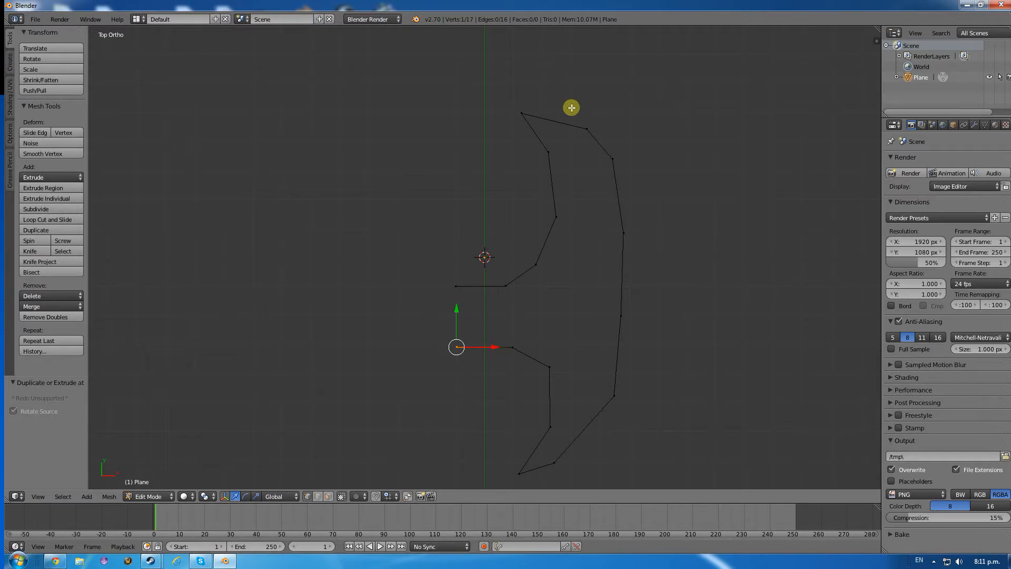
- Move the two outer vertices nearest the upper tip by -0.528 along Y
{"action": "key", "text": "b"}
{"action": "left_click_drag", "start_coordinate": [571, 107], "coordinate": [629, 195]}
{"action": "key", "text": "a"}
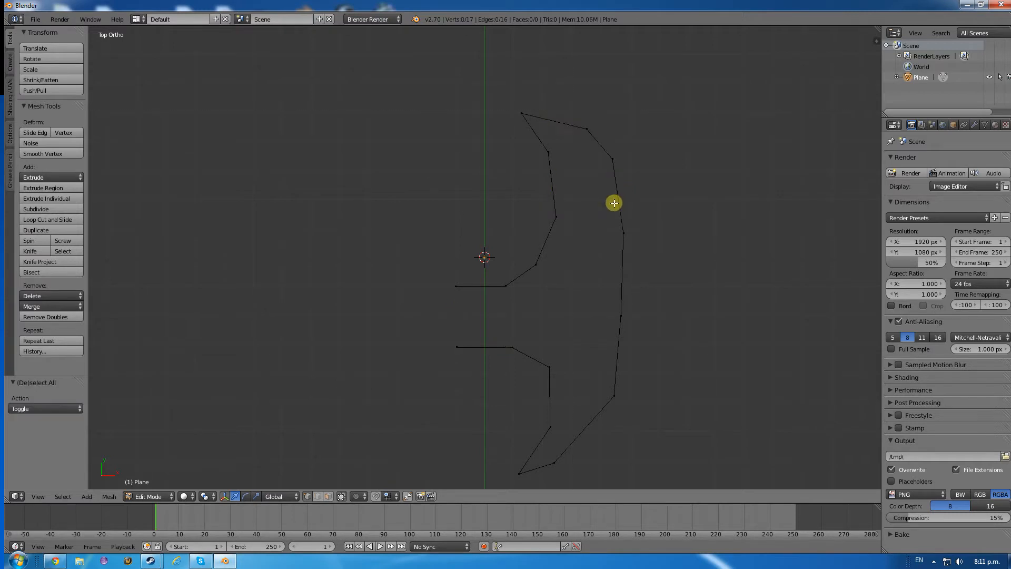
{"action": "key", "text": "b"}
{"action": "left_click_drag", "start_coordinate": [572, 104], "coordinate": [623, 179]}
{"action": "left_click_drag", "start_coordinate": [602, 98], "coordinate": [601, 117]}
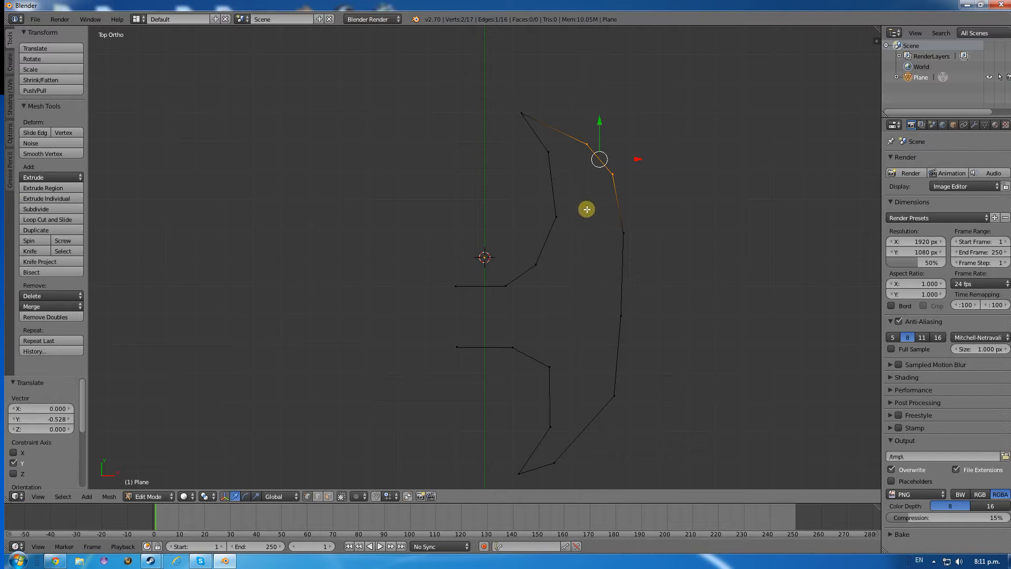
- Move the two middle vertices of the outer curve 0.528 along X and -0.400 along Y
{"action": "key", "text": "b"}
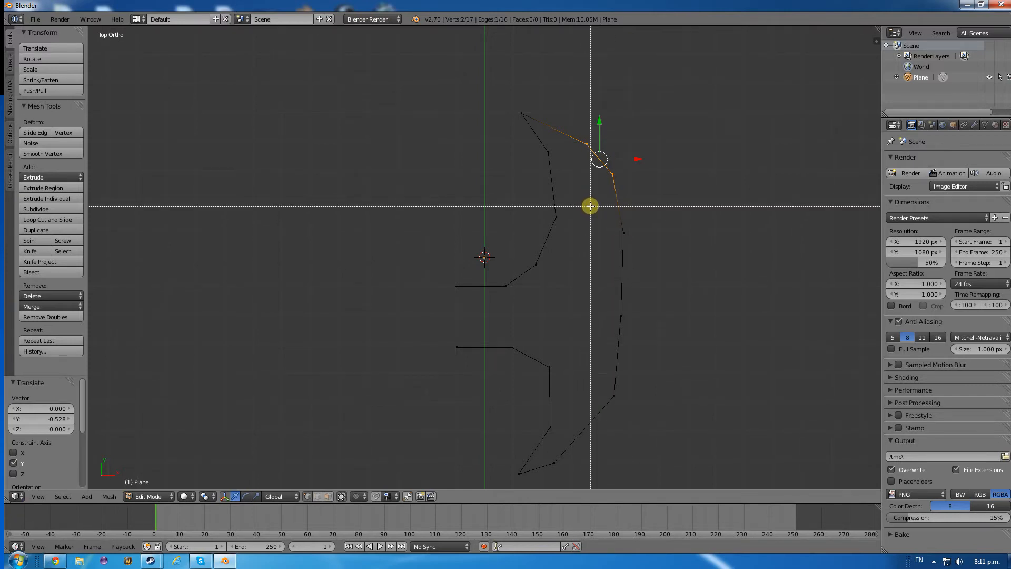
{"action": "key", "text": "Escape"}
{"action": "key", "text": "a"}
{"action": "key", "text": "b"}
{"action": "left_click_drag", "start_coordinate": [588, 202], "coordinate": [633, 326]}
{"action": "key", "text": "g"}
{"action": "key", "text": "x"}
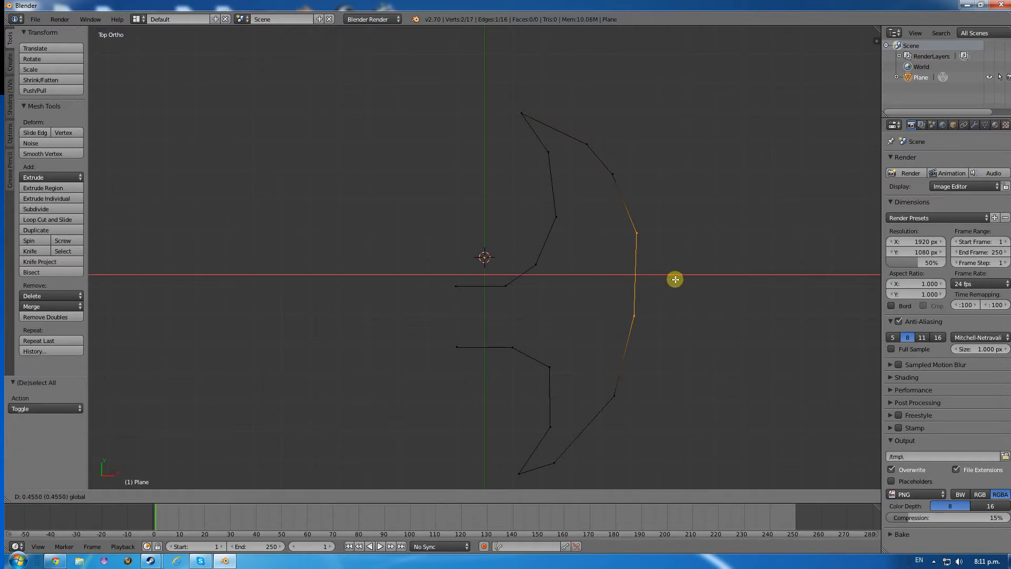
{"action": "left_click_drag", "start_coordinate": [677, 279], "coordinate": [678, 280]}
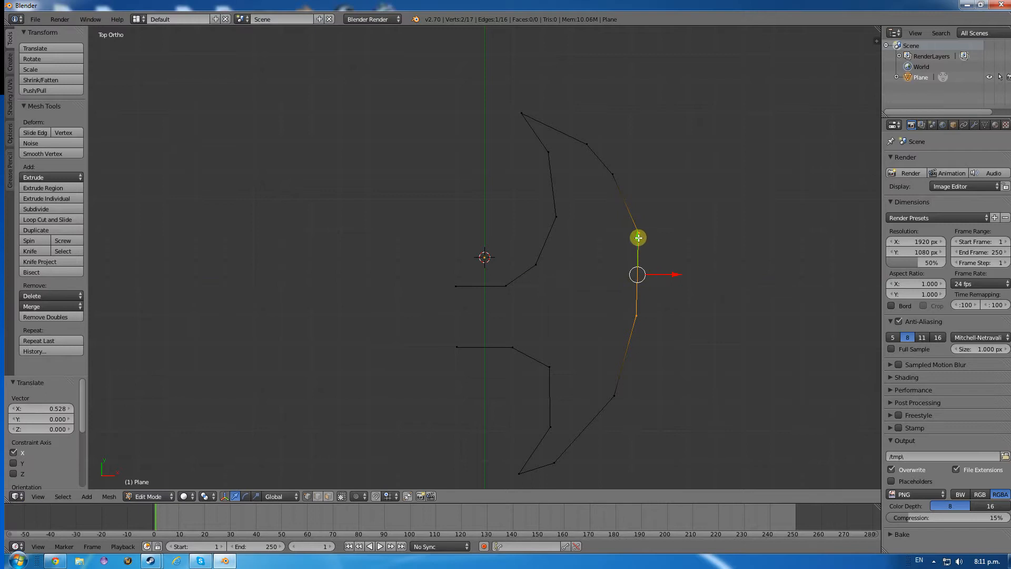
{"action": "left_click_drag", "start_coordinate": [639, 238], "coordinate": [636, 252]}
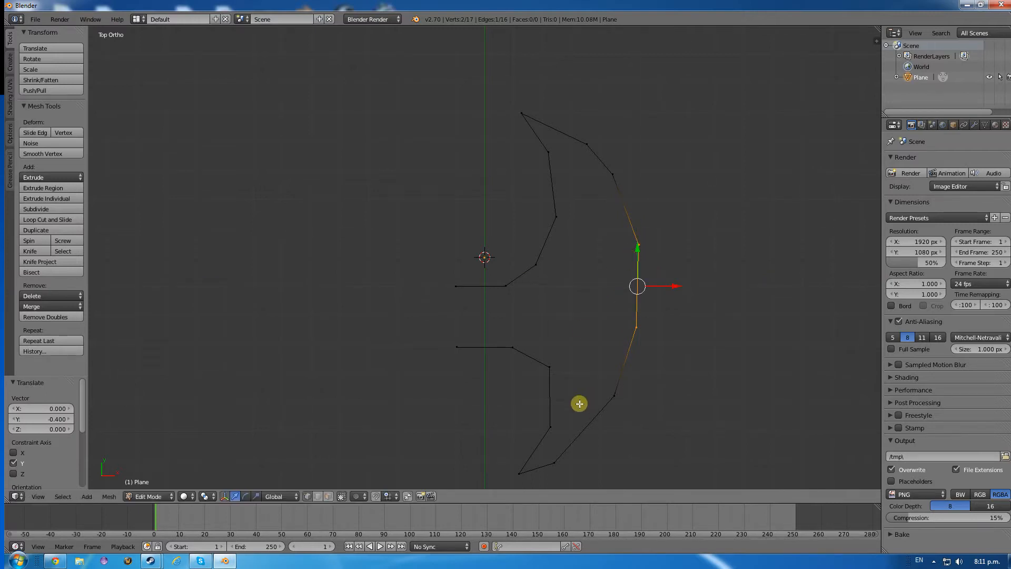
- Reposition the outer and inner vertices near the lower tip, shifting the upper inner one by -0.346 along X
{"action": "key", "text": "a"}
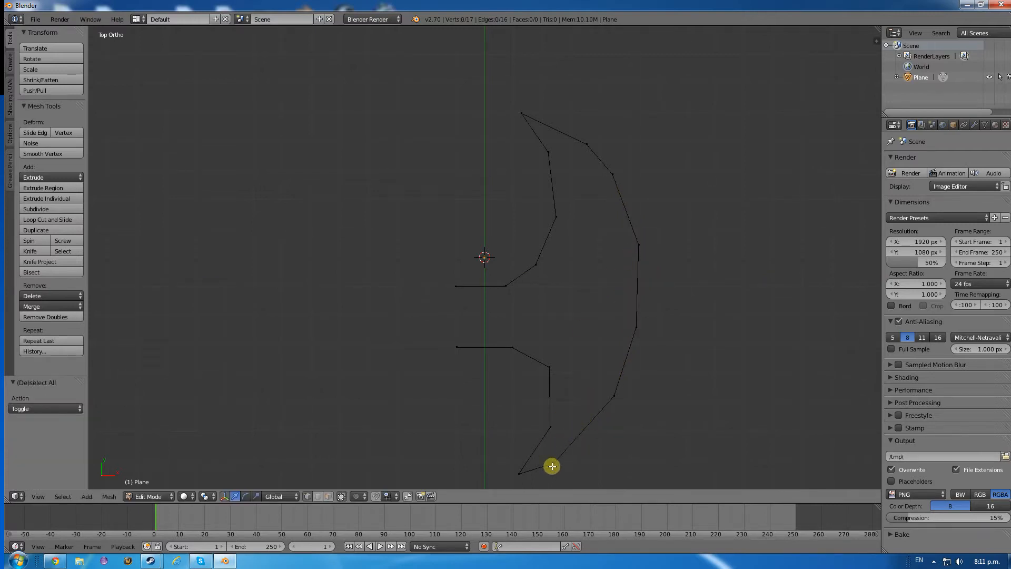
{"action": "right_click", "coordinate": [554, 464]}
{"action": "left_click_drag", "start_coordinate": [587, 462], "coordinate": [596, 463]}
{"action": "right_click", "coordinate": [551, 425]}
{"action": "left_click_drag", "start_coordinate": [551, 391], "coordinate": [578, 368]}
{"action": "right_click", "coordinate": [549, 371]}
- Move the lower tip vertex -0.146 along Y and 0.164 along X
{"action": "right_click", "coordinate": [520, 472]}
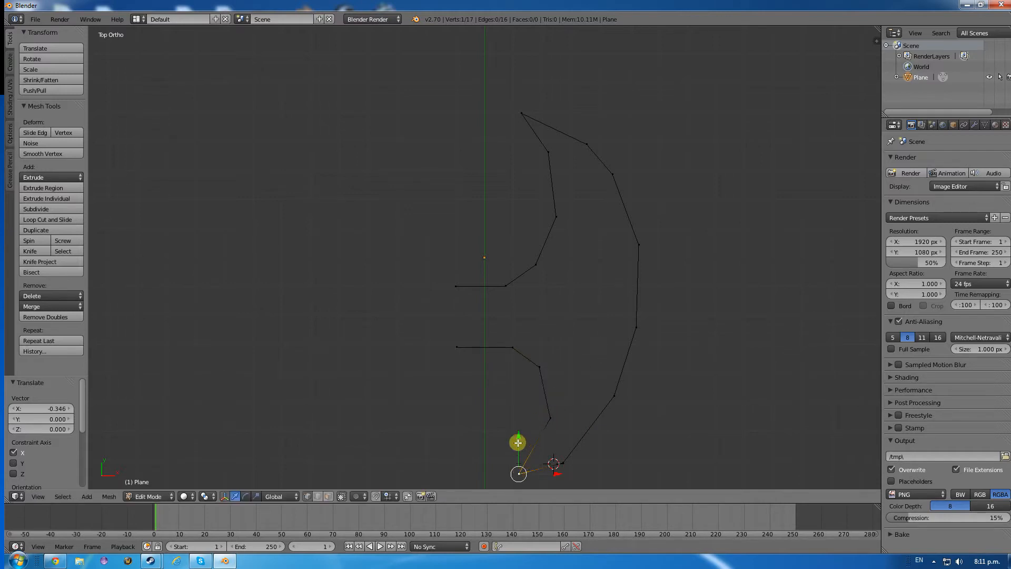
{"action": "mouse_move", "coordinate": [518, 444]}
{"action": "left_mouse_down"}
{"action": "mouse_move", "coordinate": [522, 420]}
{"action": "mouse_move", "coordinate": [519, 446]}
{"action": "left_mouse_up"}
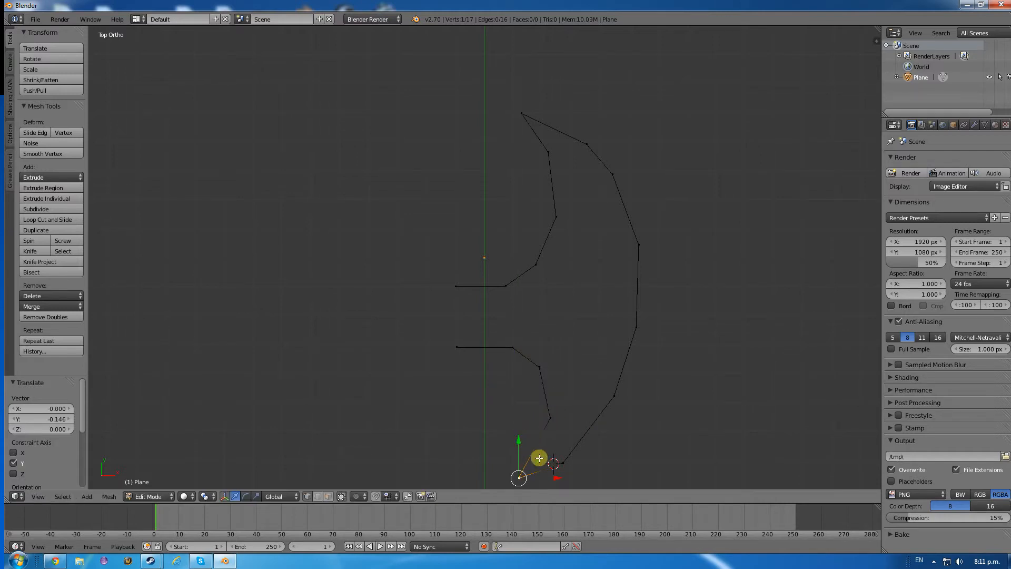
{"action": "left_click_drag", "start_coordinate": [556, 479], "coordinate": [559, 477]}
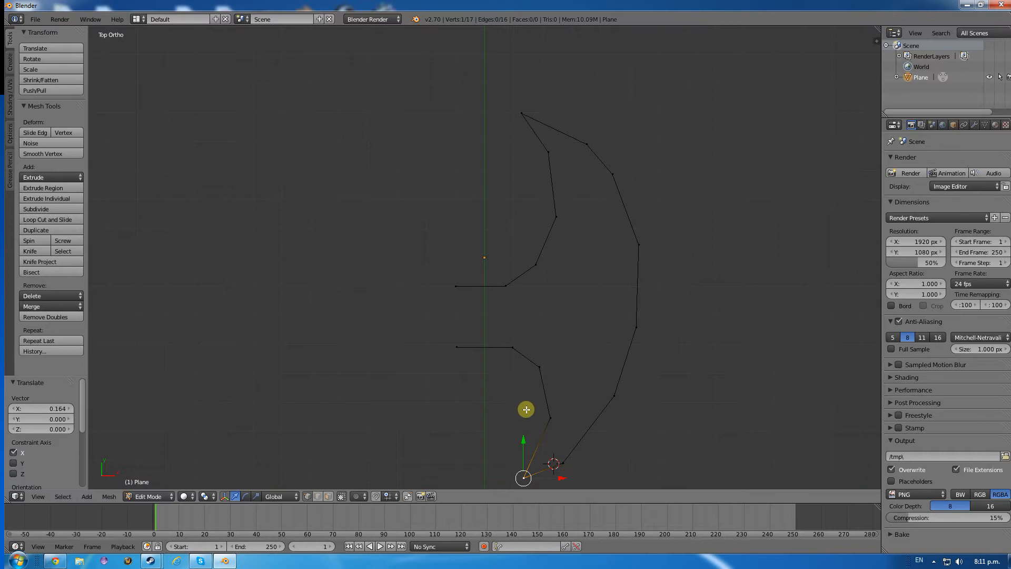
- Move the four vertices forming the blade's lower point 0.200 along X
{"action": "key", "text": "a"}
{"action": "key", "text": "b"}
{"action": "left_click_drag", "start_coordinate": [517, 381], "coordinate": [630, 483]}
{"action": "left_click_drag", "start_coordinate": [594, 435], "coordinate": [605, 438]}
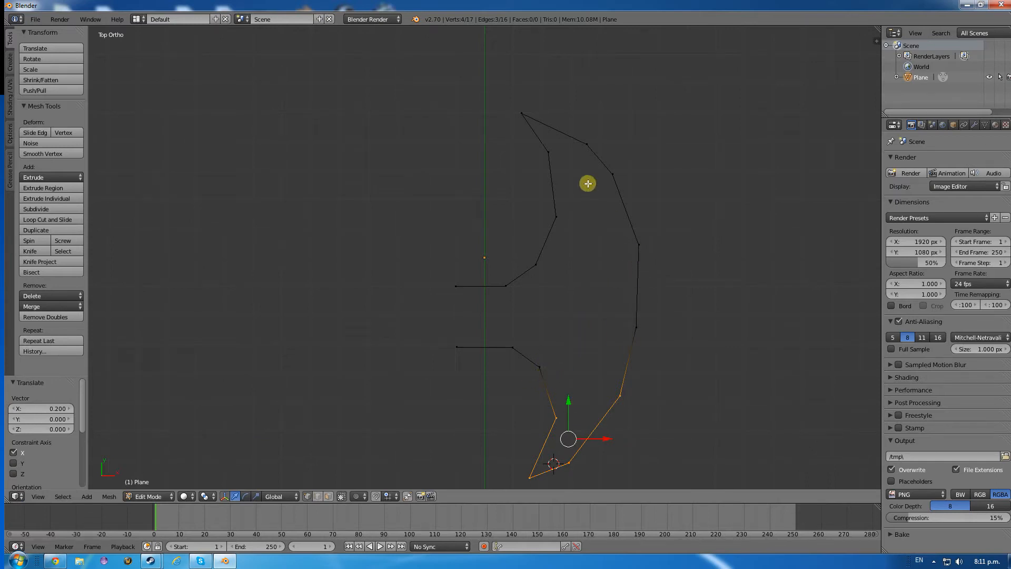
- Move the four middle vertices of the blade's outer curve 0.164 along X and about -0.382 along Y
{"action": "key", "text": "a"}
{"action": "key", "text": "b"}
{"action": "left_click_drag", "start_coordinate": [601, 156], "coordinate": [665, 409]}
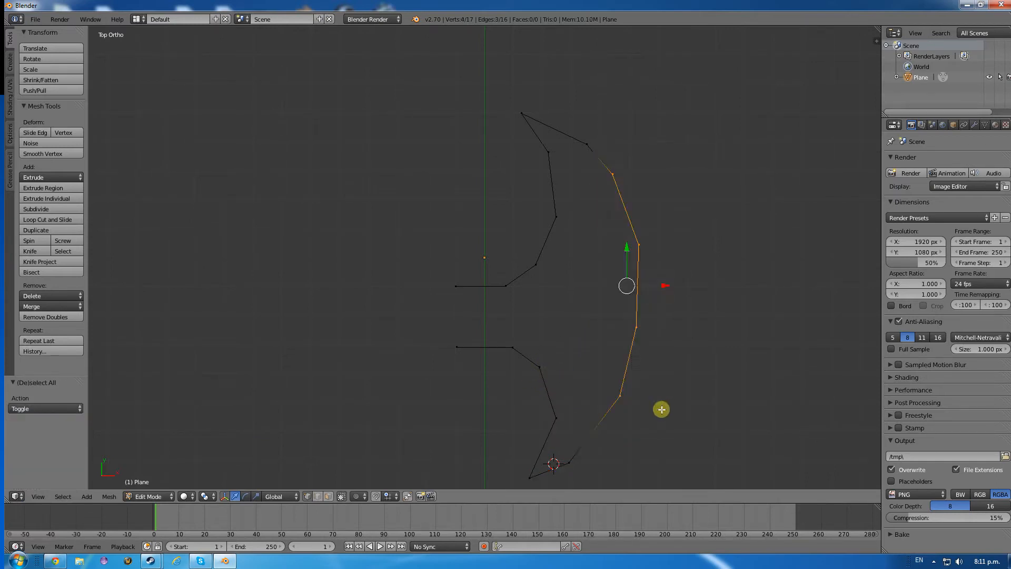
{"action": "key", "text": "g"}
{"action": "key", "text": "x"}
{"action": "left_click", "coordinate": [668, 286]}
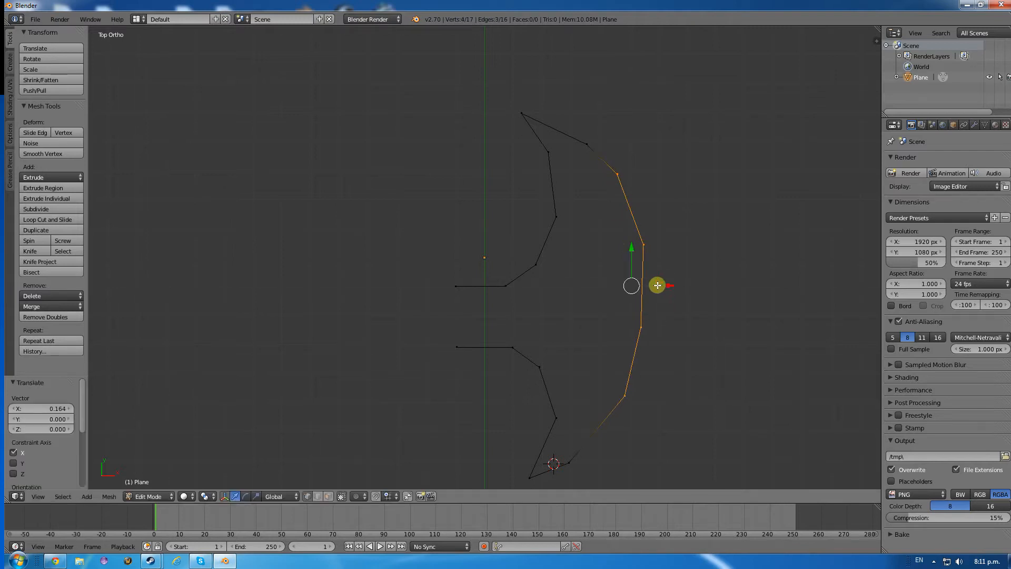
{"action": "key", "text": "g"}
{"action": "key", "text": "y"}
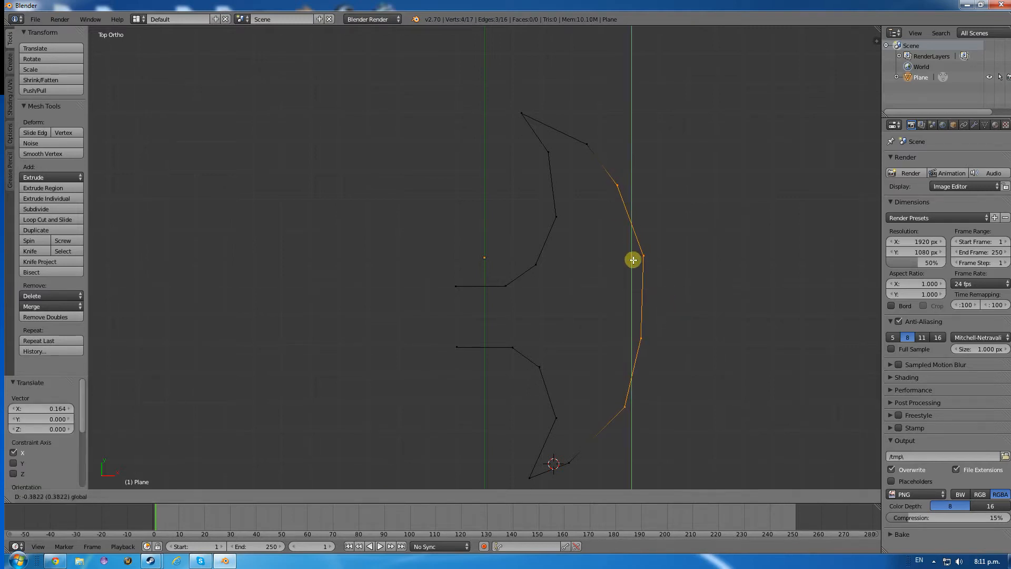
{"action": "left_click", "coordinate": [633, 260]}
{"action": "key", "text": "a"}
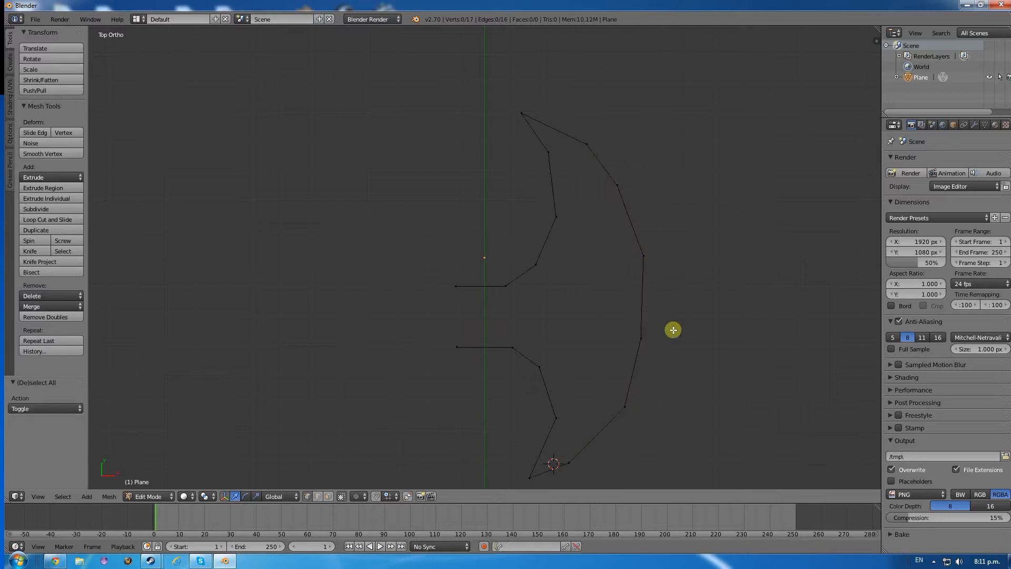
- Look at the outline in perspective, return to the top view and select all its vertices
{"action": "middle_click_drag", "start_coordinate": [485, 345], "coordinate": [489, 320]}
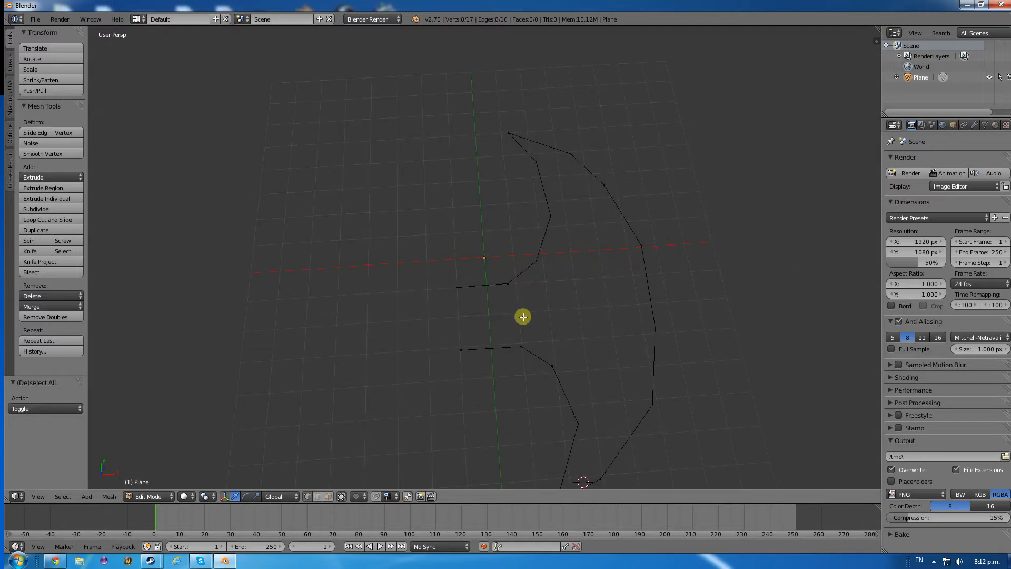
{"action": "key", "text": "KP_7"}
{"action": "key", "text": "a"}
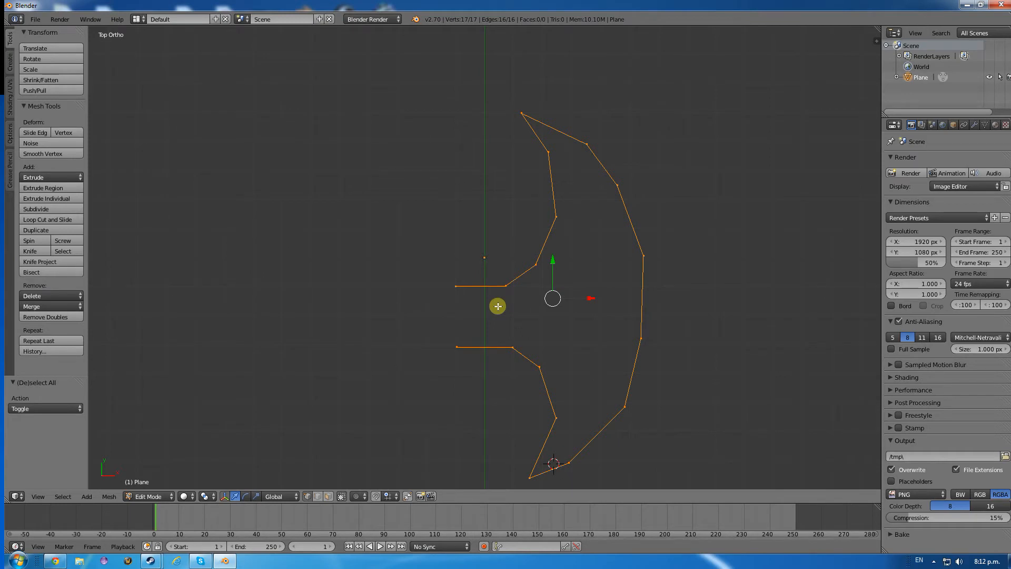
{"action": "left_click", "coordinate": [87, 496]}
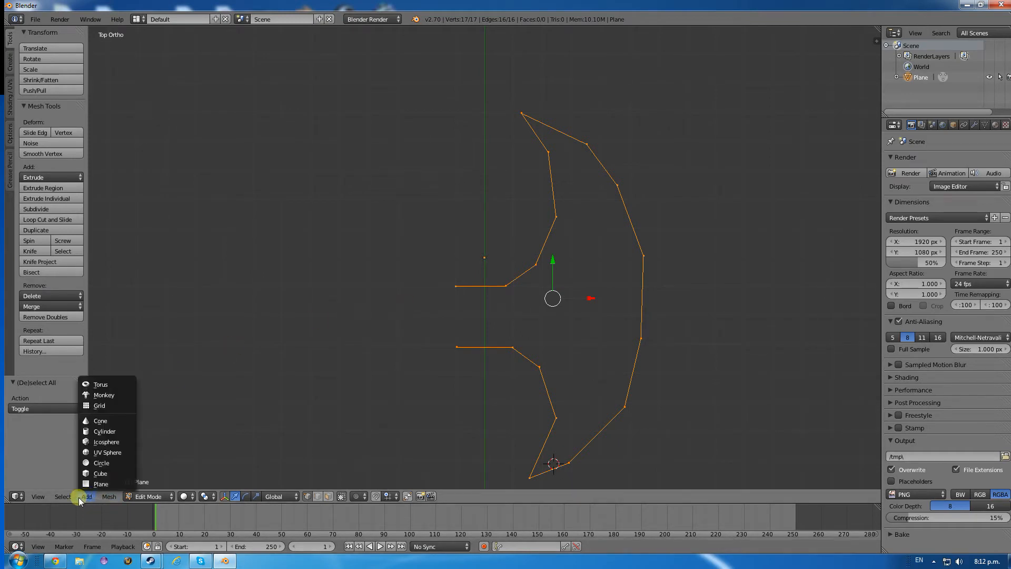
{"action": "left_click", "coordinate": [64, 498]}
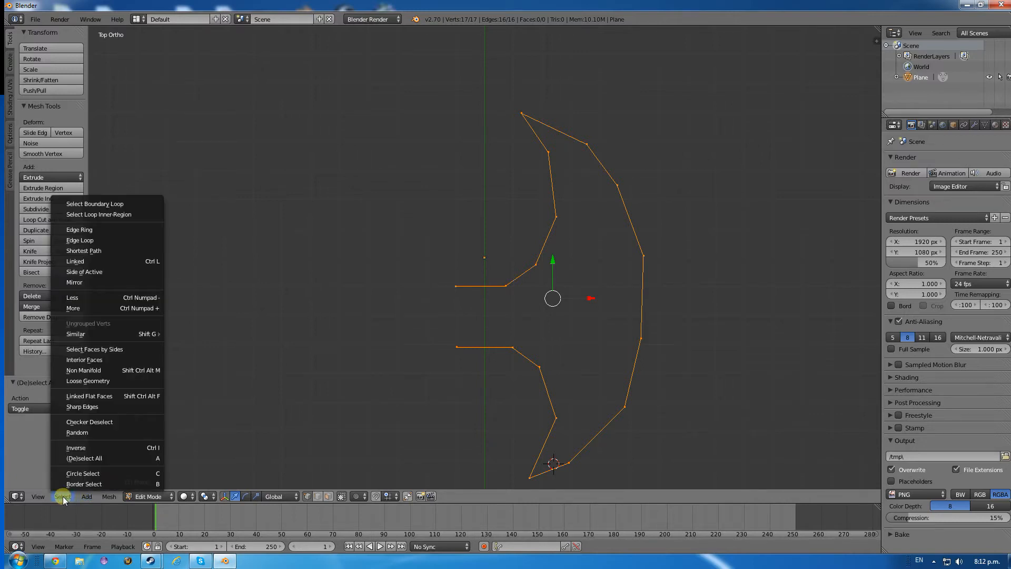
{"action": "left_click", "coordinate": [63, 497]}
{"action": "left_click", "coordinate": [109, 497]}
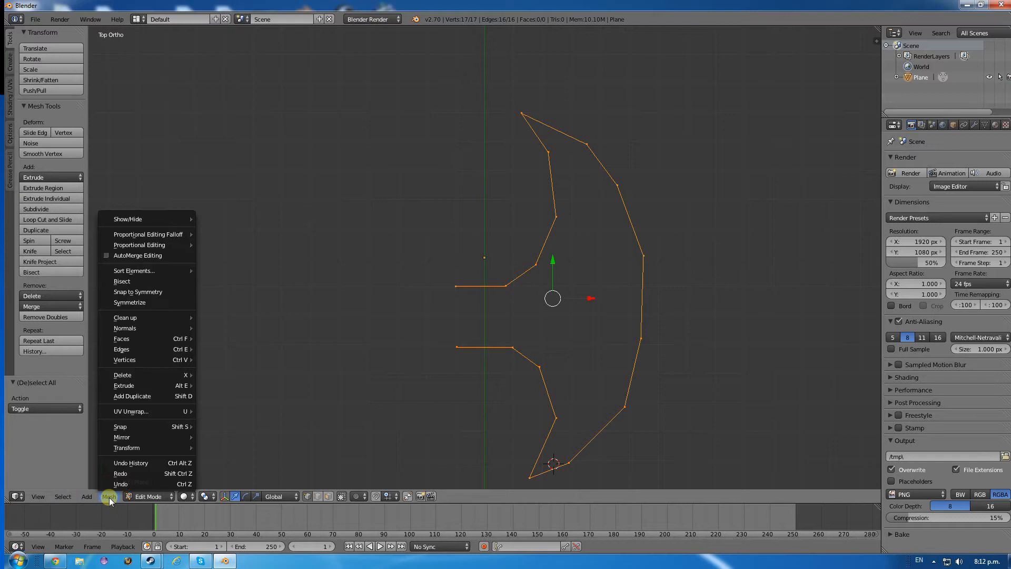
{"action": "left_click", "coordinate": [109, 497]}
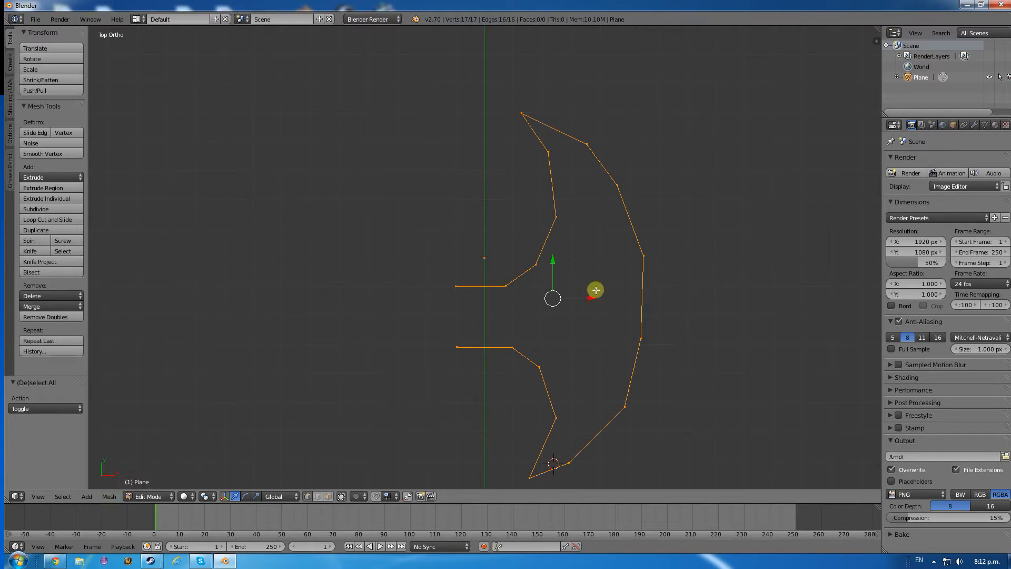
- Duplicate the whole blade outline in place and scale the copy to 0.827
{"action": "key", "text": "shift+d"}
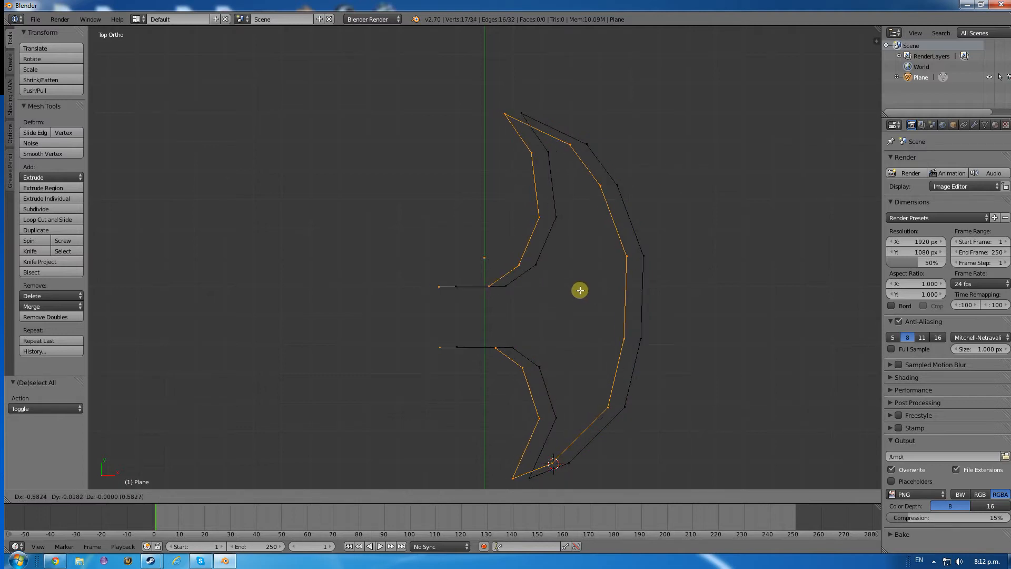
{"action": "right_click", "coordinate": [596, 290]}
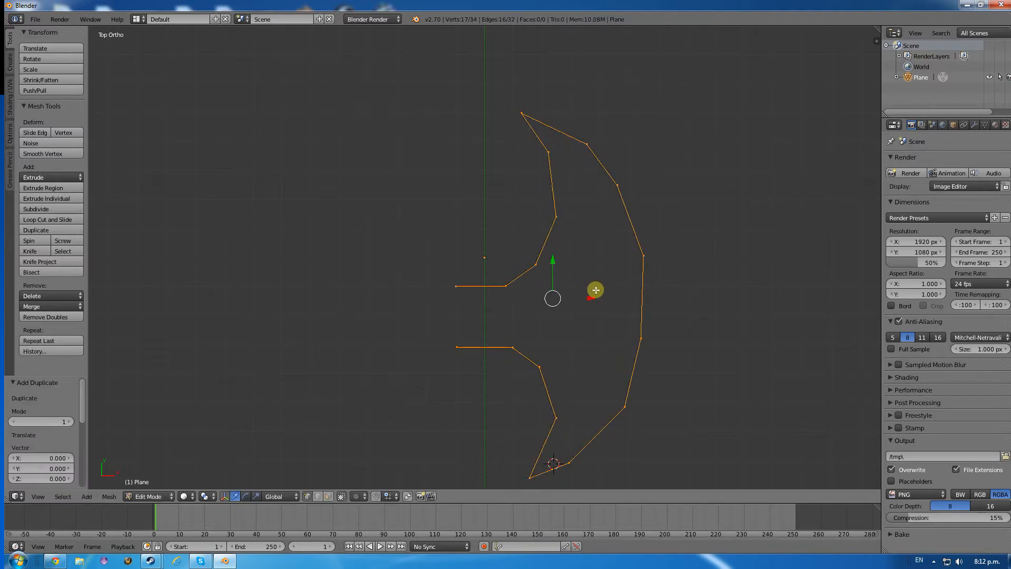
{"action": "key", "text": "s"}
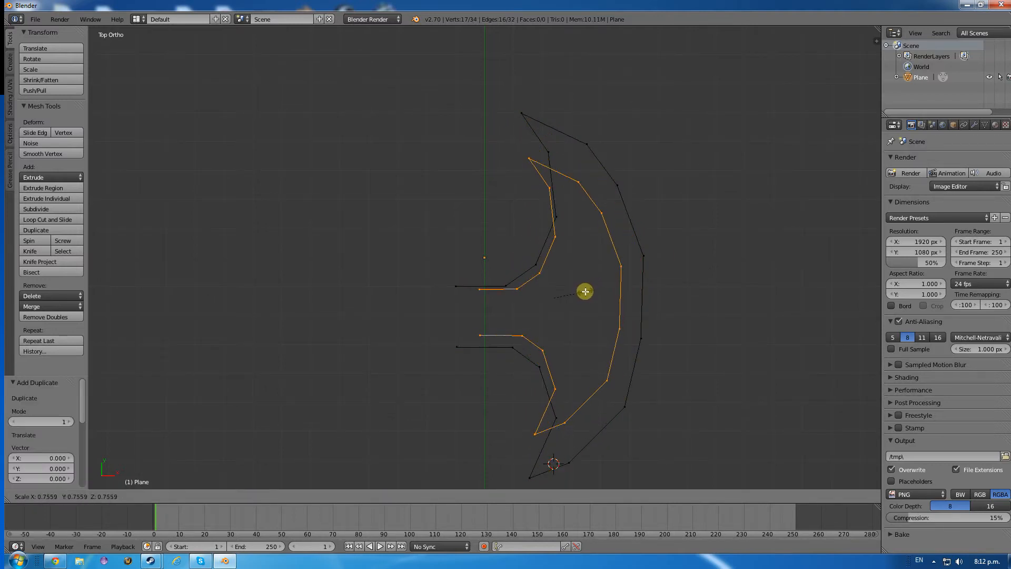
{"action": "left_click", "coordinate": [588, 292]}
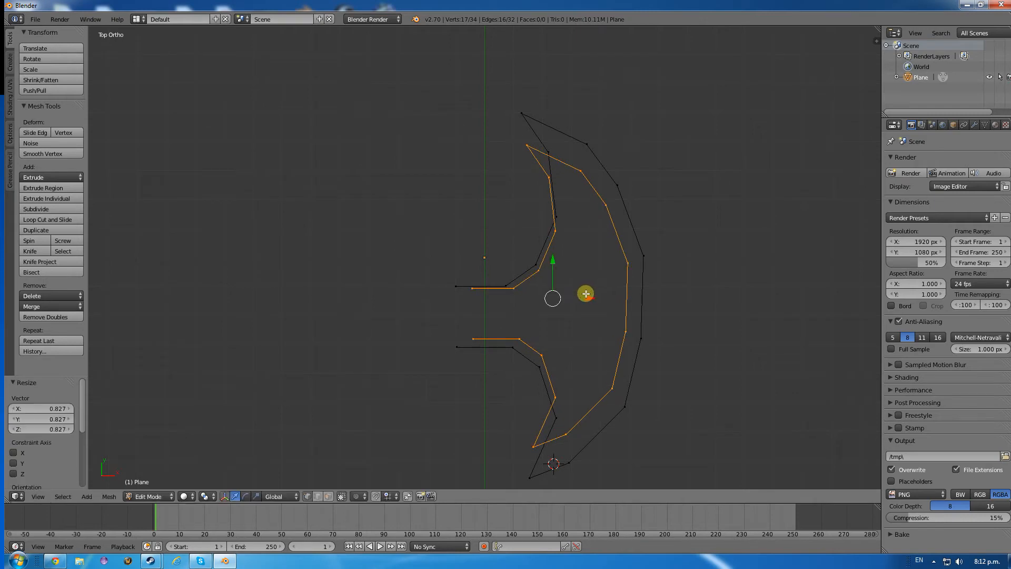
- Move the scaled copy 0.364 along X and shift its upper tip vertex 0.473 along X and 0.309 along Y
{"action": "key", "text": "g"}
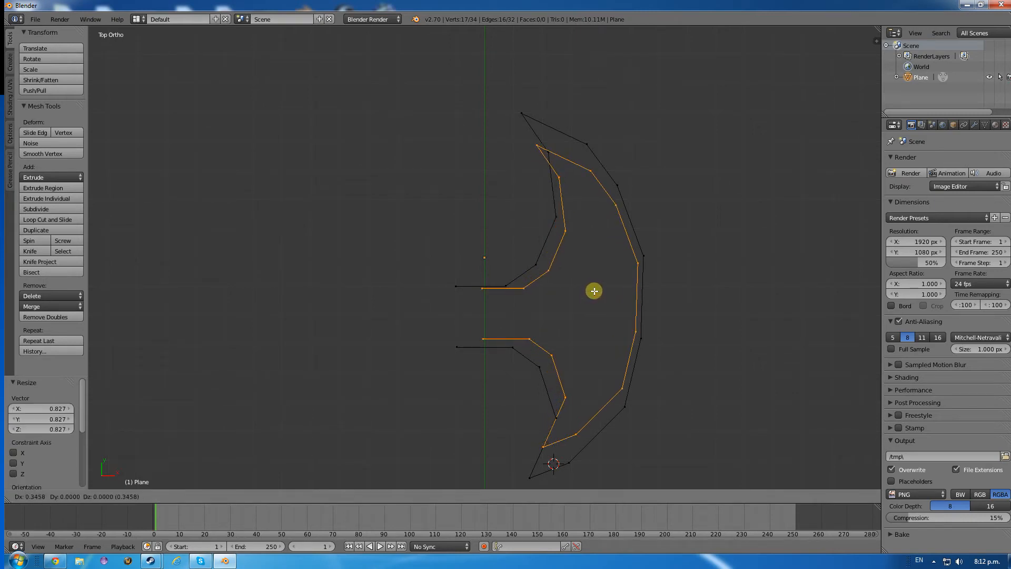
{"action": "left_click", "coordinate": [595, 291]}
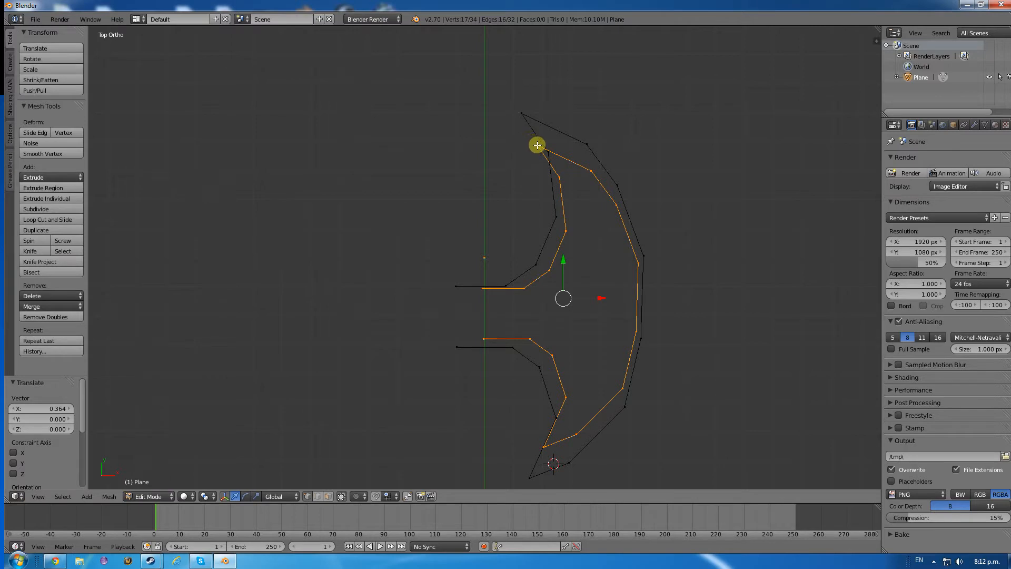
{"action": "right_click", "coordinate": [537, 145]}
{"action": "key", "text": "g"}
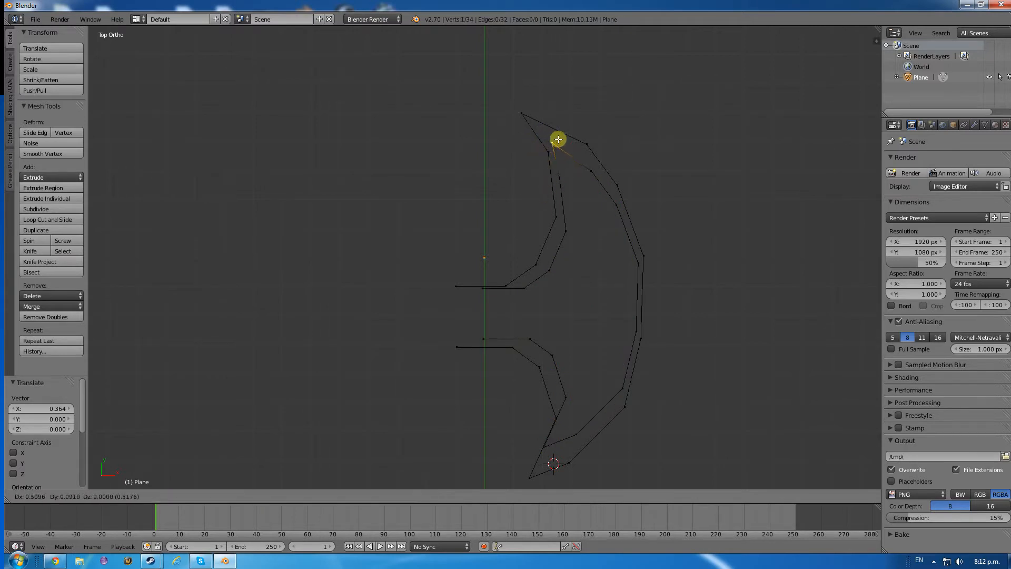
{"action": "left_click", "coordinate": [556, 136]}
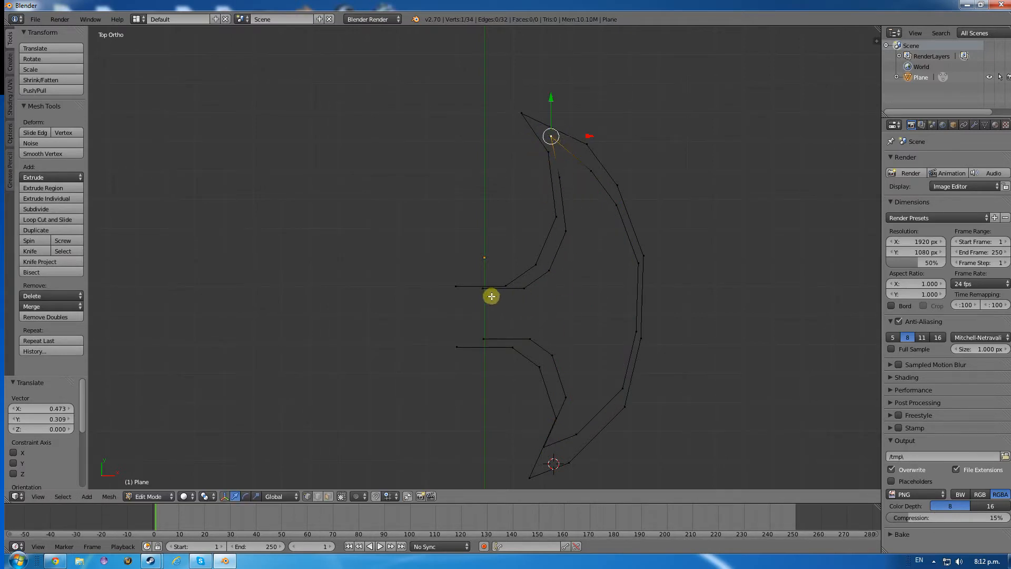
- Move the copy's upper two stem vertices -0.273 along X and Y, and the lower two -0.382 along X and 0.218 along Y
{"action": "right_click", "coordinate": [525, 288]}
{"action": "right_click", "coordinate": [482, 288], "text": "shift"}
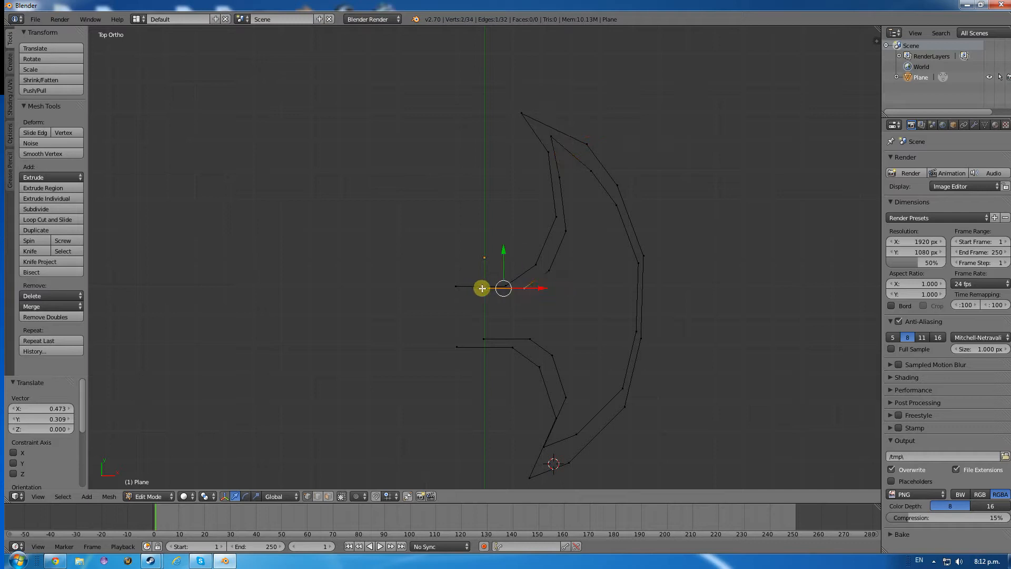
{"action": "key", "text": "g"}
{"action": "left_click", "coordinate": [474, 296]}
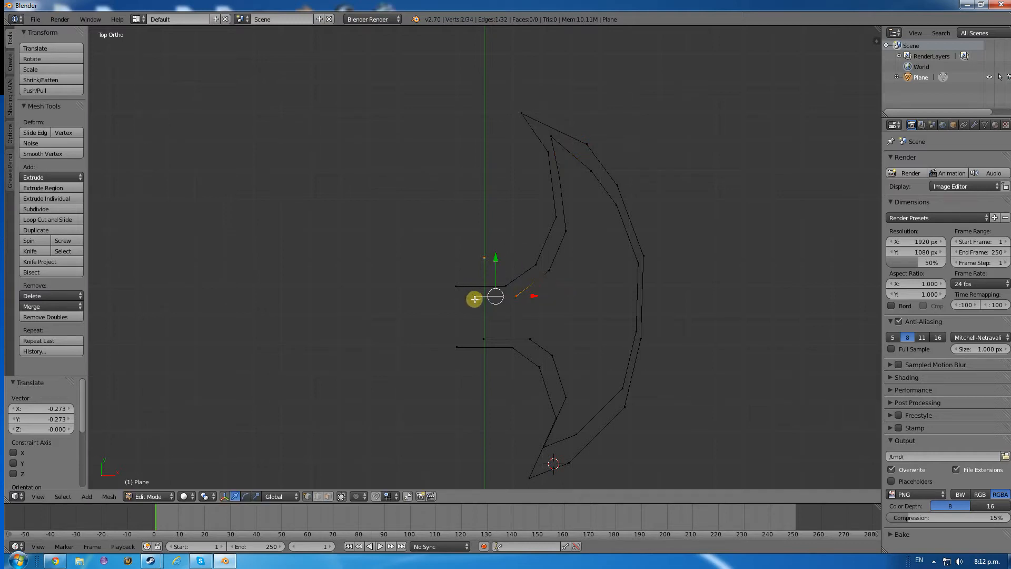
{"action": "right_click", "coordinate": [530, 339]}
{"action": "right_click", "coordinate": [485, 338], "text": "shift"}
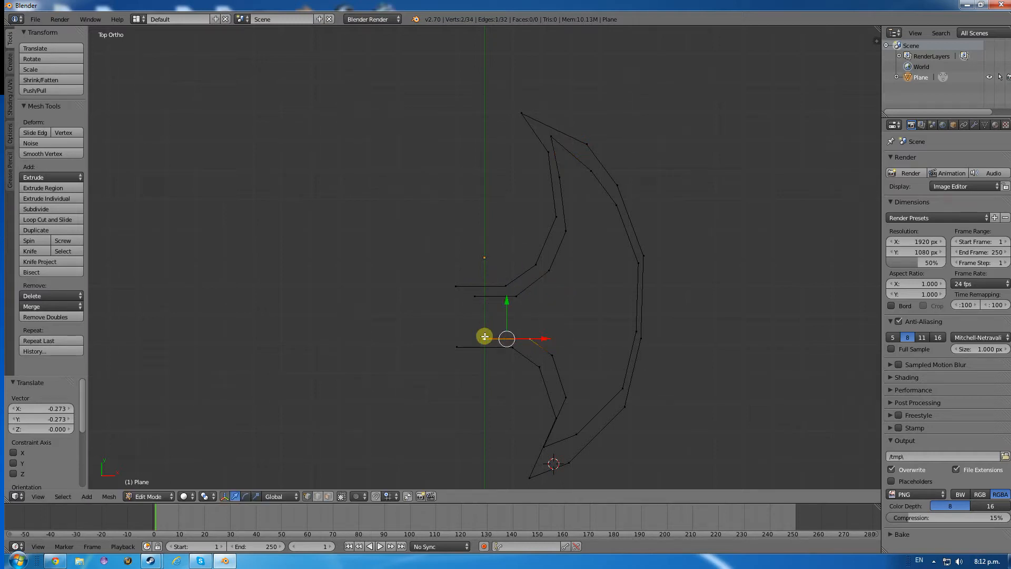
{"action": "key", "text": "g"}
{"action": "left_click", "coordinate": [475, 330]}
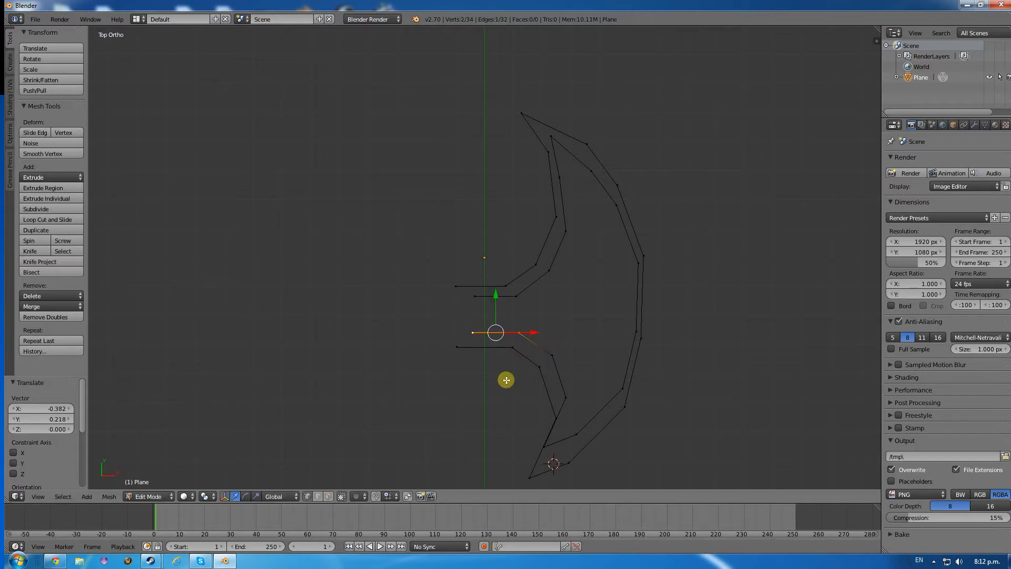
- Move the copy's lower tip vertex 0.437 along X and 0.073 along Y, and the inner-edge vertex above it 0.255 along X and -0.346 along Y
{"action": "right_click", "coordinate": [542, 445]}
{"action": "key", "text": "g"}
{"action": "left_click", "coordinate": [553, 441]}
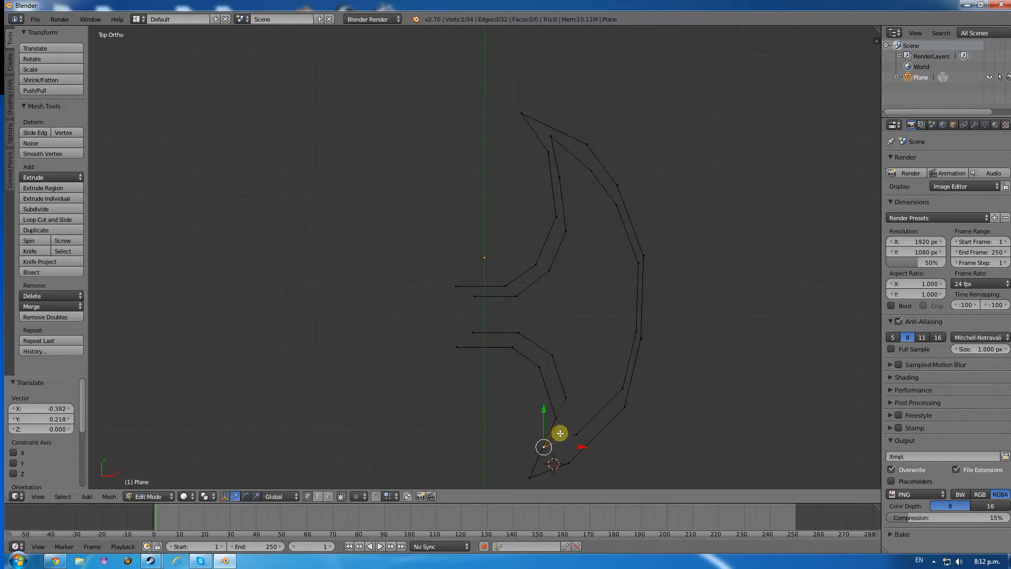
{"action": "key", "text": "g"}
{"action": "left_click", "coordinate": [560, 442]}
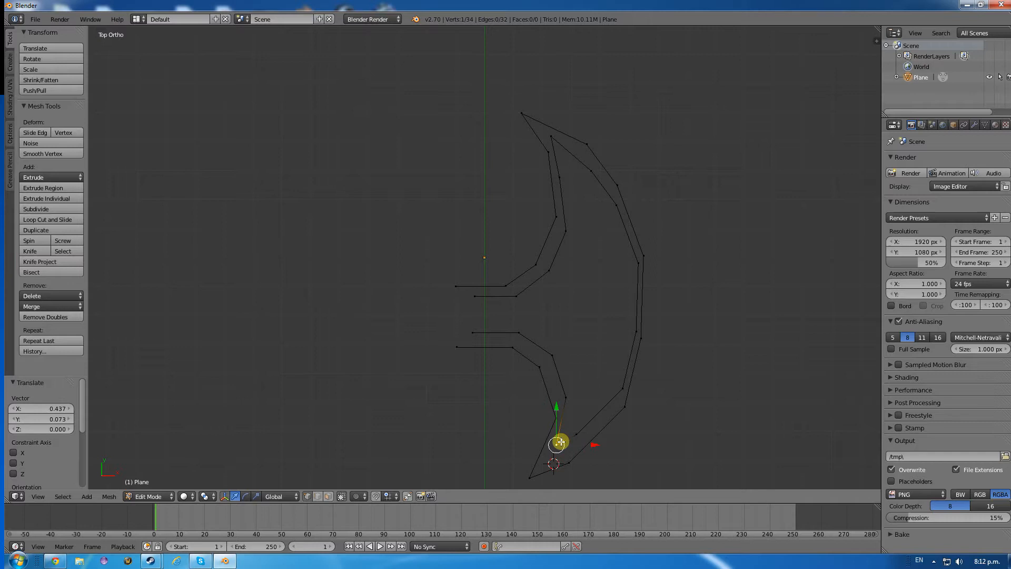
{"action": "key", "text": "g"}
{"action": "left_click", "coordinate": [574, 408]}
- On the copy's outer curve, move the vertex beside the lower tip 0.109 along Y and the next one -0.073 along X and 0.273 along Y
{"action": "right_click", "coordinate": [578, 439]}
{"action": "key", "text": "g"}
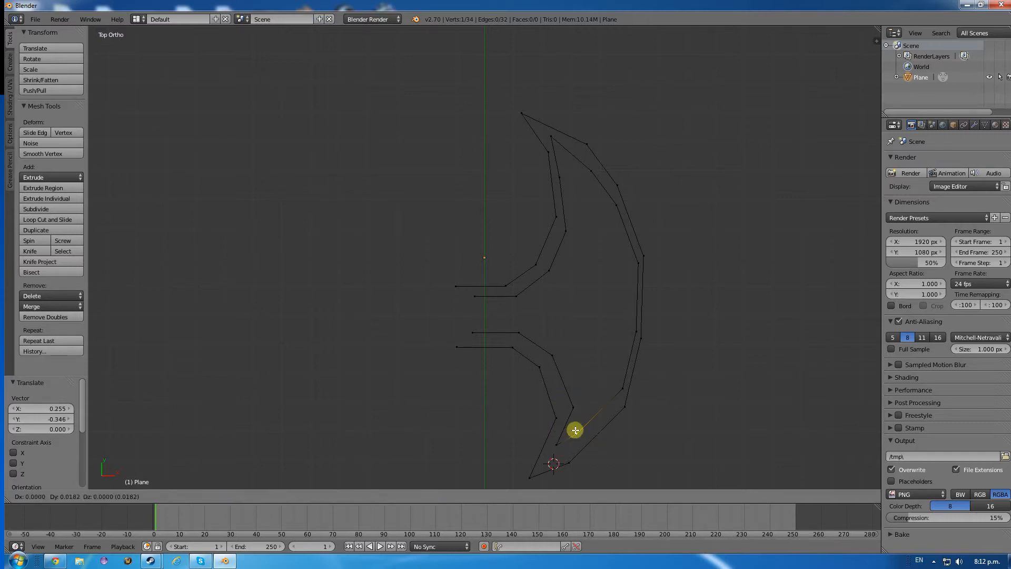
{"action": "left_click", "coordinate": [575, 431]}
{"action": "right_click", "coordinate": [622, 391]}
{"action": "key", "text": "g"}
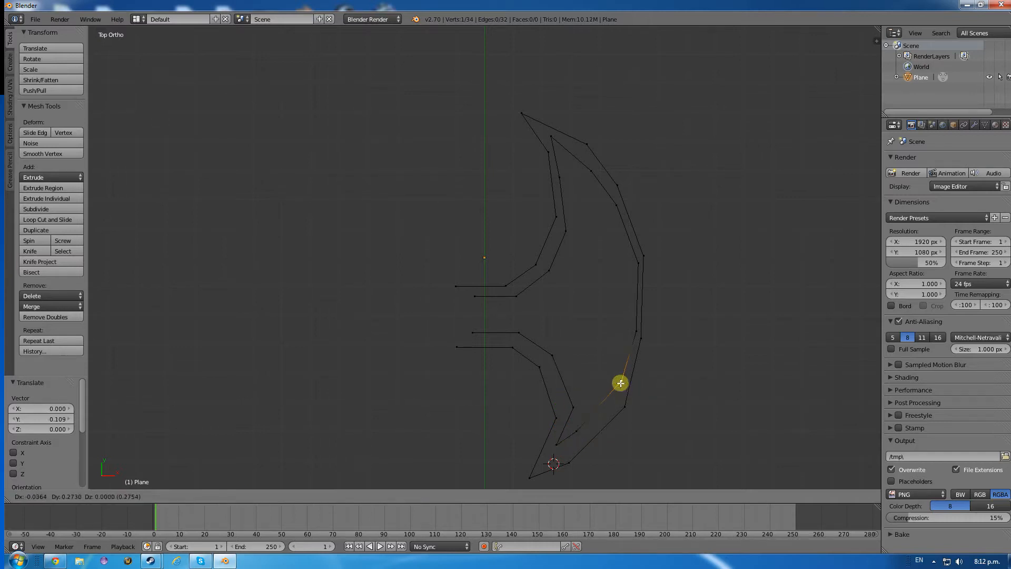
{"action": "left_click", "coordinate": [620, 383]}
- Move the three middle vertices of the copy's outer curve -0.237 along X and -0.073 along Y
{"action": "right_click", "coordinate": [638, 331]}
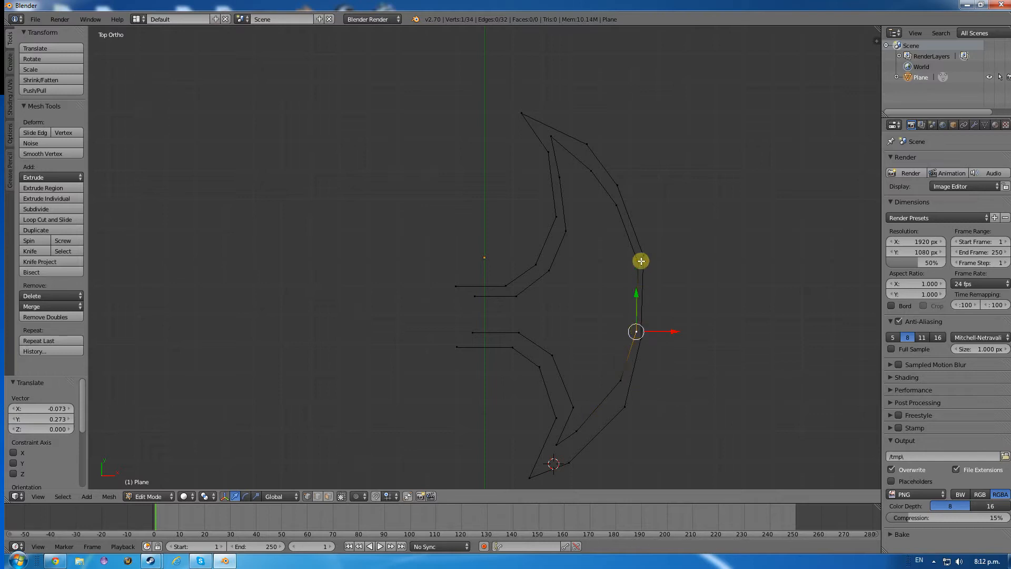
{"action": "right_click", "coordinate": [638, 263], "text": "shift"}
{"action": "right_click", "coordinate": [617, 206], "text": "shift"}
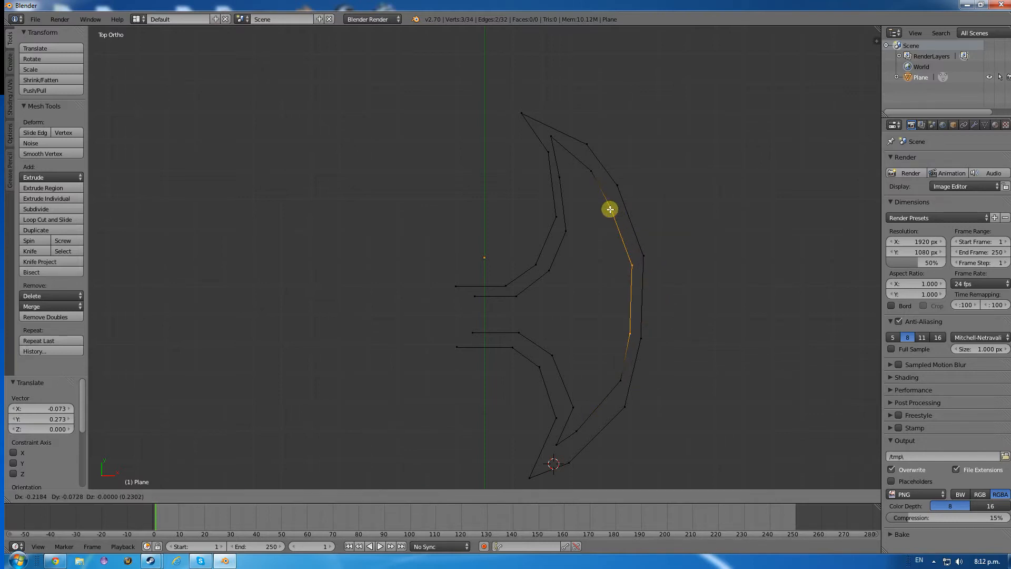
{"action": "left_click", "coordinate": [610, 209]}
- Move the copy's upper tip vertex 0.073 along X and -0.036 along Y, and the original outline's upper tip 0.510 along X and -0.091 along Y
{"action": "right_click", "coordinate": [552, 137]}
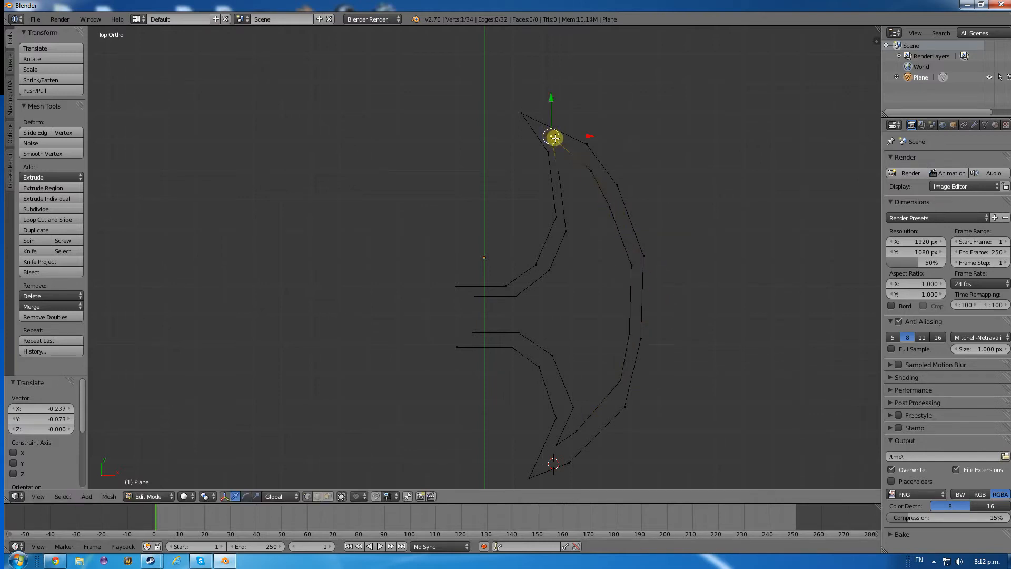
{"action": "key", "text": "g"}
{"action": "left_click", "coordinate": [557, 139]}
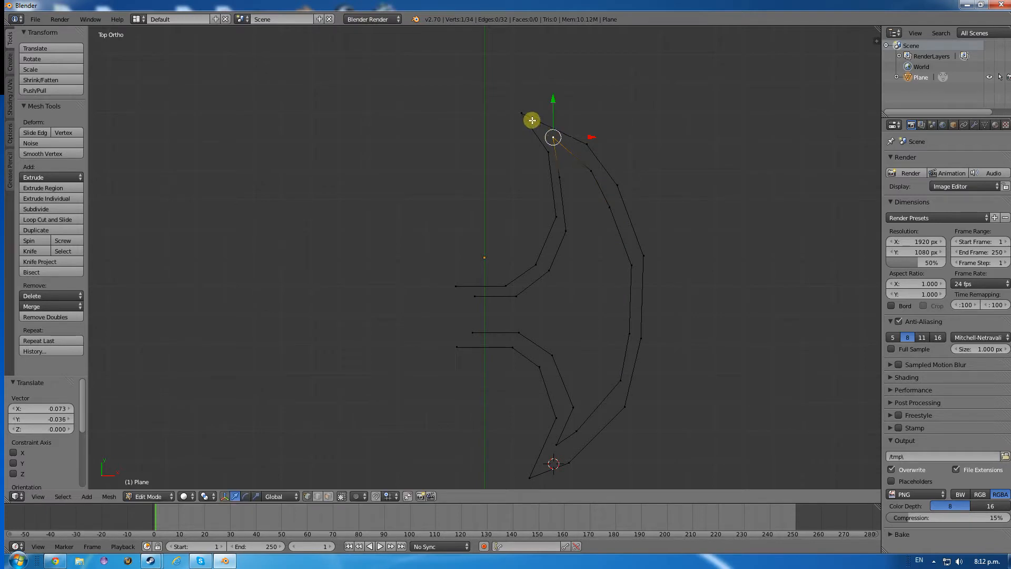
{"action": "right_click", "coordinate": [522, 112]}
{"action": "key", "text": "g"}
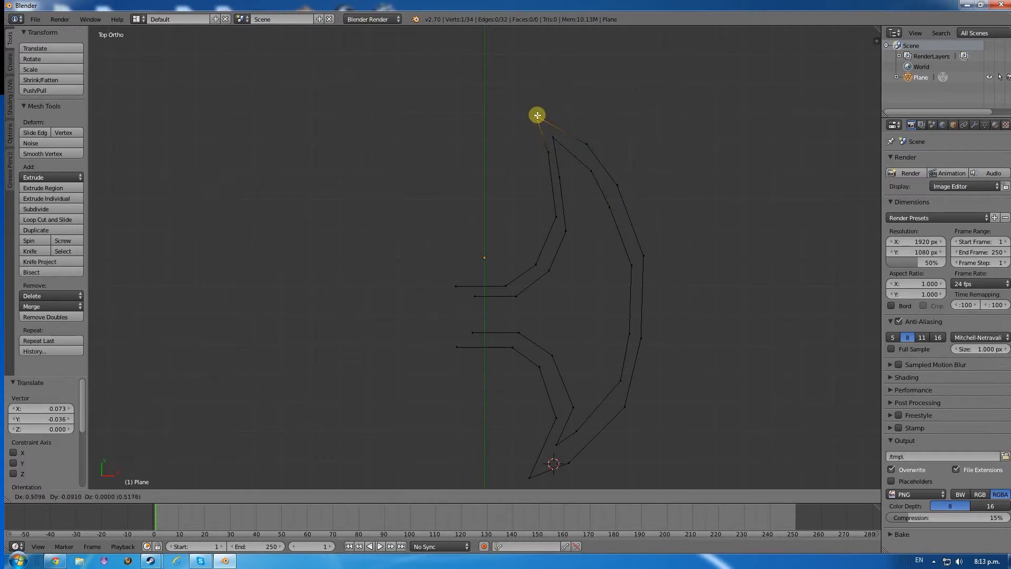
{"action": "left_click", "coordinate": [538, 115]}
- Move the vertex beside the upper tip on the copy's outer curve -0.218 along X and 0.382 along Y, and try moving the next one
{"action": "right_click", "coordinate": [590, 169]}
{"action": "key", "text": "g"}
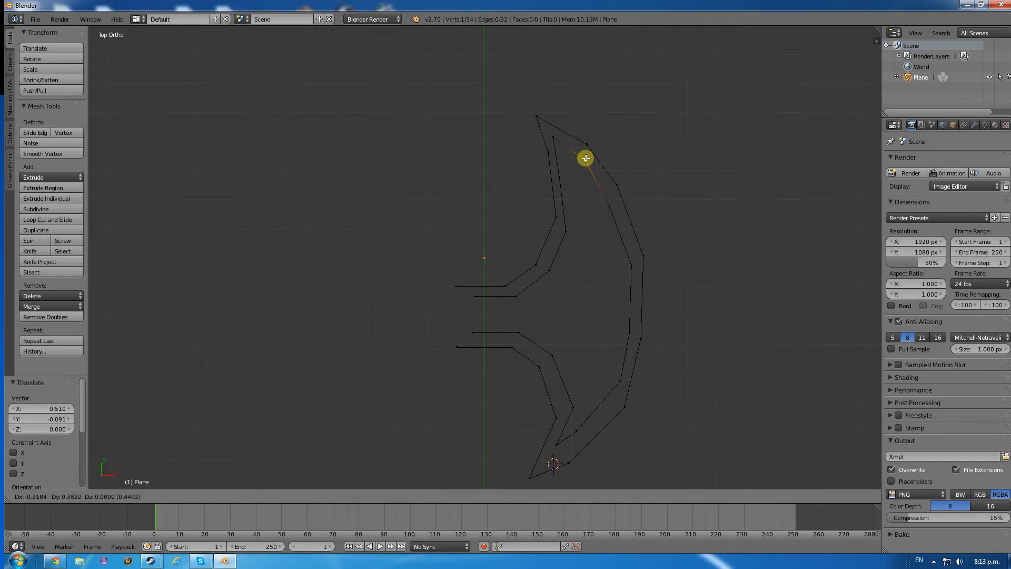
{"action": "left_click", "coordinate": [586, 158]}
{"action": "right_click", "coordinate": [610, 206]}
{"action": "key", "text": "g"}
{"action": "right_click", "coordinate": [610, 223]}
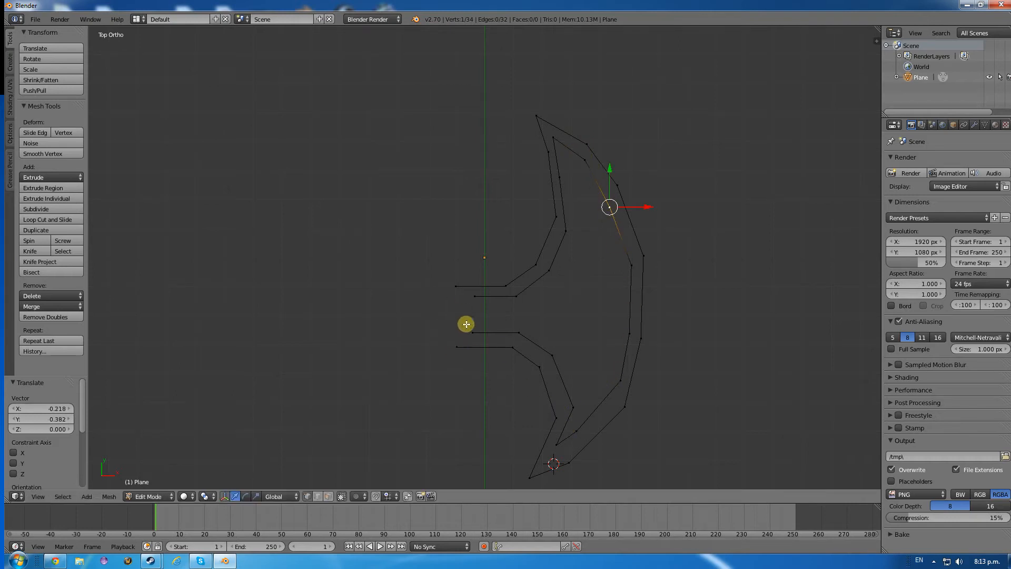
- Select the whole inner outline and raise it 0.273 along Z above the outer outline
{"action": "right_click", "coordinate": [485, 296], "text": "alt"}
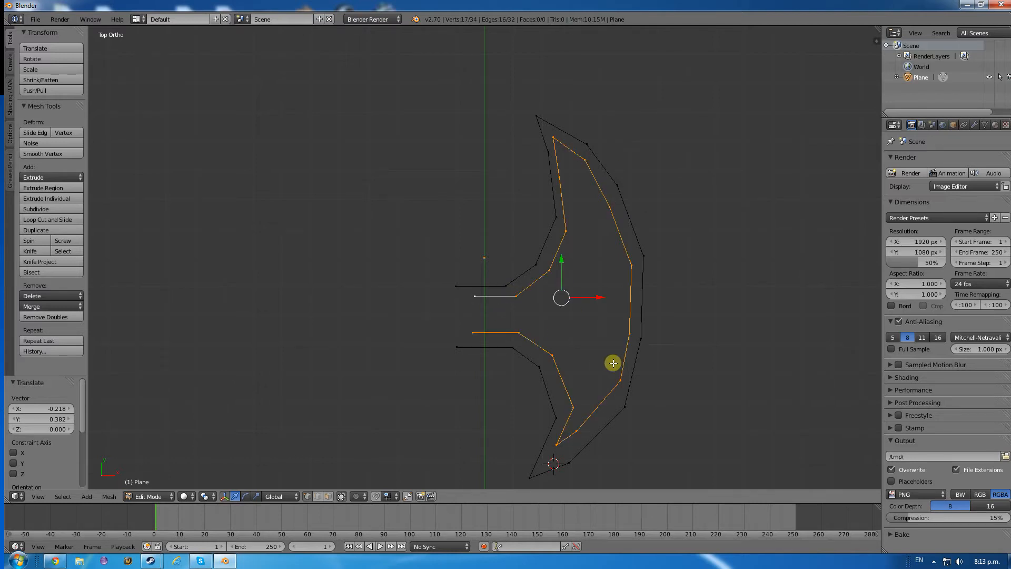
{"action": "key", "text": "KP_1"}
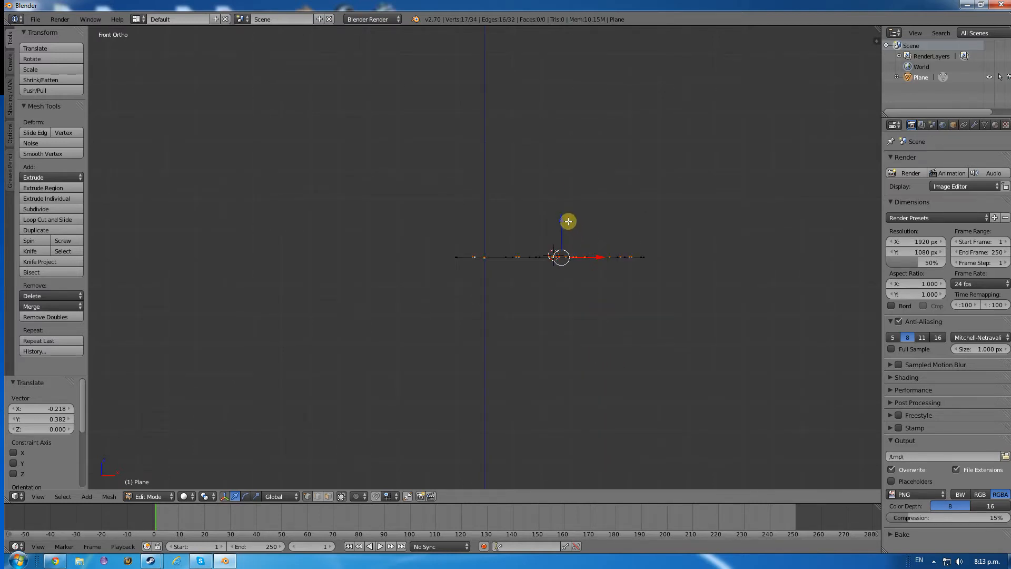
{"action": "left_click_drag", "start_coordinate": [568, 221], "coordinate": [564, 210]}
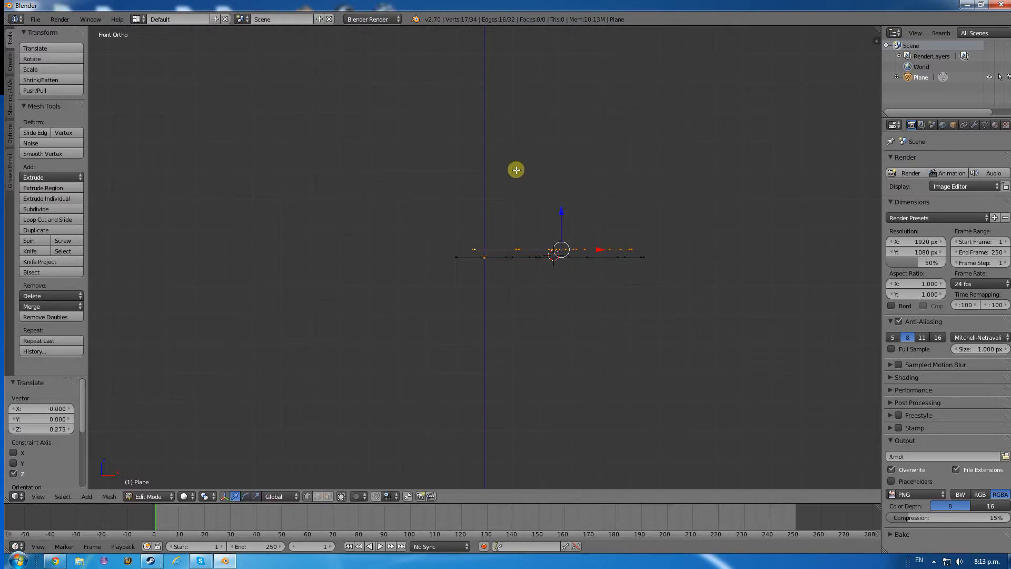
{"action": "middle_click_drag", "start_coordinate": [516, 170], "coordinate": [543, 227]}
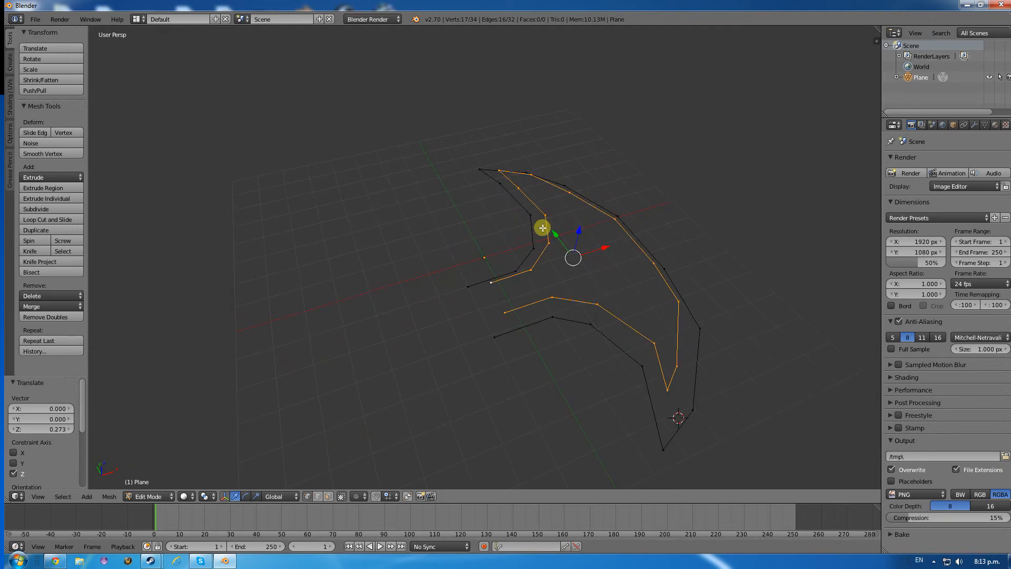
- Fill a face between the two outlines across the straight end segment of the blade's lower neck
{"action": "right_click", "coordinate": [504, 313]}
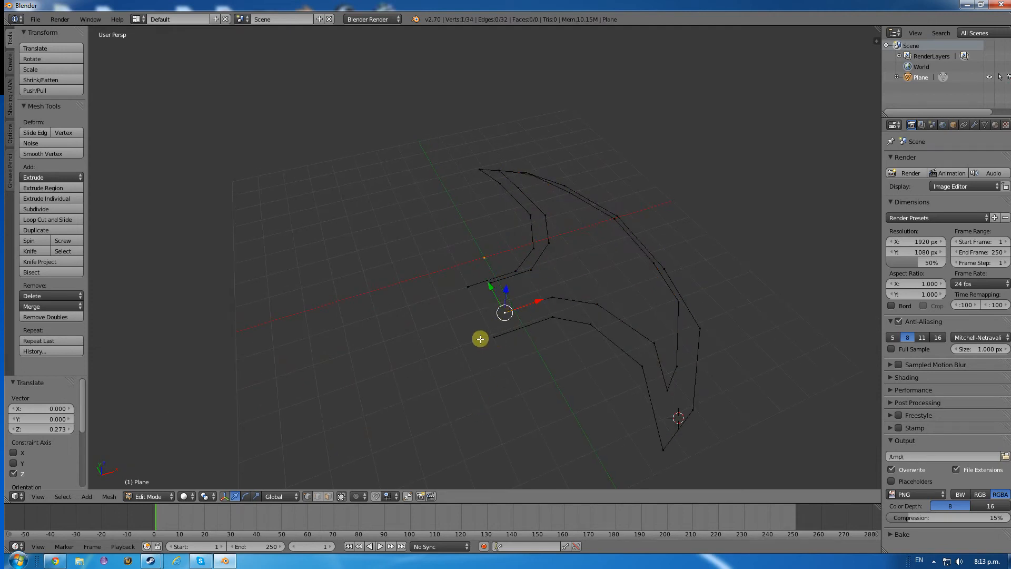
{"action": "key", "text": "b"}
{"action": "left_click_drag", "start_coordinate": [564, 326], "coordinate": [527, 345]}
{"action": "middle_click_drag", "start_coordinate": [546, 350], "coordinate": [513, 362]}
{"action": "key", "text": "b"}
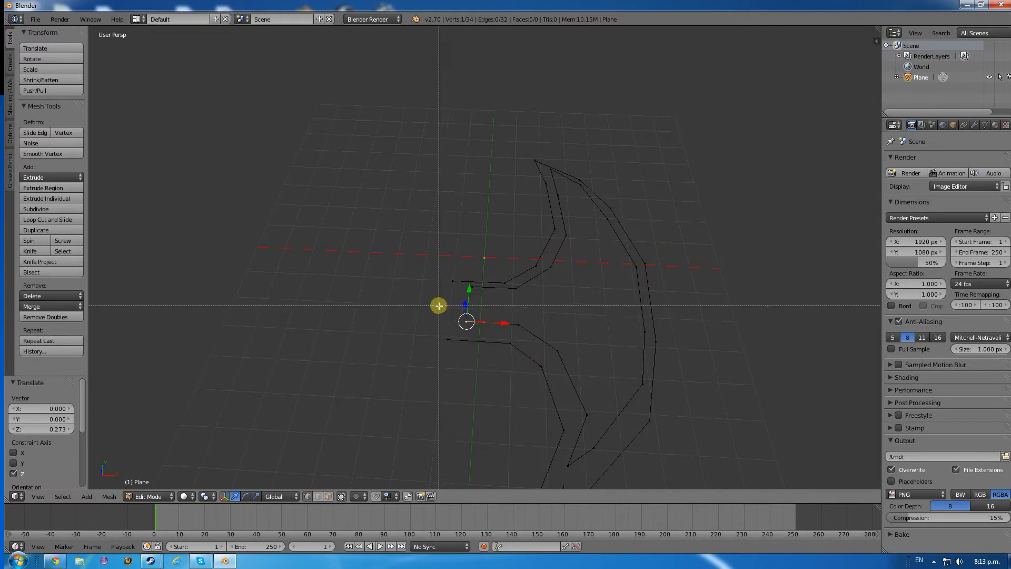
{"action": "left_click_drag", "start_coordinate": [440, 306], "coordinate": [521, 357]}
{"action": "key", "text": "f"}
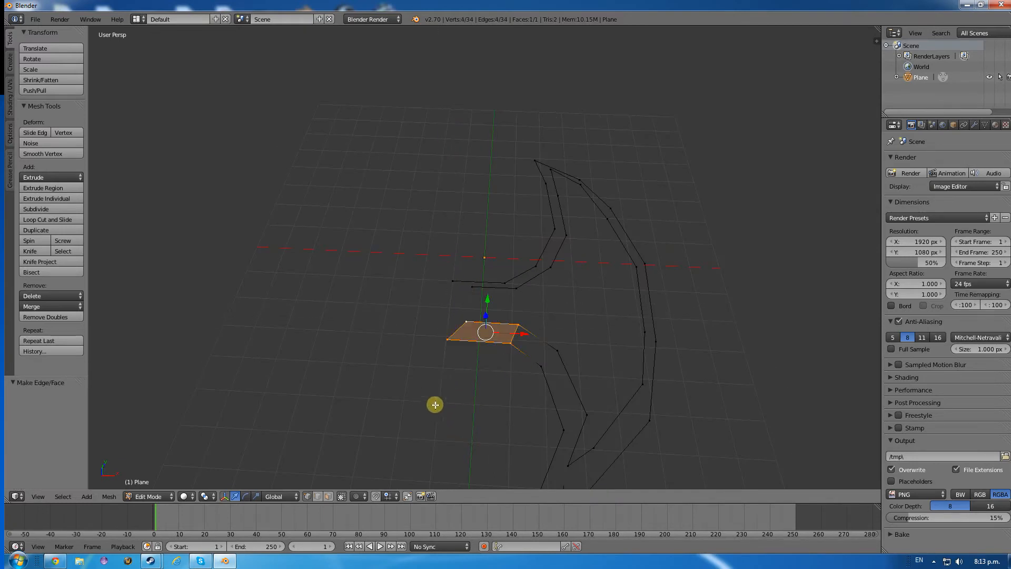
{"action": "key", "text": "a"}
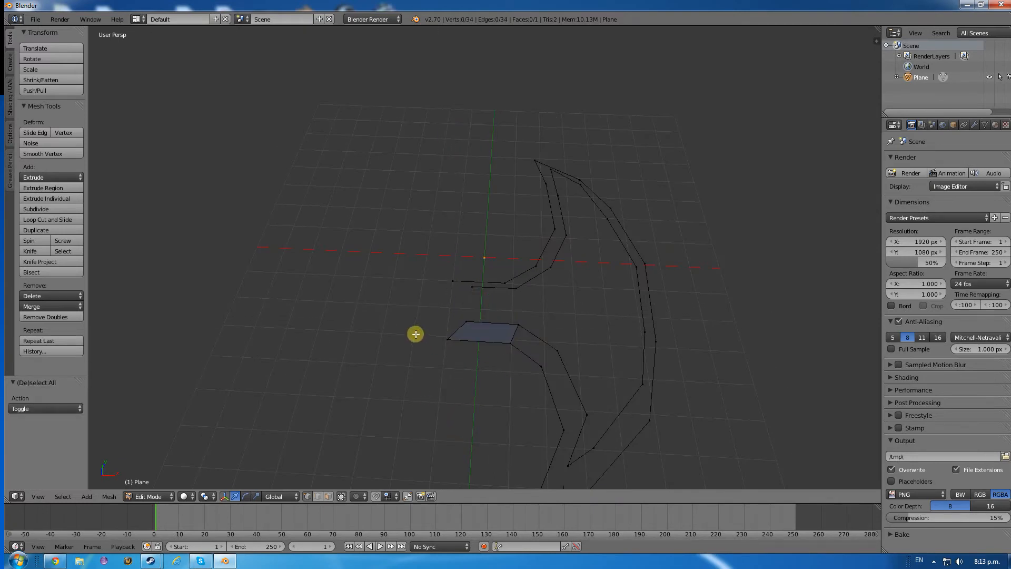
{"action": "middle_click_drag", "start_coordinate": [416, 334], "coordinate": [445, 321]}
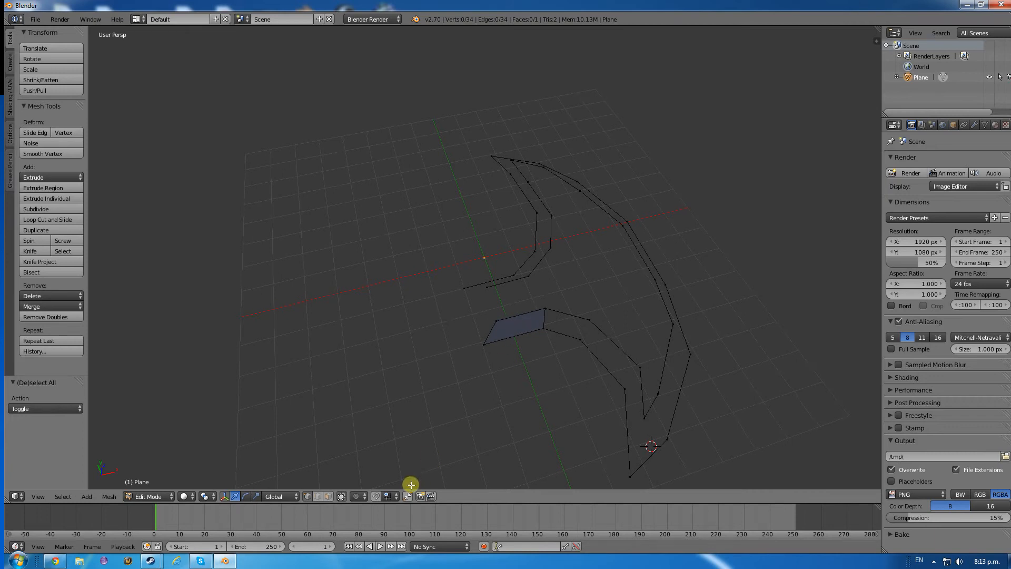
- In vertex select mode, fill a face across the first angled segment next to the lower neck's face
{"action": "left_click", "coordinate": [307, 496]}
{"action": "middle_click_drag", "start_coordinate": [496, 379], "coordinate": [498, 355]}
{"action": "key", "text": "a"}
{"action": "key", "text": "a"}
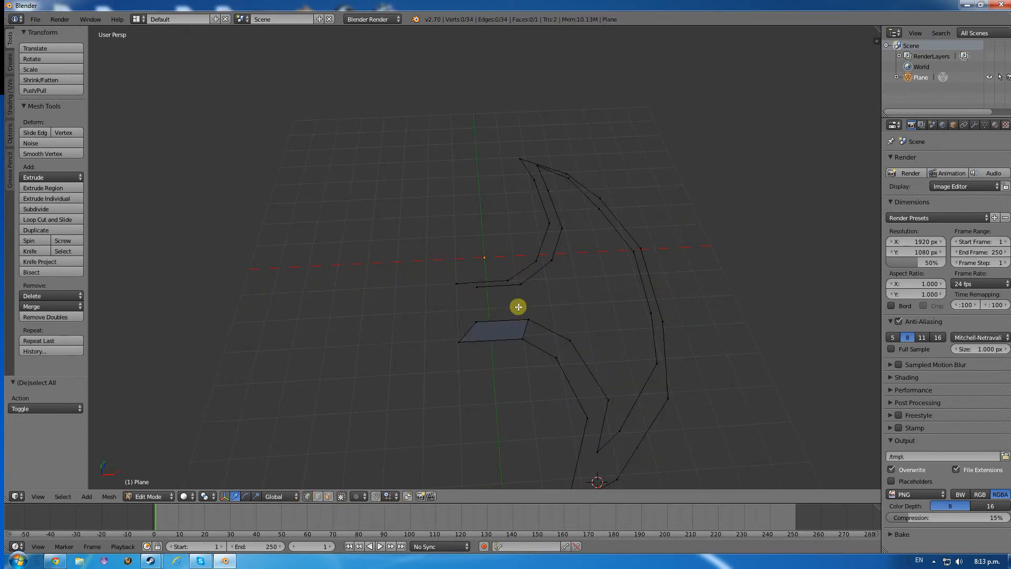
{"action": "key", "text": "b"}
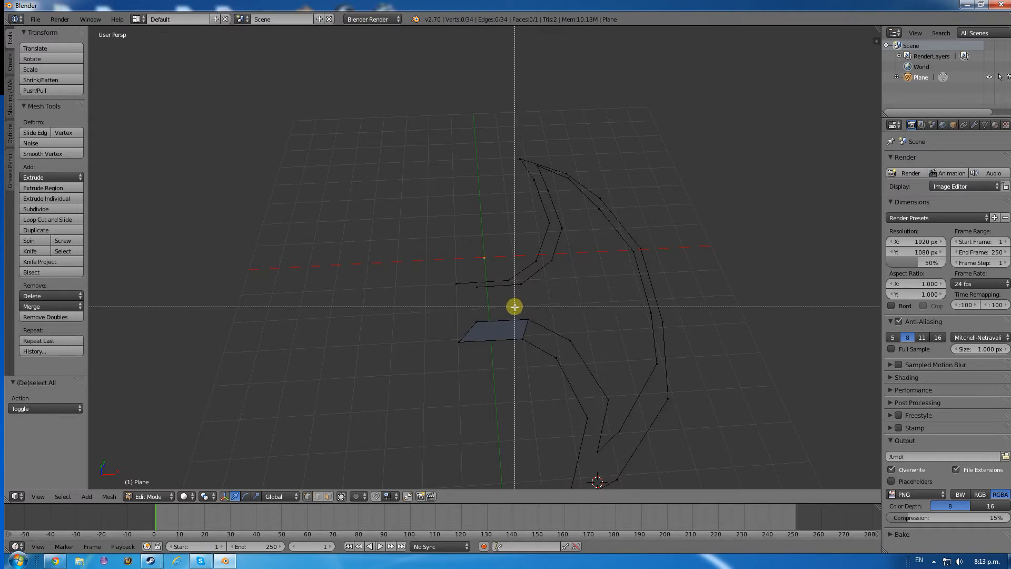
{"action": "left_click_drag", "start_coordinate": [516, 308], "coordinate": [577, 372]}
{"action": "key", "text": "f"}
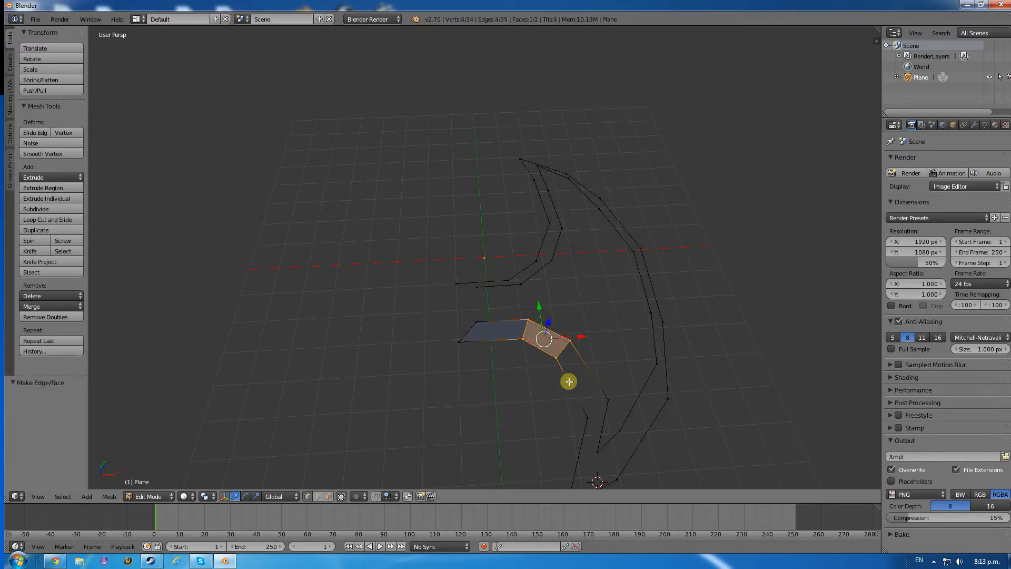
{"action": "key", "text": "a"}
- Fill a face between the outlines across the long segment descending from the lower neck's bend
{"action": "key", "text": "b"}
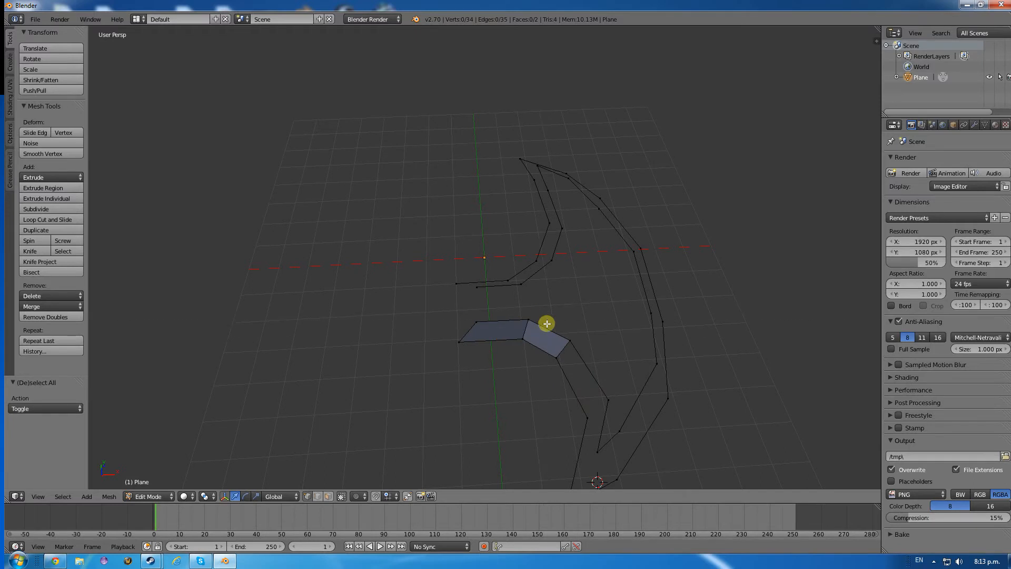
{"action": "left_click_drag", "start_coordinate": [546, 320], "coordinate": [613, 426]}
{"action": "key", "text": "f"}
{"action": "key", "text": "a"}
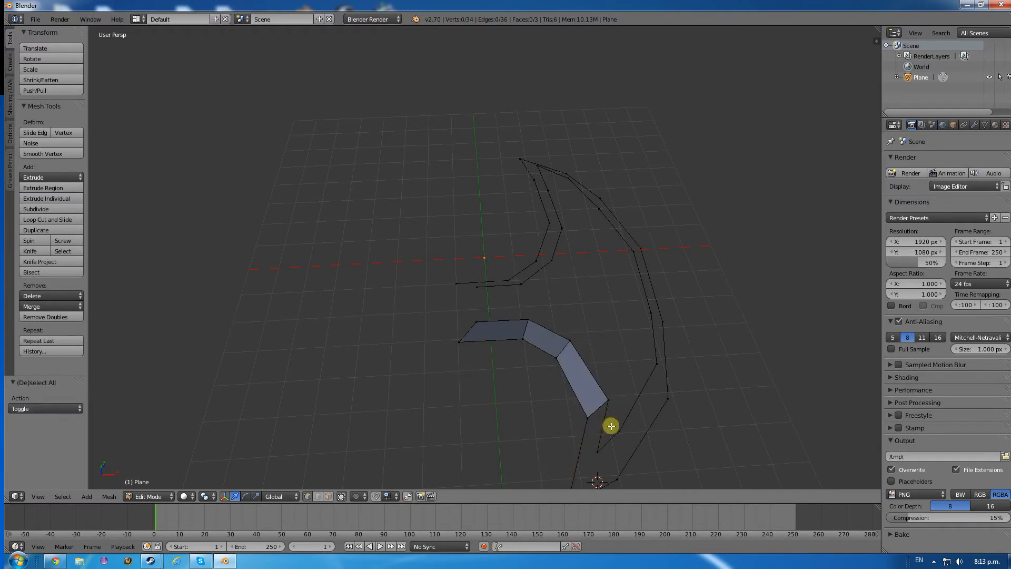
- Fill the face between the outlines that continues the neck-side strip down to the blade's lower tip
{"action": "middle_click_drag", "start_coordinate": [537, 416], "coordinate": [521, 347], "text": "shift"}
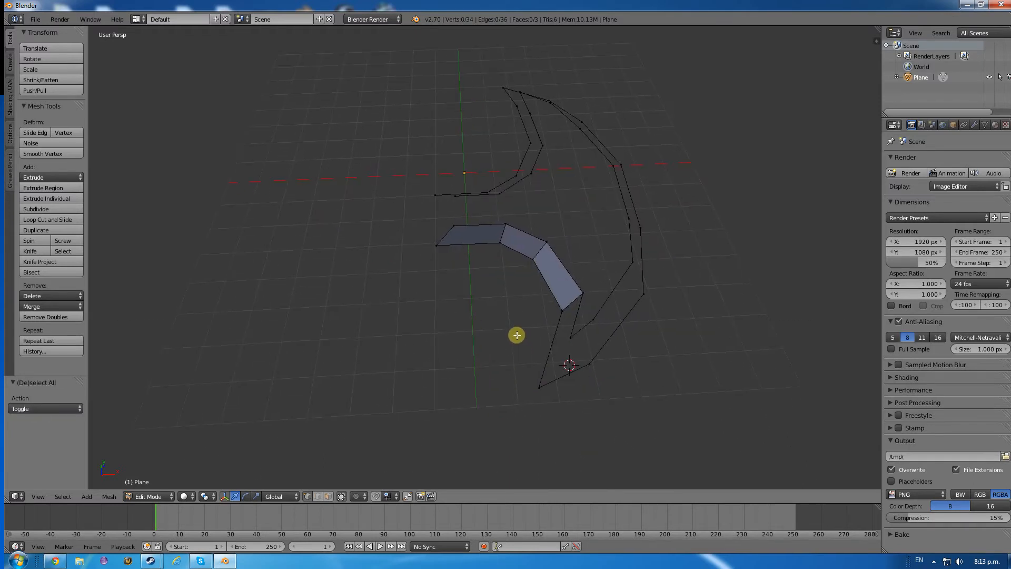
{"action": "key", "text": "b"}
{"action": "left_click_drag", "start_coordinate": [530, 275], "coordinate": [585, 404]}
{"action": "key", "text": "f"}
{"action": "key", "text": "a"}
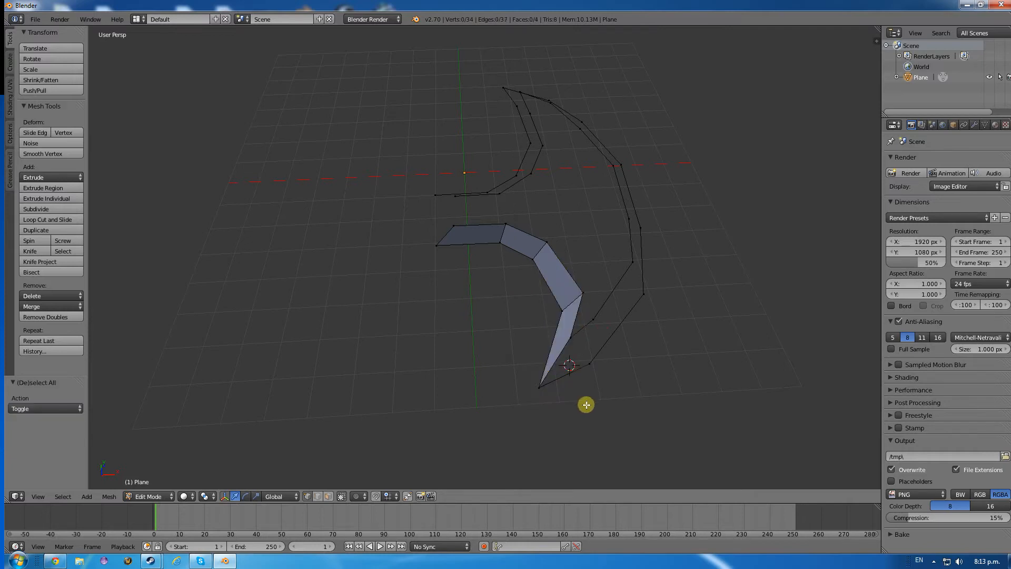
- Fill a face between the outlines from the lower tip to the first vertex pair on the cutting edge
{"action": "key", "text": "b"}
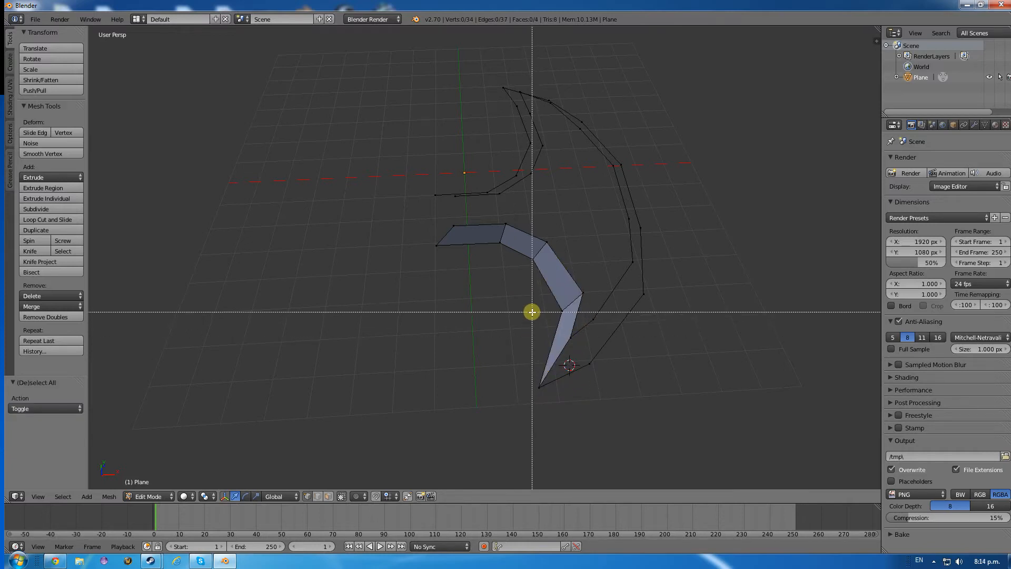
{"action": "left_click_drag", "start_coordinate": [533, 312], "coordinate": [618, 402]}
{"action": "key", "text": "f"}
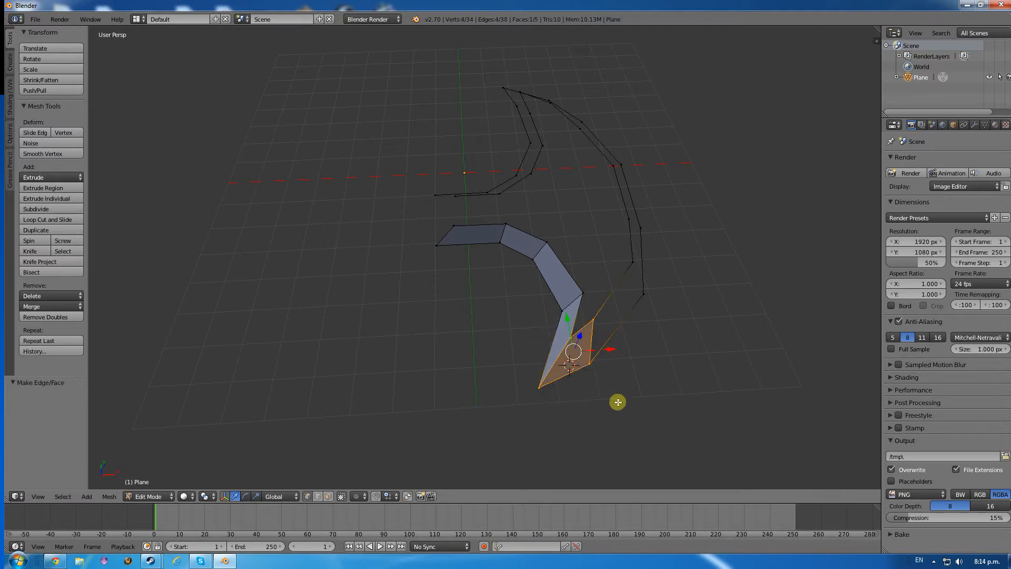
{"action": "key", "text": "a"}
- Fill the second cutting-edge face up from the lower tip by selecting its four corner vertices
{"action": "middle_click_drag", "start_coordinate": [684, 339], "coordinate": [586, 359]}
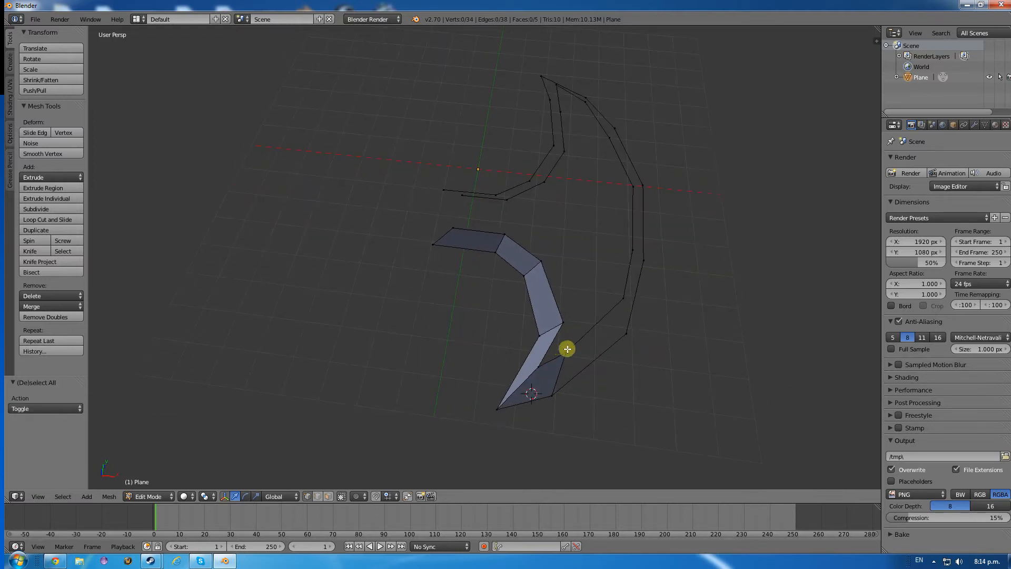
{"action": "right_click", "coordinate": [624, 299], "text": "shift"}
{"action": "right_click", "coordinate": [627, 333], "text": "shift"}
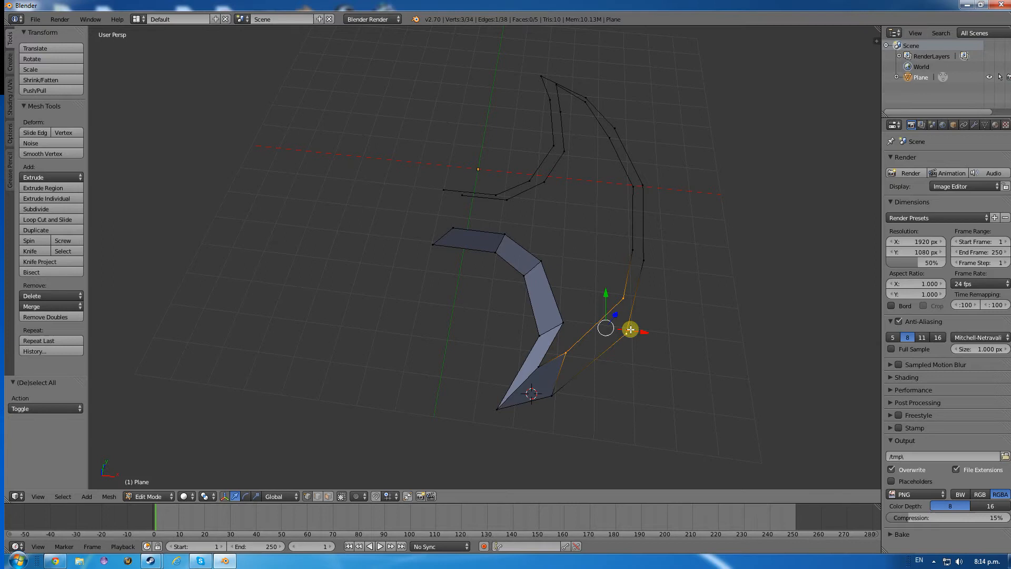
{"action": "right_click", "coordinate": [553, 395], "text": "shift"}
{"action": "key", "text": "f"}
{"action": "key", "text": "a"}
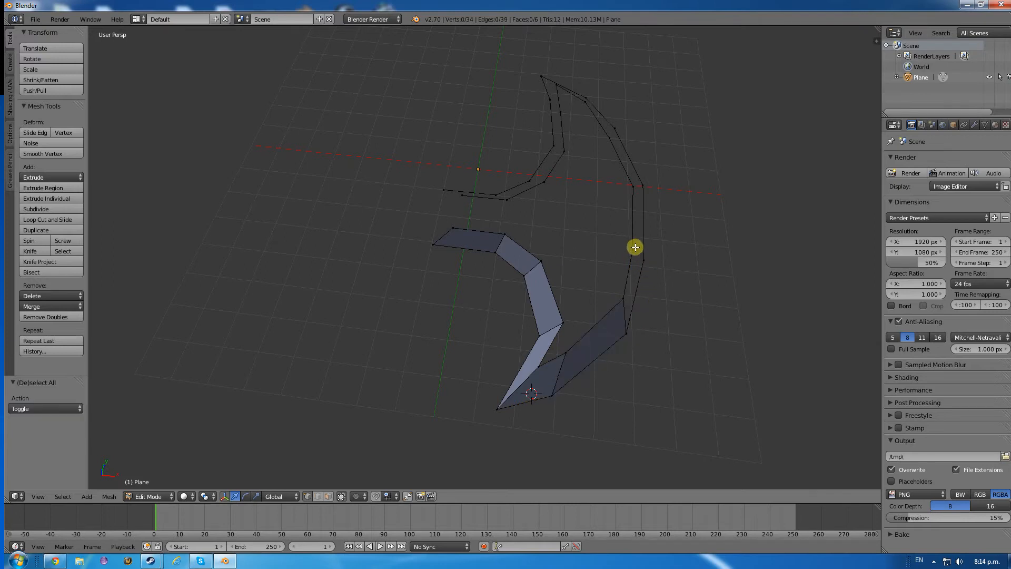
- Fill the third cutting-edge face from the lower tip, just below the middle segment
{"action": "right_click", "coordinate": [625, 300], "text": "shift"}
{"action": "right_click", "coordinate": [627, 334], "text": "shift"}
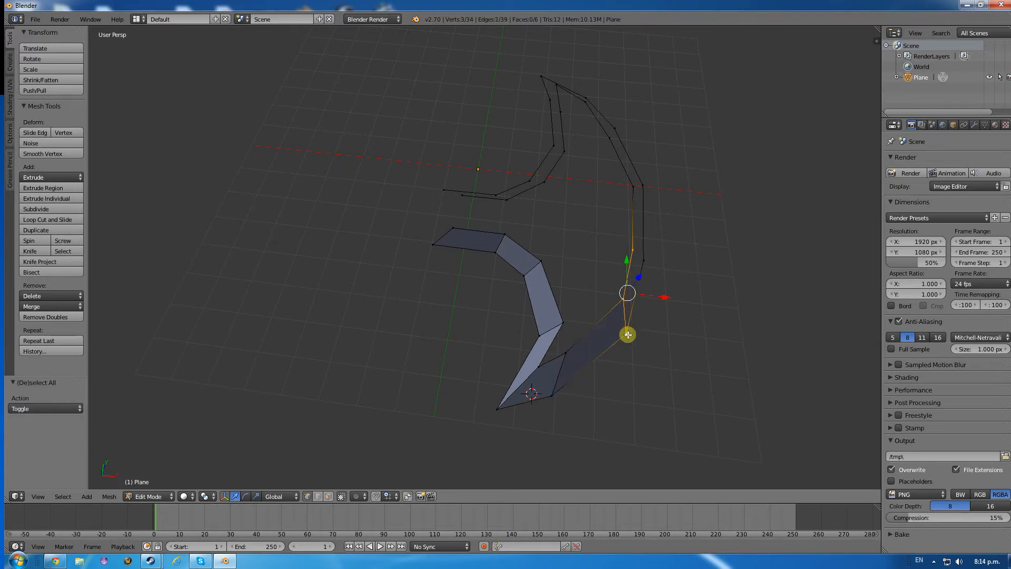
{"action": "right_click", "coordinate": [645, 261], "text": "shift"}
{"action": "key", "text": "f"}
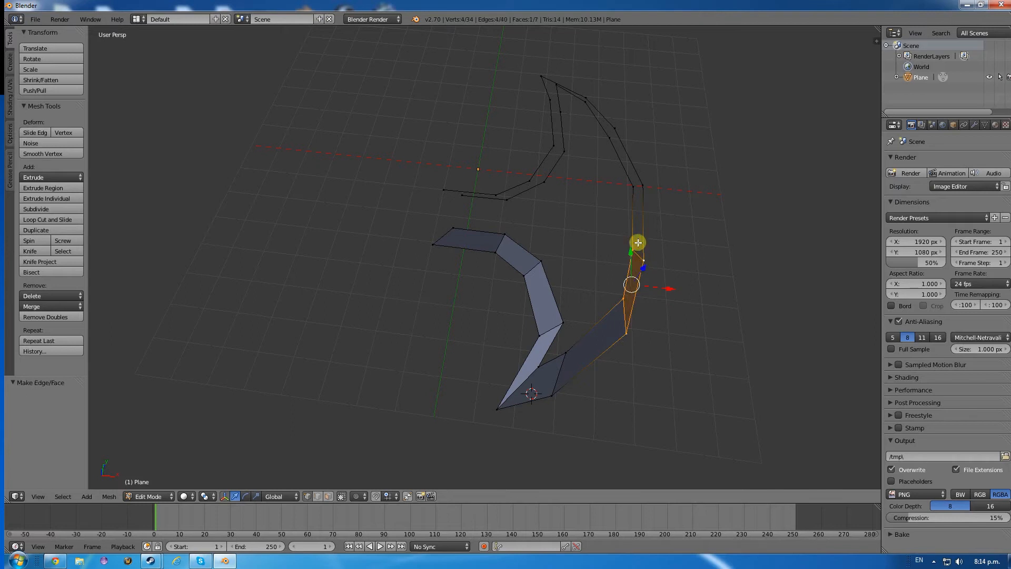
{"action": "key", "text": "a"}
- Fill a face between the outlines across the middle segment of the cutting edge
{"action": "key", "text": "b"}
{"action": "left_click_drag", "start_coordinate": [616, 177], "coordinate": [658, 268]}
{"action": "key", "text": "f"}
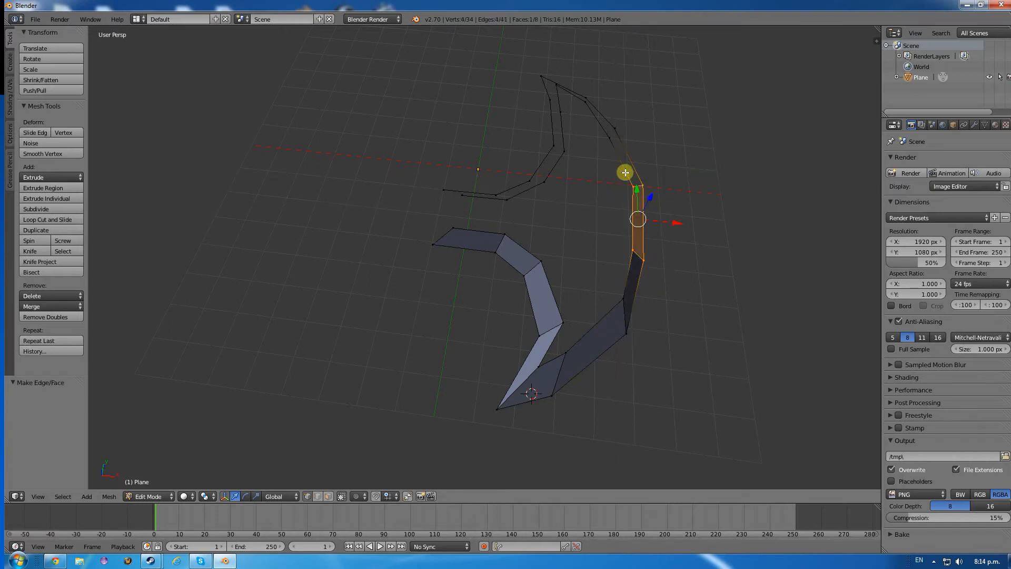
{"action": "key", "text": "a"}
{"action": "key", "text": "a"}
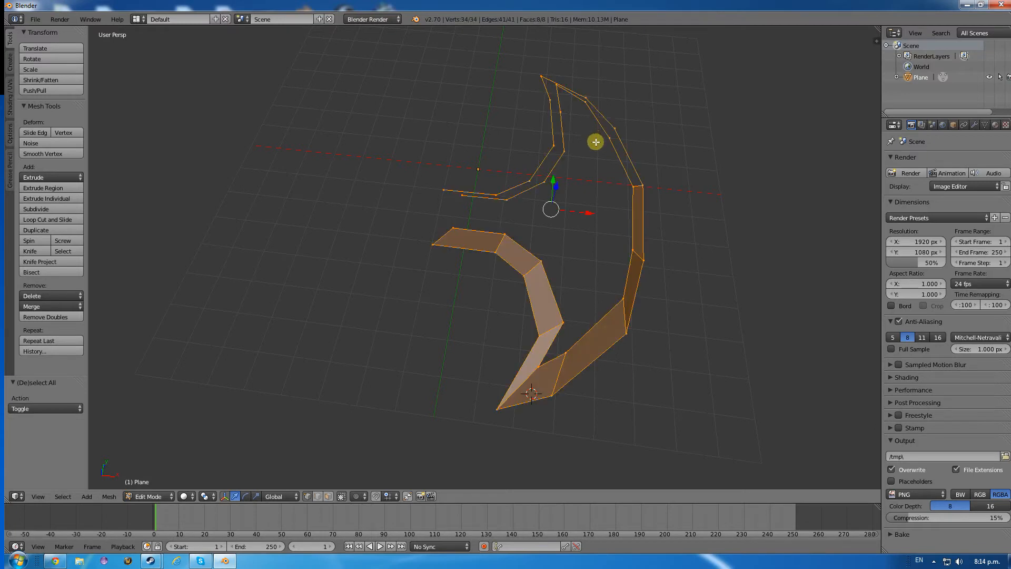
{"action": "key", "text": "a"}
{"action": "key", "text": "a"}
{"action": "key", "text": "v"}
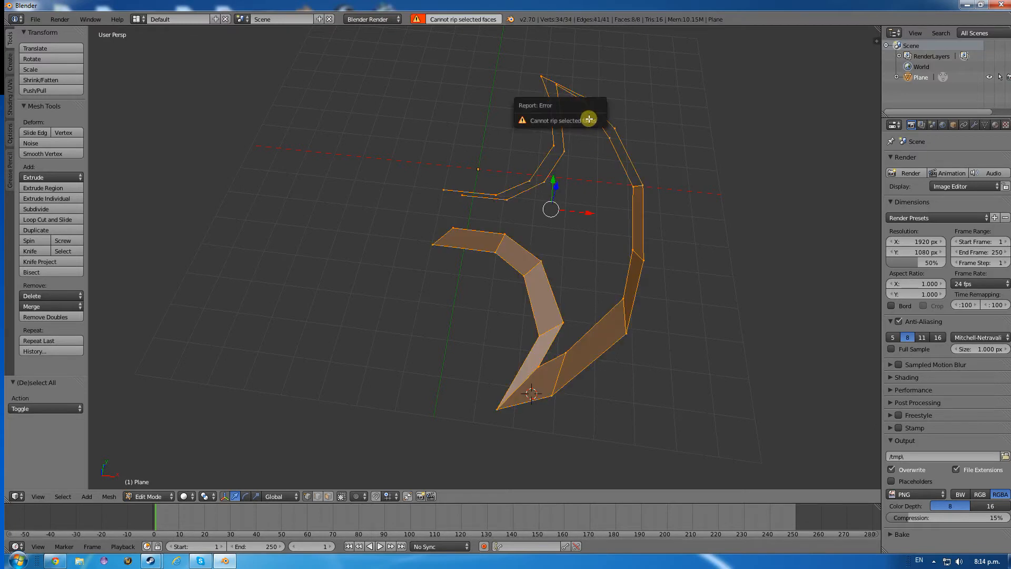
{"action": "key", "text": "a"}
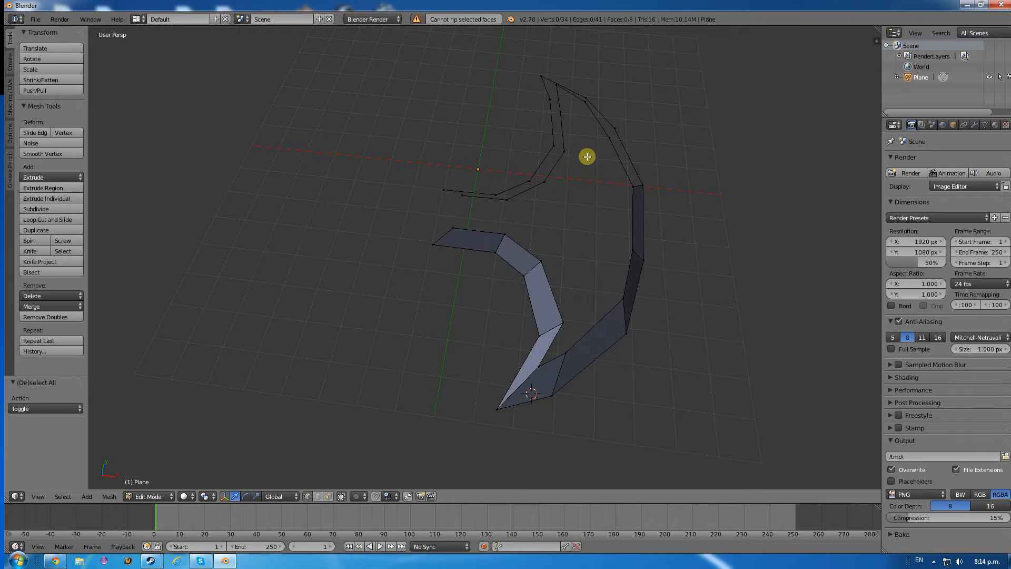
- Fill a face between the outlines across the cutting-edge segment just above the middle one
{"action": "key", "text": "b"}
{"action": "left_click_drag", "start_coordinate": [590, 119], "coordinate": [661, 202]}
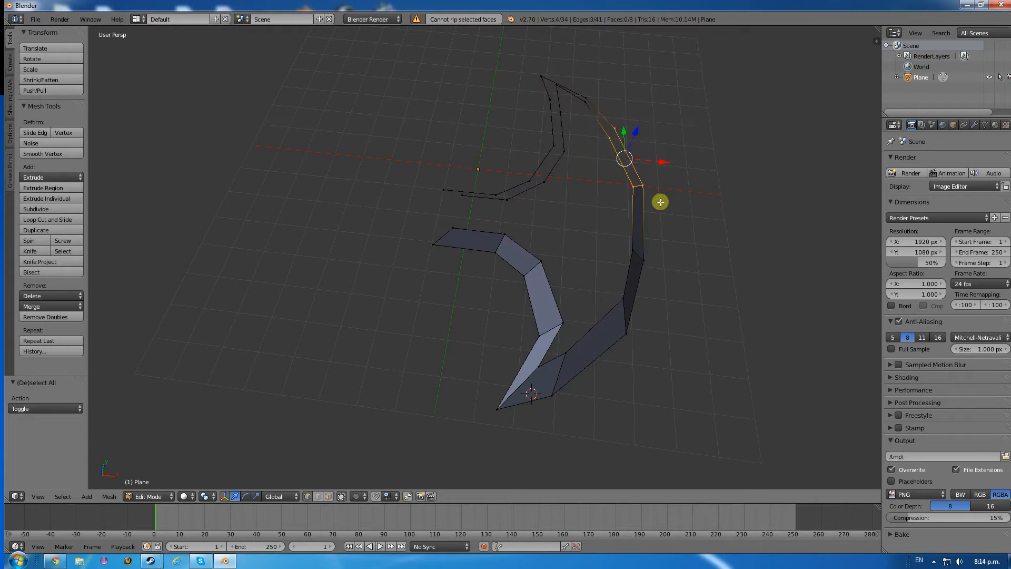
{"action": "key", "text": "a"}
{"action": "key", "text": "b"}
{"action": "left_click_drag", "start_coordinate": [592, 120], "coordinate": [658, 202]}
{"action": "key", "text": "f"}
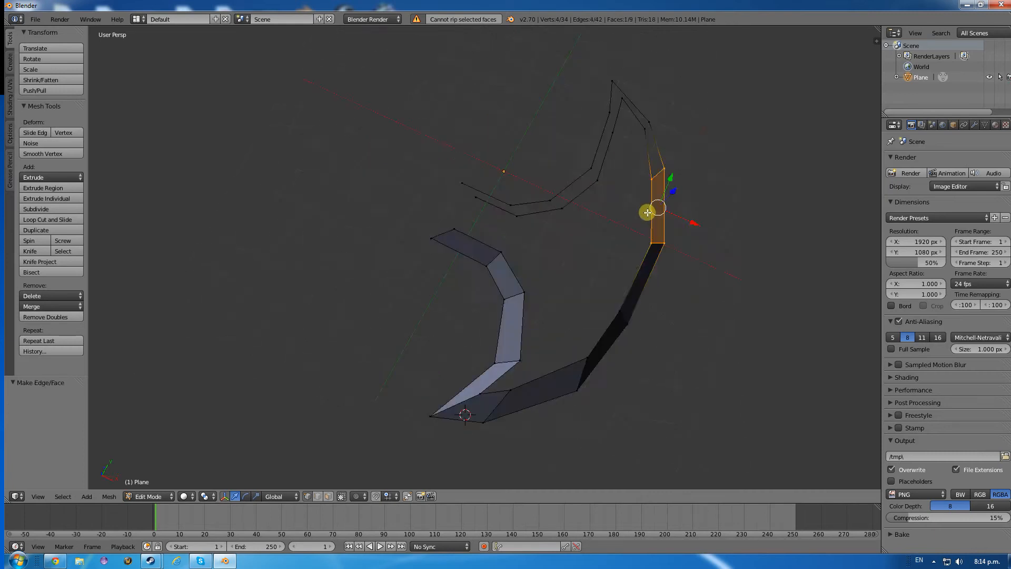
- Select the four corner vertices of the next cutting-edge segment towards the upper tip and fill a face across it
{"action": "middle_click_drag", "start_coordinate": [652, 210], "coordinate": [505, 192]}
{"action": "key", "text": "a"}
{"action": "middle_click_drag", "start_coordinate": [521, 370], "coordinate": [505, 357]}
{"action": "right_click", "coordinate": [451, 313]}
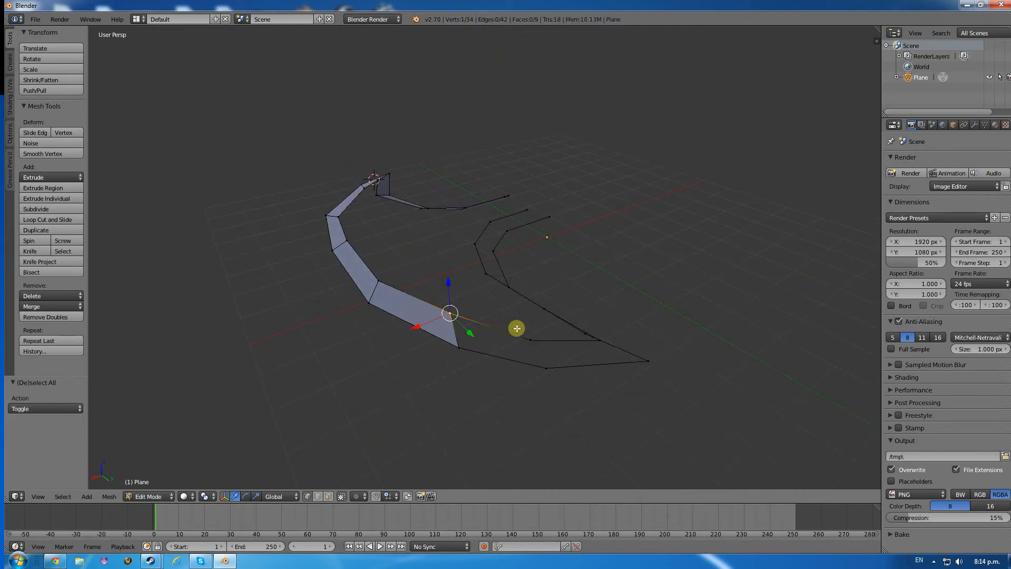
{"action": "right_click", "coordinate": [531, 339], "text": "shift"}
{"action": "right_click", "coordinate": [547, 367], "text": "shift"}
{"action": "right_click", "coordinate": [453, 346], "text": "shift"}
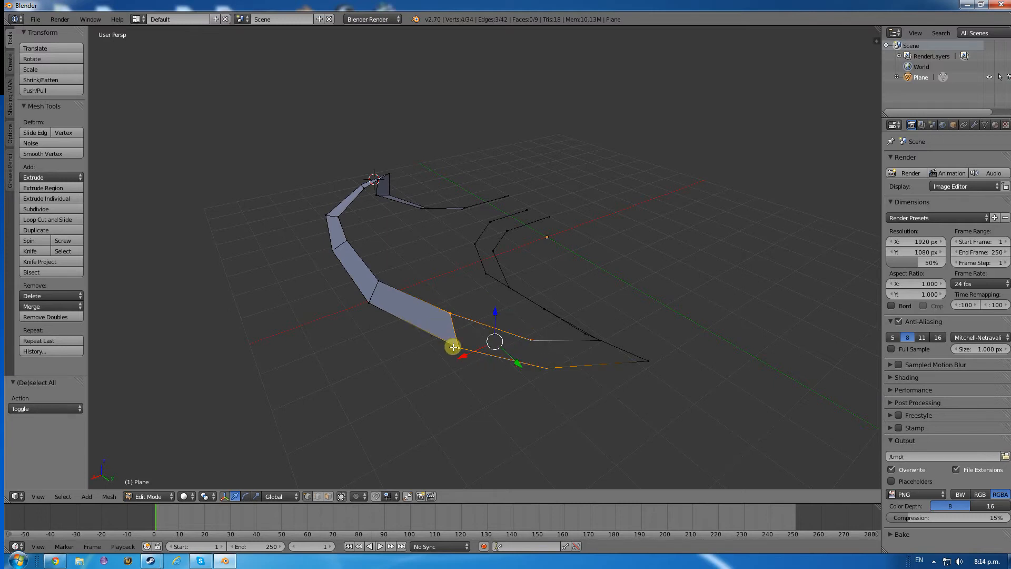
{"action": "key", "text": "f"}
{"action": "key", "text": "a"}
- Fill the last cutting-edge face between the outlines, ending at the blade's upper tip
{"action": "middle_click_drag", "start_coordinate": [556, 333], "coordinate": [499, 344]}
{"action": "right_click", "coordinate": [378, 337]}
{"action": "right_click", "coordinate": [377, 367], "text": "shift"}
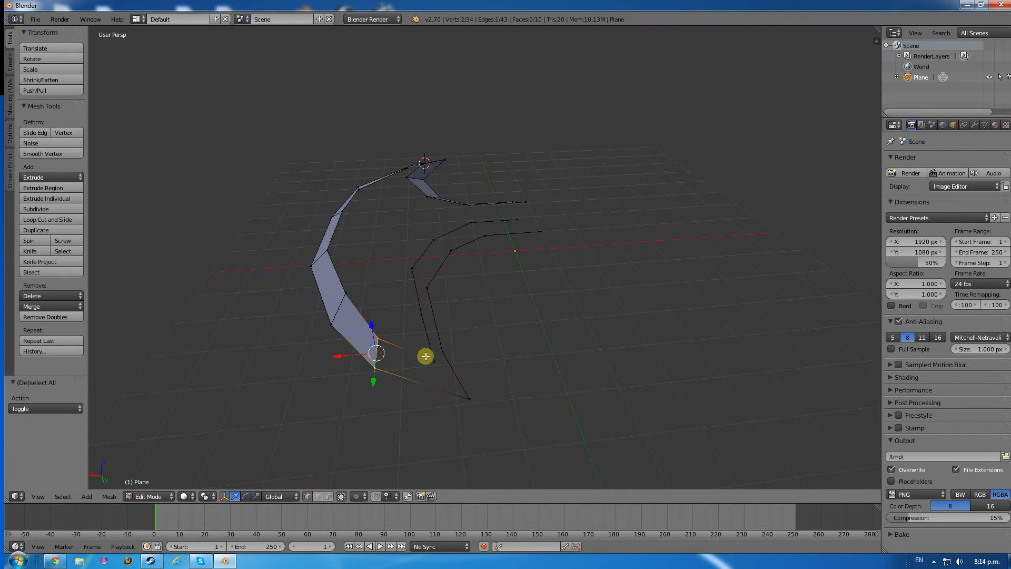
{"action": "right_click", "coordinate": [434, 360], "text": "shift"}
{"action": "right_click", "coordinate": [469, 392], "text": "shift"}
{"action": "key", "text": "f"}
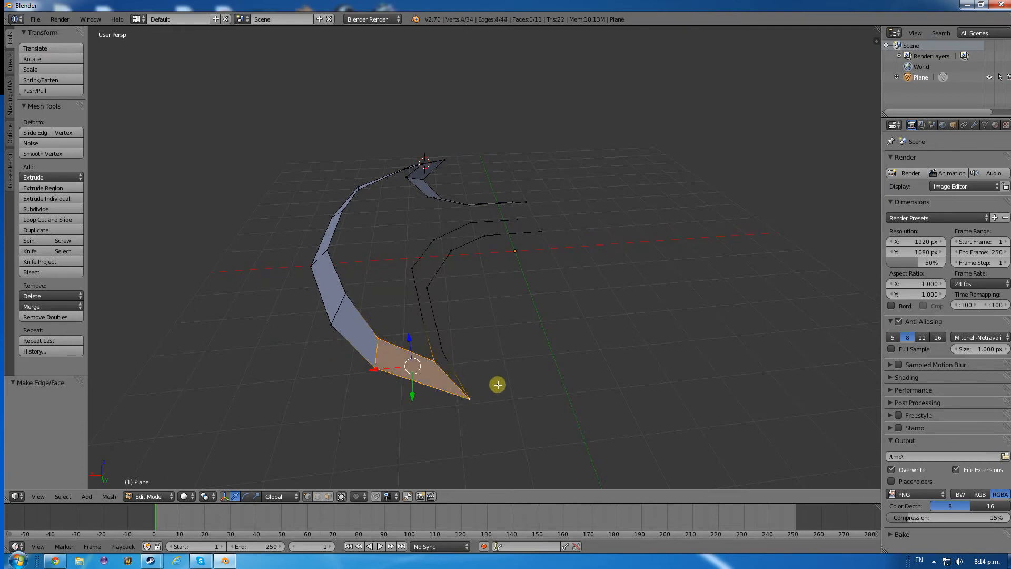
- Fill the first rear-edge face between the two outlines, starting at the blade's upper tip
{"action": "middle_click_drag", "start_coordinate": [497, 384], "coordinate": [442, 388]}
{"action": "key", "text": "a"}
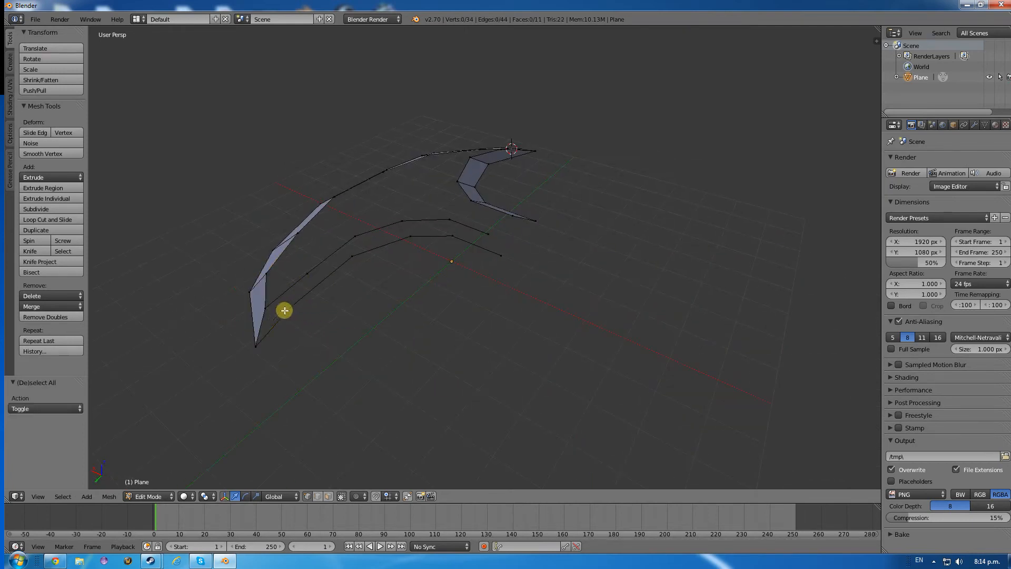
{"action": "right_click", "coordinate": [262, 309], "text": "shift"}
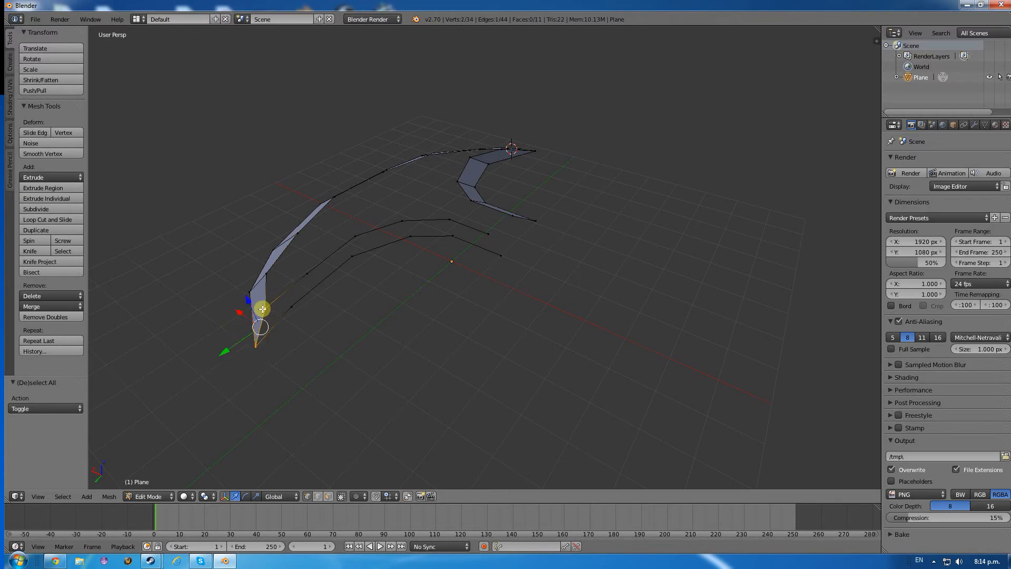
{"action": "right_click", "coordinate": [307, 275], "text": "shift"}
{"action": "right_click", "coordinate": [292, 306], "text": "shift"}
{"action": "key", "text": "f"}
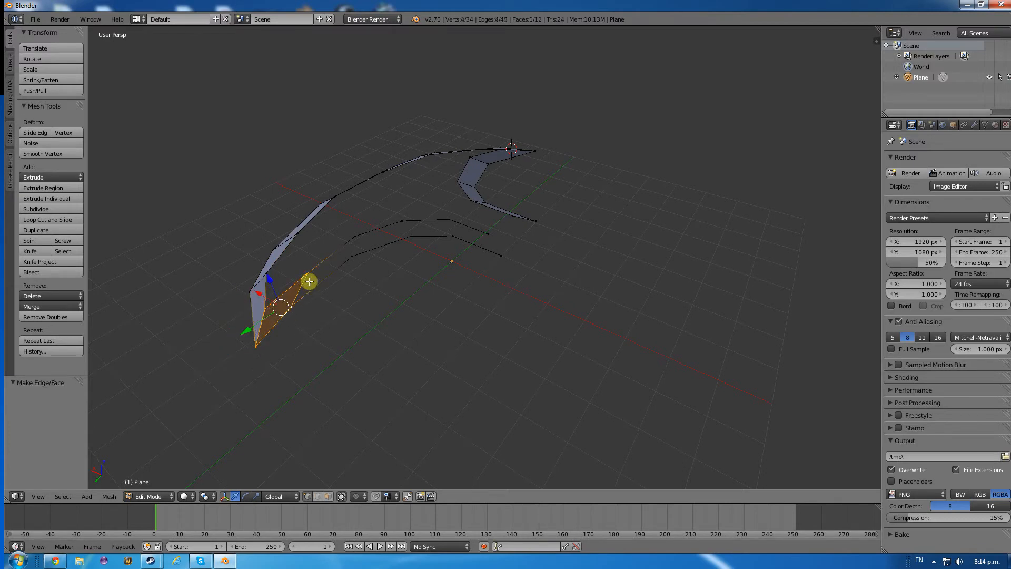
- Fill the second rear-edge face between the outlines, continuing from the upper tip towards the socket
{"action": "right_click", "coordinate": [307, 275]}
{"action": "right_click", "coordinate": [355, 236], "text": "shift"}
{"action": "right_click", "coordinate": [352, 256], "text": "shift"}
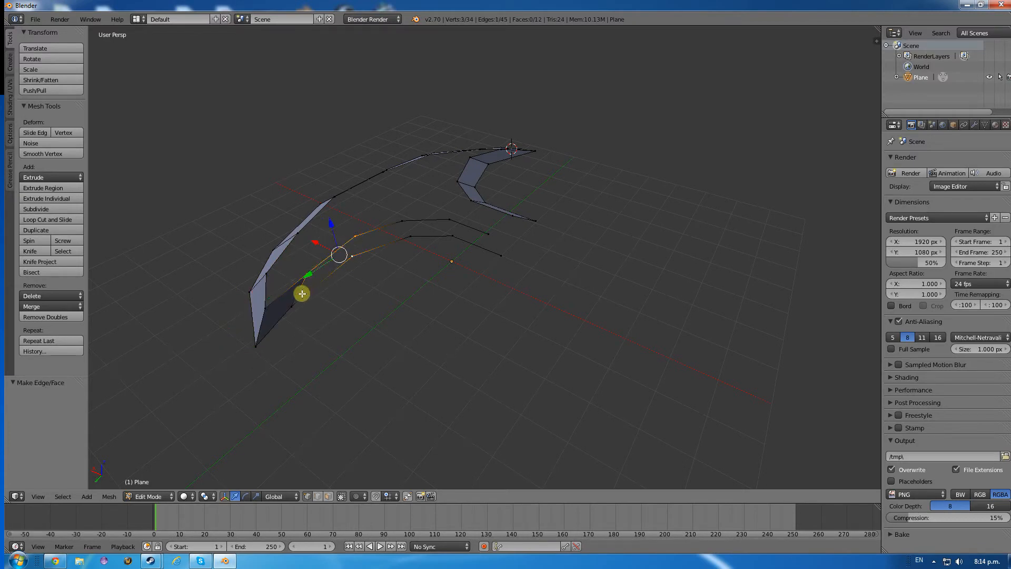
{"action": "right_click", "coordinate": [292, 304], "text": "shift"}
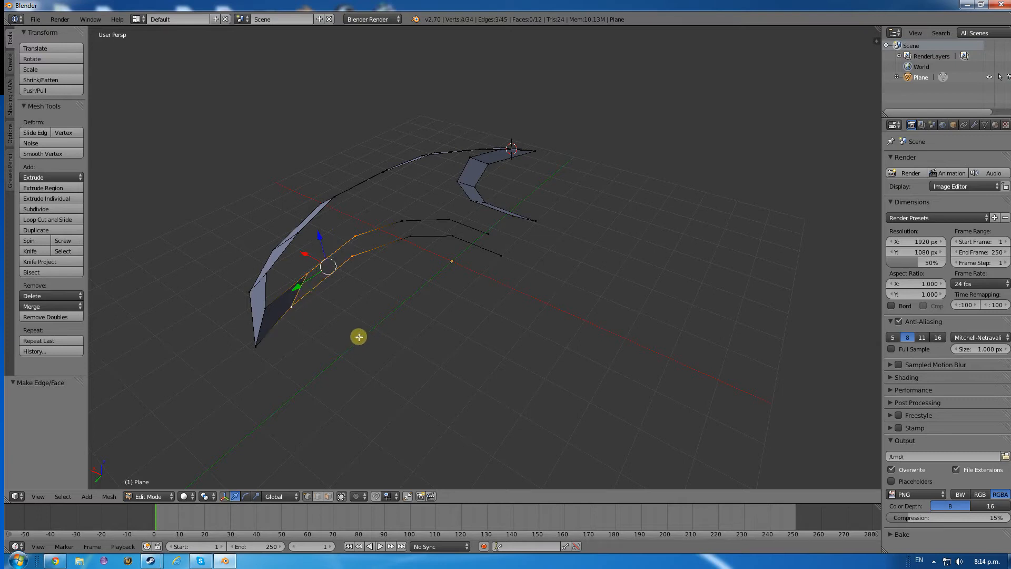
{"action": "key", "text": "f"}
- Select the four corner vertices of the third rear-edge segment from the upper tip and fill a face across it
{"action": "right_click", "coordinate": [399, 222]}
{"action": "right_click", "coordinate": [408, 236], "text": "shift"}
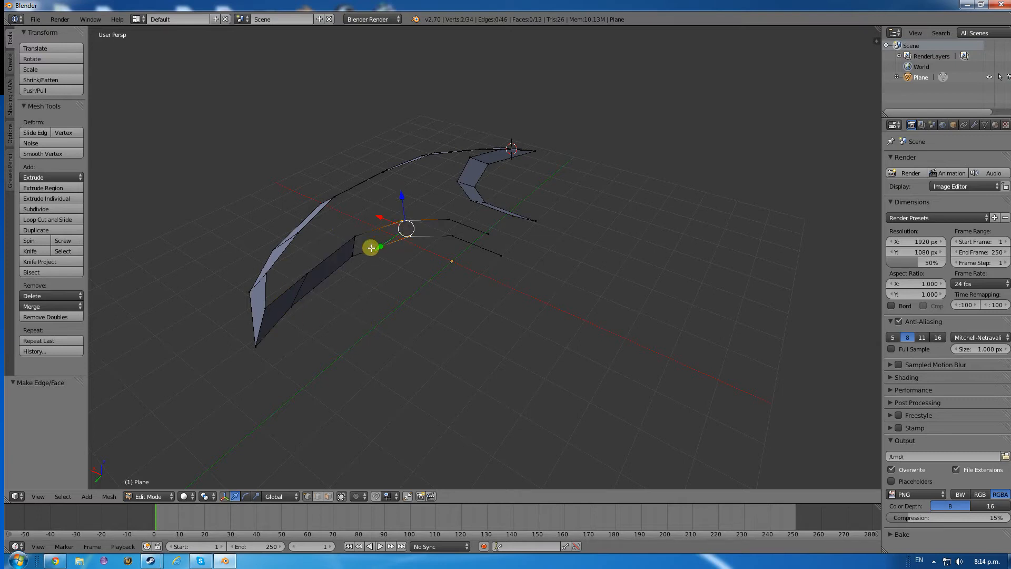
{"action": "right_click", "coordinate": [354, 255], "text": "shift"}
{"action": "right_click", "coordinate": [352, 237], "text": "shift"}
{"action": "key", "text": "f"}
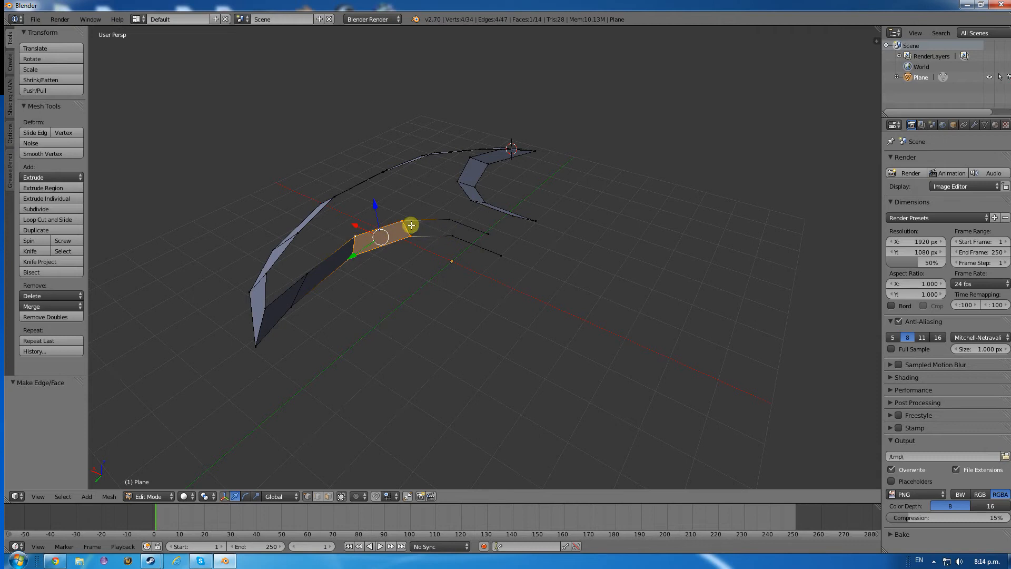
- Fill a face between the outlines on the fourth rear-edge segment, up to the start of the straight socket section
{"action": "right_click", "coordinate": [410, 222]}
{"action": "right_click", "coordinate": [449, 220], "text": "shift"}
{"action": "right_click", "coordinate": [452, 235], "text": "shift"}
{"action": "right_click", "coordinate": [413, 237], "text": "shift"}
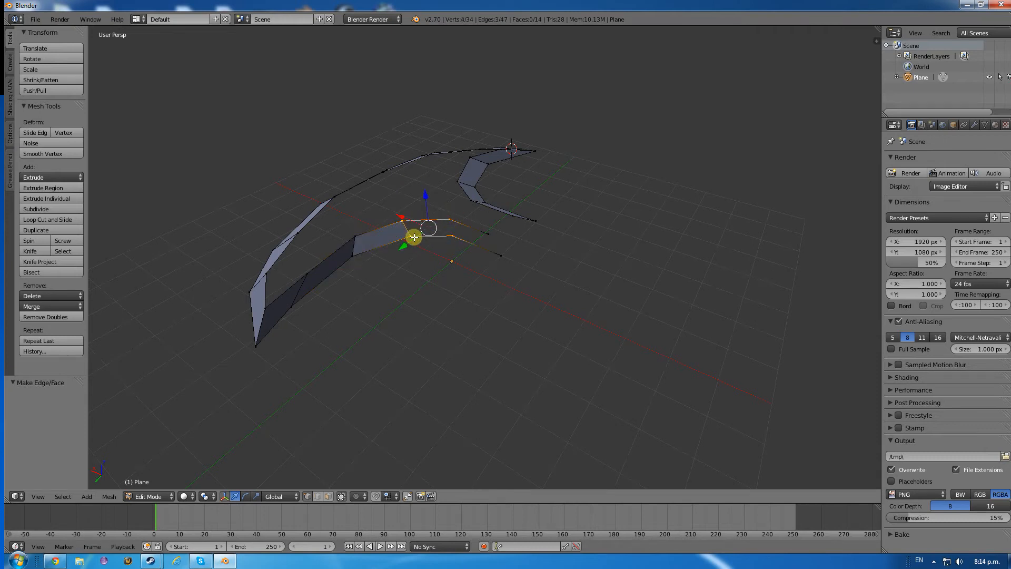
{"action": "key", "text": "f"}
- Fill the last upper rear-edge face between the outlines, along the straight section ending at the socket's open end
{"action": "key", "text": "a"}
{"action": "right_click", "coordinate": [470, 233]}
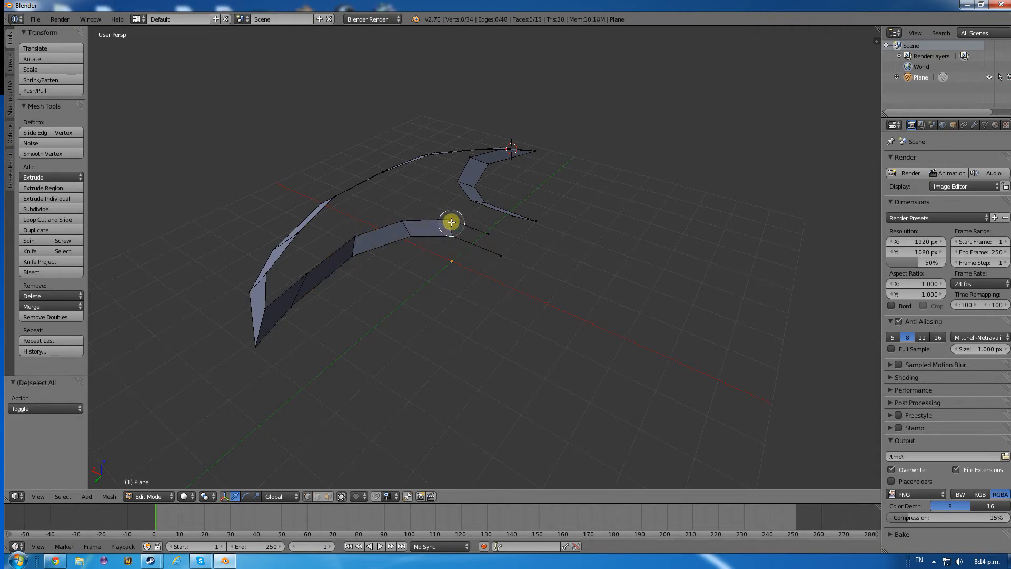
{"action": "right_click", "coordinate": [473, 248], "text": "shift"}
{"action": "right_click", "coordinate": [486, 234], "text": "shift"}
{"action": "right_click", "coordinate": [496, 257], "text": "shift"}
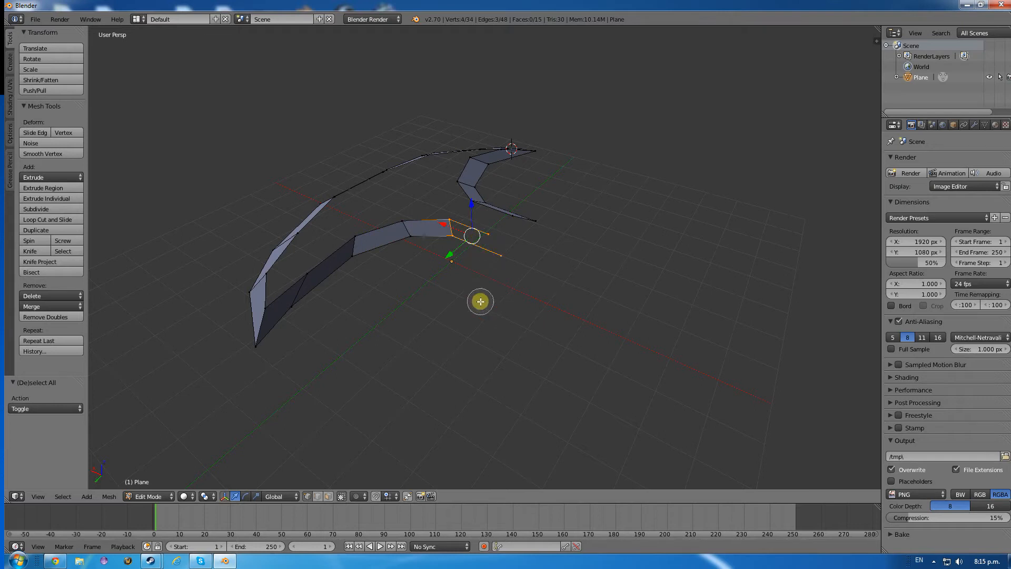
{"action": "key", "text": "f"}
- Move the two inner-outline end vertices at the socket by -0.603 along X, towards the outer end corners
{"action": "middle_click_drag", "start_coordinate": [485, 293], "coordinate": [327, 255]}
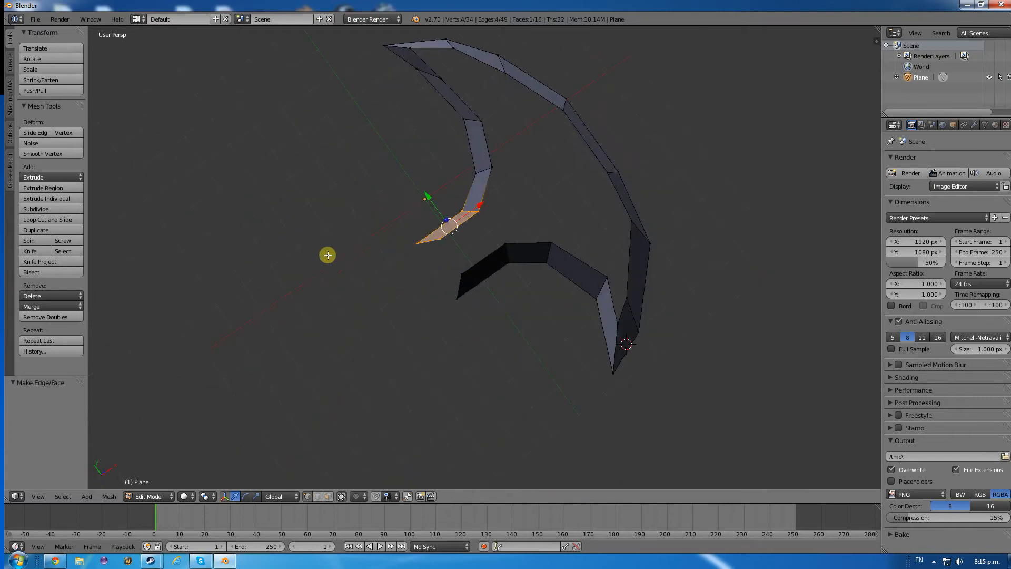
{"action": "right_click", "coordinate": [439, 239]}
{"action": "right_click", "coordinate": [464, 274], "text": "shift"}
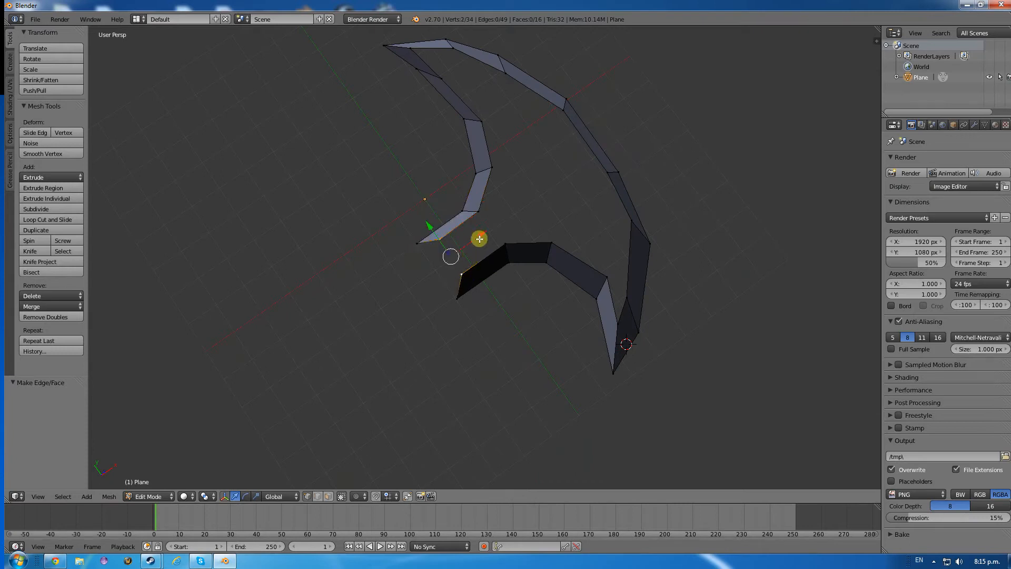
{"action": "key", "text": "g"}
{"action": "key", "text": "x"}
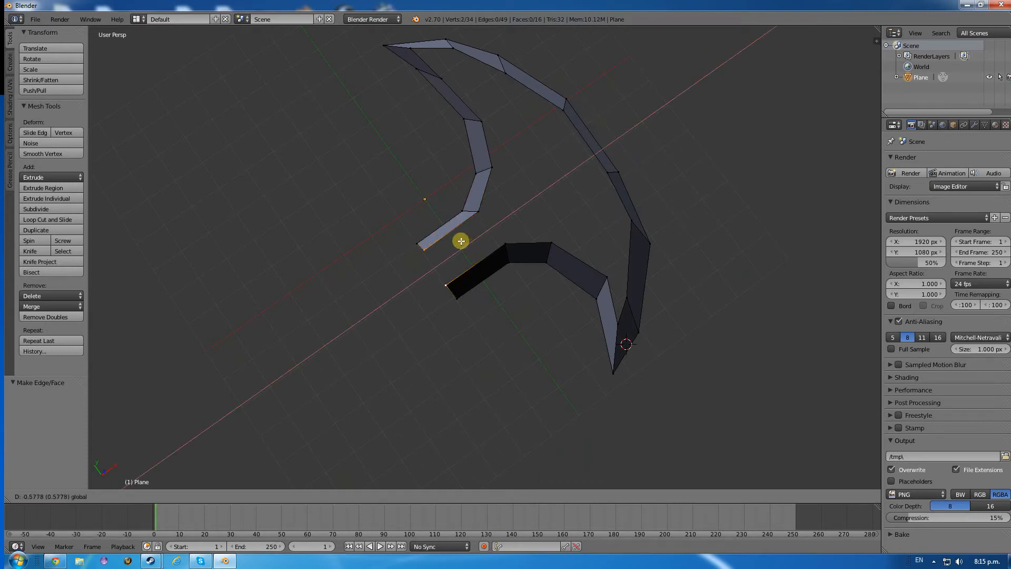
{"action": "left_click", "coordinate": [460, 241]}
- Nudge the socket end of the inner outline by 0.063 along X to line it up with the outer corners
{"action": "middle_click_drag", "start_coordinate": [508, 259], "coordinate": [430, 256]}
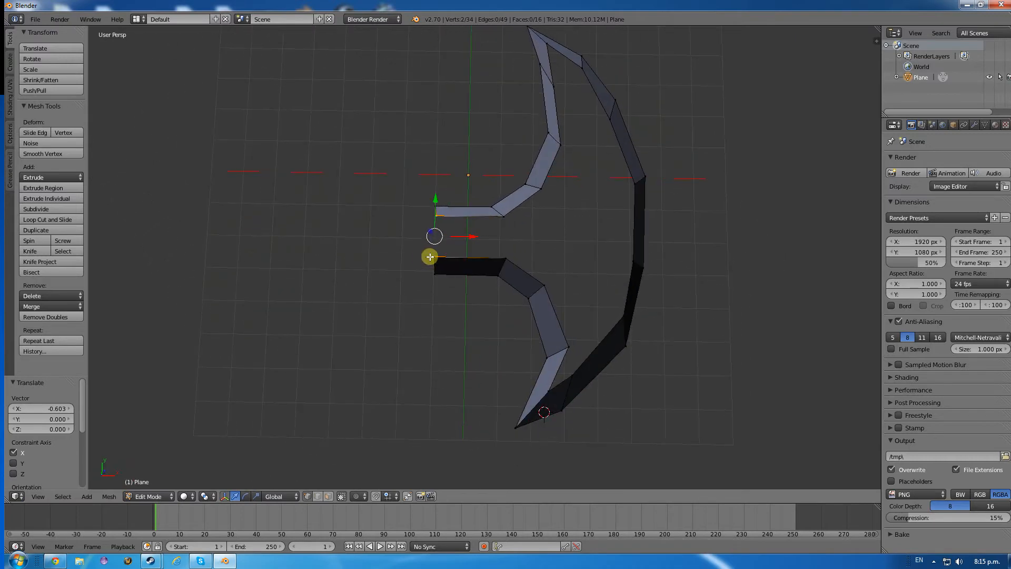
{"action": "key", "text": "g"}
{"action": "key", "text": "x"}
{"action": "left_click", "coordinate": [471, 257]}
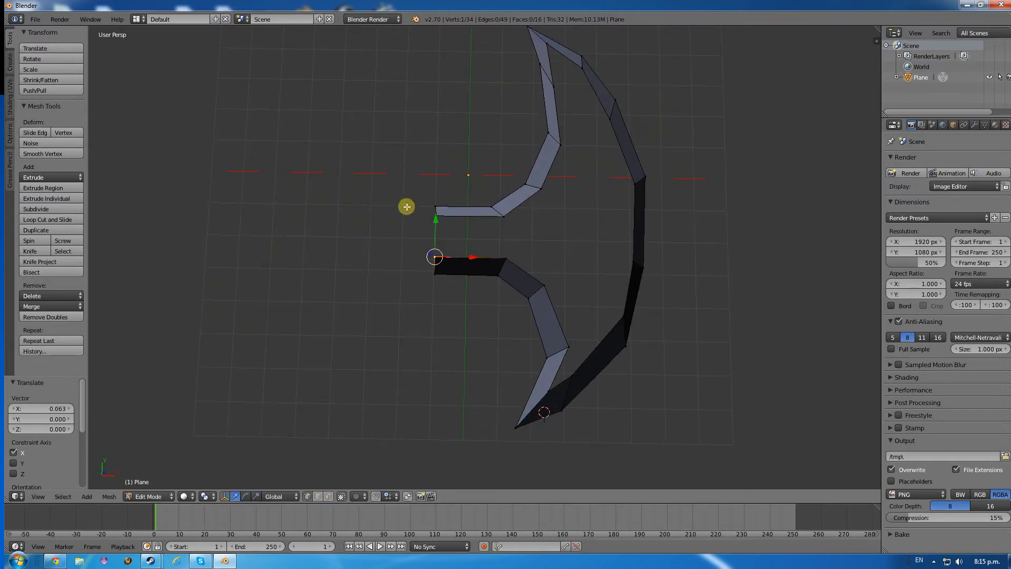
- Flip the normals of all the bevel faces and check the blade's shading in Object Mode
{"action": "middle_click_drag", "start_coordinate": [390, 223], "coordinate": [416, 201]}
{"action": "key", "text": "a"}
{"action": "key", "text": "a"}
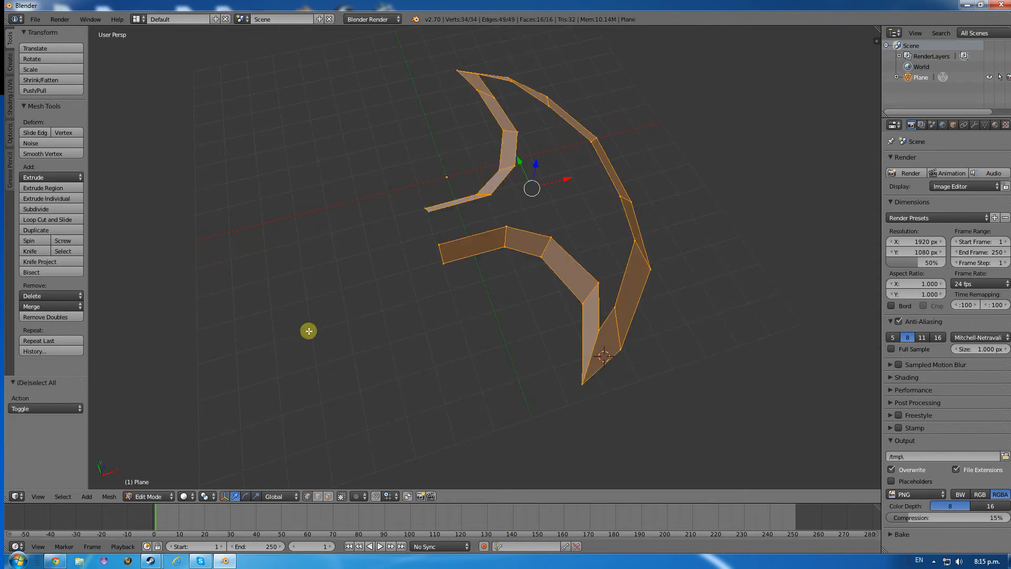
{"action": "key", "text": "w"}
{"action": "left_click", "coordinate": [299, 389]}
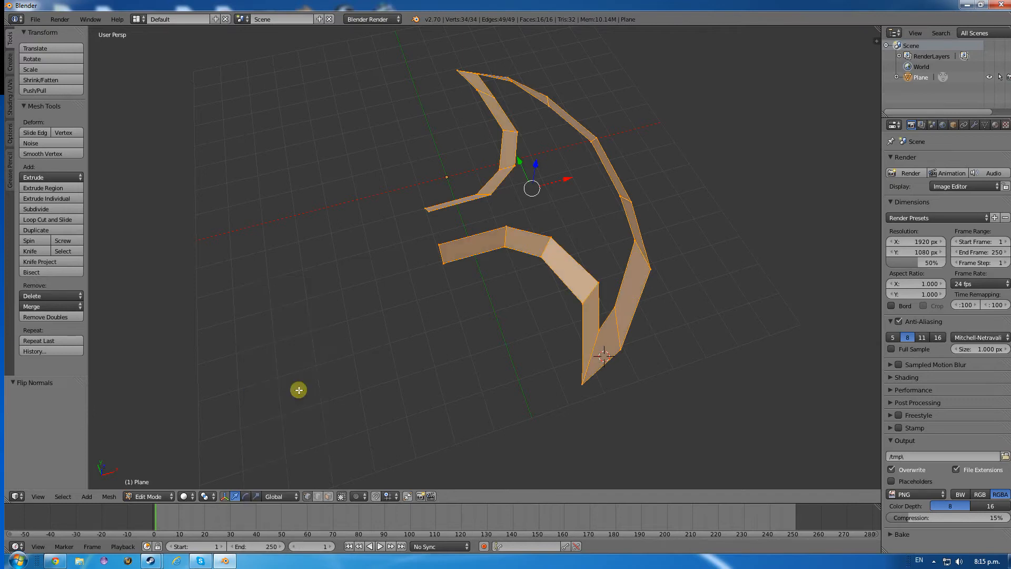
{"action": "key", "text": "Tab"}
{"action": "middle_click_drag", "start_coordinate": [461, 334], "coordinate": [484, 374]}
{"action": "key", "text": "Tab"}
- Fill a four-sided face between the two inner edges of the straight socket section
{"action": "key", "text": "a"}
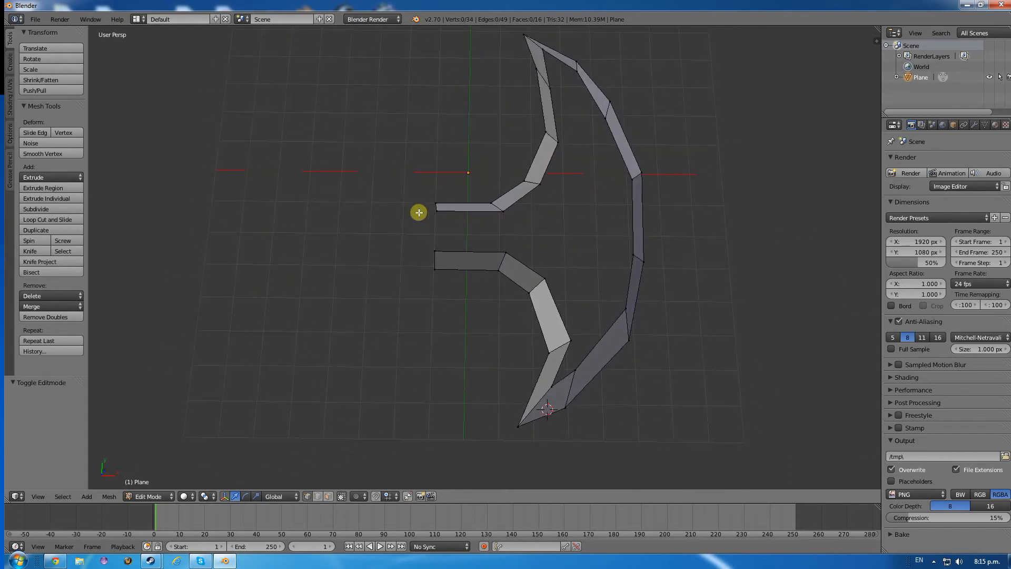
{"action": "left_click", "coordinate": [503, 213], "text": "shift"}
{"action": "left_click", "coordinate": [506, 253], "text": "shift"}
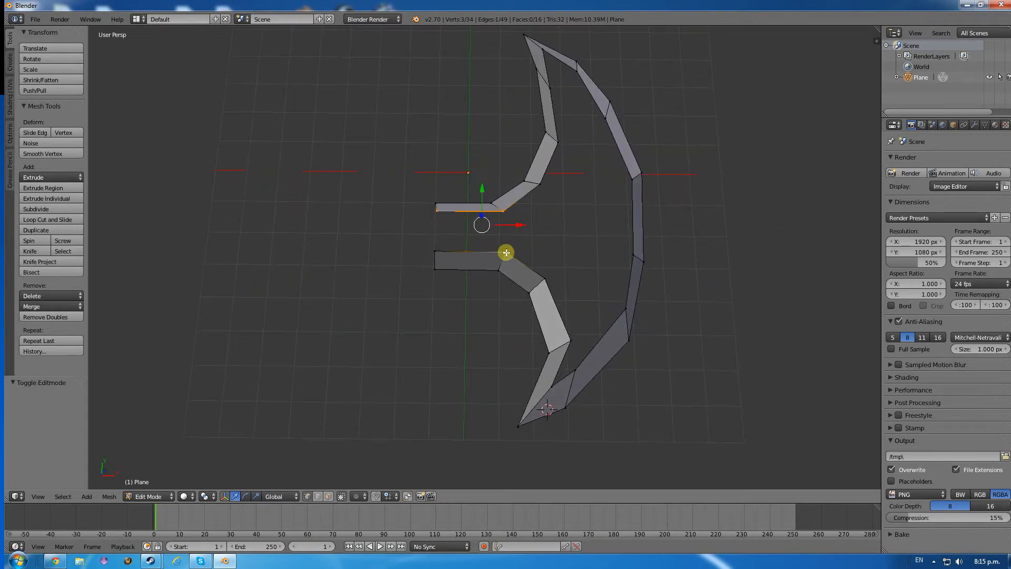
{"action": "key", "text": "f"}
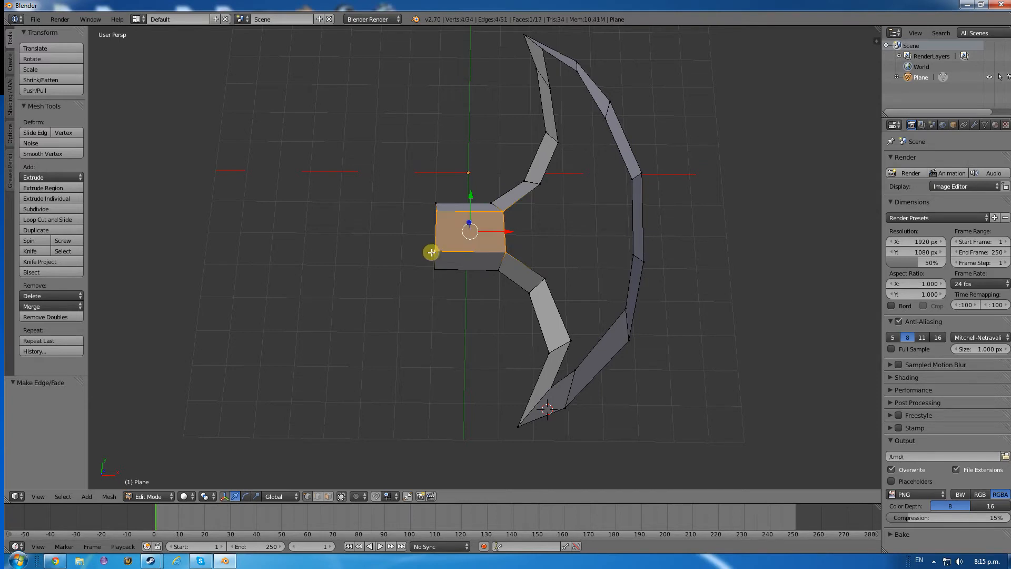
- Fill a four-sided face between the flaring inner edges, adjoining the socket face on the blade side
{"action": "key", "text": "a"}
{"action": "key", "text": "a"}
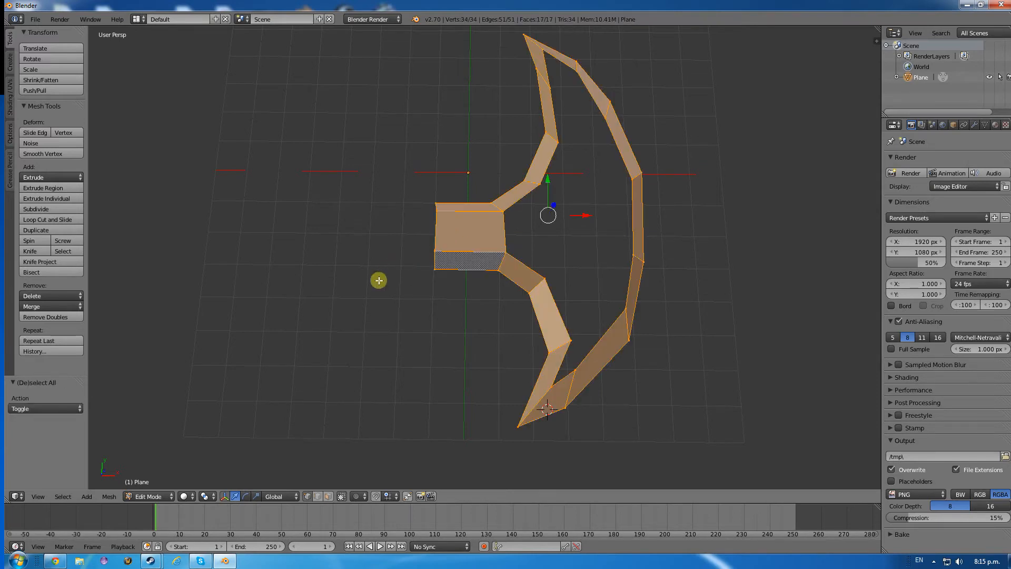
{"action": "middle_click_drag", "start_coordinate": [378, 280], "coordinate": [389, 264]}
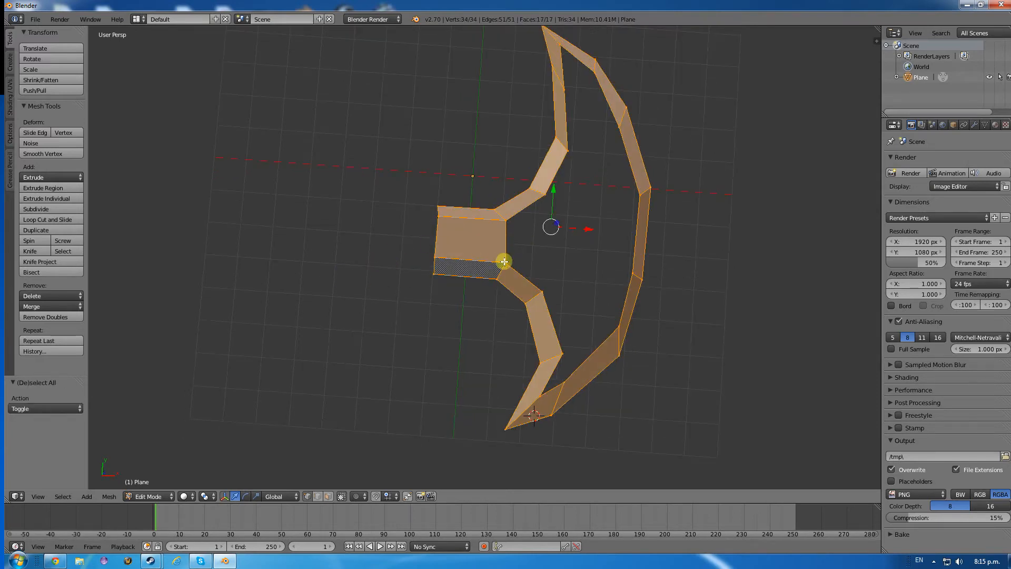
{"action": "right_click", "coordinate": [505, 262]}
{"action": "right_click", "coordinate": [542, 196]}
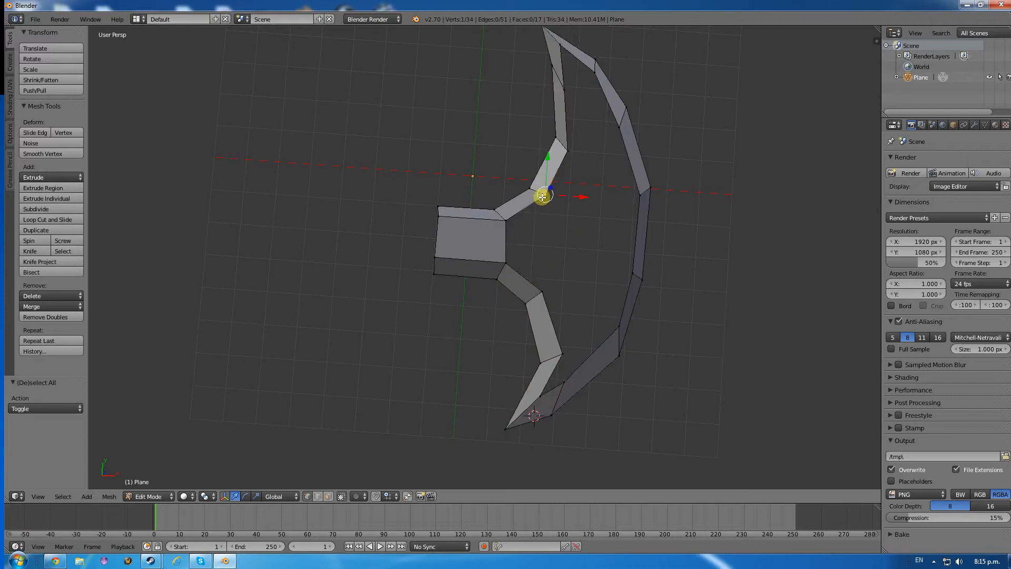
{"action": "right_click", "coordinate": [505, 220], "text": "shift"}
{"action": "right_click", "coordinate": [506, 261], "text": "shift"}
{"action": "right_click", "coordinate": [540, 288], "text": "shift"}
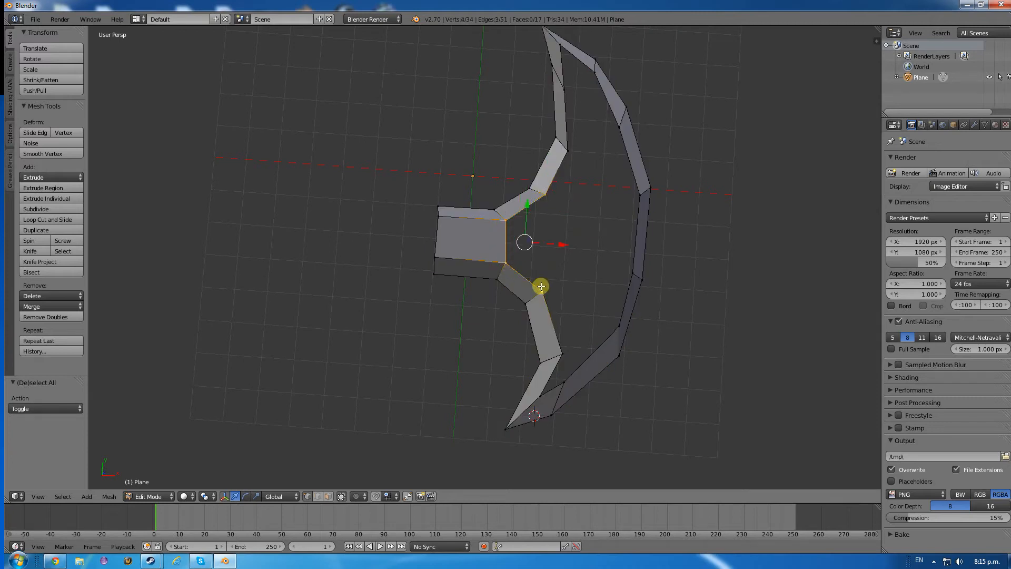
{"action": "key", "text": "f"}
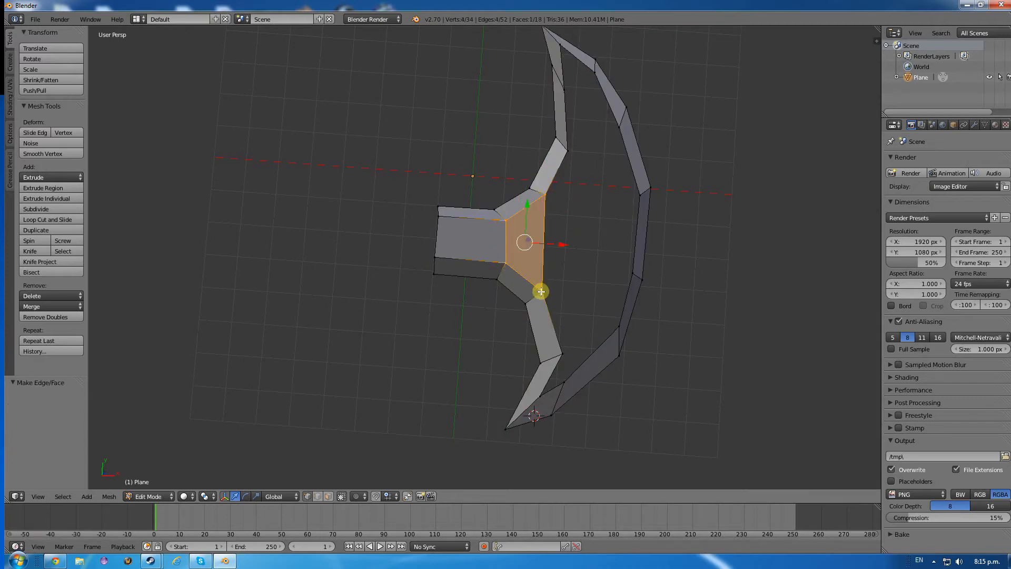
- Fill a triangular face in the inner corner of the blade's upper tip
{"action": "right_click", "coordinate": [567, 90]}
{"action": "right_click", "coordinate": [597, 72], "text": "shift"}
{"action": "right_click", "coordinate": [558, 44], "text": "shift"}
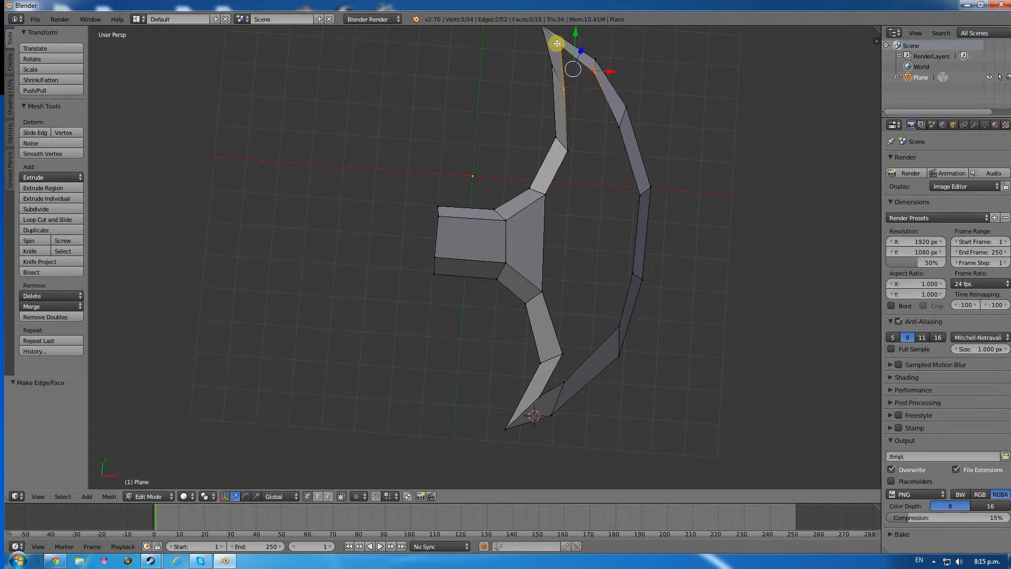
{"action": "key", "text": "f"}
- Fill a four-sided face directly below the upper tip triangle, between the inner rear and cutting-edge vertices
{"action": "right_click", "coordinate": [569, 151]}
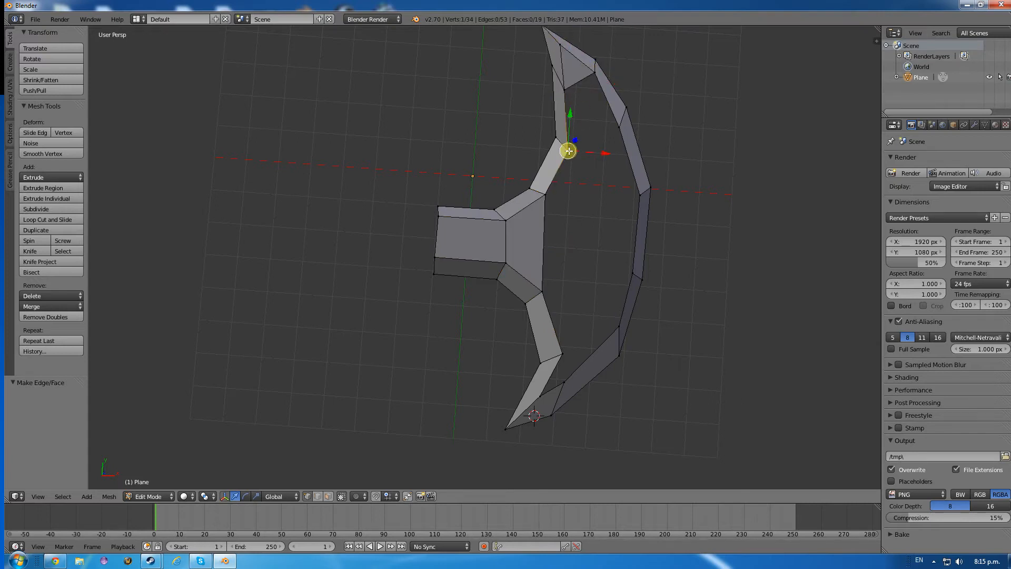
{"action": "right_click", "coordinate": [626, 123], "text": "shift"}
{"action": "right_click", "coordinate": [594, 78], "text": "shift"}
{"action": "right_click", "coordinate": [564, 87], "text": "shift"}
{"action": "key", "text": "f"}
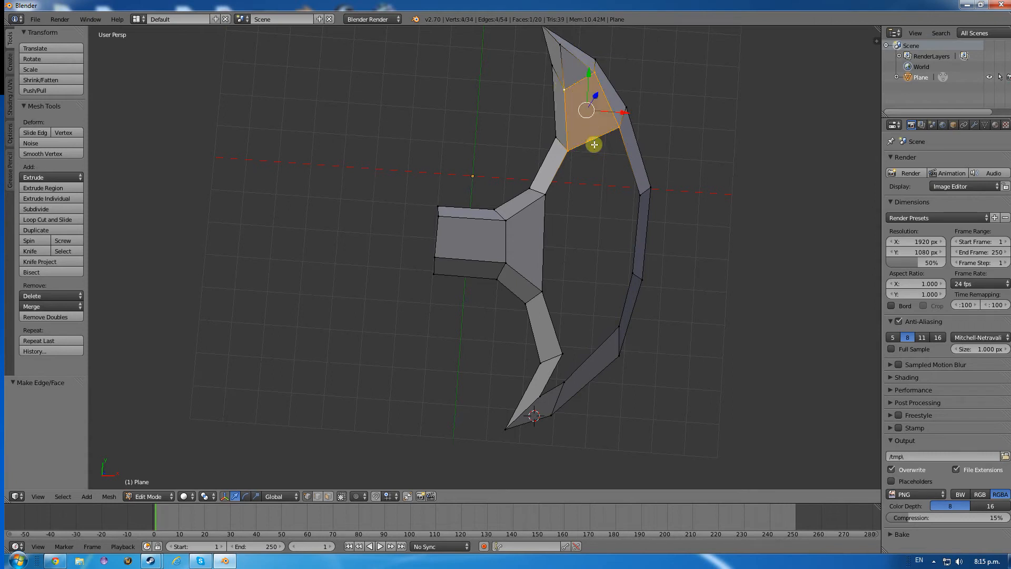
- Fill a triangle from the upper inner corner of the flared face to the two middle inner cutting-edge vertices
{"action": "right_click", "coordinate": [543, 191]}
{"action": "right_click", "coordinate": [639, 194], "text": "shift"}
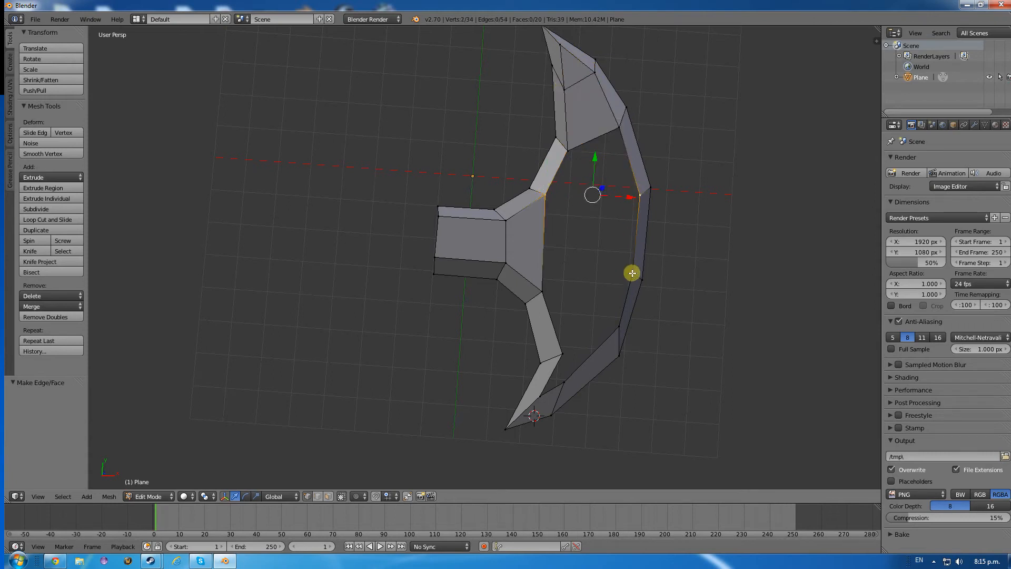
{"action": "right_click", "coordinate": [632, 273], "text": "shift"}
{"action": "key", "text": "f"}
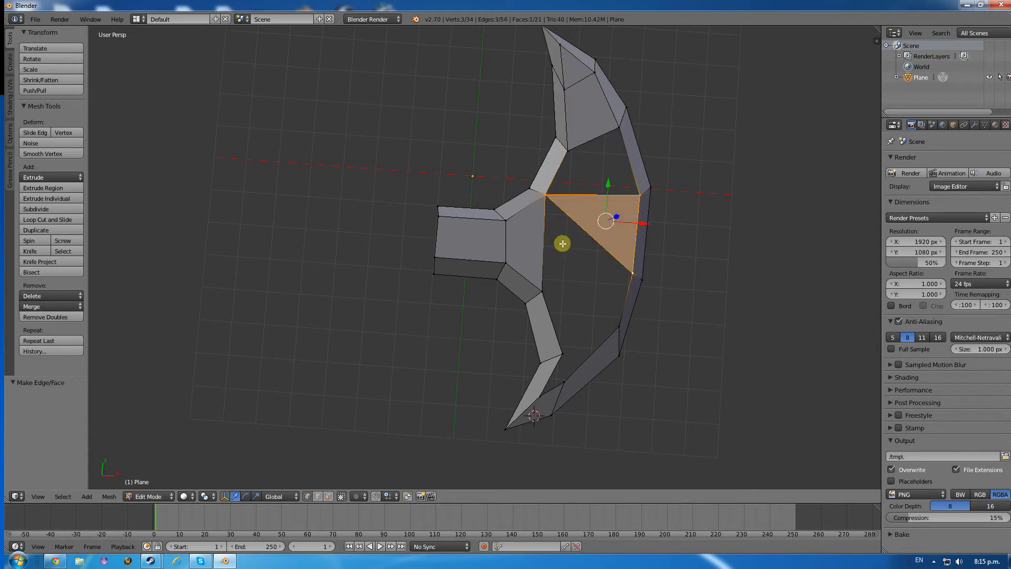
- Close the gap between the upper four-sided face and the middle triangle with two triangular faces
{"action": "right_click", "coordinate": [619, 129]}
{"action": "right_click", "coordinate": [564, 154], "text": "shift"}
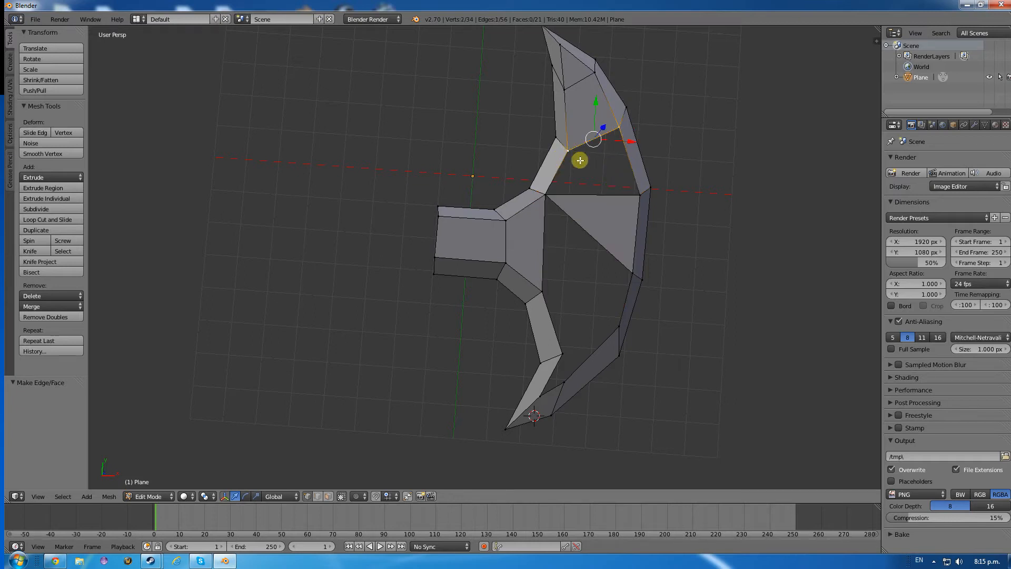
{"action": "right_click", "coordinate": [640, 195], "text": "shift"}
{"action": "key", "text": "f"}
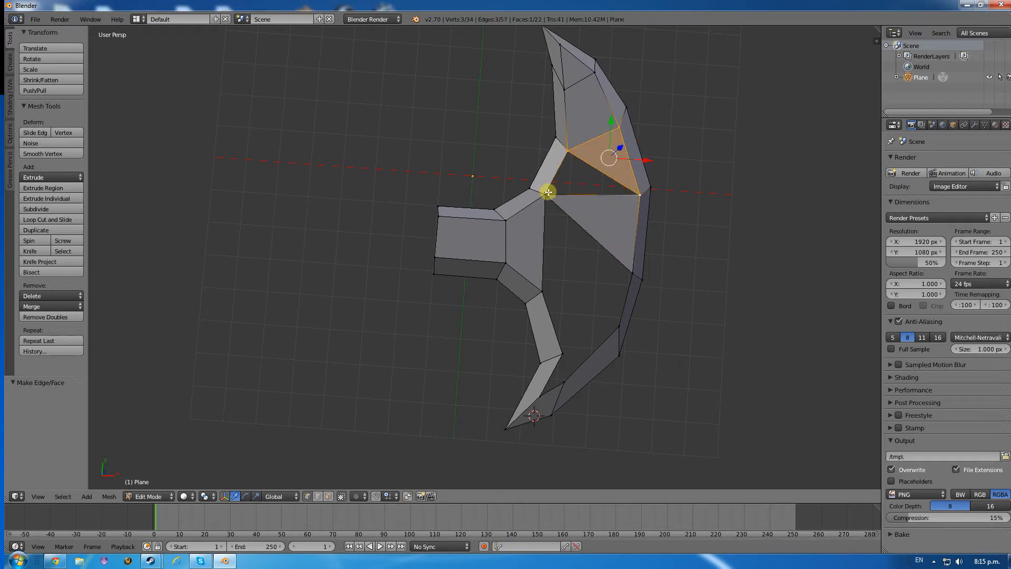
{"action": "right_click", "coordinate": [547, 194]}
{"action": "right_click", "coordinate": [566, 152], "text": "shift"}
{"action": "right_click", "coordinate": [639, 194], "text": "shift"}
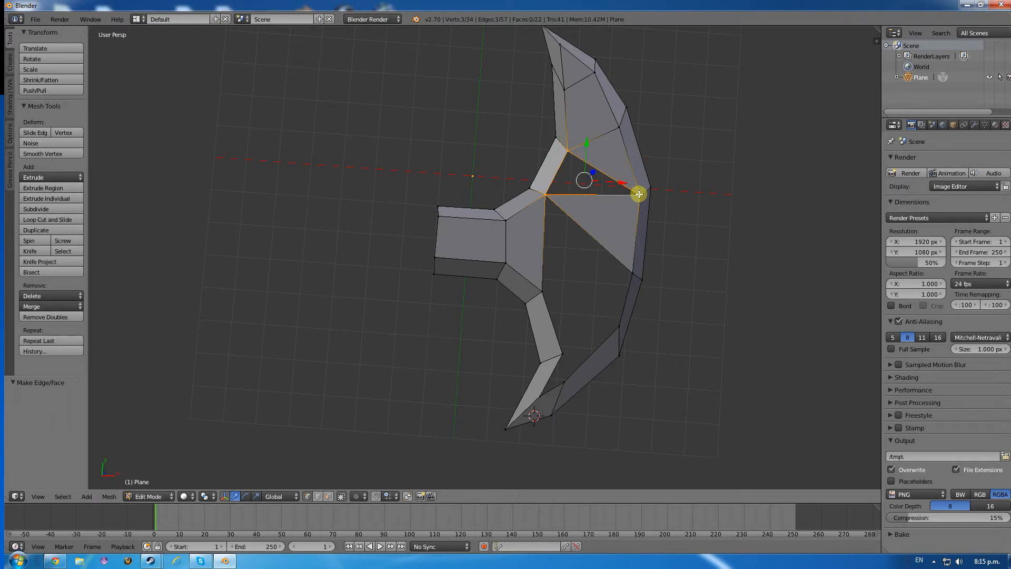
{"action": "key", "text": "f"}
- Fill a triangle joining the flared face's inner edge to the lower of the two middle cutting-edge vertices
{"action": "right_click", "coordinate": [544, 290]}
{"action": "right_click", "coordinate": [632, 271], "text": "shift"}
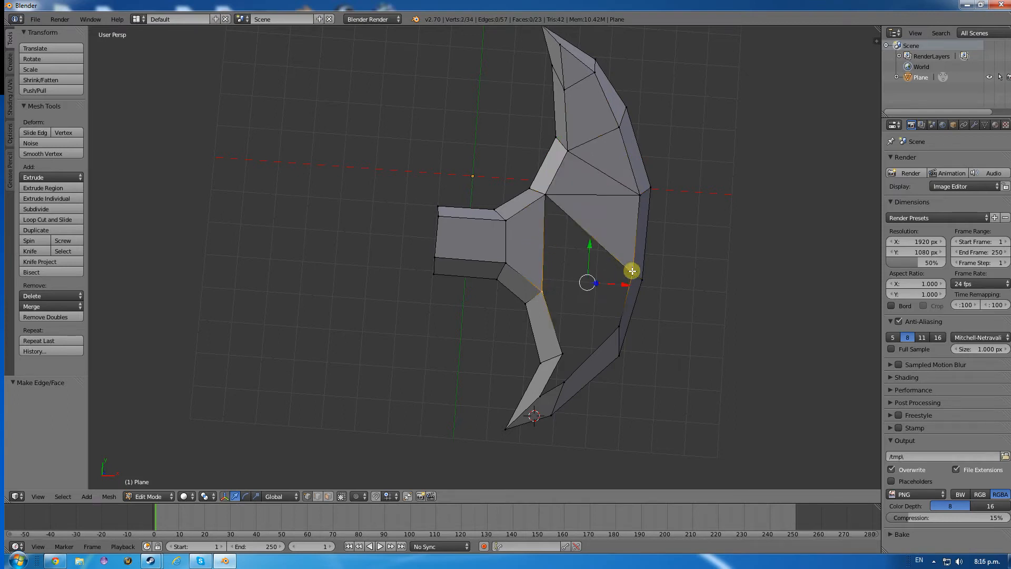
{"action": "right_click", "coordinate": [547, 193], "text": "shift"}
{"action": "key", "text": "f"}
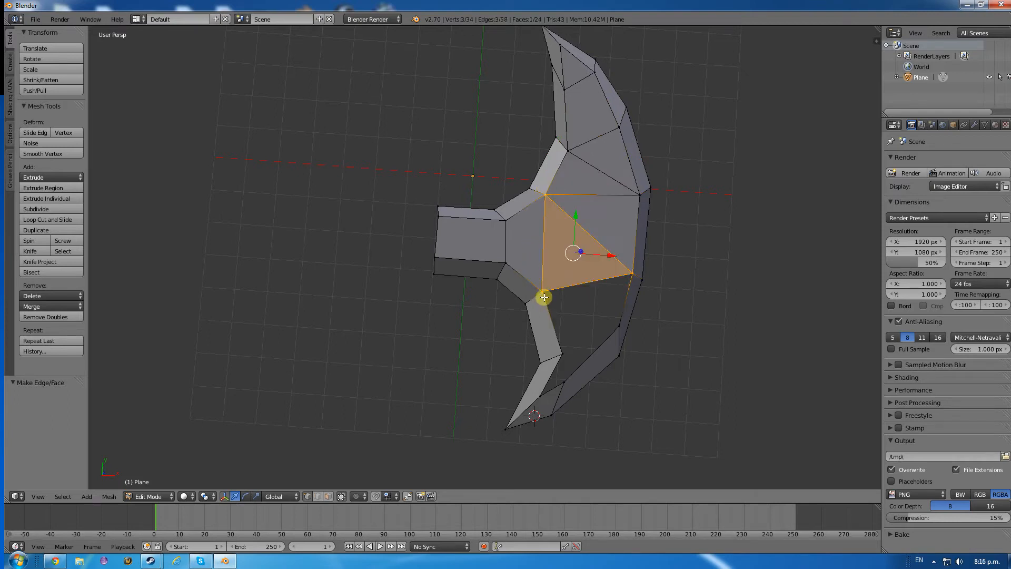
- Fill two adjoining triangles from the flared face's lower blade-side corner, reaching the lower cutting-edge vertices and the lower rear inner vertex
{"action": "right_click", "coordinate": [544, 298]}
{"action": "right_click", "coordinate": [634, 272], "text": "shift"}
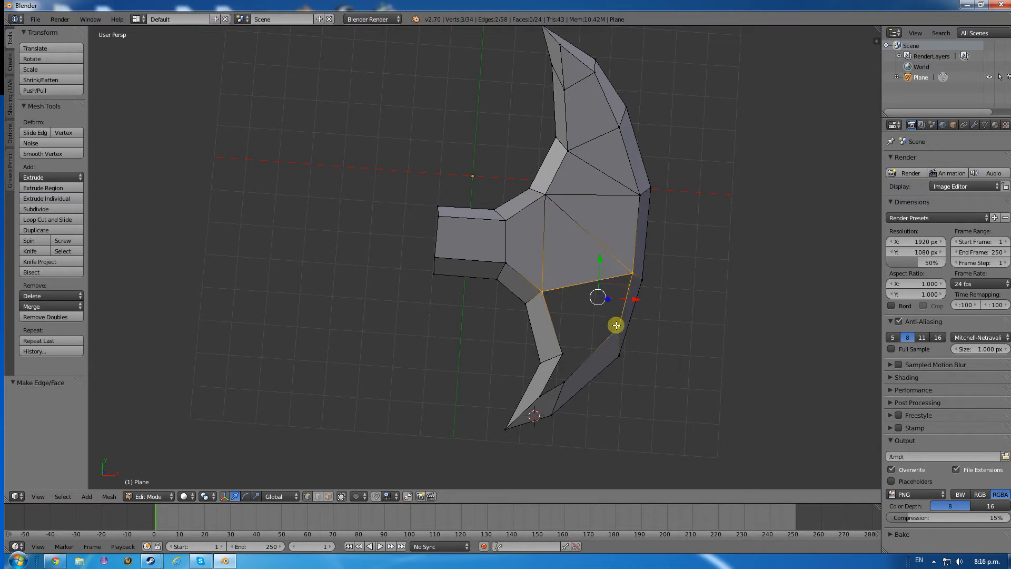
{"action": "key", "text": "f"}
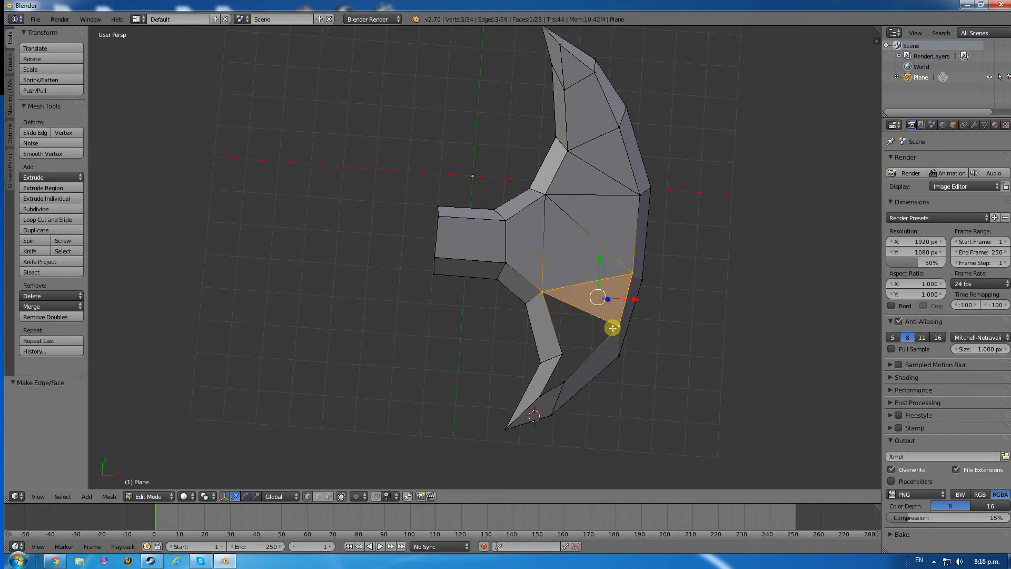
{"action": "right_click", "coordinate": [564, 354]}
{"action": "right_click", "coordinate": [616, 324], "text": "shift"}
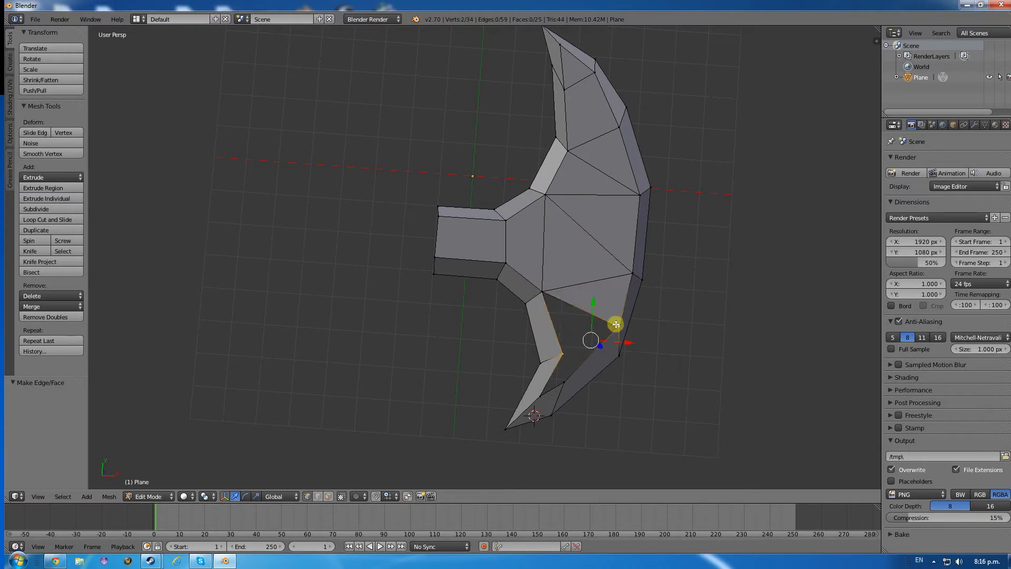
{"action": "right_click", "coordinate": [541, 291], "text": "shift"}
{"action": "key", "text": "f"}
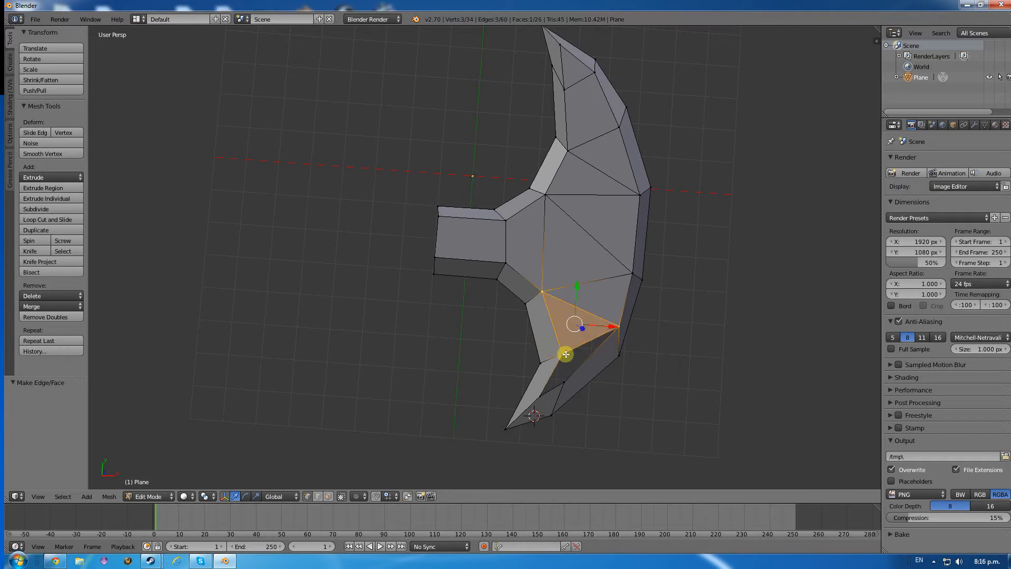
- Close the remaining gap above the lower tip with two triangles, one along the rear bevel and one towards the cutting edge
{"action": "right_click", "coordinate": [565, 355]}
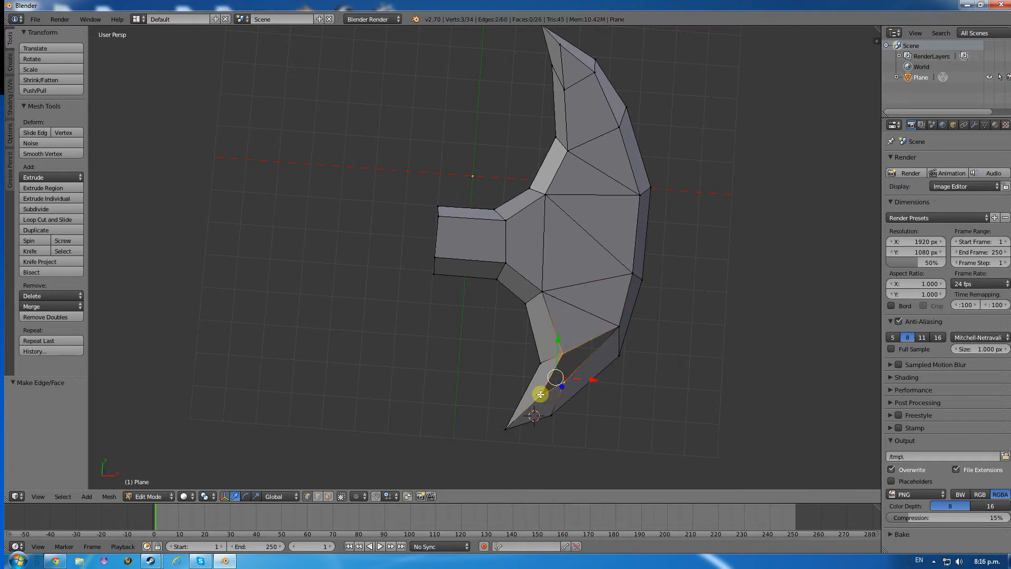
{"action": "key", "text": "f"}
{"action": "right_click", "coordinate": [562, 353]}
{"action": "right_click", "coordinate": [614, 328], "text": "shift"}
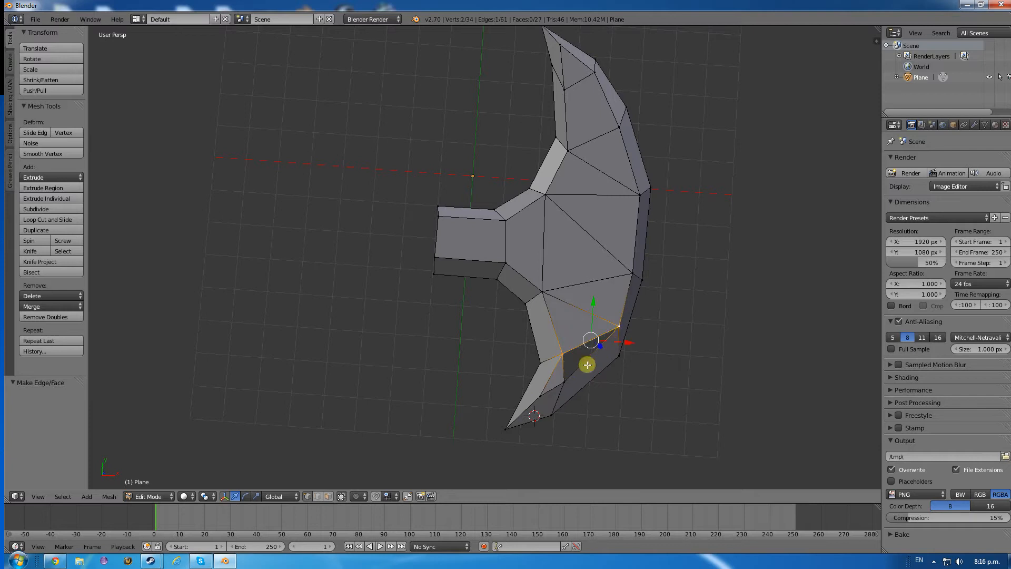
{"action": "right_click", "coordinate": [567, 379], "text": "shift"}
{"action": "key", "text": "f"}
- Switch to face selection mode and select the rectangular face at the blade's handle end
{"action": "middle_click_drag", "start_coordinate": [497, 357], "coordinate": [476, 322]}
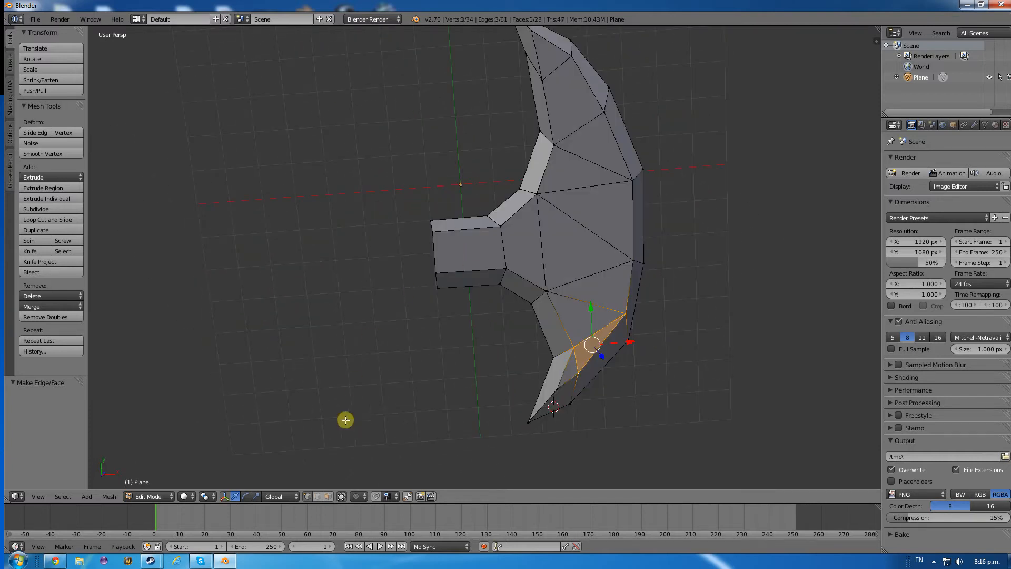
{"action": "left_click", "coordinate": [329, 496]}
{"action": "right_click", "coordinate": [456, 252]}
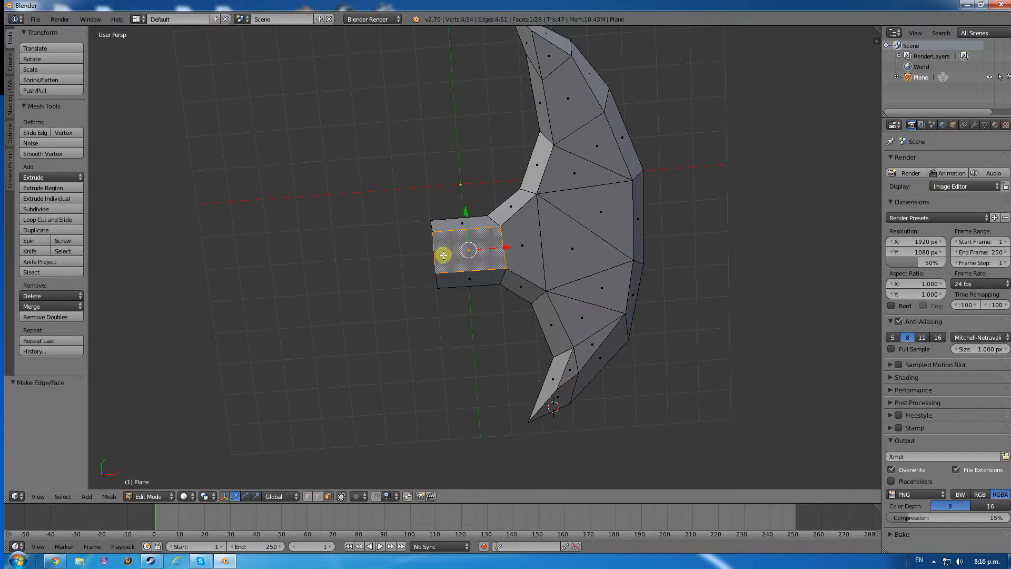
- Try subdividing the rectangular handle-end face, undo that, and inset the face by about 0.165 instead
{"action": "left_click", "coordinate": [48, 209]}
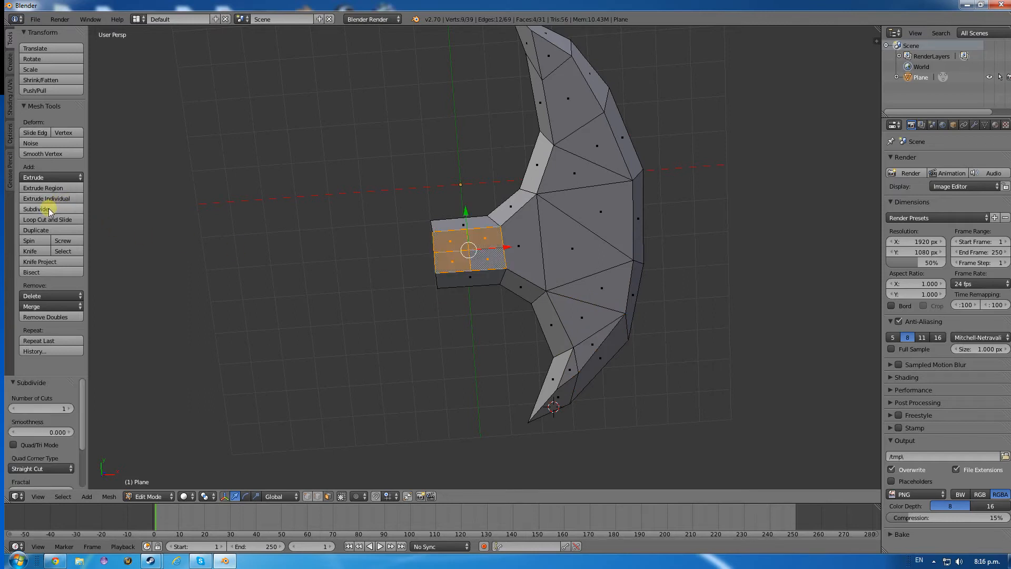
{"action": "key", "text": "ctrl+z"}
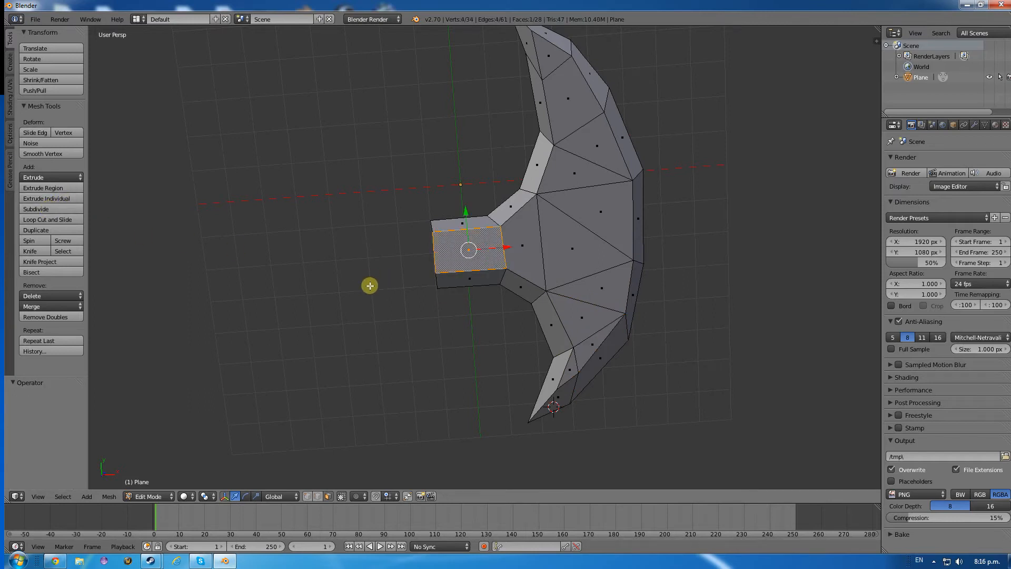
{"action": "key", "text": "i"}
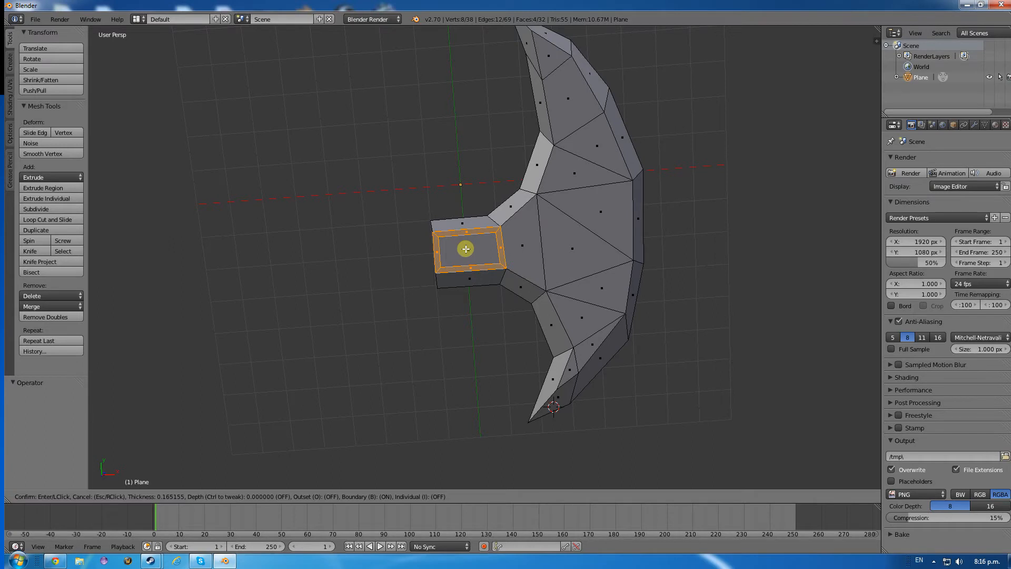
{"action": "left_click", "coordinate": [466, 249]}
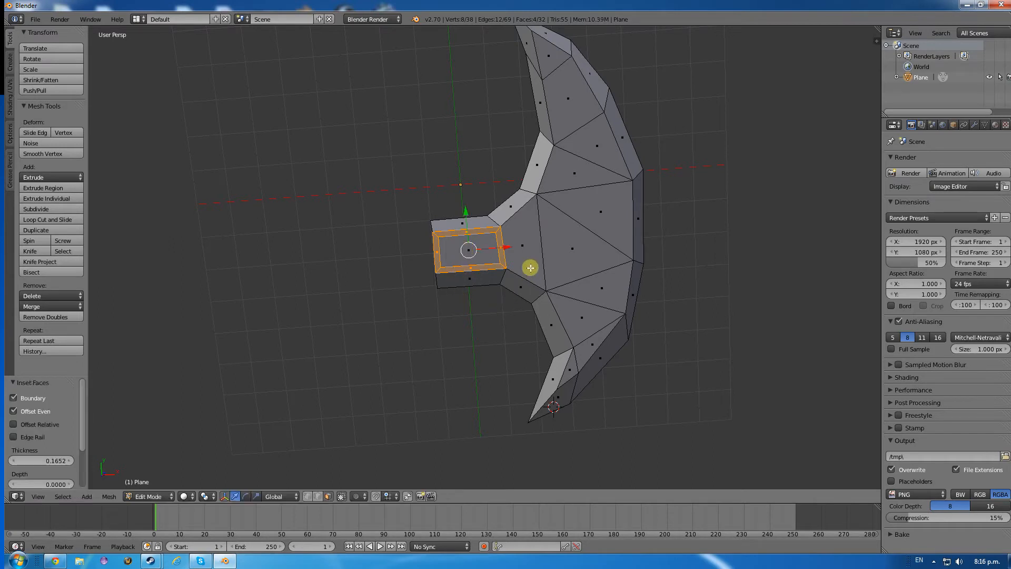
- Try an inset on the flared face beside the rectangle, cancel it, and subdivide the face with one cut instead
{"action": "right_click", "coordinate": [521, 245]}
{"action": "key", "text": "i"}
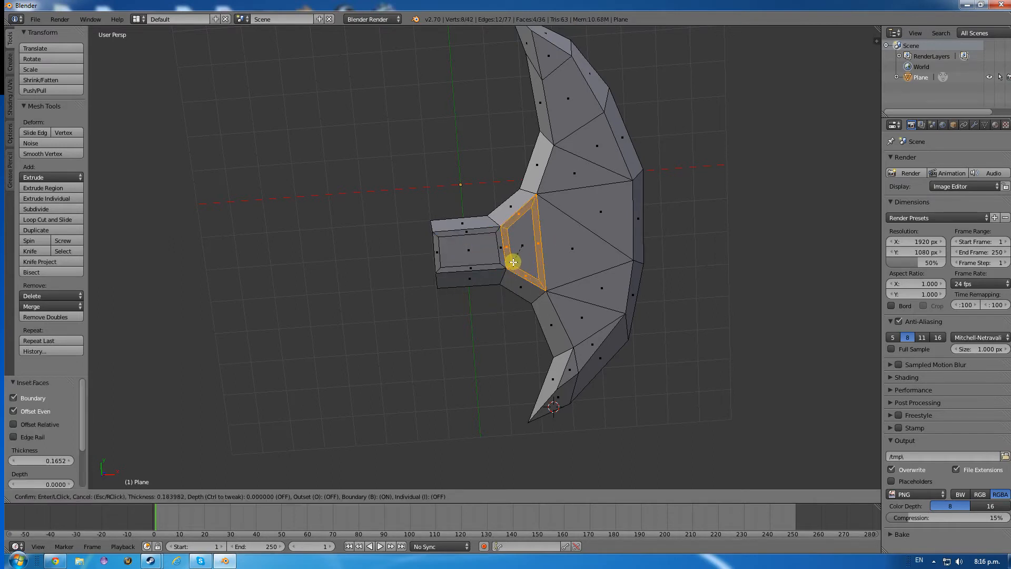
{"action": "left_click", "coordinate": [514, 262]}
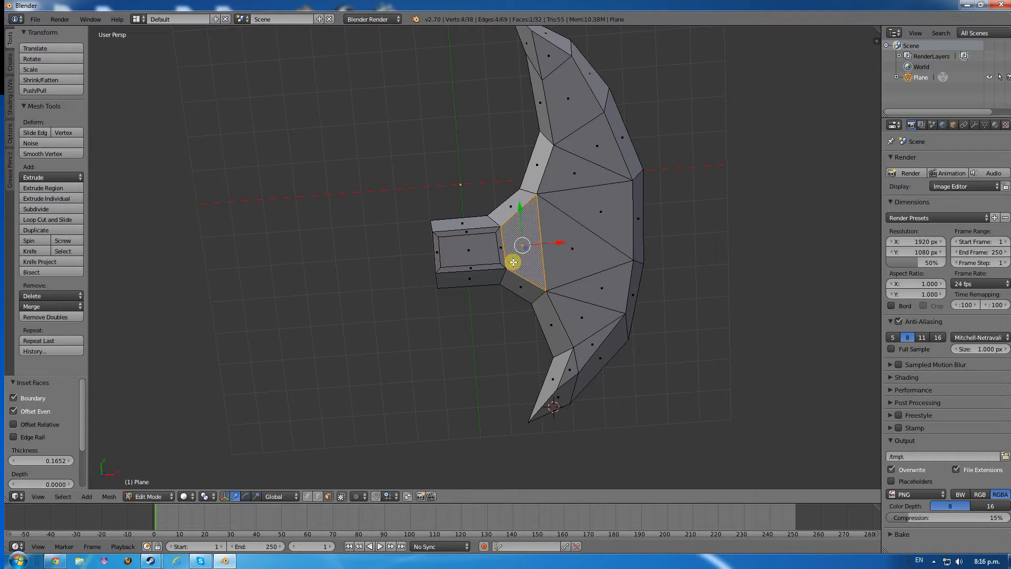
{"action": "left_click", "coordinate": [58, 210]}
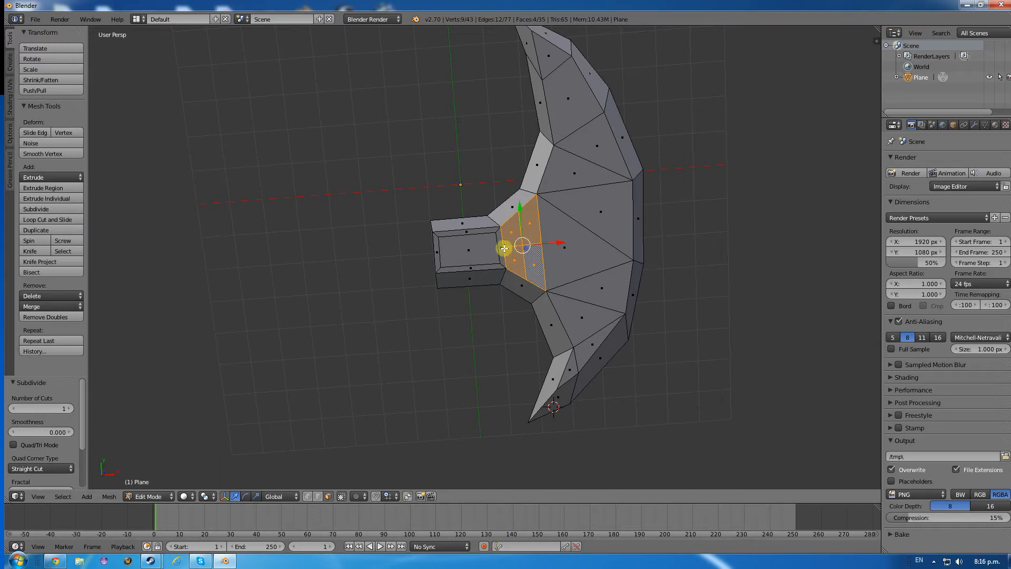
{"action": "key", "text": "a"}
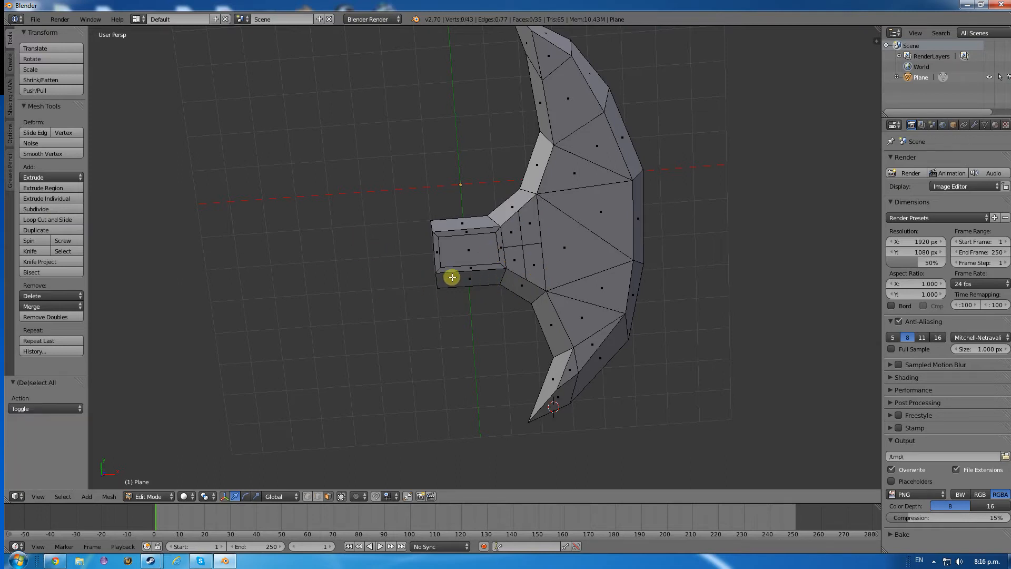
{"action": "mouse_move", "coordinate": [453, 277]}
{"action": "middle_mouse_down"}
{"action": "mouse_move", "coordinate": [422, 260]}
{"action": "mouse_move", "coordinate": [436, 226]}
{"action": "mouse_move", "coordinate": [404, 221]}
{"action": "mouse_move", "coordinate": [508, 265]}
{"action": "mouse_move", "coordinate": [438, 264]}
{"action": "mouse_move", "coordinate": [458, 230]}
{"action": "mouse_move", "coordinate": [443, 251]}
{"action": "mouse_move", "coordinate": [462, 242]}
{"action": "mouse_move", "coordinate": [456, 260]}
{"action": "middle_mouse_up"}
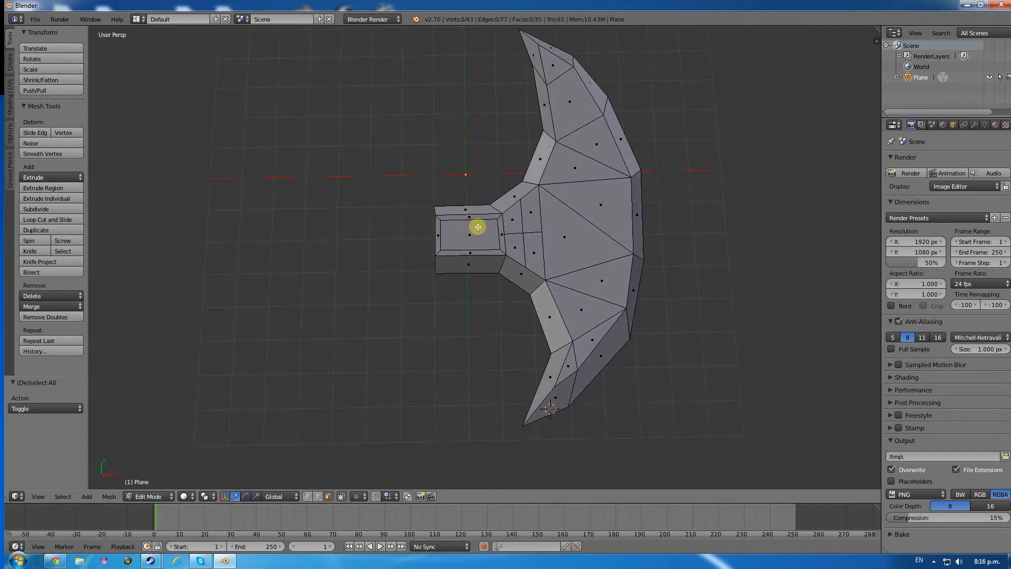
- Undo the flared face's subdivision and the rectangular face's inset
{"action": "key", "text": "ctrl+z"}
{"action": "key", "text": "ctrl+z"}
{"action": "key", "text": "ctrl+z"}
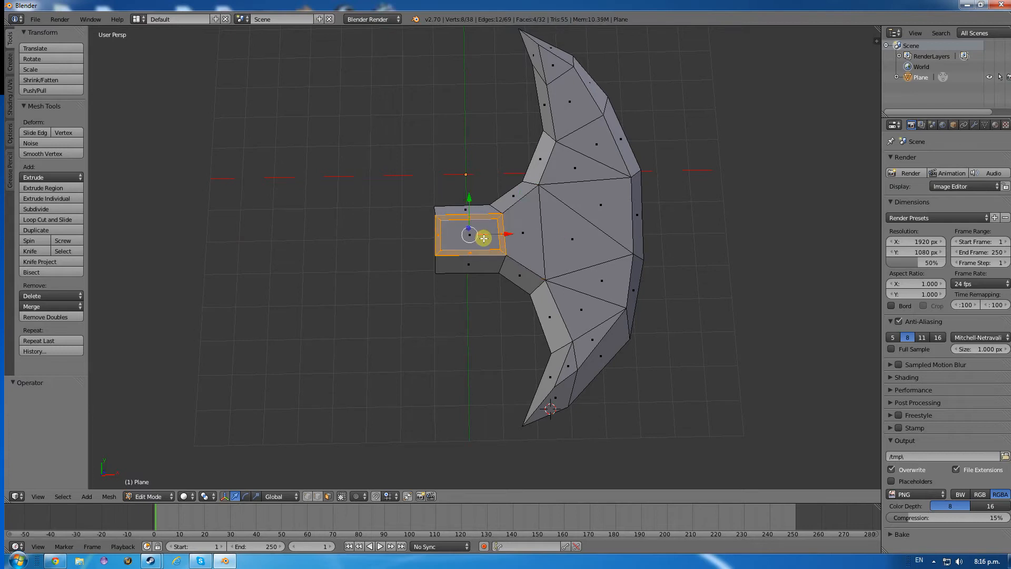
{"action": "key", "text": "ctrl+z"}
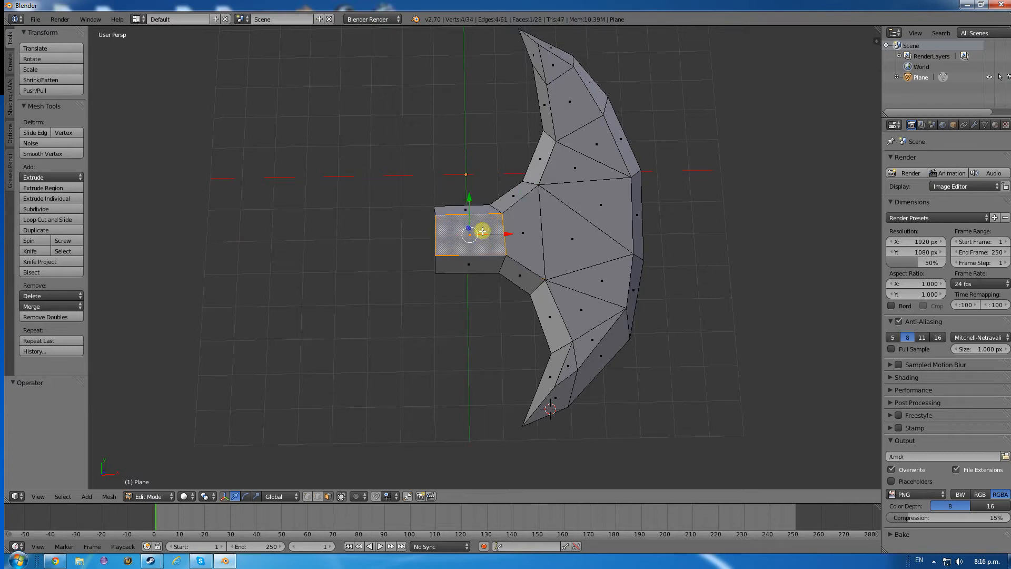
{"action": "right_click", "coordinate": [515, 230]}
{"action": "right_click", "coordinate": [471, 231]}
{"action": "right_click", "coordinate": [515, 230]}
{"action": "right_click", "coordinate": [478, 231]}
{"action": "right_click", "coordinate": [520, 229]}
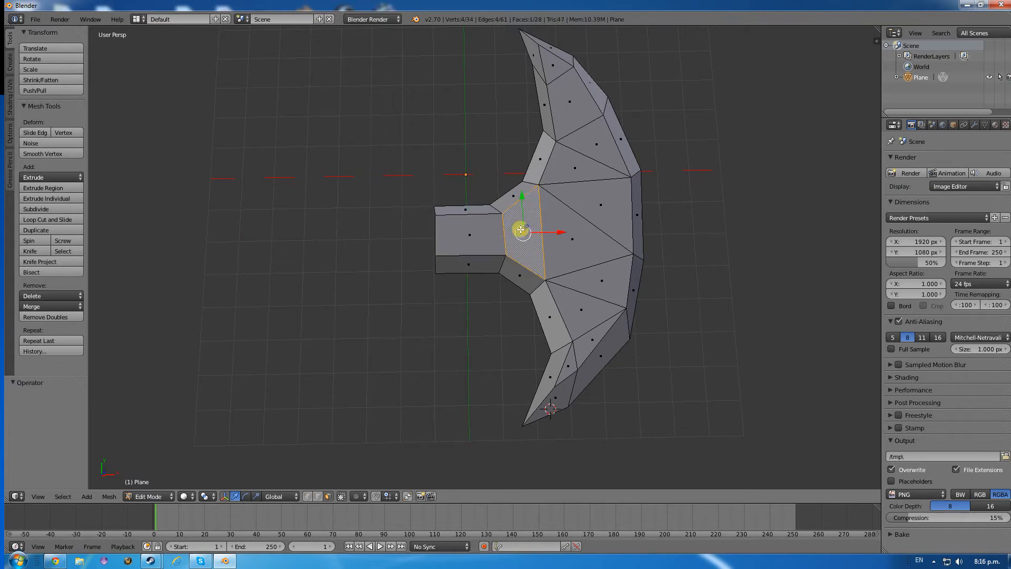
{"action": "right_click", "coordinate": [490, 230]}
{"action": "mouse_move", "coordinate": [490, 237]}
{"action": "middle_mouse_down"}
{"action": "mouse_move", "coordinate": [487, 261]}
{"action": "mouse_move", "coordinate": [505, 228]}
{"action": "middle_mouse_up"}
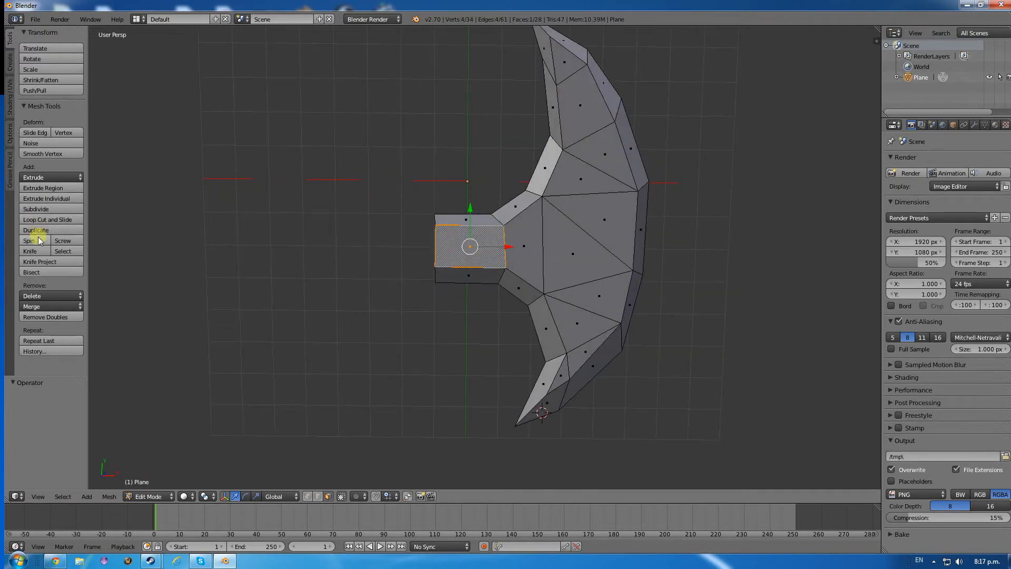
{"action": "left_click", "coordinate": [30, 252]}
{"action": "left_click", "coordinate": [505, 225]}
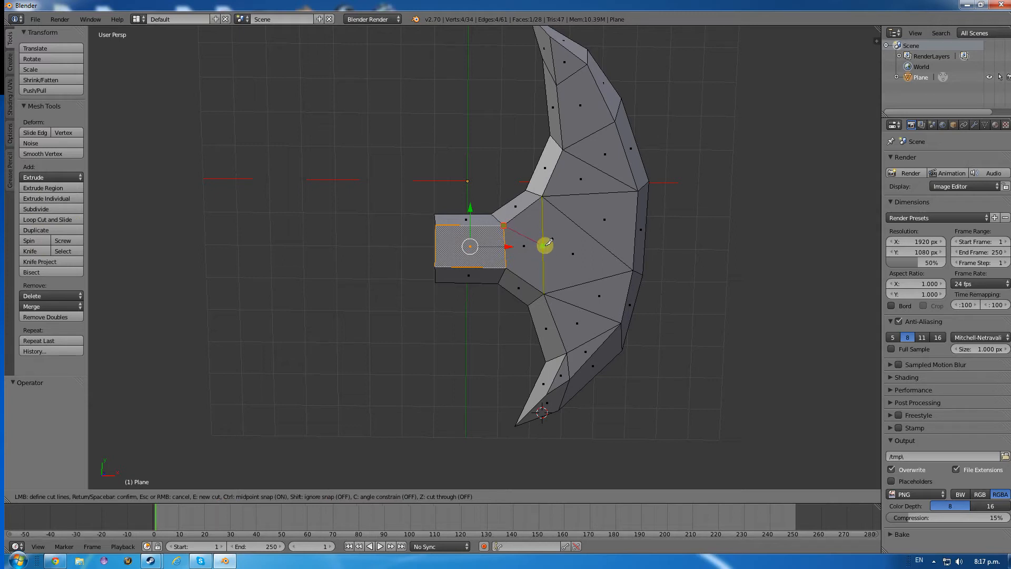
{"action": "left_click", "coordinate": [546, 245]}
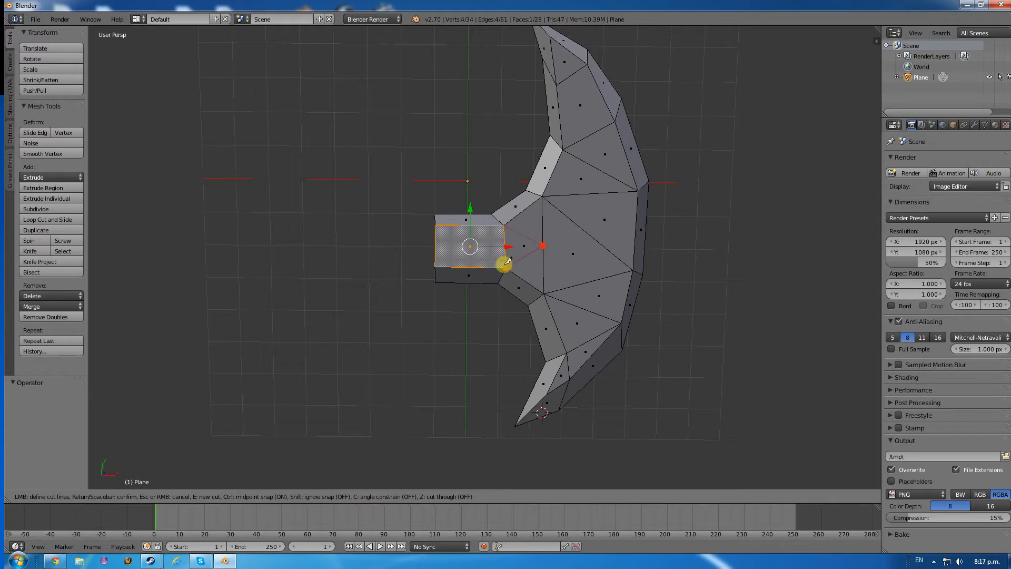
{"action": "key", "text": "Escape"}
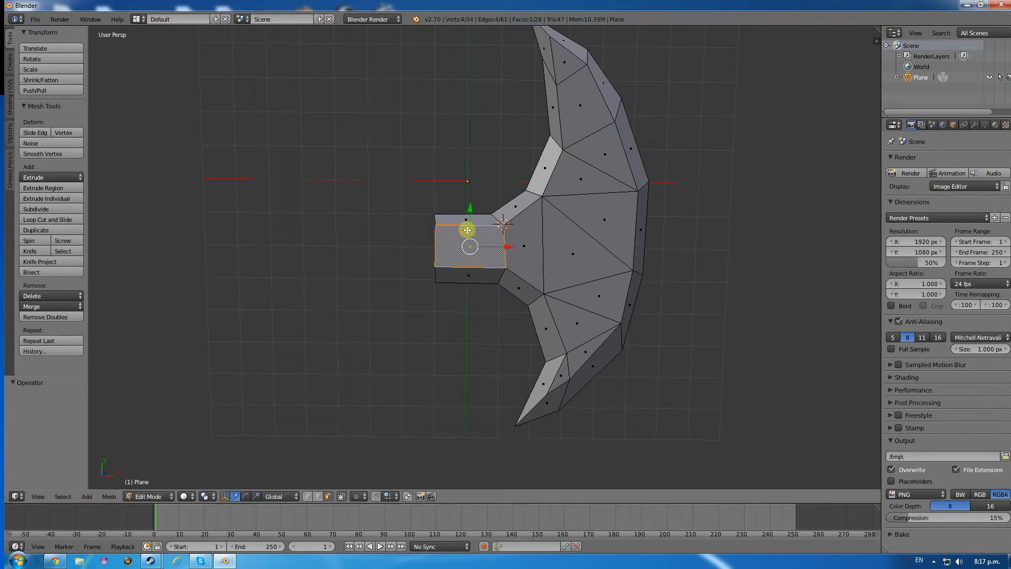
- Knife-cut a V across the flared face, joining its two handle-side corners to the midpoint of its blade-side edge
{"action": "left_click", "coordinate": [31, 251]}
{"action": "left_click", "coordinate": [503, 223]}
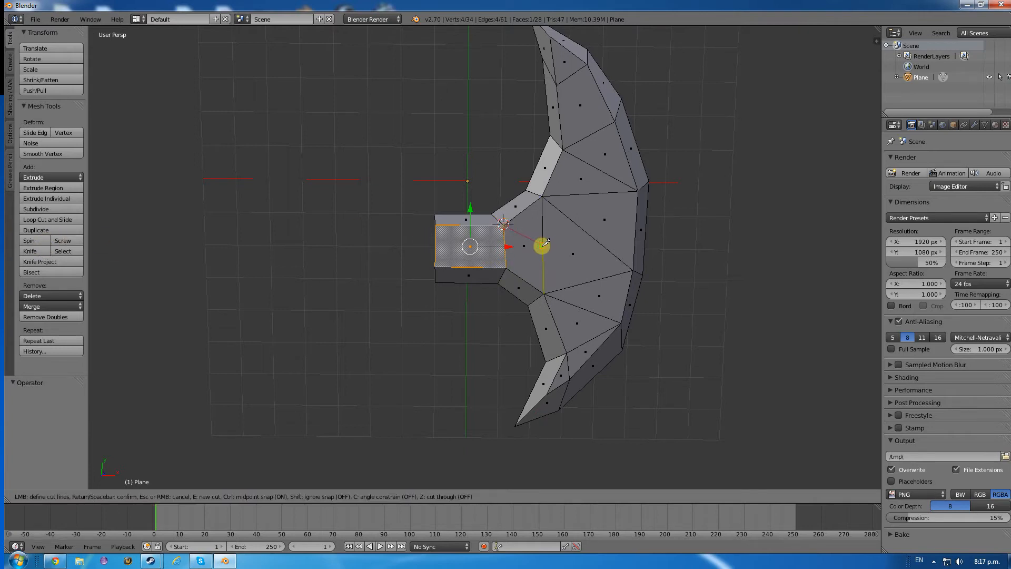
{"action": "left_click", "coordinate": [543, 246]}
{"action": "key", "text": "Return"}
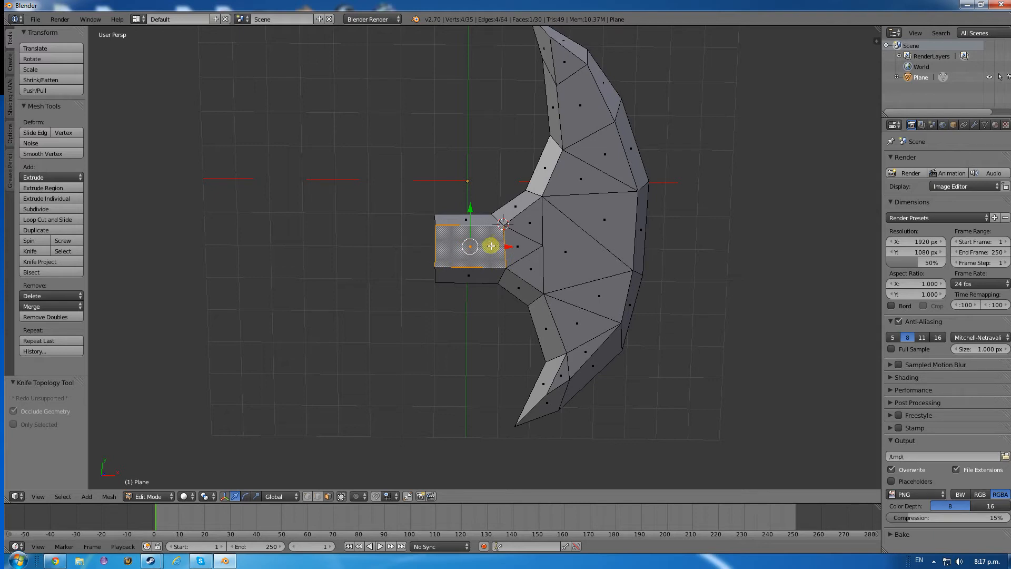
{"action": "left_click", "coordinate": [518, 245], "text": "shift"}
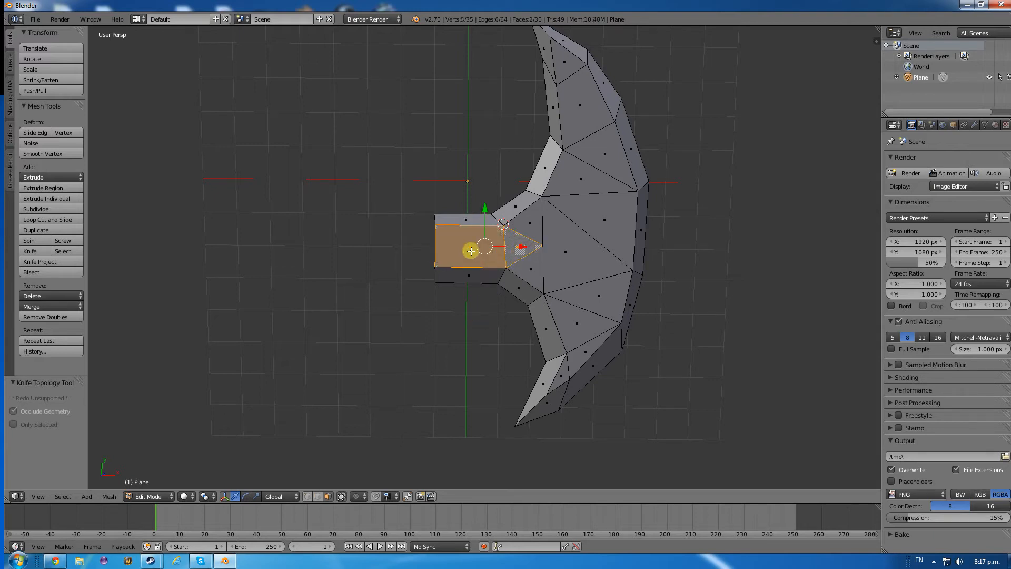
{"action": "mouse_move", "coordinate": [470, 248]}
{"action": "middle_mouse_down"}
{"action": "mouse_move", "coordinate": [511, 219]}
{"action": "mouse_move", "coordinate": [460, 241]}
{"action": "middle_mouse_up"}
{"action": "key", "text": "i"}
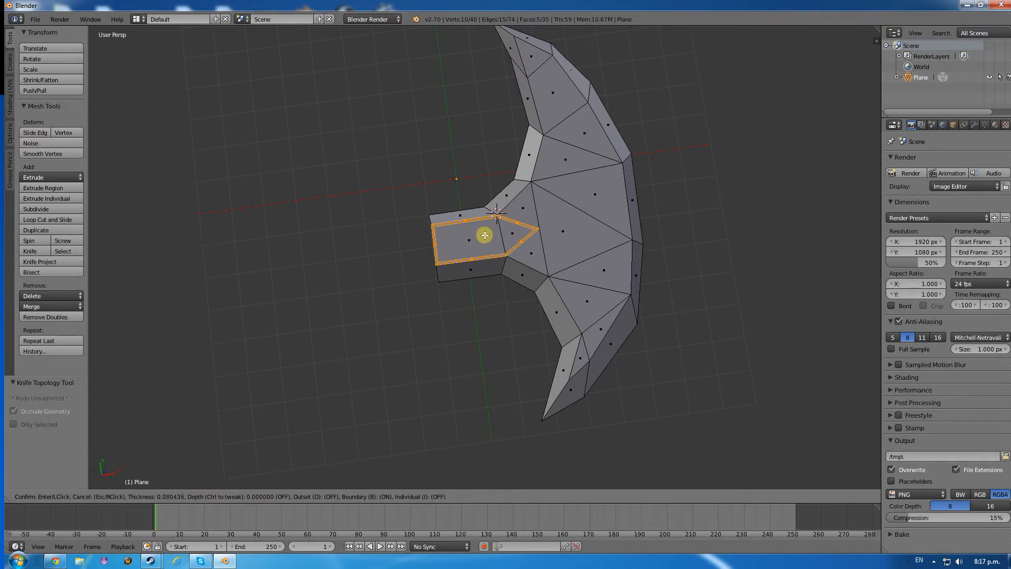
{"action": "right_click", "coordinate": [485, 236]}
{"action": "key", "text": "ctrl+z"}
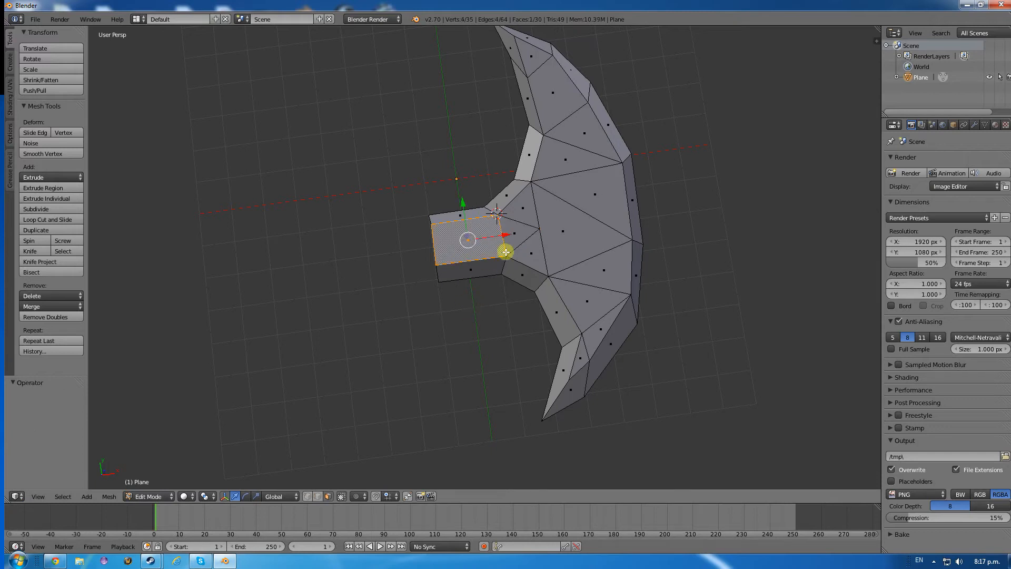
- Add the pointed triangle to the rectangular face selection and inset both together by about 0.167
{"action": "right_click", "coordinate": [513, 231], "text": "shift"}
{"action": "key", "text": "i"}
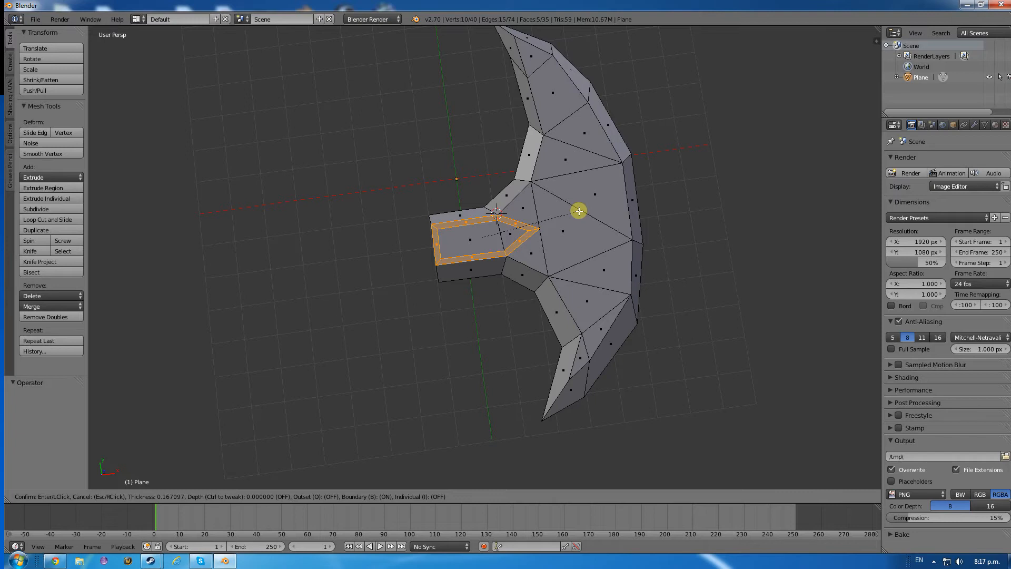
{"action": "left_click", "coordinate": [579, 211]}
- Select the inset rectangle and triangle and raise them about 0.127 along Z in the front view
{"action": "right_click", "coordinate": [465, 237]}
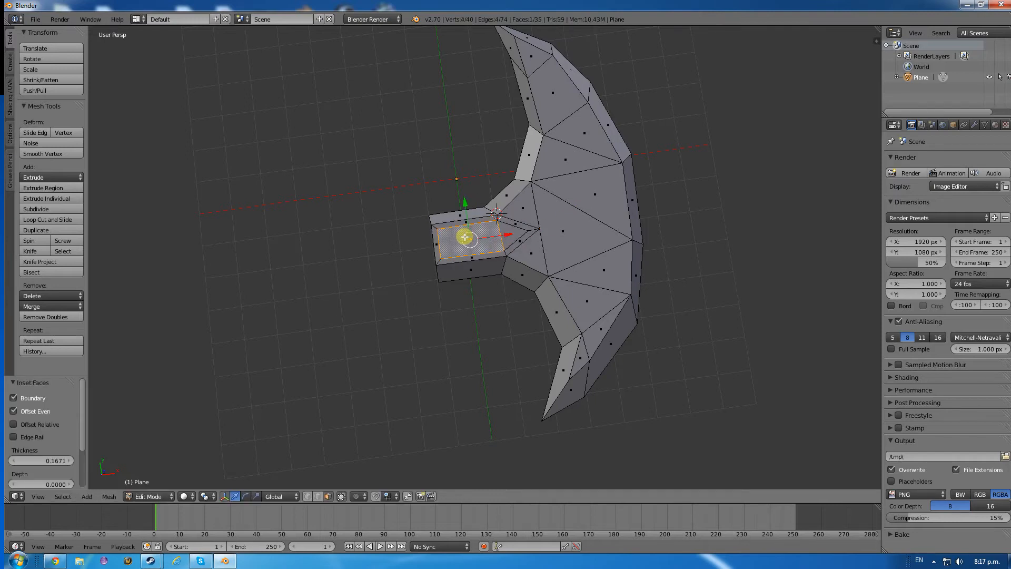
{"action": "right_click", "coordinate": [509, 232], "text": "shift"}
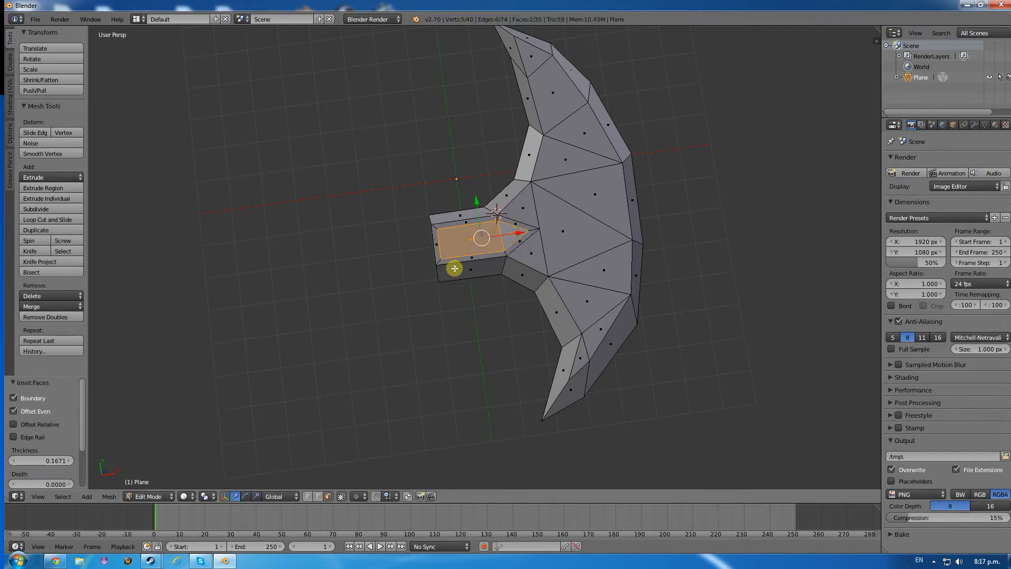
{"action": "key", "text": "KP_1"}
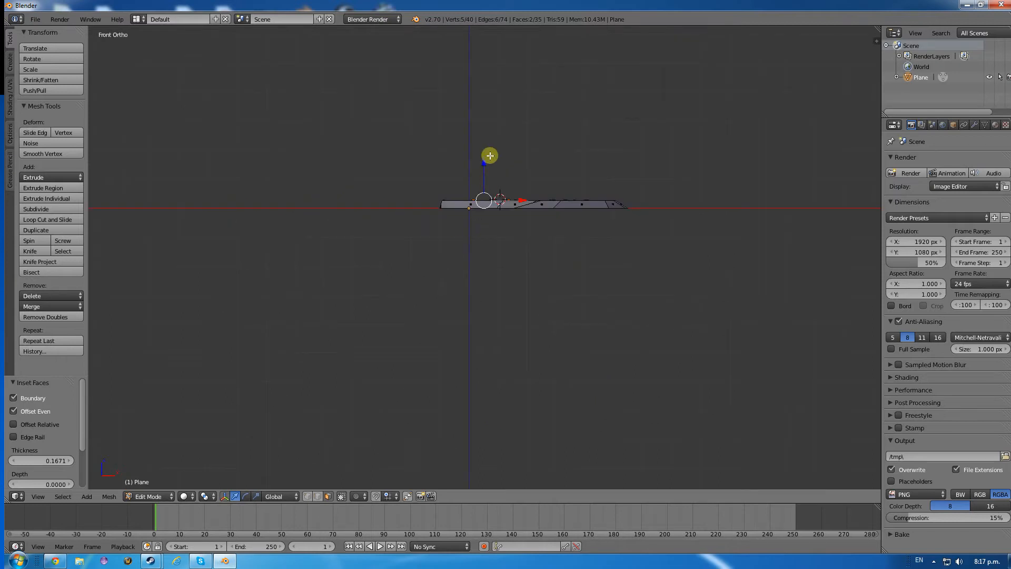
{"action": "key", "text": "g"}
{"action": "key", "text": "z"}
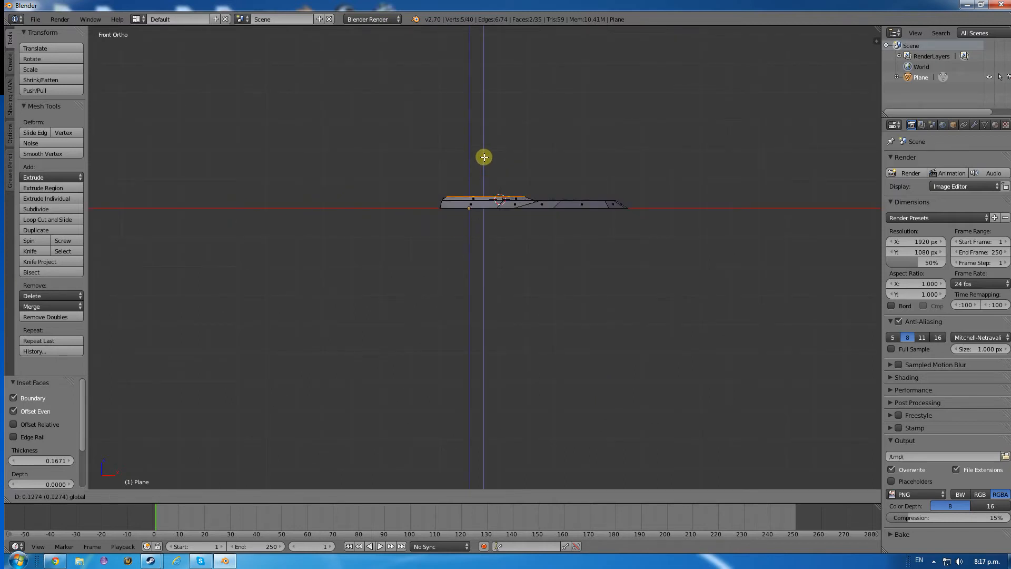
{"action": "left_click", "coordinate": [484, 157]}
{"action": "middle_click_drag", "start_coordinate": [484, 157], "coordinate": [478, 192]}
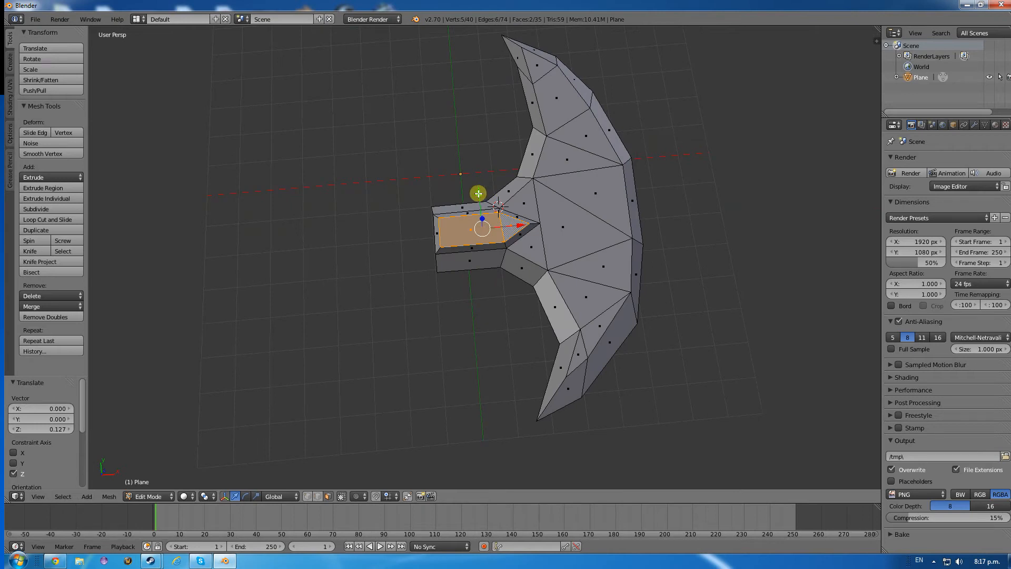
- Shift the raised pointed panel about 0.047 along Y and add one loop cut across the middle of the handle block
{"action": "left_click_drag", "start_coordinate": [479, 194], "coordinate": [478, 192]}
{"action": "left_click", "coordinate": [470, 227]}
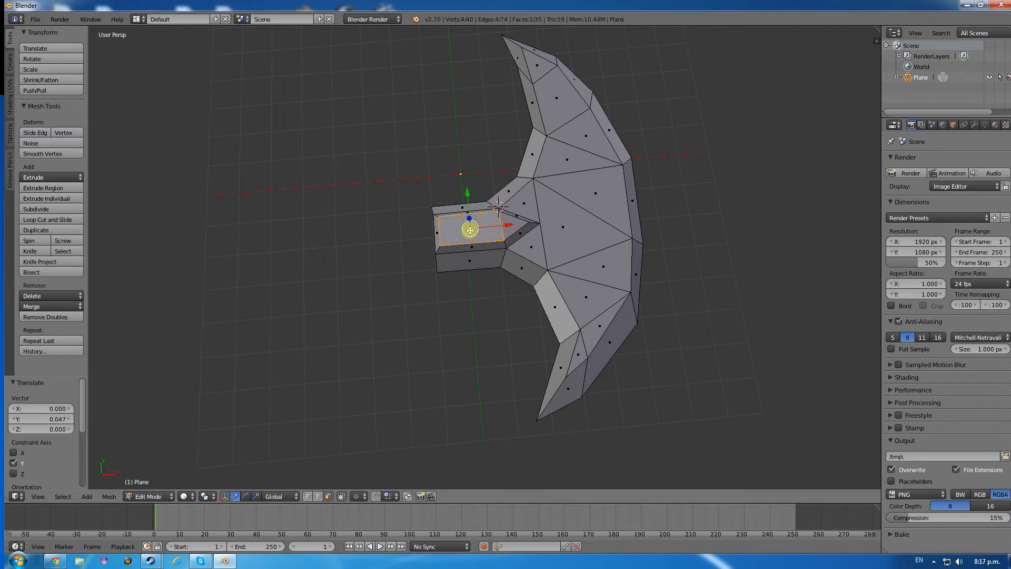
{"action": "middle_click_drag", "start_coordinate": [387, 208], "coordinate": [370, 231]}
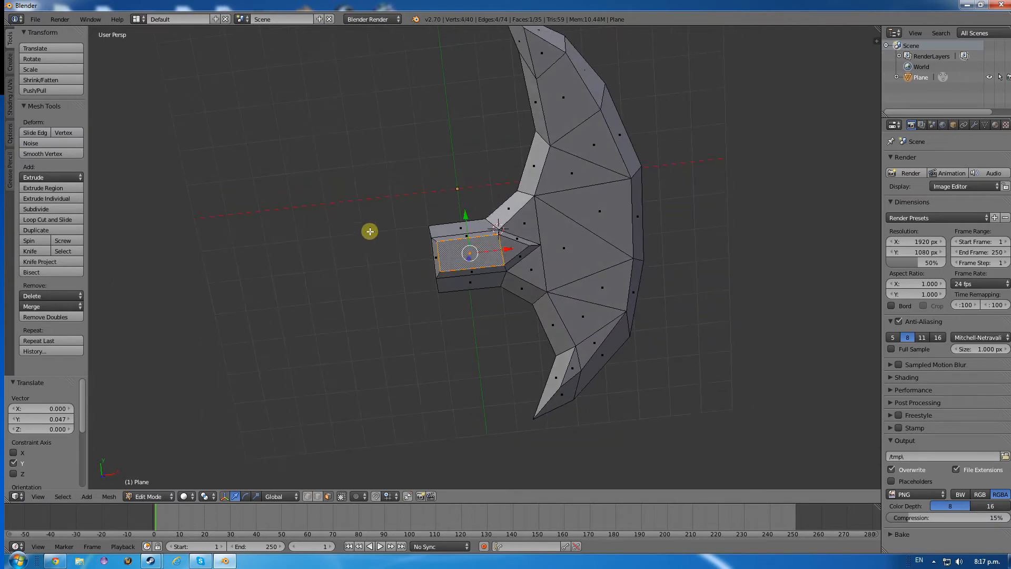
{"action": "left_click", "coordinate": [464, 233], "text": "shift"}
{"action": "left_click", "coordinate": [469, 266], "text": "shift"}
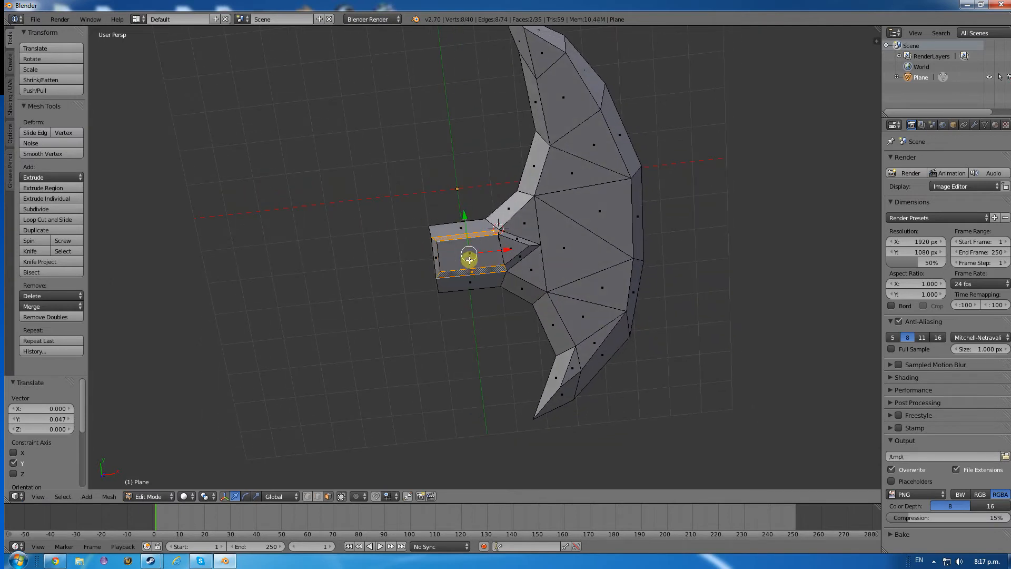
{"action": "left_click", "coordinate": [47, 220]}
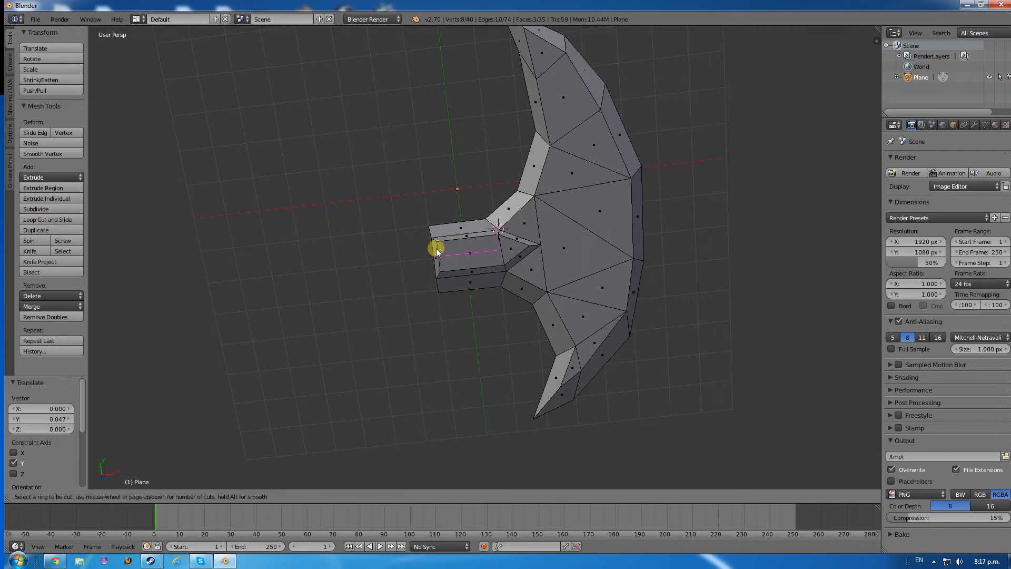
{"action": "left_click", "coordinate": [466, 240]}
{"action": "left_click", "coordinate": [469, 248]}
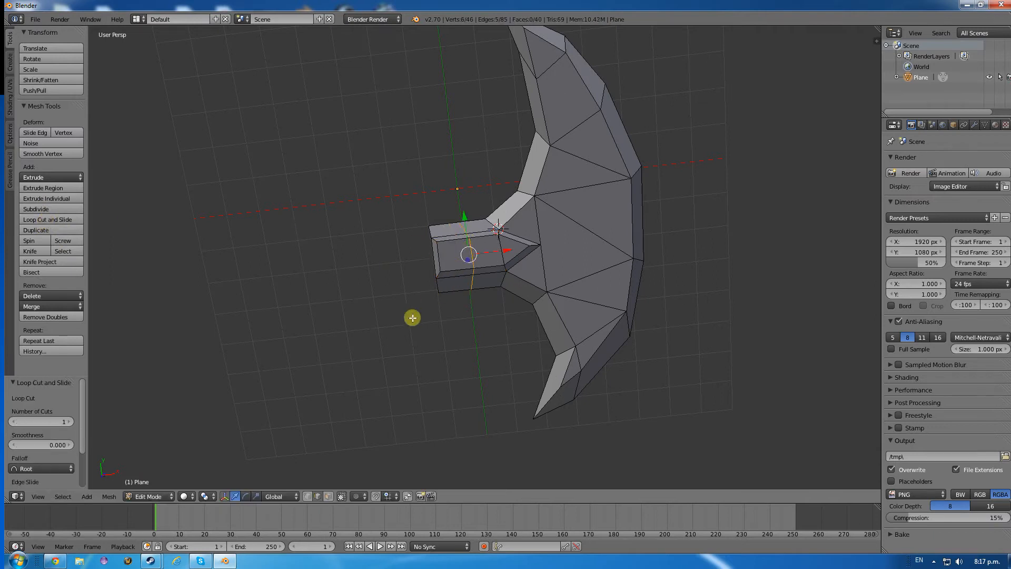
- Select the loop cut's two short edges on the raised panel's sloped sides and scale them uniformly to about 0.758
{"action": "middle_click_drag", "start_coordinate": [413, 316], "coordinate": [447, 226]}
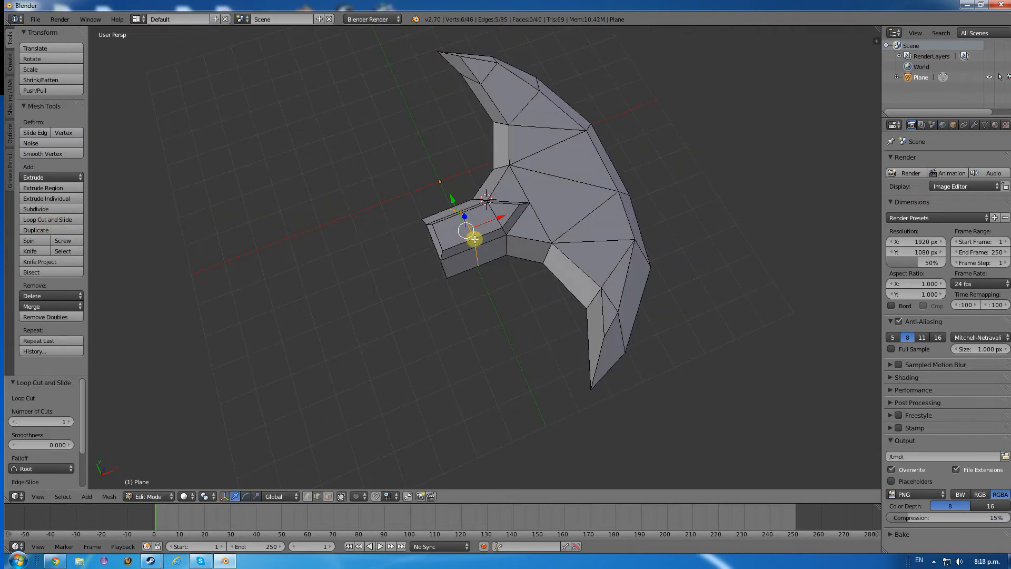
{"action": "left_click", "coordinate": [328, 496]}
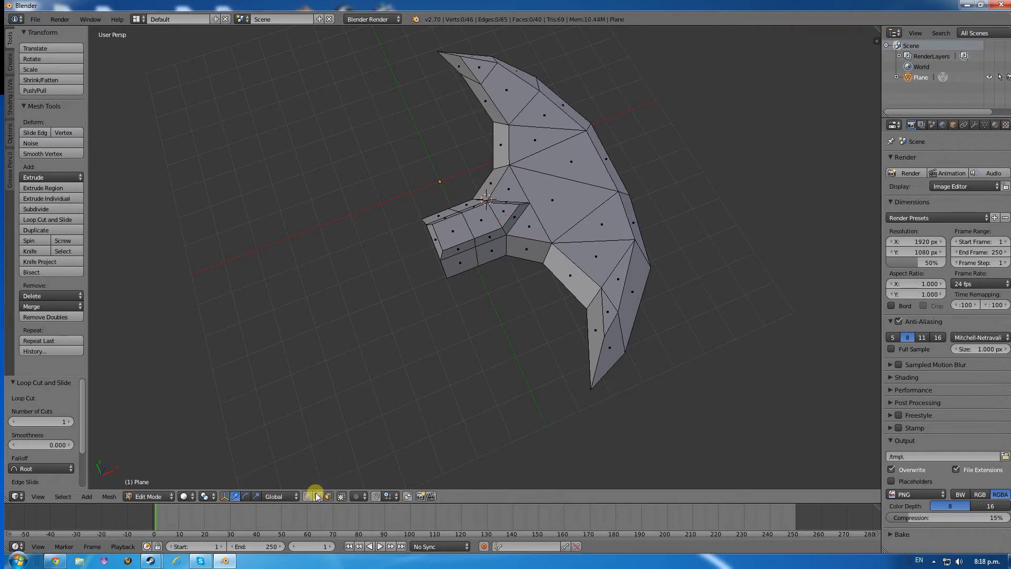
{"action": "left_click", "coordinate": [318, 497]}
{"action": "right_click", "coordinate": [473, 226]}
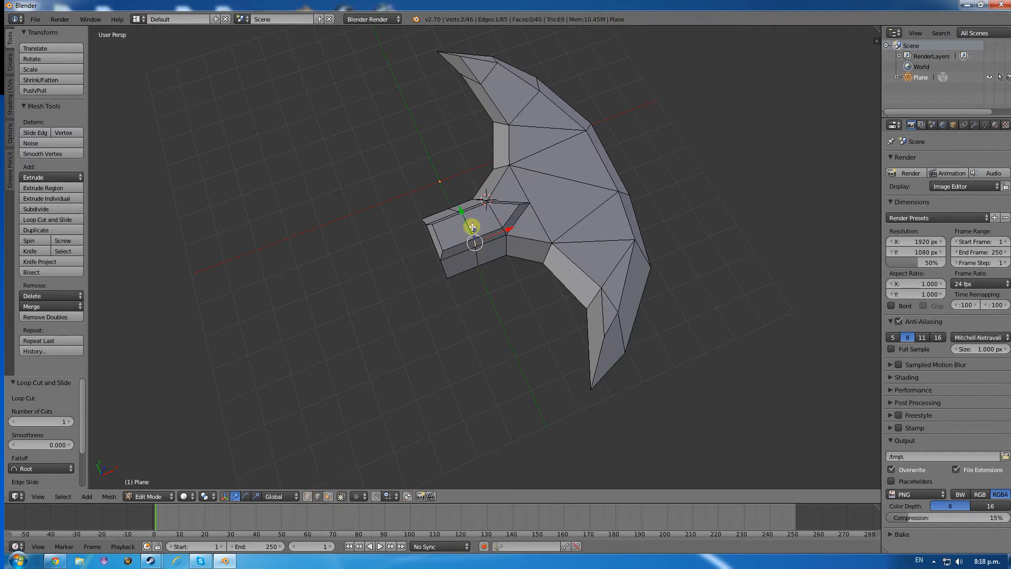
{"action": "middle_click_drag", "start_coordinate": [368, 207], "coordinate": [525, 176]}
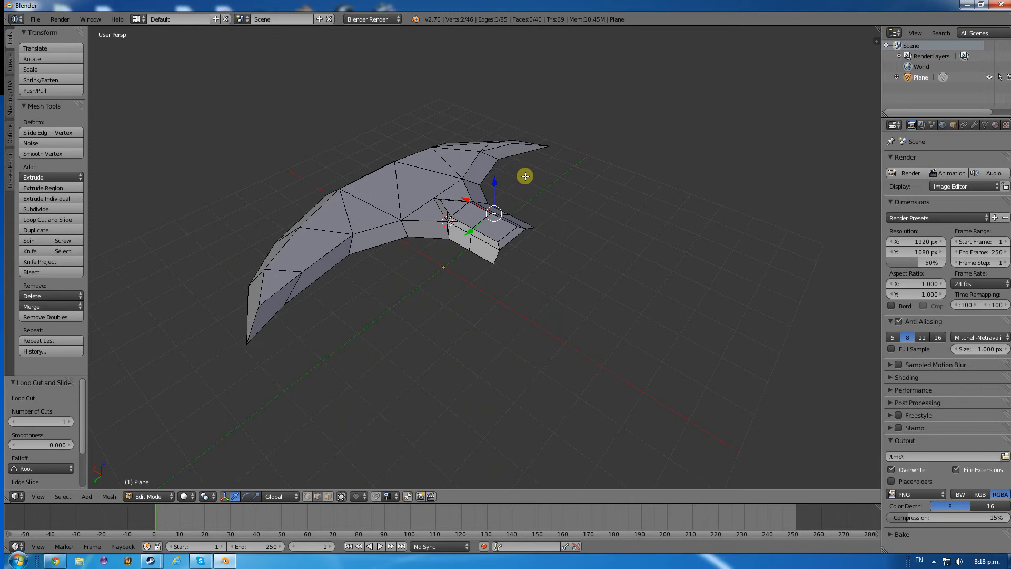
{"action": "right_click", "coordinate": [469, 232], "text": "shift"}
{"action": "middle_click_drag", "start_coordinate": [542, 212], "coordinate": [406, 256]}
{"action": "key", "text": "s"}
{"action": "left_click", "coordinate": [463, 230]}
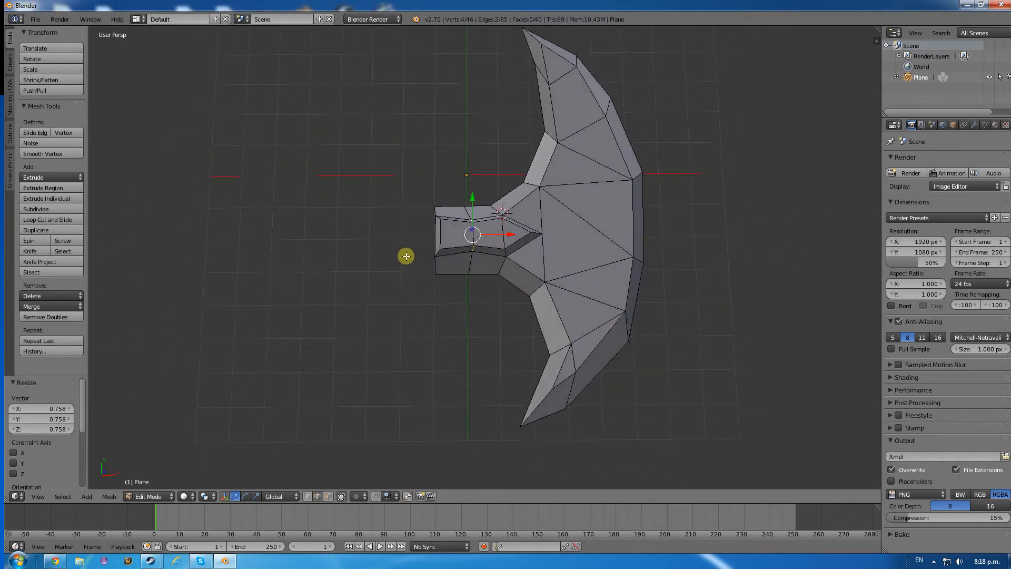
- Box-select the six vertices of the blade's lower tip and move them about -0.314 in X and -0.026 in Y in top view
{"action": "scroll", "coordinate": [430, 307], "scroll_direction": "down", "scroll_amount": 2}
{"action": "middle_click_drag", "start_coordinate": [475, 334], "coordinate": [470, 327]}
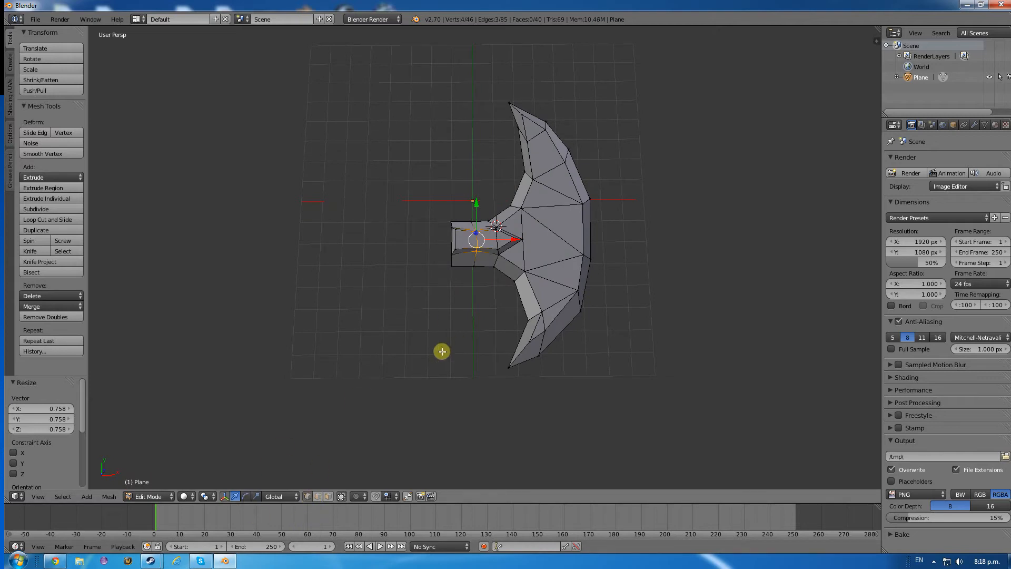
{"action": "key", "text": "a"}
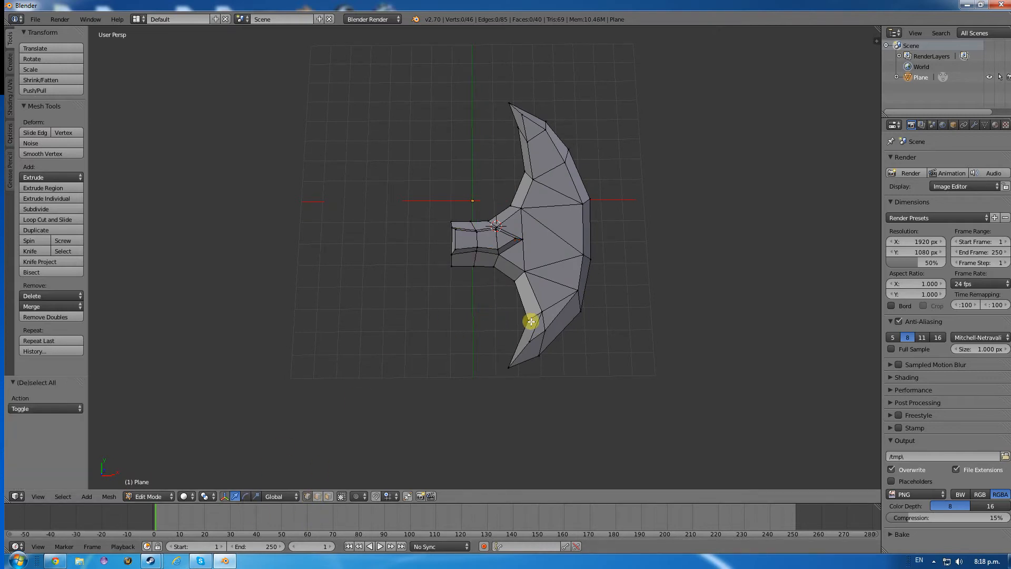
{"action": "key", "text": "b"}
{"action": "left_click_drag", "start_coordinate": [488, 298], "coordinate": [559, 376]}
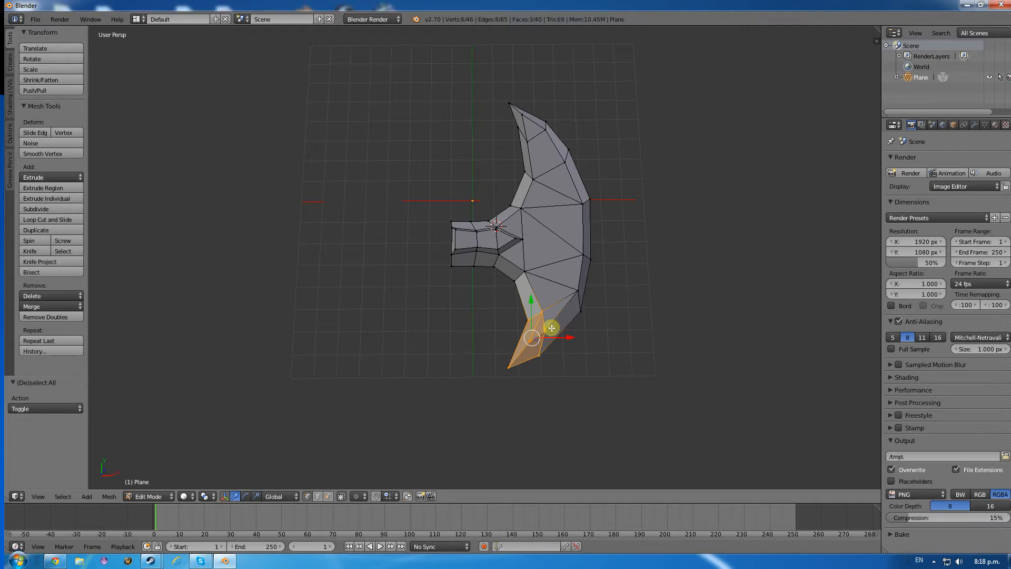
{"action": "key", "text": "KP_7"}
{"action": "key", "text": "g"}
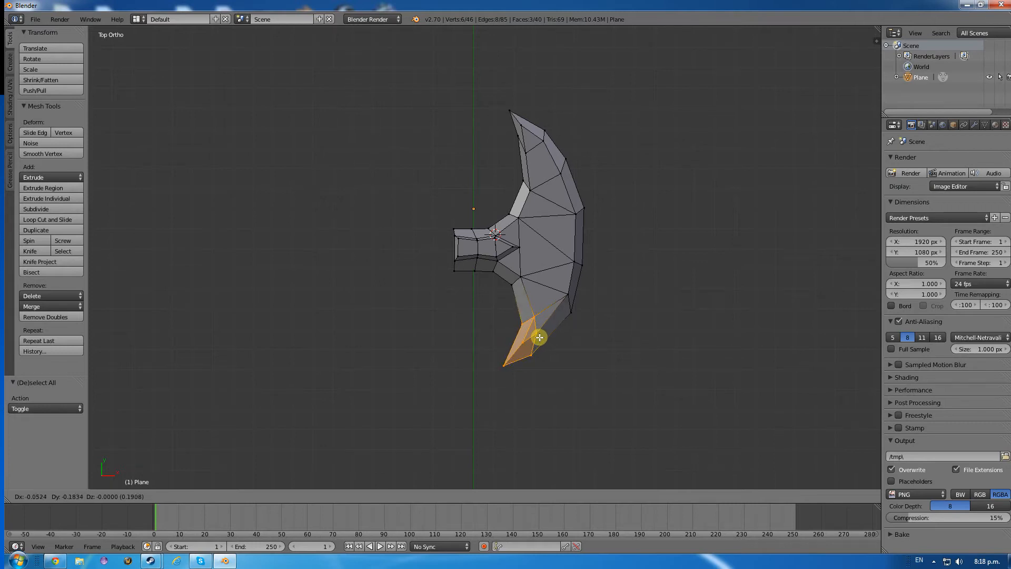
{"action": "left_click", "coordinate": [532, 332]}
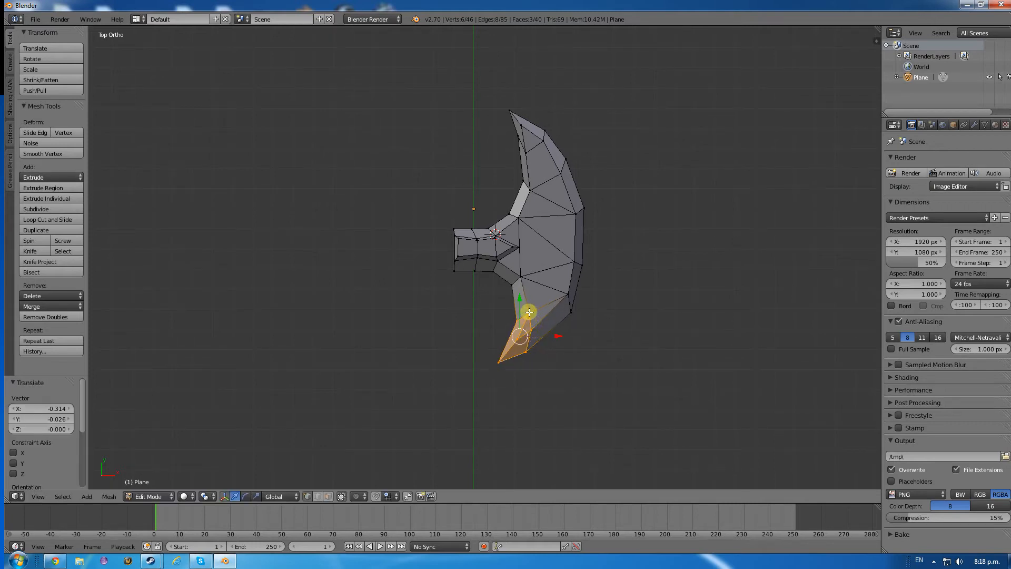
- Move the inner top vertex near the blade's lower tip about -0.183 in X and -0.236 in Y
{"action": "right_click", "coordinate": [529, 312]}
{"action": "key", "text": "g"}
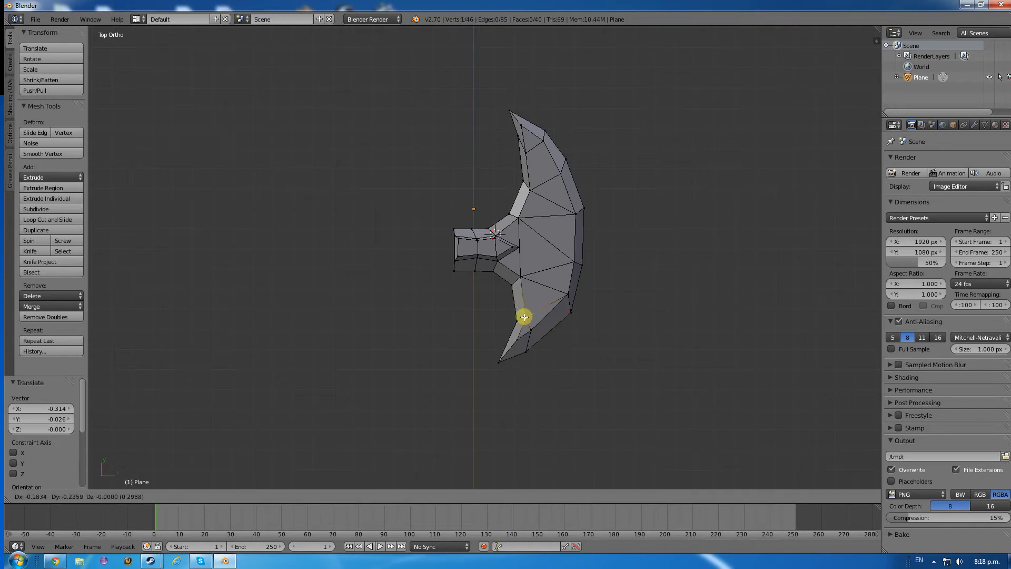
{"action": "left_click", "coordinate": [525, 317]}
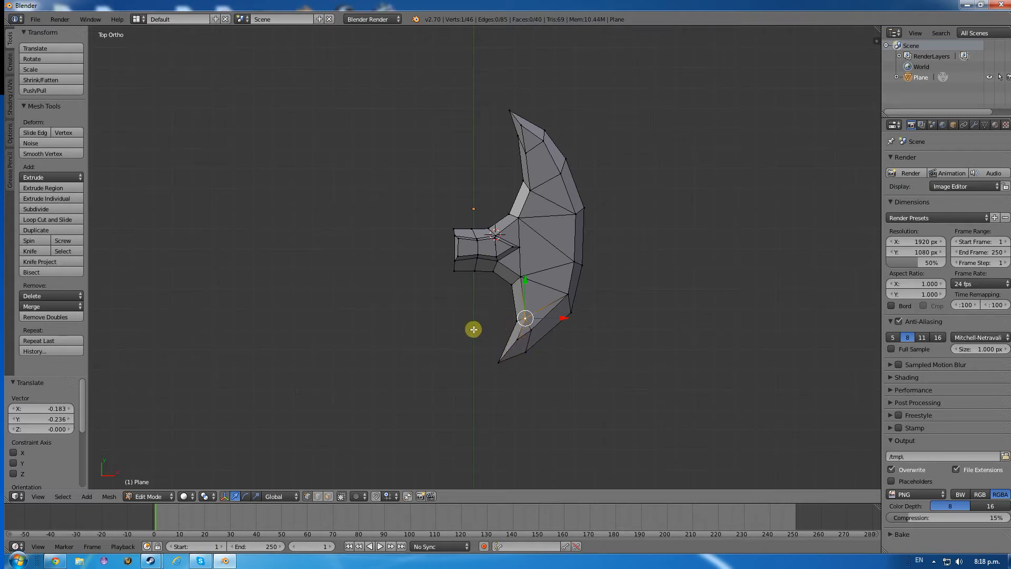
- Reselect the blade's lower tip vertices, move them about 0.367 along X and rotate them about -19° in top view
{"action": "key", "text": "a"}
{"action": "key", "text": "b"}
{"action": "left_click_drag", "start_coordinate": [481, 317], "coordinate": [535, 372]}
{"action": "key", "text": "g"}
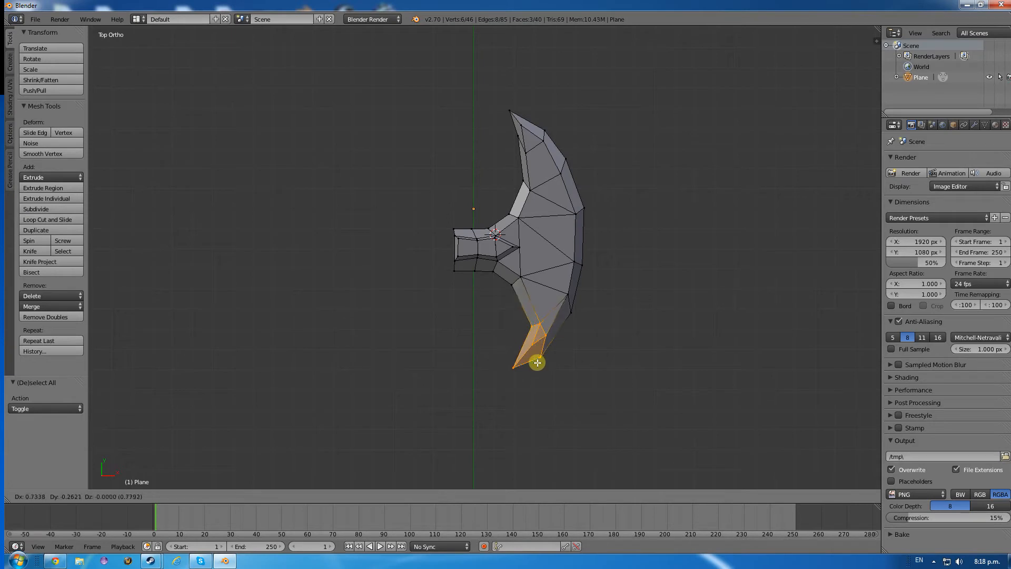
{"action": "left_click", "coordinate": [530, 358]}
{"action": "key", "text": "r"}
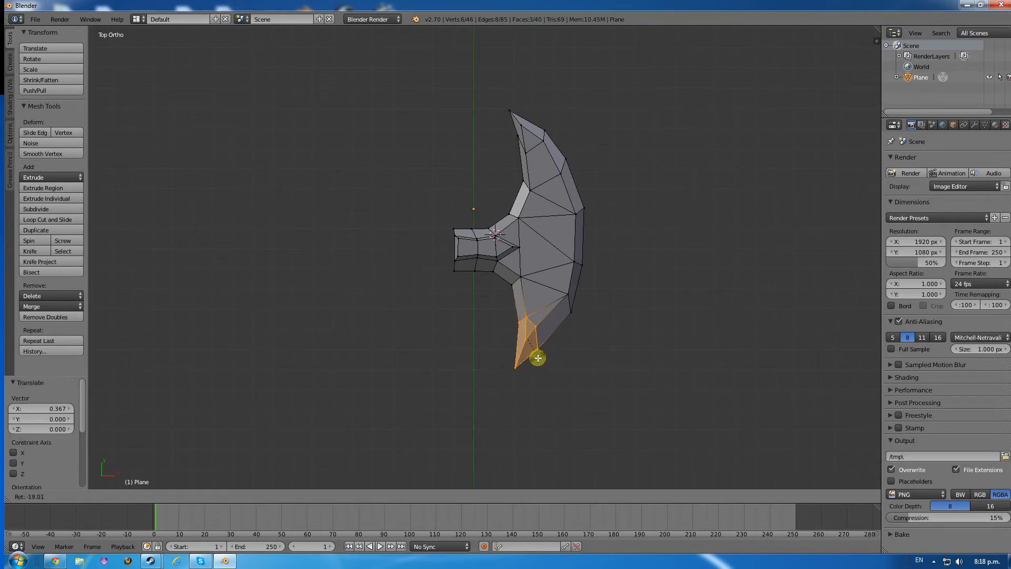
{"action": "left_click", "coordinate": [535, 352]}
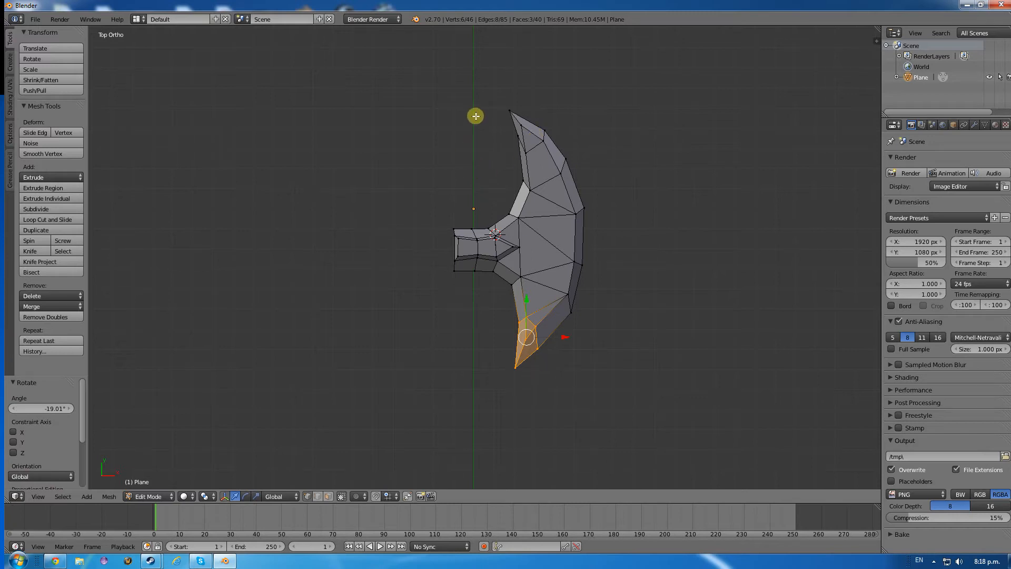
- Box-select the blade's upper tip vertices, move them about 0.210 in X and 0.157 in Y, and rotate them about 9°
{"action": "key", "text": "a"}
{"action": "key", "text": "b"}
{"action": "left_click_drag", "start_coordinate": [485, 95], "coordinate": [551, 162]}
{"action": "key", "text": "g"}
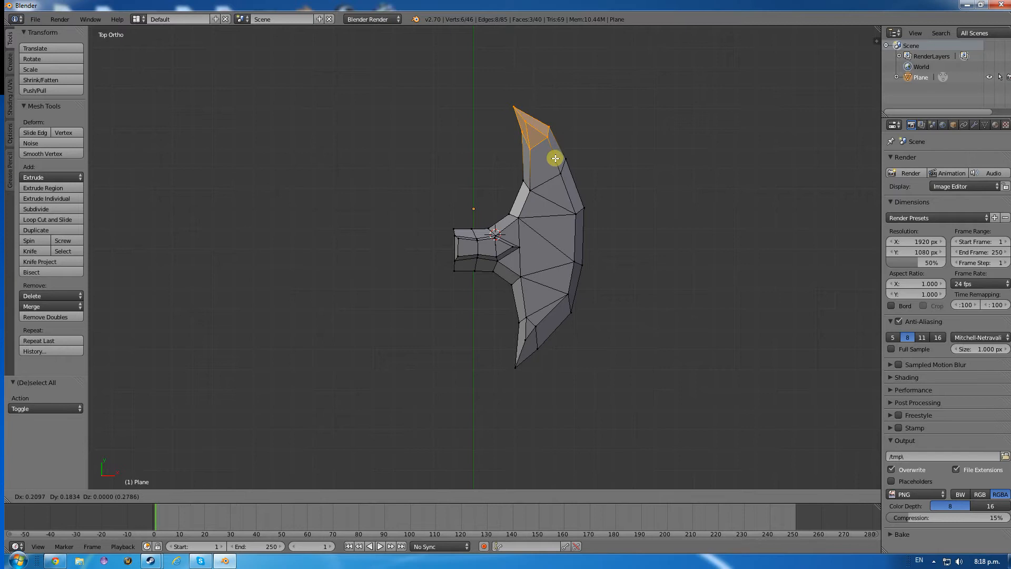
{"action": "left_click", "coordinate": [555, 158]}
{"action": "key", "text": "r"}
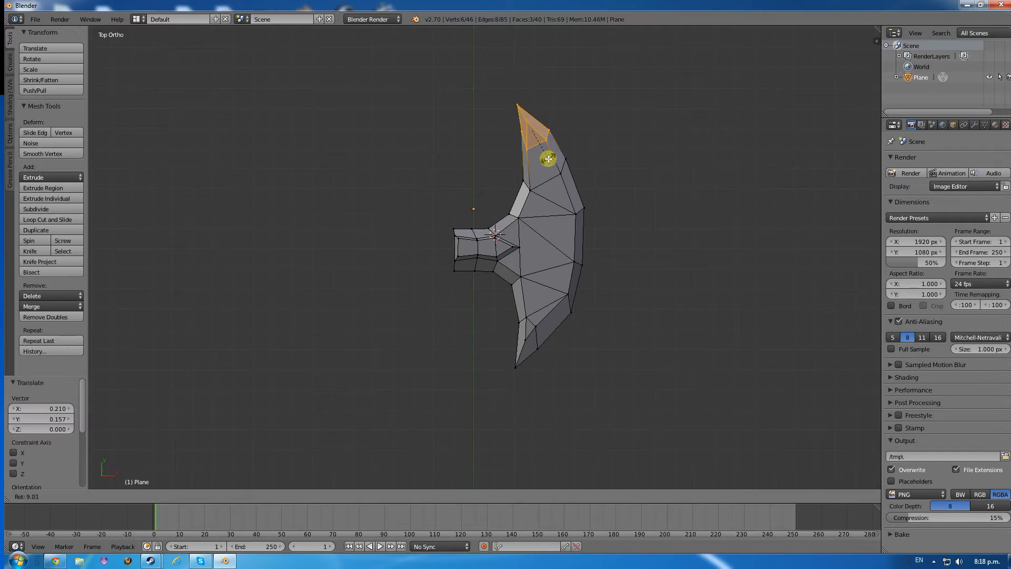
{"action": "left_click", "coordinate": [550, 159]}
{"action": "key", "text": "a"}
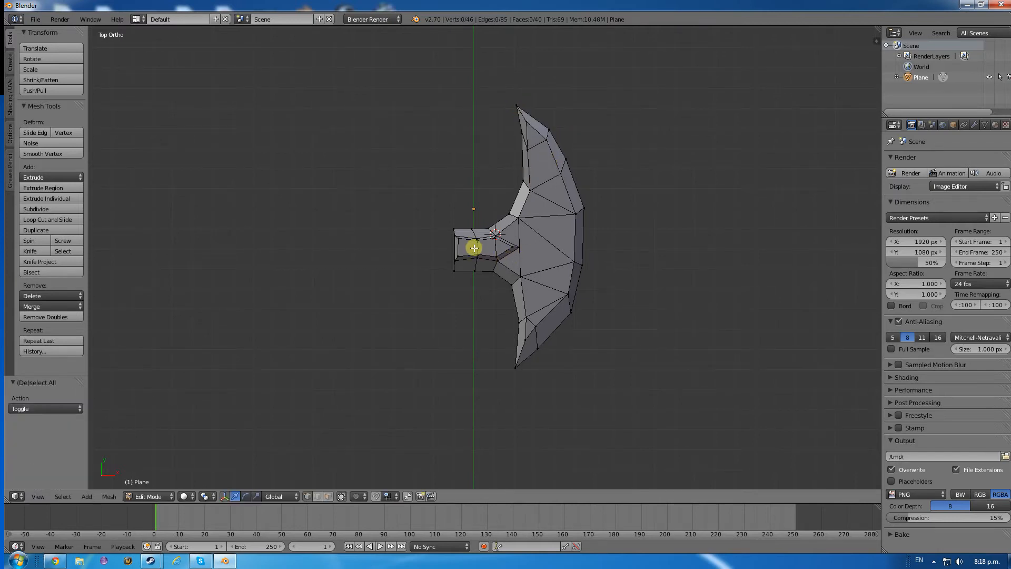
- Fill the triangular gap on the inner side of the blade's lower tip with a face between its three corner vertices
{"action": "middle_click_drag", "start_coordinate": [475, 244], "coordinate": [259, 212]}
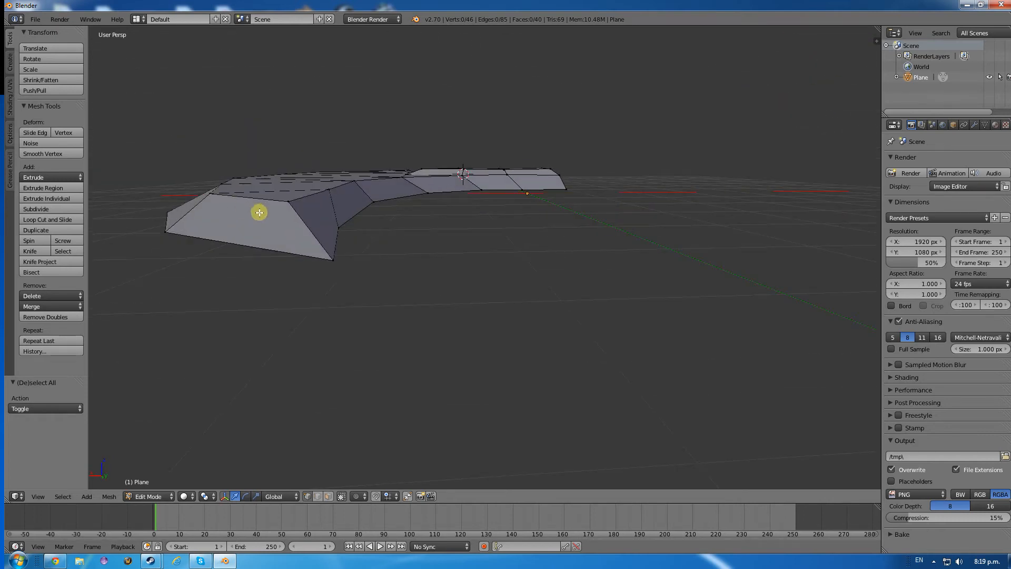
{"action": "middle_click_drag", "start_coordinate": [332, 187], "coordinate": [333, 197]}
{"action": "right_click", "coordinate": [327, 244]}
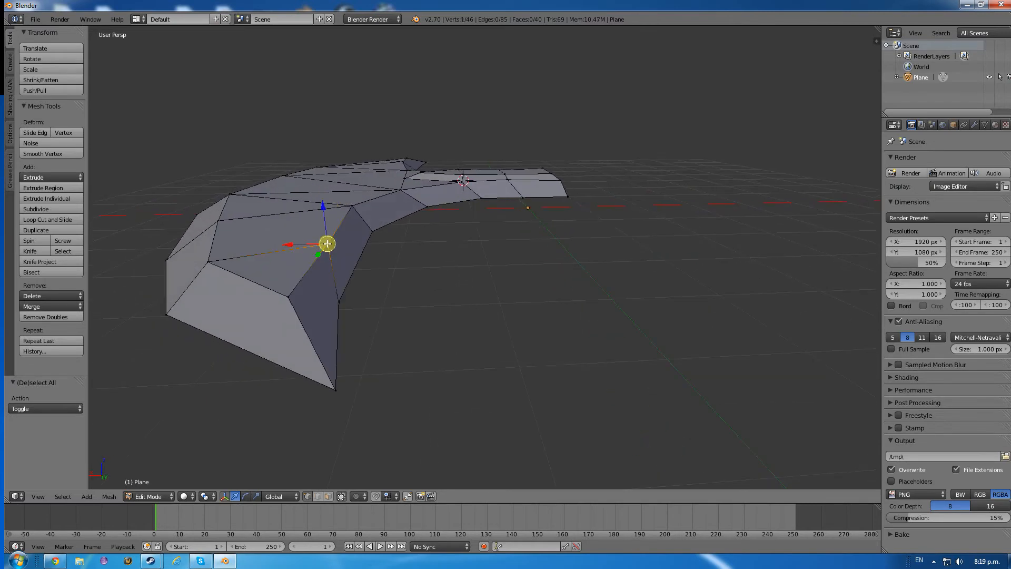
{"action": "right_click", "coordinate": [336, 386], "text": "shift"}
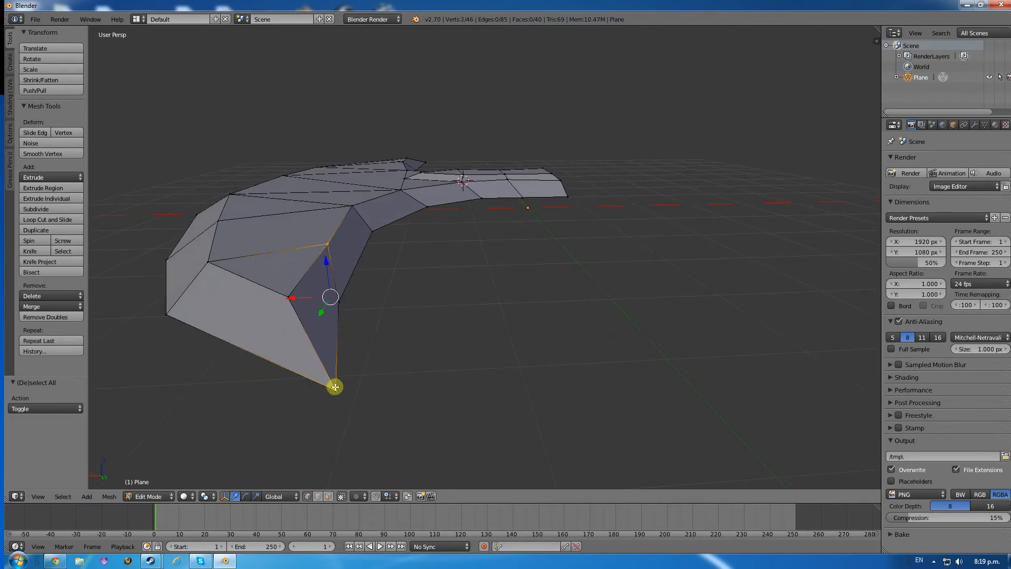
{"action": "right_click", "coordinate": [292, 298], "text": "shift"}
{"action": "key", "text": "f"}
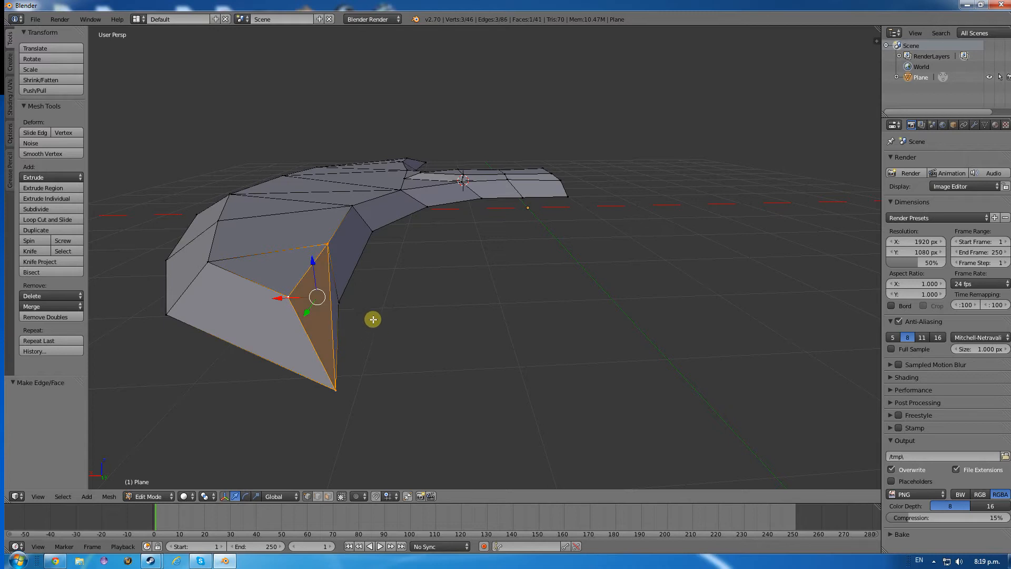
- Select the new triangular face at the blade's lower tip and flip its normal
{"action": "mouse_move", "coordinate": [373, 319]}
{"action": "middle_mouse_down"}
{"action": "mouse_move", "coordinate": [356, 314]}
{"action": "mouse_move", "coordinate": [370, 310]}
{"action": "middle_mouse_up"}
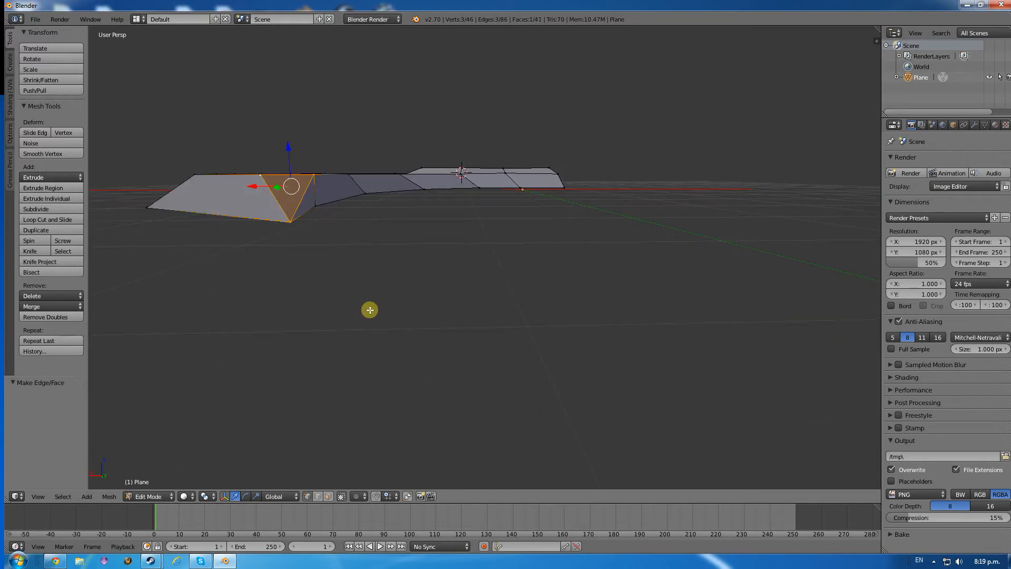
{"action": "right_click", "coordinate": [316, 206]}
{"action": "middle_click_drag", "start_coordinate": [313, 182], "coordinate": [391, 240]}
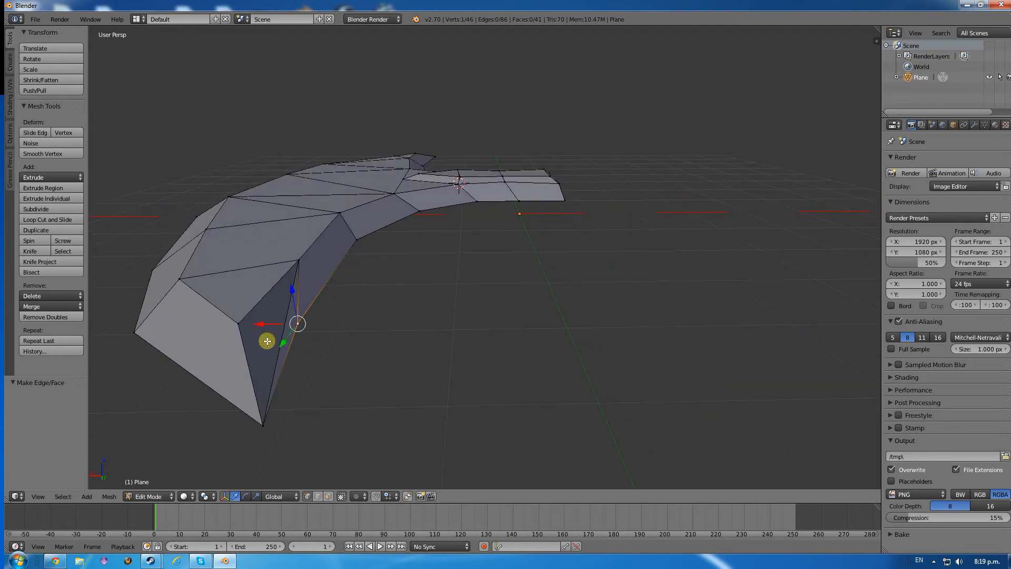
{"action": "mouse_move", "coordinate": [267, 341]}
{"action": "middle_mouse_down"}
{"action": "mouse_move", "coordinate": [259, 327]}
{"action": "mouse_move", "coordinate": [273, 331]}
{"action": "middle_mouse_up"}
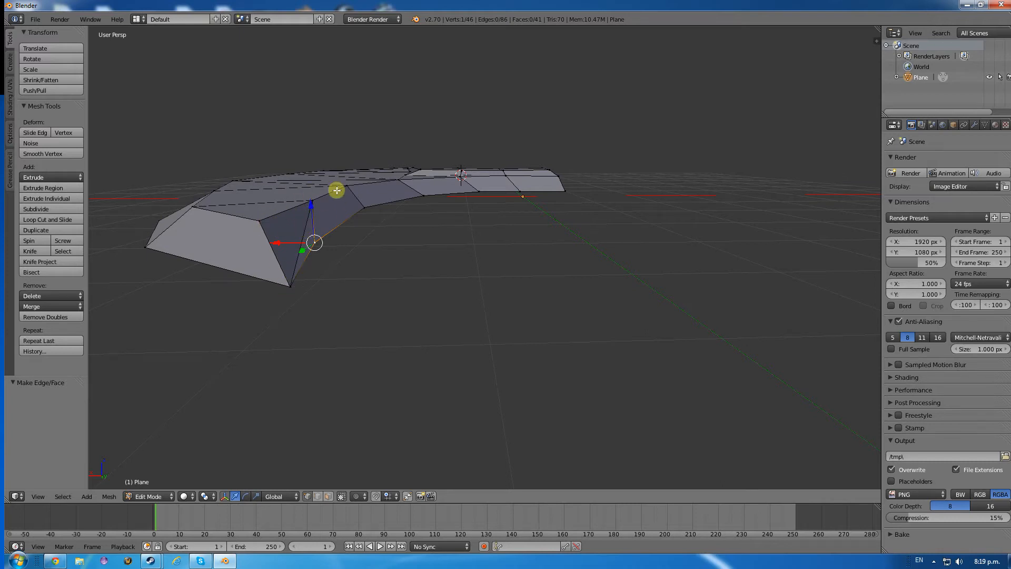
{"action": "middle_click_drag", "start_coordinate": [252, 207], "coordinate": [274, 388]}
{"action": "right_click", "coordinate": [364, 363]}
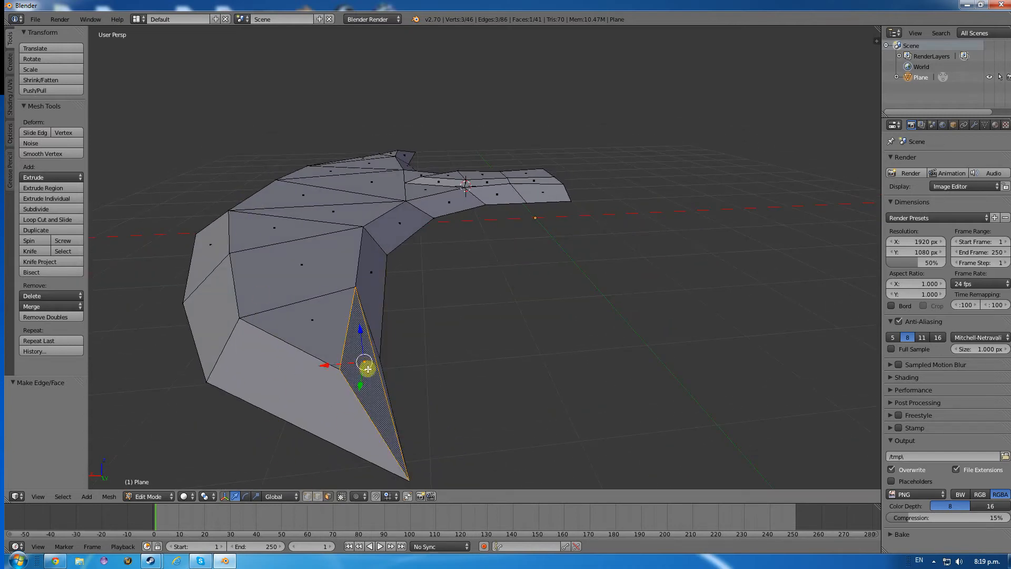
{"action": "key", "text": "w"}
{"action": "left_click", "coordinate": [333, 391]}
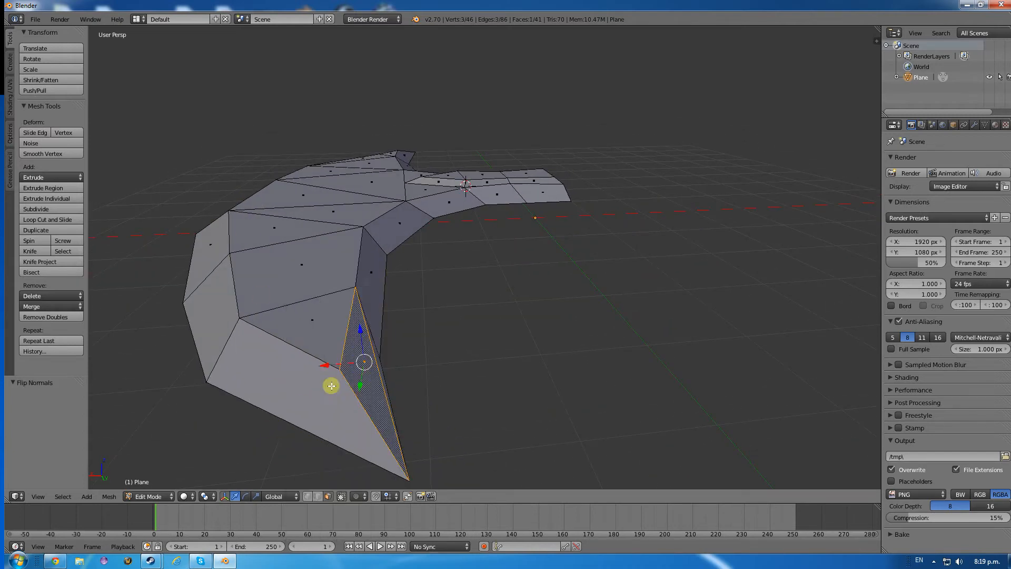
- Select the entire axe mesh and add a Mirror modifier that mirrors across X and Z, with Y mirroring and clipping off
{"action": "key", "text": "Tab"}
{"action": "middle_click_drag", "start_coordinate": [449, 343], "coordinate": [216, 323]}
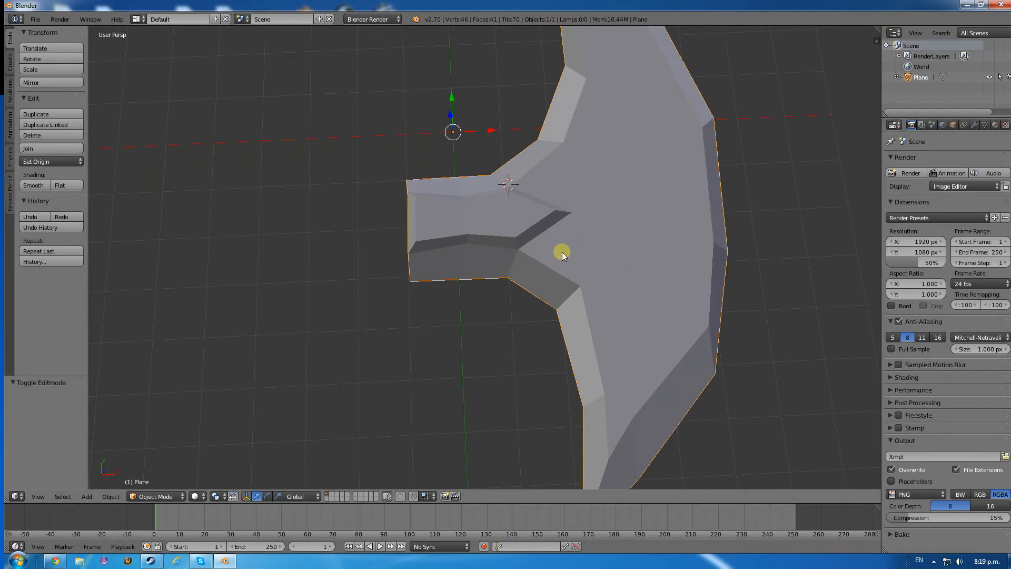
{"action": "key", "text": "Tab"}
{"action": "key", "text": "a"}
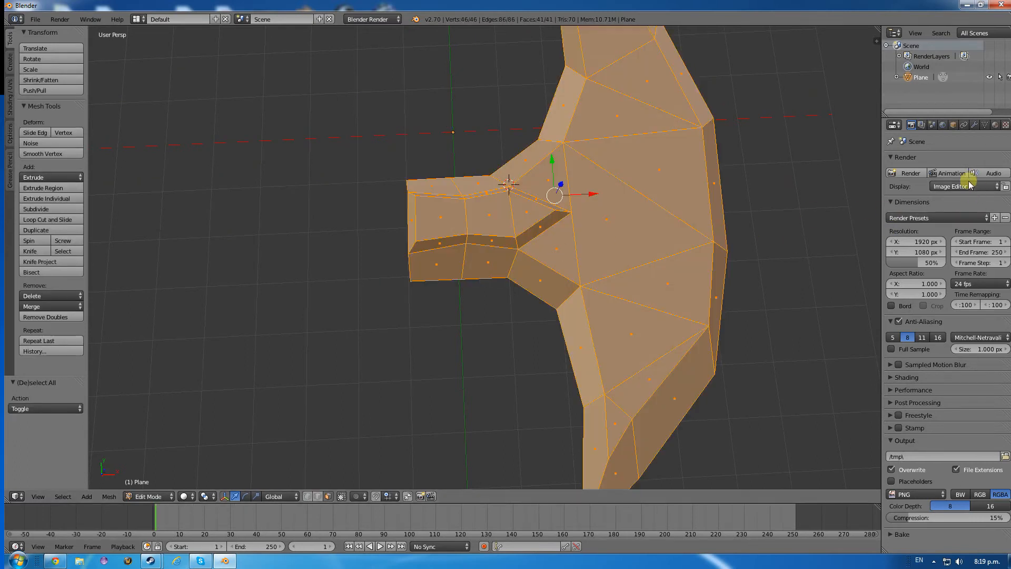
{"action": "left_click", "coordinate": [974, 125]}
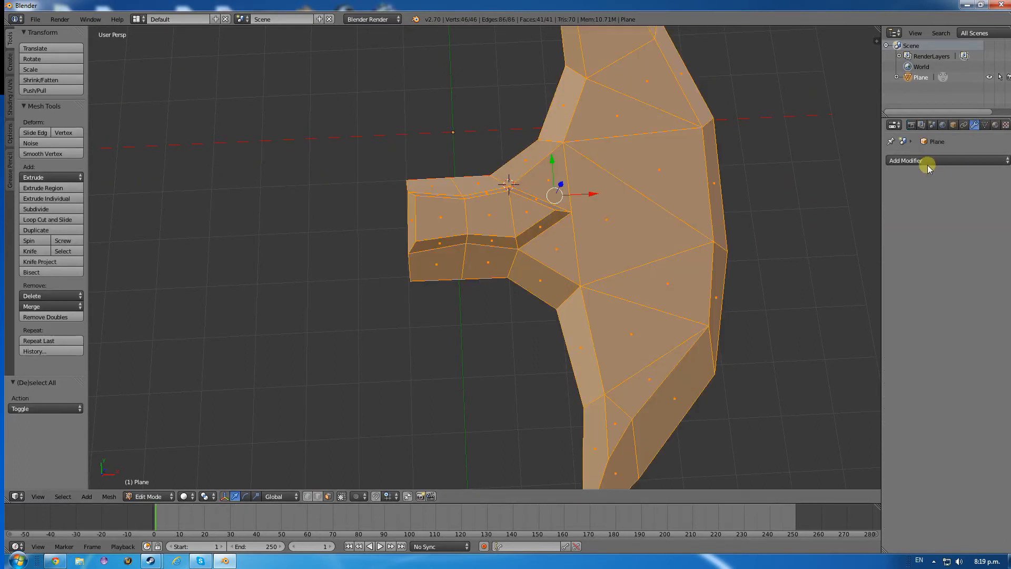
{"action": "left_click", "coordinate": [926, 161]}
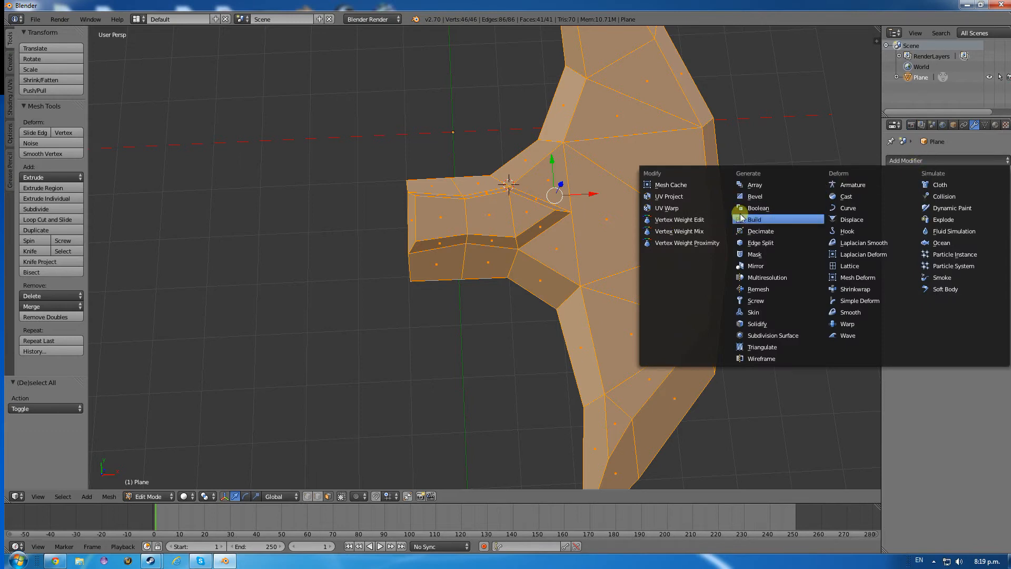
{"action": "left_click", "coordinate": [764, 264]}
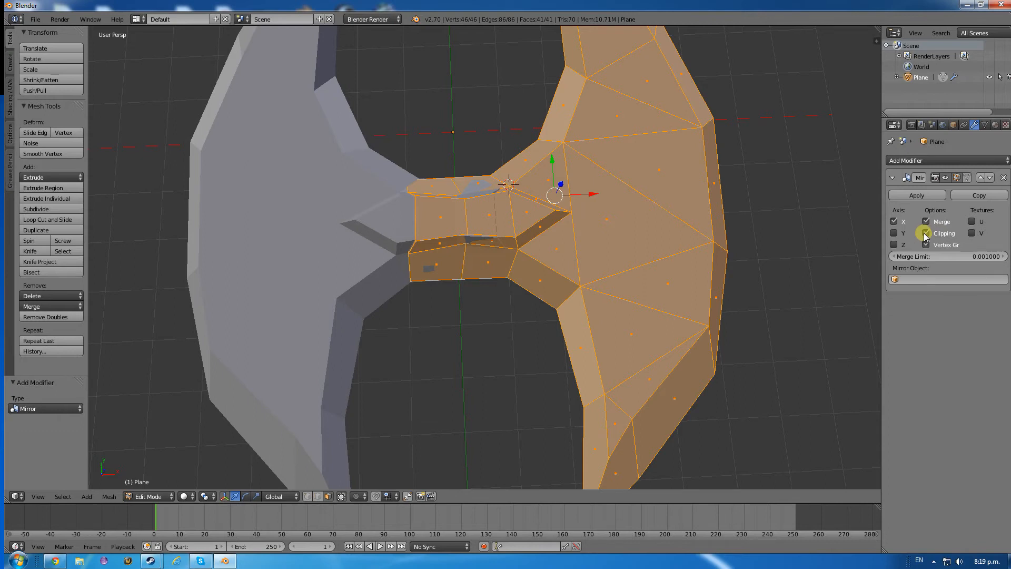
{"action": "left_click", "coordinate": [894, 232]}
{"action": "left_click", "coordinate": [894, 233]}
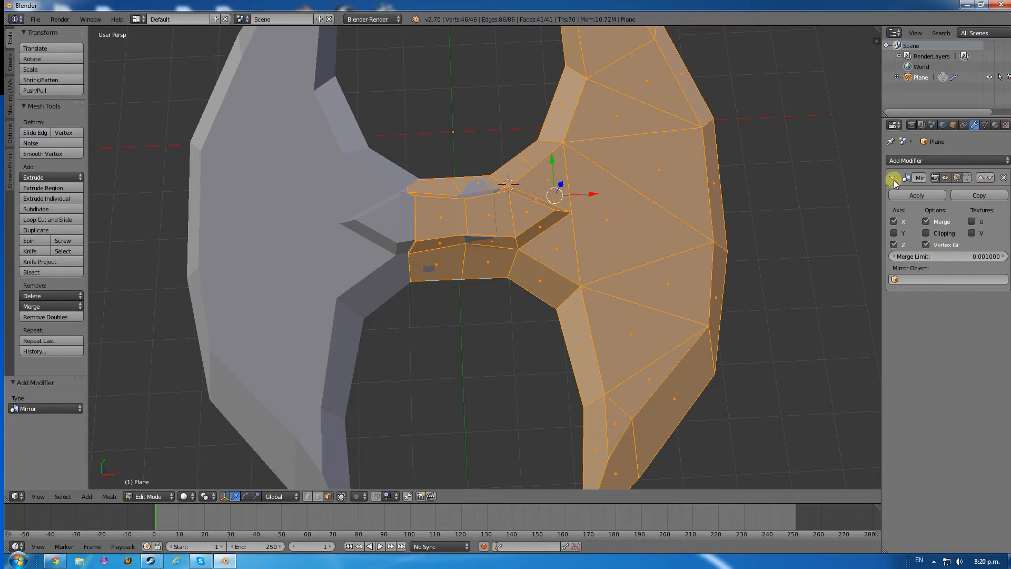
- Move the whole mesh along X until its inner handle end meets the mirrored half, finishing with a -0.021 adjustment, and return to Object Mode
{"action": "left_click_drag", "start_coordinate": [599, 194], "coordinate": [638, 192]}
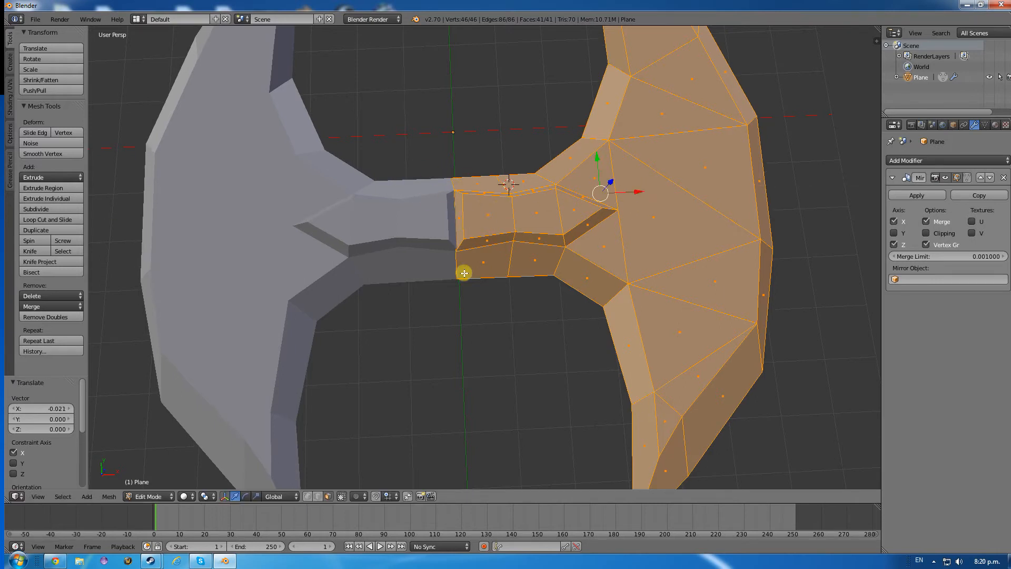
{"action": "middle_click_drag", "start_coordinate": [464, 273], "coordinate": [462, 230]}
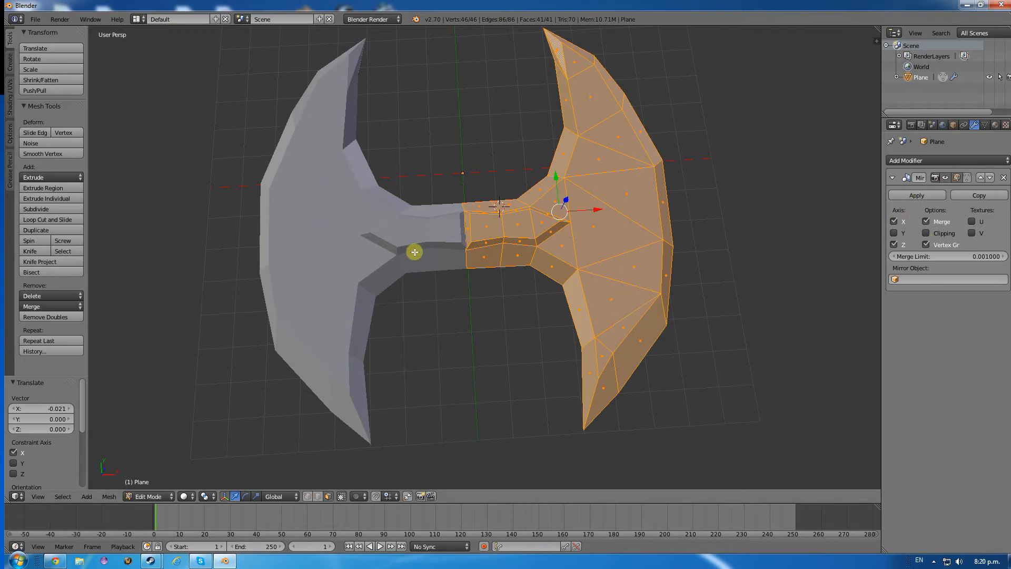
{"action": "key", "text": "Tab"}
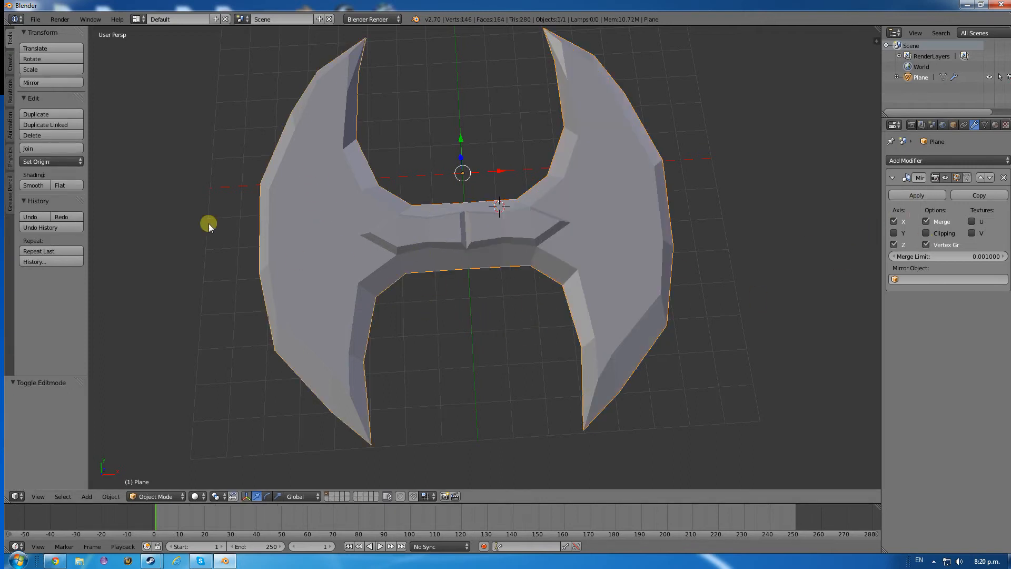
- Add a cylinder mesh with 32 vertices, radius 1 and depth 2, and show its transform properties
{"action": "left_click", "coordinate": [86, 496]}
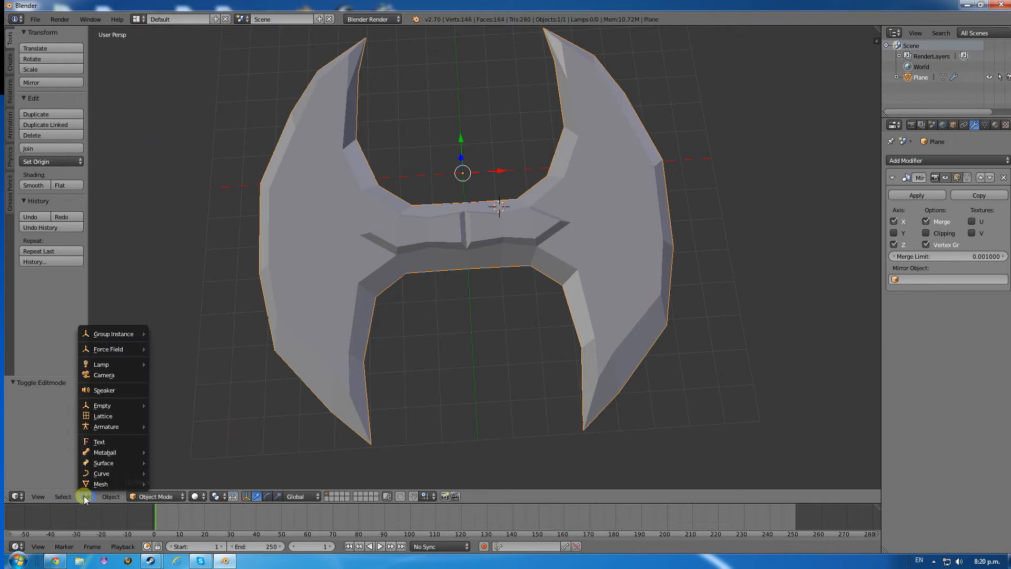
{"action": "mouse_move", "coordinate": [97, 486]}
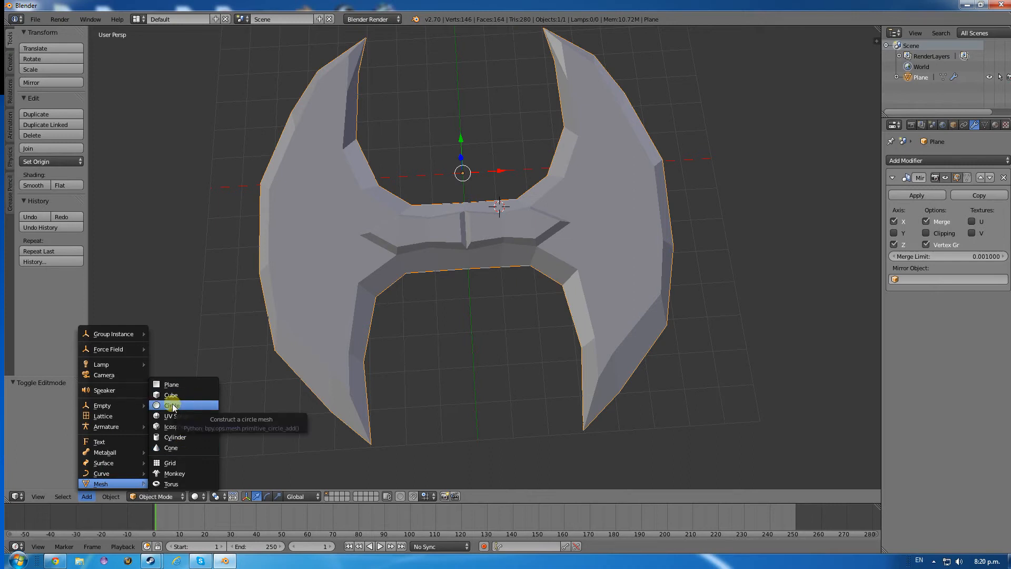
{"action": "left_click", "coordinate": [173, 438]}
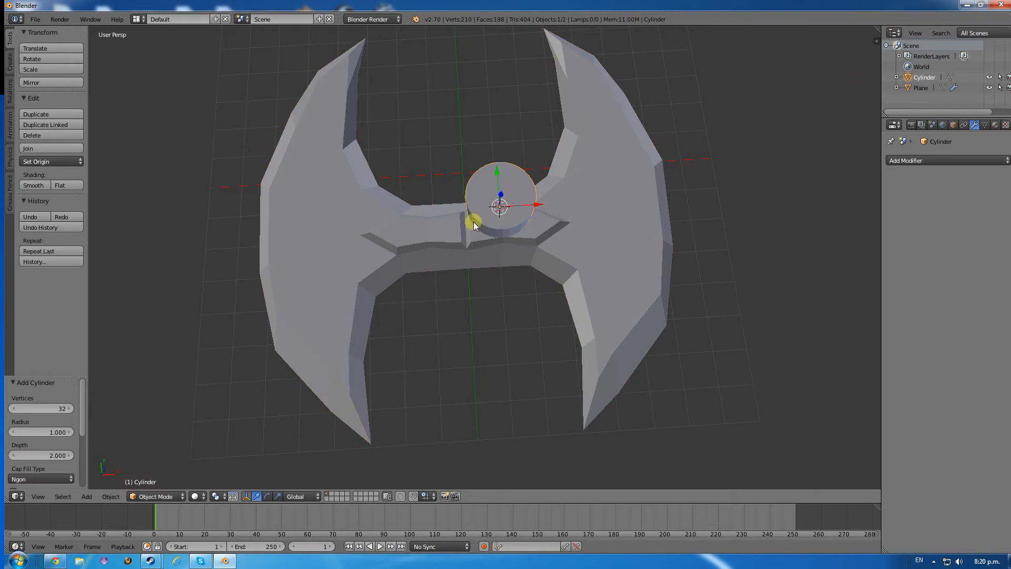
{"action": "key", "text": "n"}
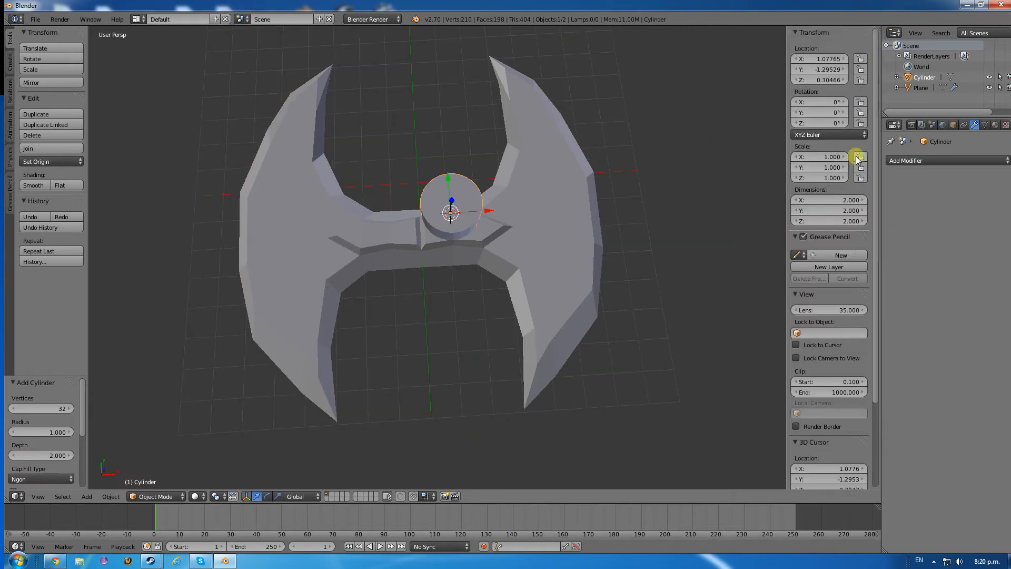
- Rotate the cylinder 90° about X and scale it down uniformly to about 0.845
{"action": "left_click", "coordinate": [830, 111]}
{"action": "key", "text": "Return"}
{"action": "key", "text": "Return"}
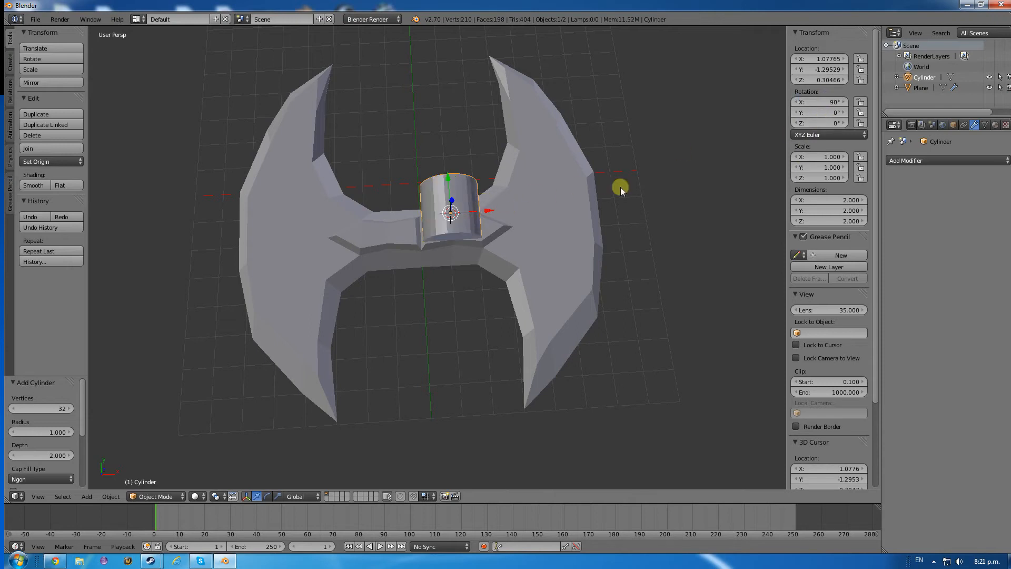
{"action": "key", "text": "s"}
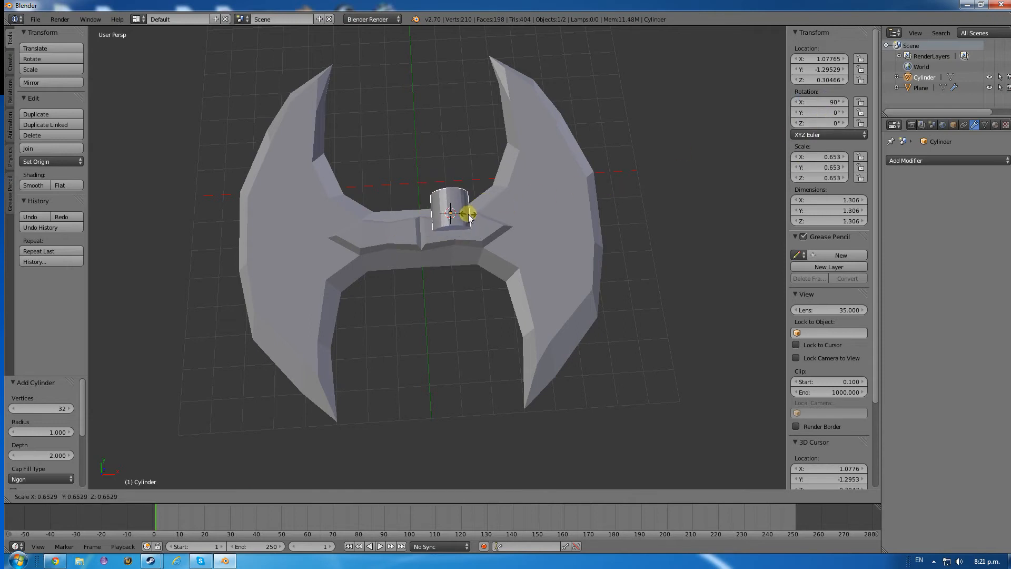
{"action": "left_click", "coordinate": [473, 212]}
{"action": "middle_click_drag", "start_coordinate": [414, 209], "coordinate": [446, 231]}
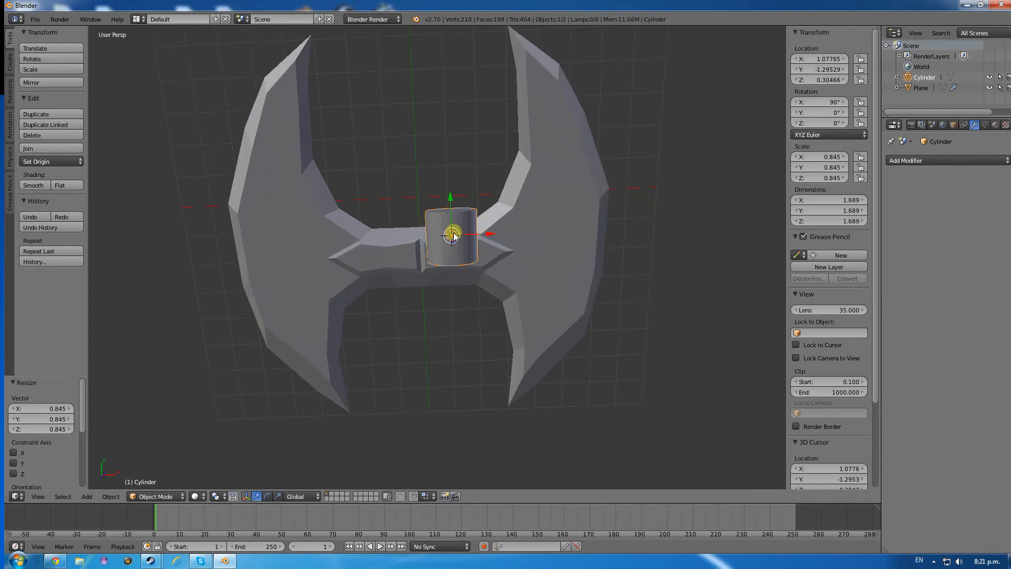
- Move the cylinder onto the middle of the crossbar, at about X -0.06, Y -1.05, and lower it to about Z 0.08
{"action": "key", "text": "KP_7"}
{"action": "key", "text": "g"}
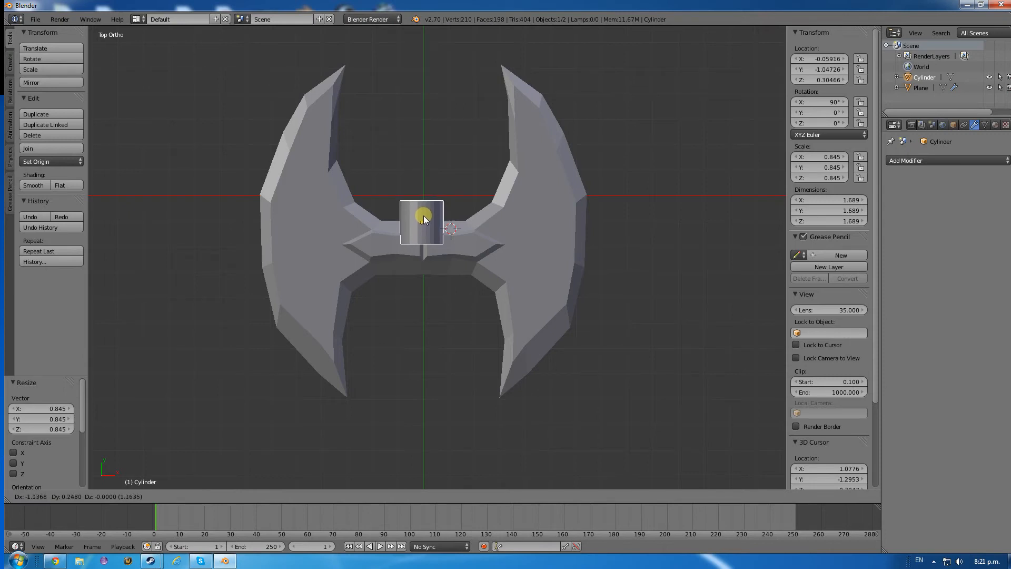
{"action": "left_click", "coordinate": [424, 216]}
{"action": "key", "text": "KP_1"}
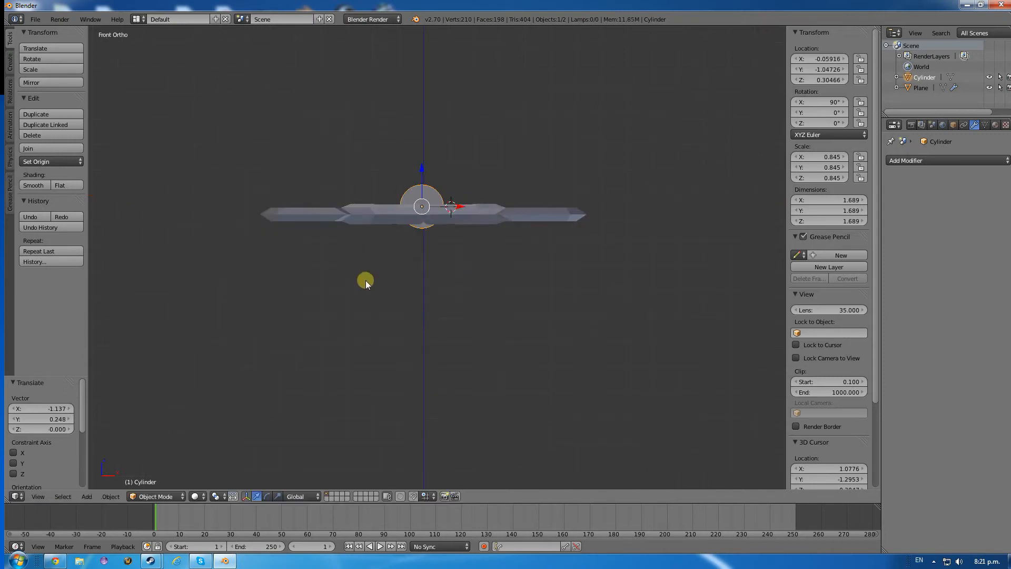
{"action": "key", "text": "g"}
{"action": "key", "text": "z"}
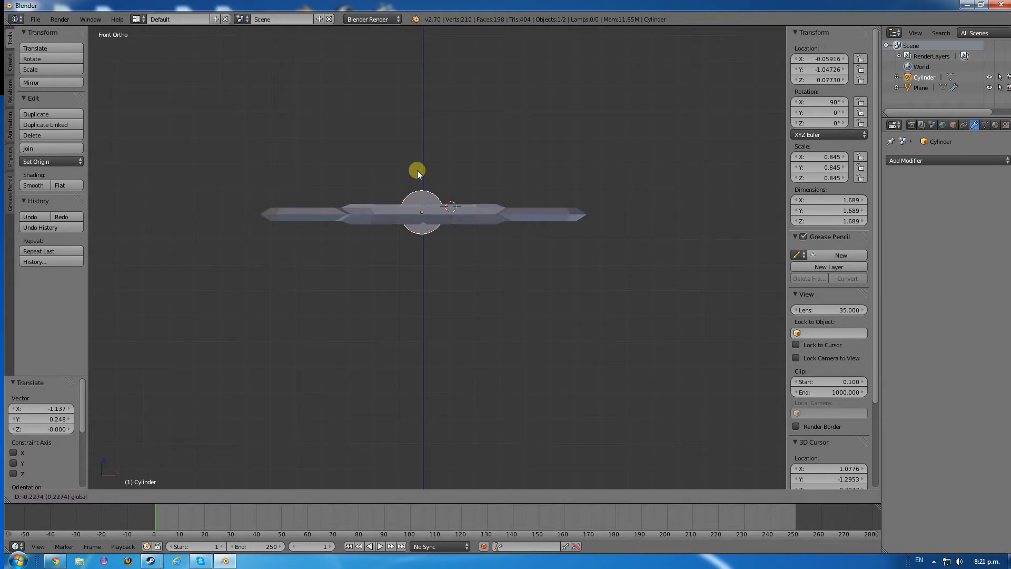
{"action": "left_click", "coordinate": [417, 173]}
- Scale the cylinder down to about 0.66 and lower it along Z to about 0.015
{"action": "key", "text": "s"}
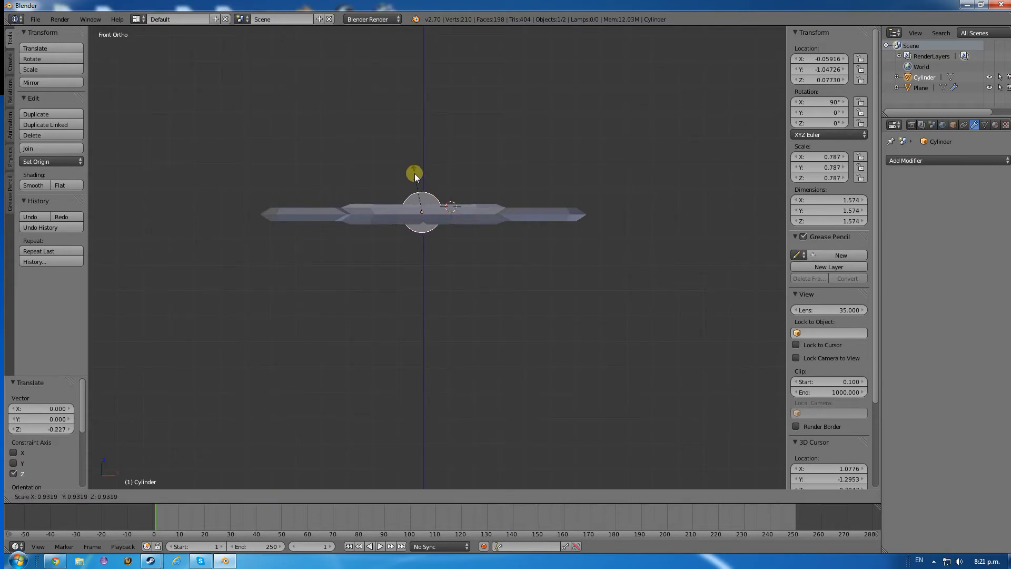
{"action": "left_click", "coordinate": [413, 182]}
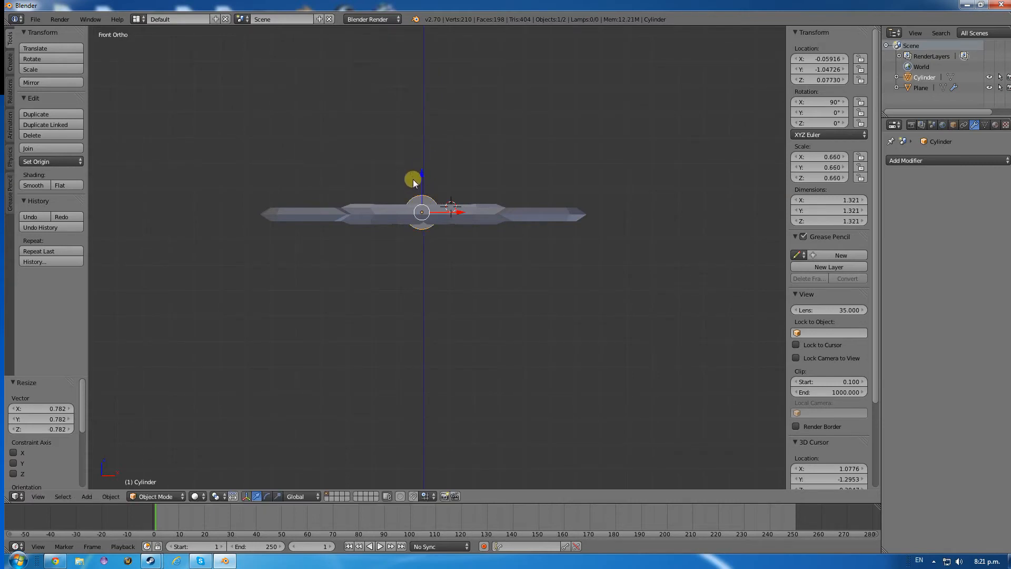
{"action": "key", "text": "g"}
{"action": "key", "text": "z"}
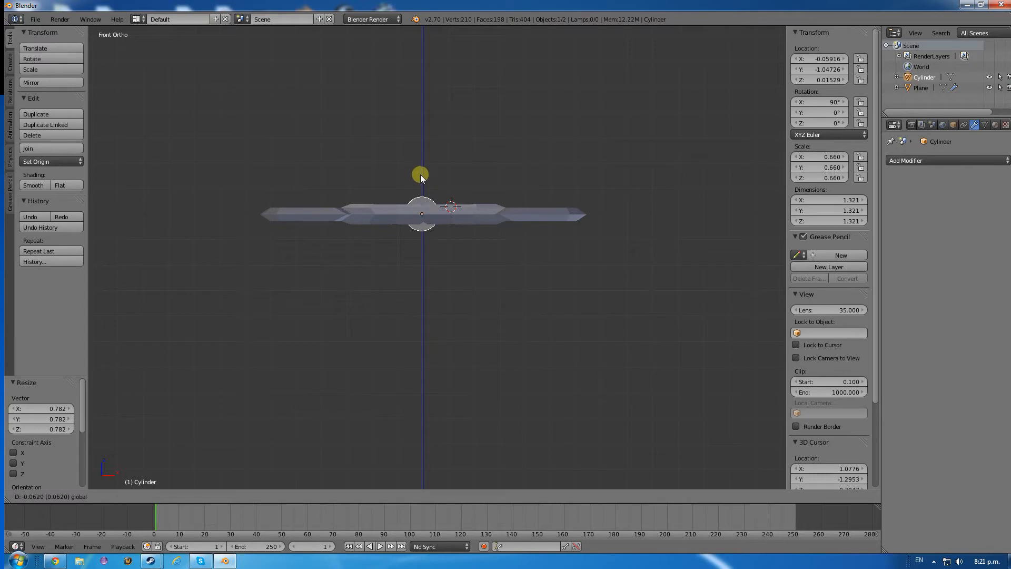
{"action": "left_click", "coordinate": [421, 175]}
{"action": "key", "text": "KP_7"}
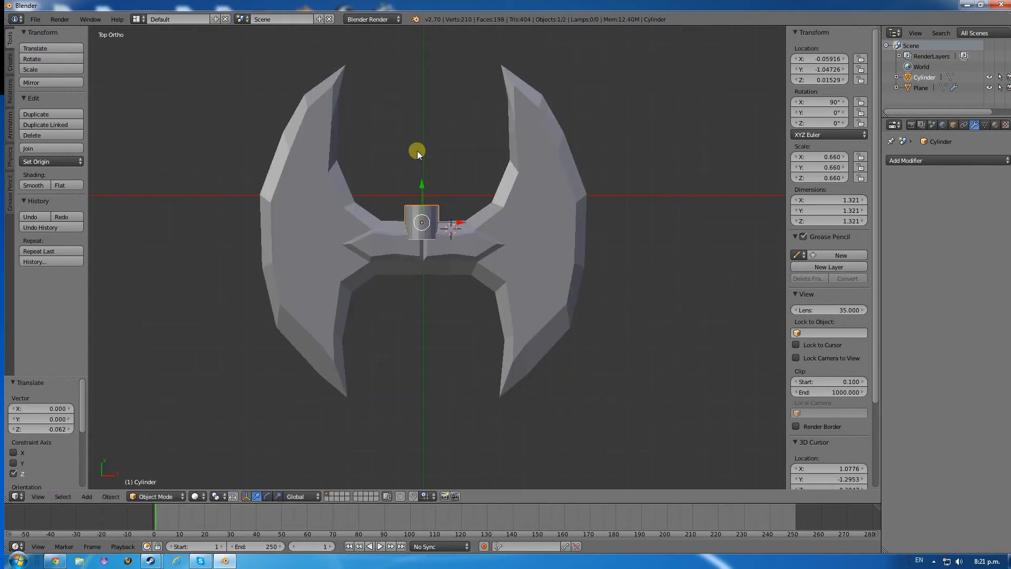
{"action": "middle_click_drag", "start_coordinate": [419, 314], "coordinate": [421, 214]}
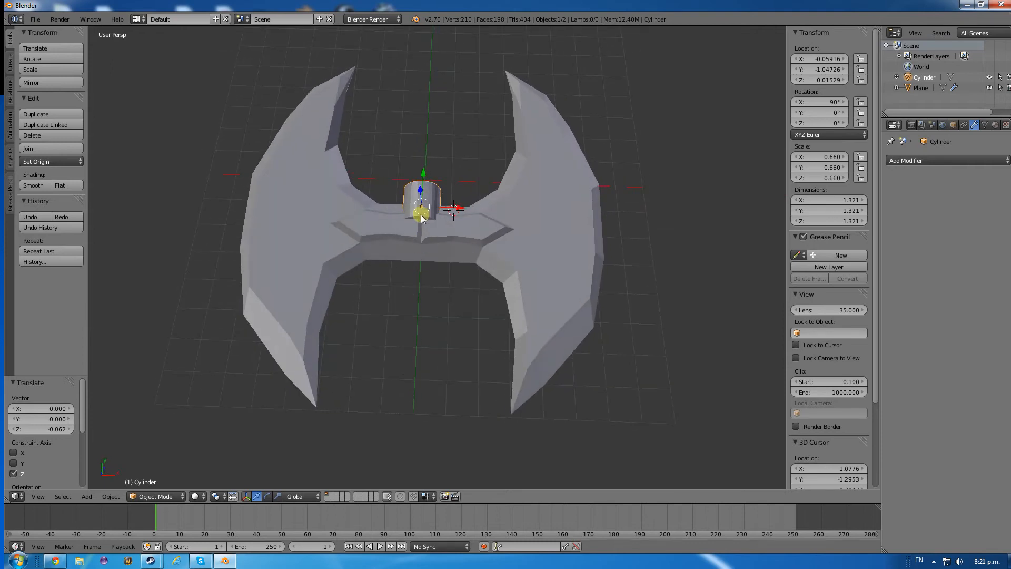
- Delete the cylinder from the scene
{"action": "key", "text": "Tab"}
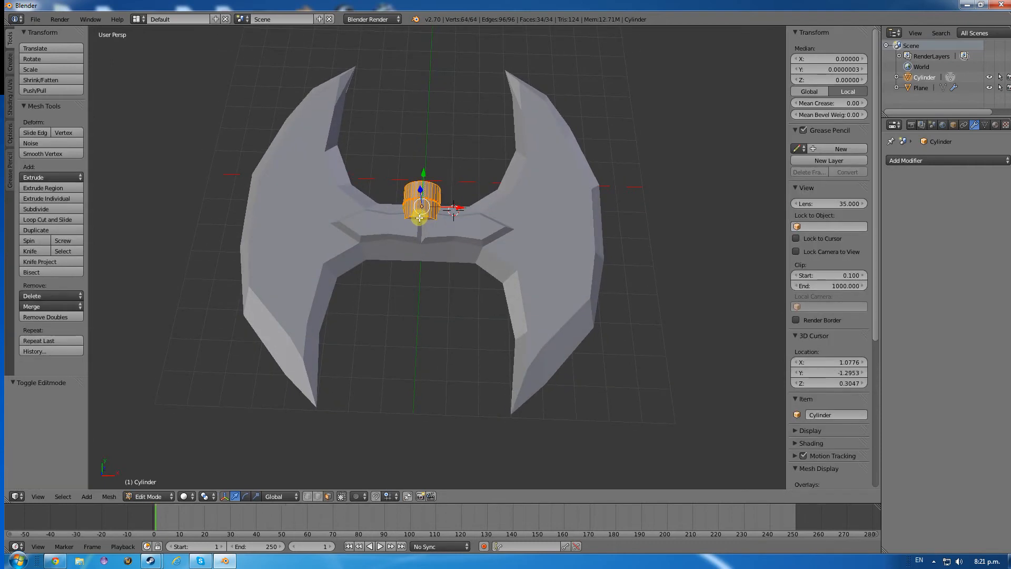
{"action": "key", "text": "Tab"}
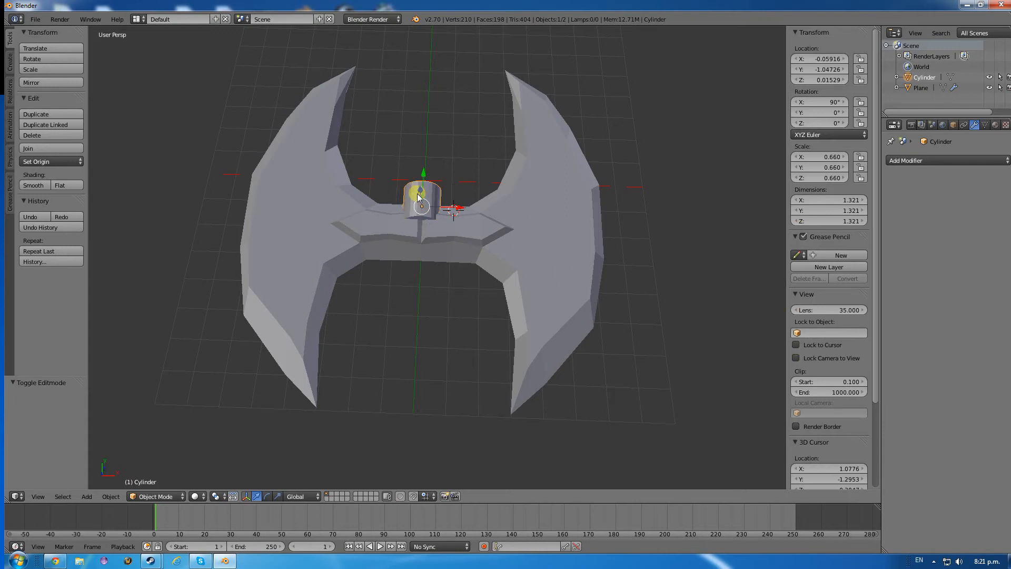
{"action": "key", "text": "x"}
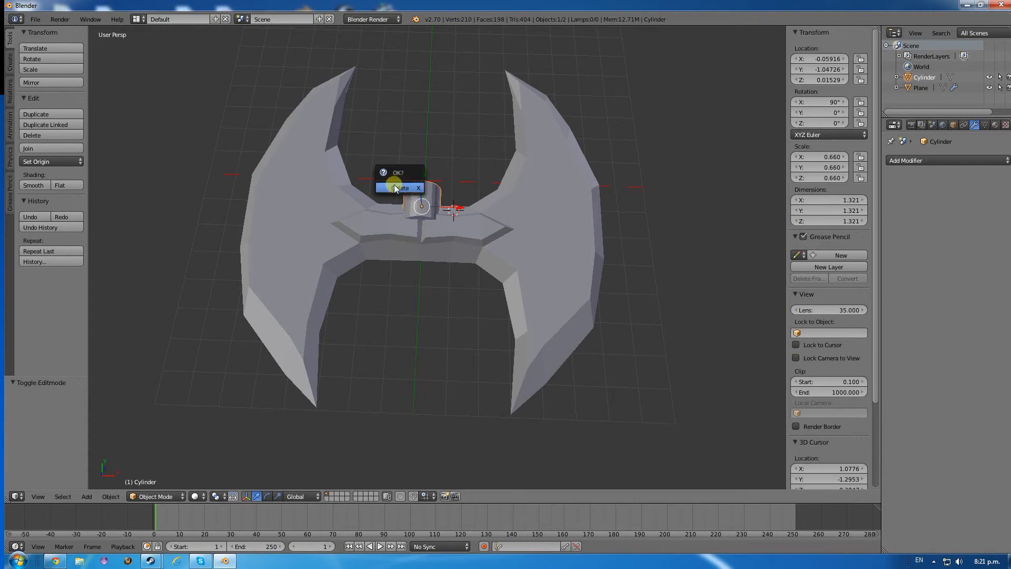
{"action": "left_click", "coordinate": [396, 188]}
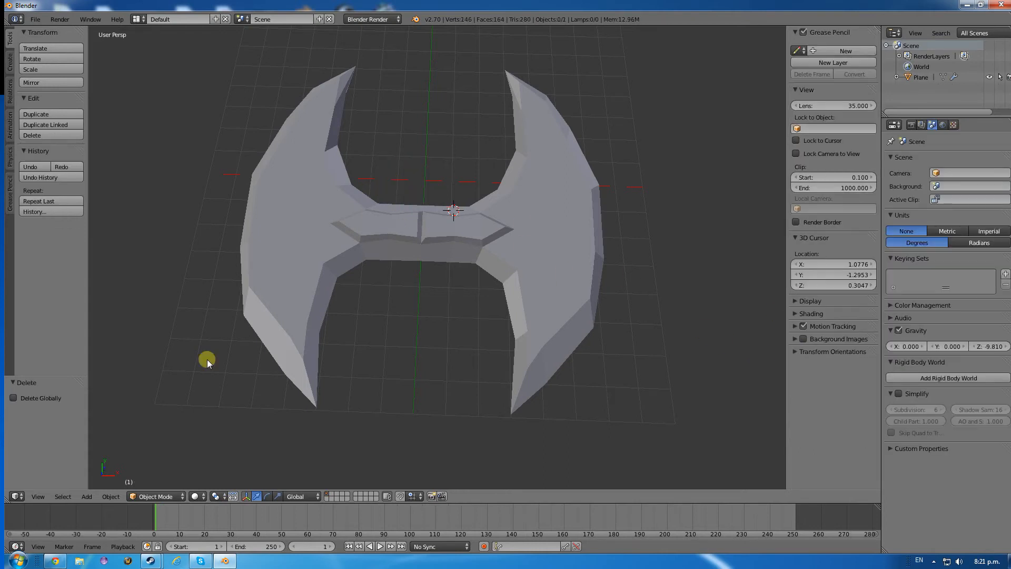
- Add a new mesh cylinder with 12 vertices
{"action": "left_click", "coordinate": [85, 496]}
{"action": "mouse_move", "coordinate": [106, 484]}
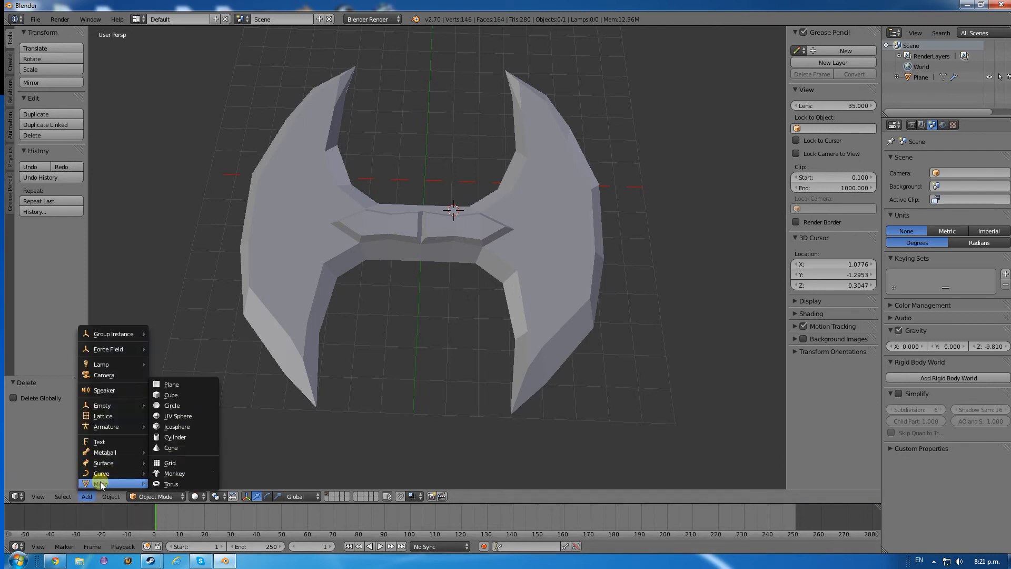
{"action": "left_click", "coordinate": [166, 435]}
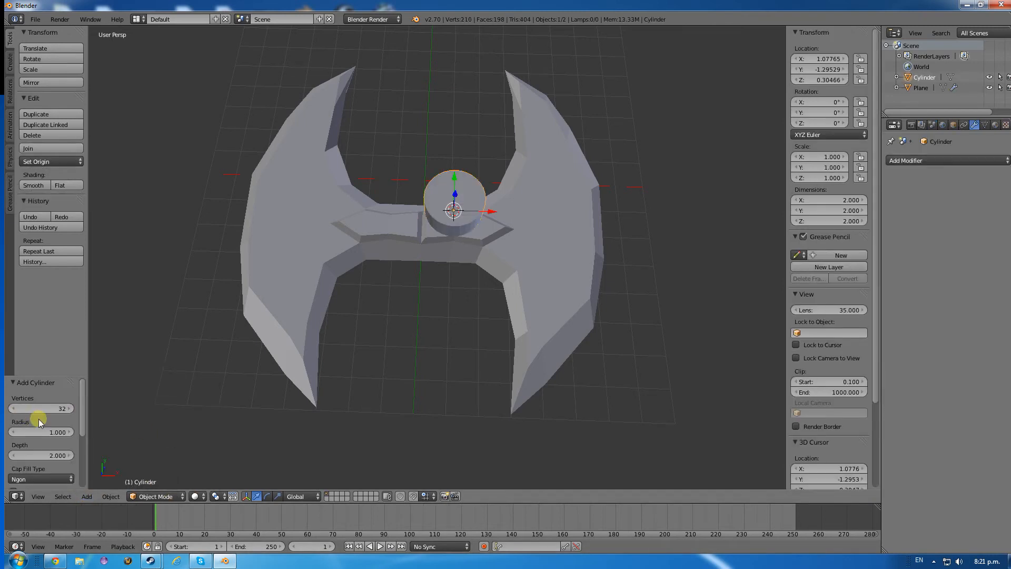
{"action": "left_click_drag", "start_coordinate": [17, 411], "coordinate": [55, 409]}
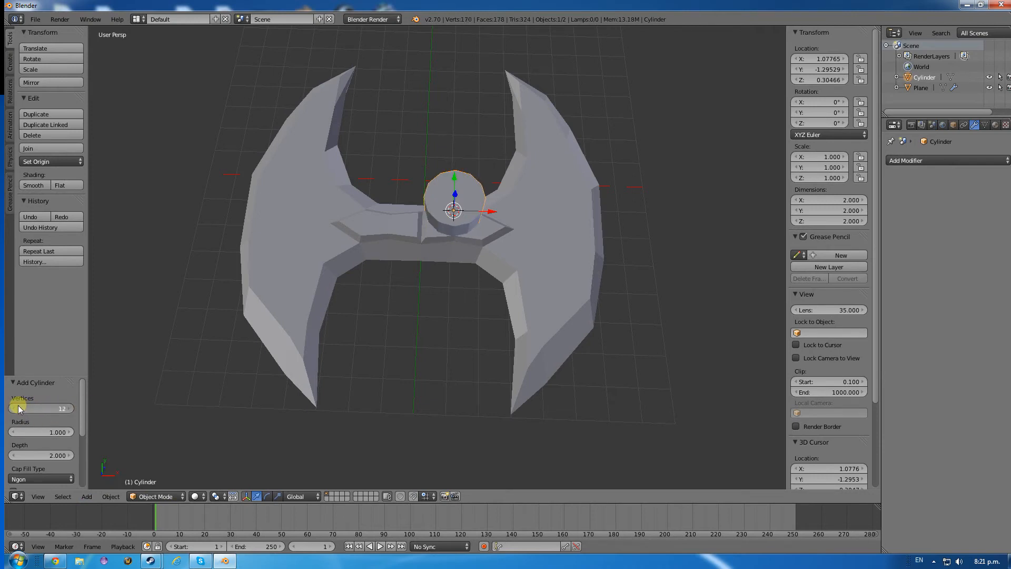
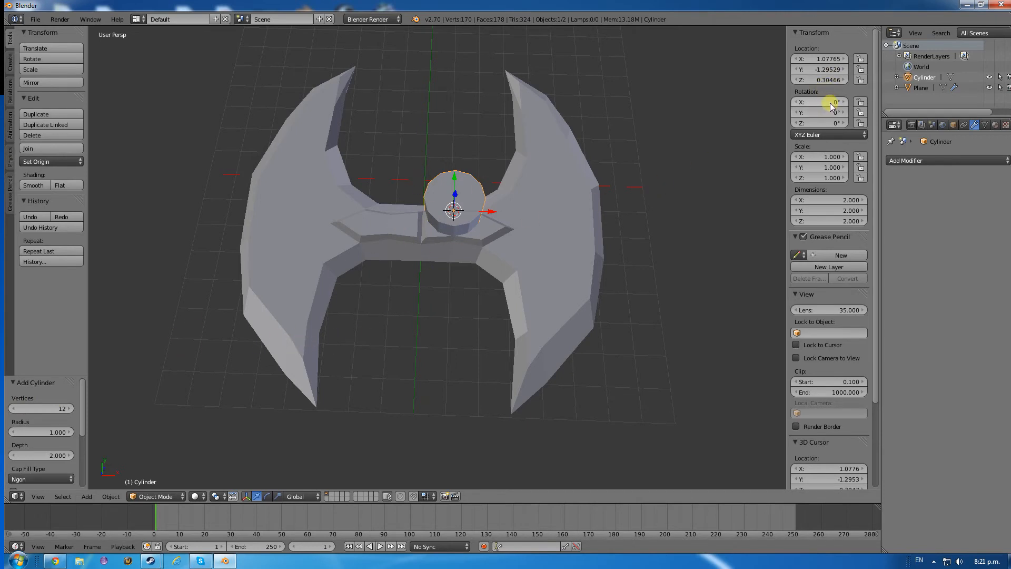
- Set the new cylinder's X rotation to 90°
{"action": "left_click_drag", "start_coordinate": [830, 102], "coordinate": [841, 106]}
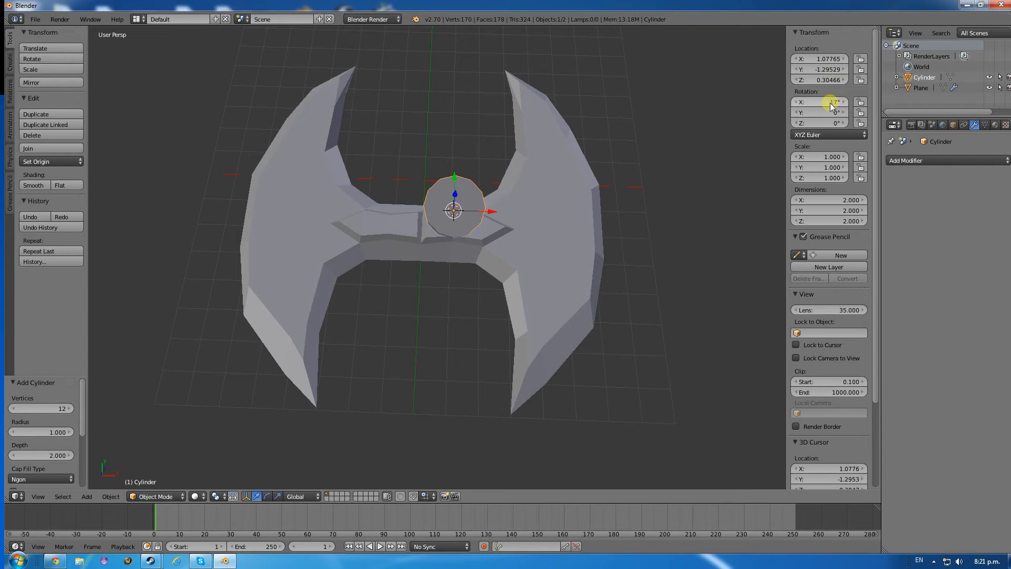
{"action": "left_click", "coordinate": [831, 102]}
{"action": "type", "text": "90"}
{"action": "key", "text": "Return"}
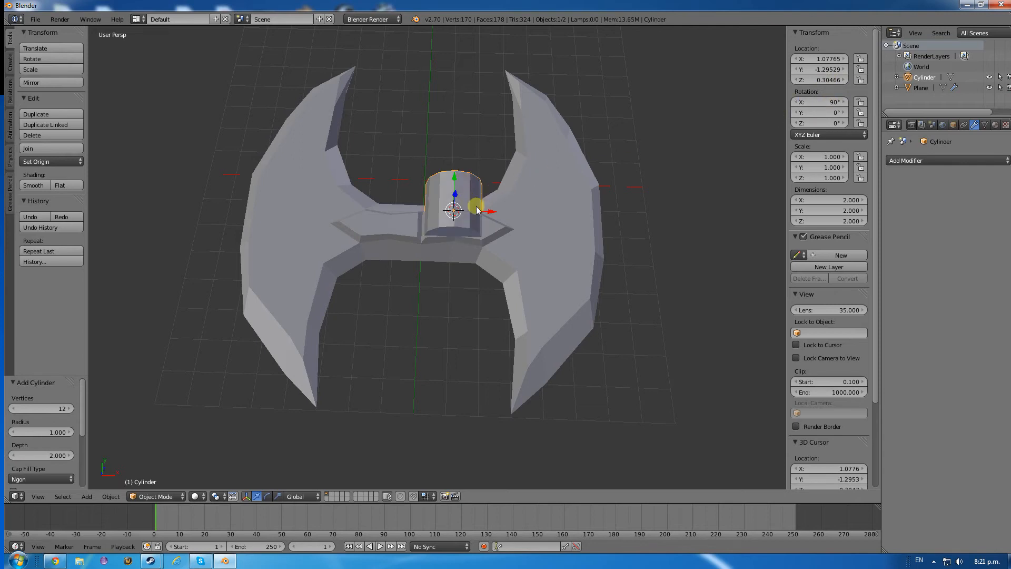
- Move the cylinder to about X -0.02, Y -2.07, Z -0.03 on the crossbar and scale it to about 0.82
{"action": "left_click_drag", "start_coordinate": [490, 211], "coordinate": [463, 213]}
{"action": "left_click_drag", "start_coordinate": [427, 174], "coordinate": [432, 205]}
{"action": "key", "text": "KP_1"}
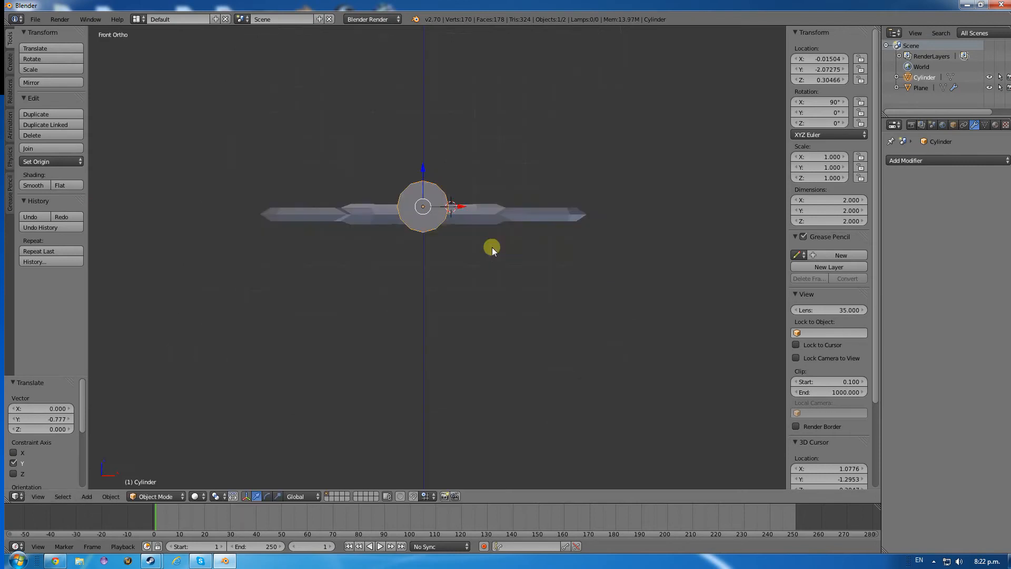
{"action": "left_click_drag", "start_coordinate": [422, 165], "coordinate": [425, 173]}
{"action": "key", "text": "s"}
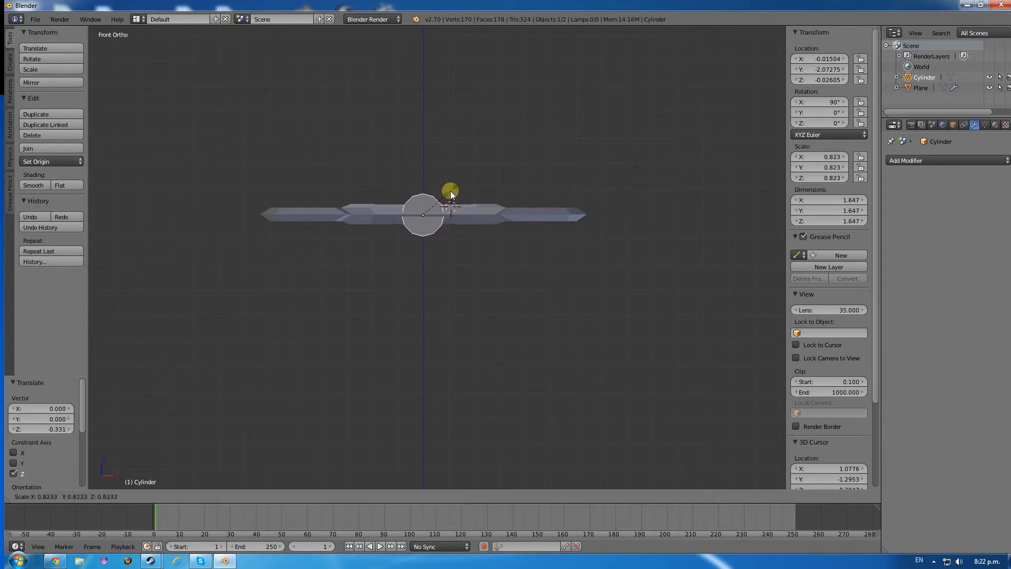
{"action": "left_click", "coordinate": [448, 191]}
- Lengthen the cylinder in Edit Mode by moving its end face on the negative Y side about -1.35 along Y
{"action": "mouse_move", "coordinate": [449, 190]}
{"action": "middle_mouse_down"}
{"action": "mouse_move", "coordinate": [447, 181]}
{"action": "mouse_move", "coordinate": [452, 261]}
{"action": "mouse_move", "coordinate": [501, 183]}
{"action": "mouse_move", "coordinate": [463, 202]}
{"action": "middle_mouse_up"}
{"action": "key", "text": "Tab"}
{"action": "right_click", "coordinate": [418, 234]}
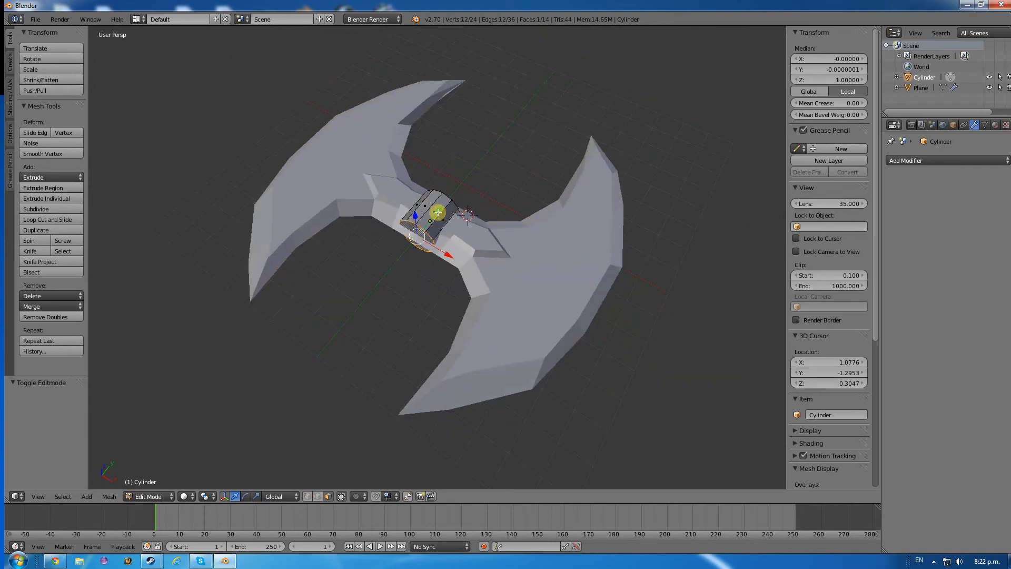
{"action": "key", "text": "g"}
{"action": "key", "text": "y"}
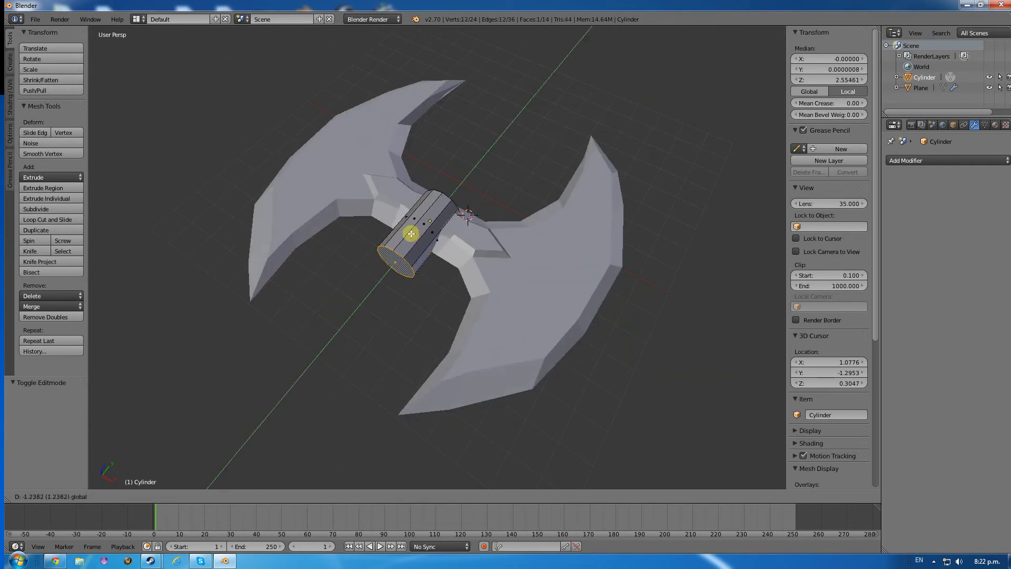
{"action": "left_click", "coordinate": [408, 238]}
- Extend the cylinder's opposite end by moving that end face about 0.79 along Y
{"action": "middle_click_drag", "start_coordinate": [542, 241], "coordinate": [386, 219]}
{"action": "right_click", "coordinate": [463, 244]}
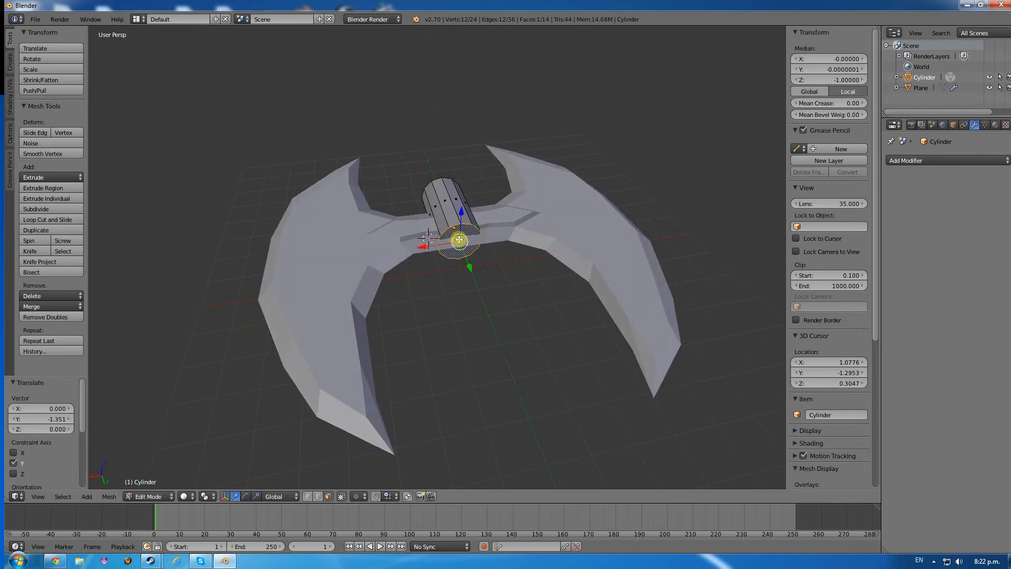
{"action": "key", "text": "g"}
{"action": "key", "text": "y"}
{"action": "left_click", "coordinate": [476, 280]}
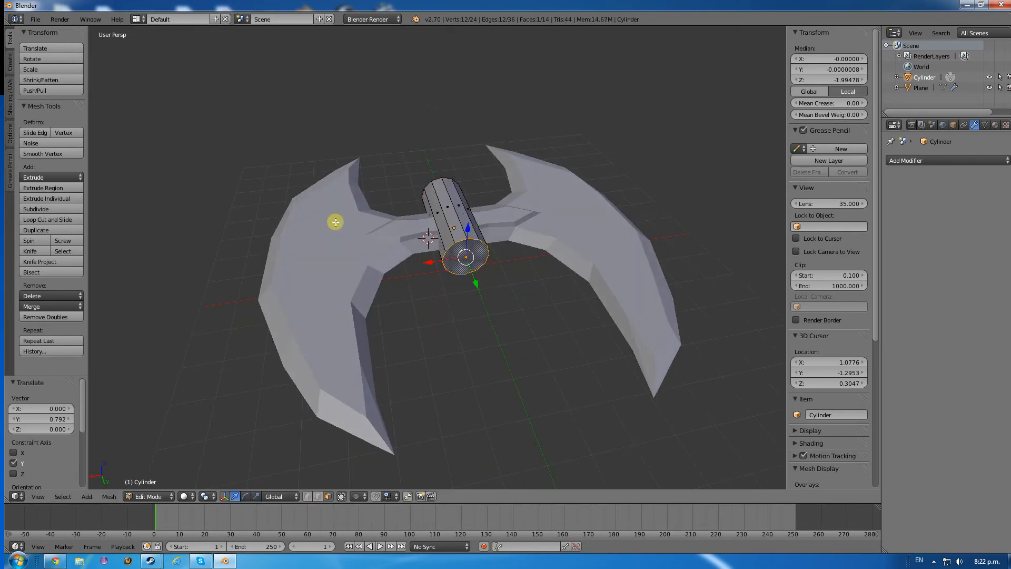
- Select both end faces of the cylinder and add a Bevel modifier to it
{"action": "middle_click_drag", "start_coordinate": [334, 221], "coordinate": [485, 260]}
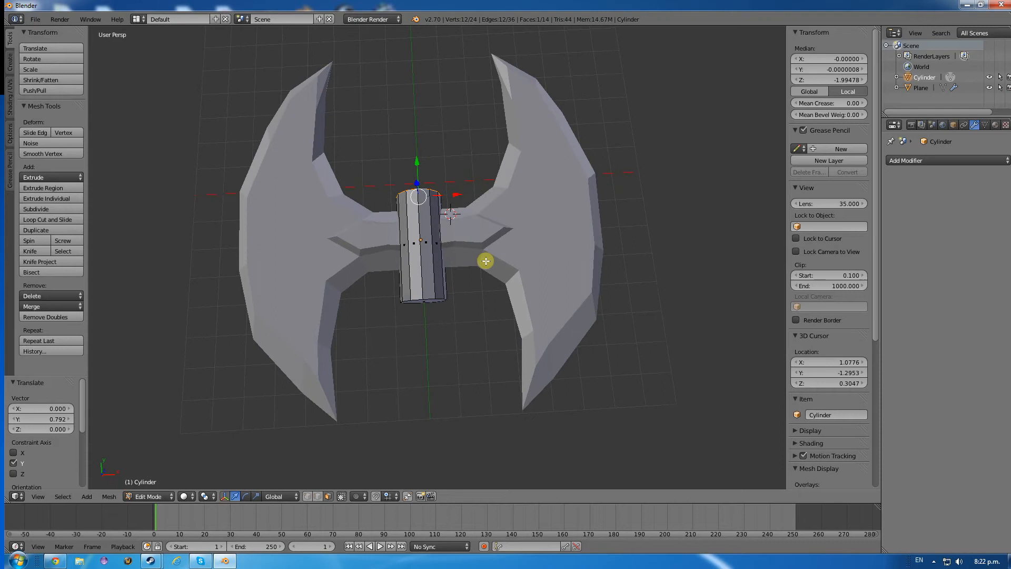
{"action": "right_click", "coordinate": [424, 300], "text": "shift"}
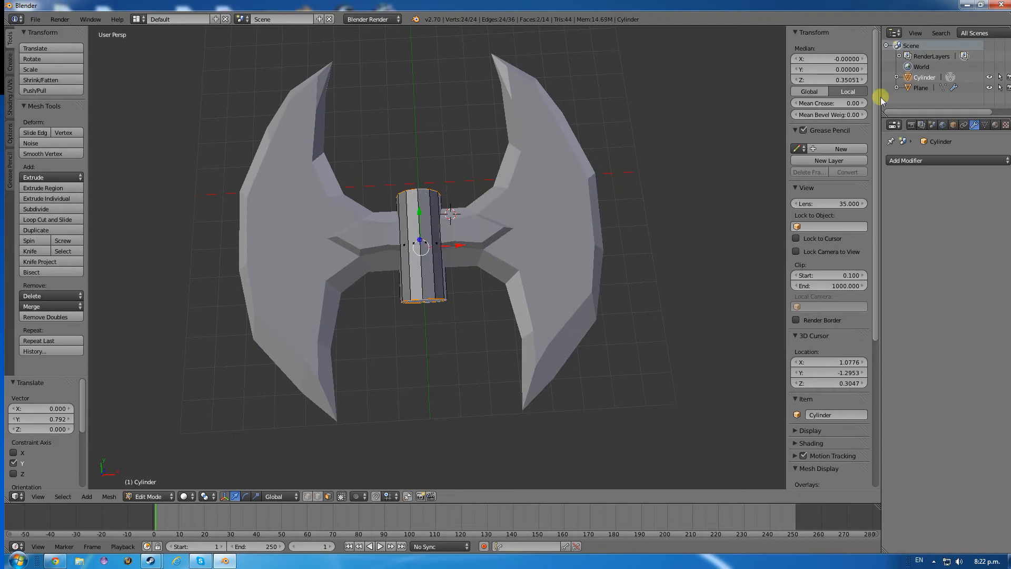
{"action": "left_click", "coordinate": [926, 159]}
{"action": "left_click", "coordinate": [759, 197]}
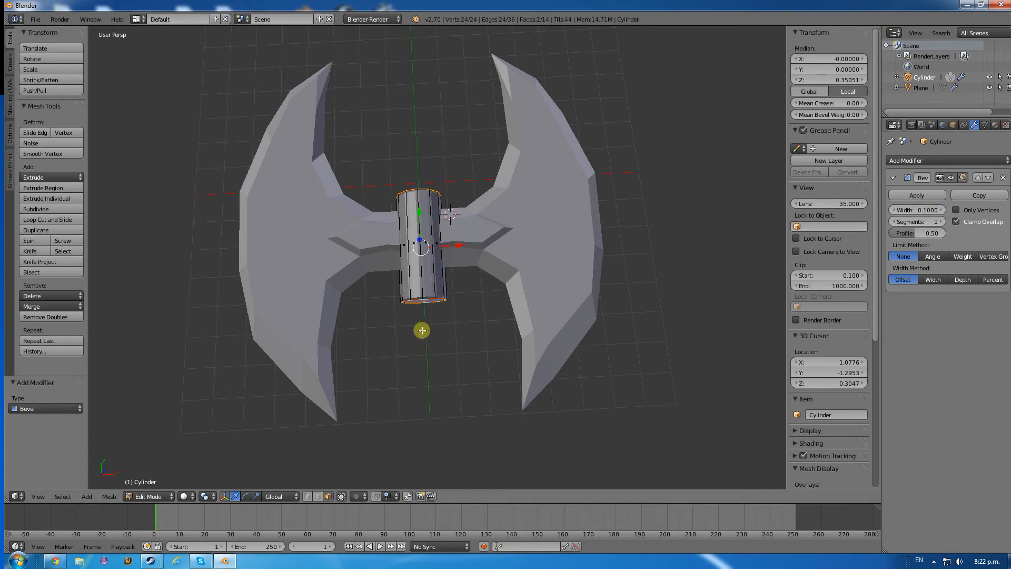
- Try the Angle, Weight and Vertex Group limit methods on the cylinder's bevel and return to None
{"action": "middle_click_drag", "start_coordinate": [422, 332], "coordinate": [435, 290]}
{"action": "scroll", "coordinate": [435, 289], "scroll_direction": "up", "scroll_amount": 5}
{"action": "scroll", "coordinate": [421, 244], "scroll_direction": "up", "scroll_amount": 3}
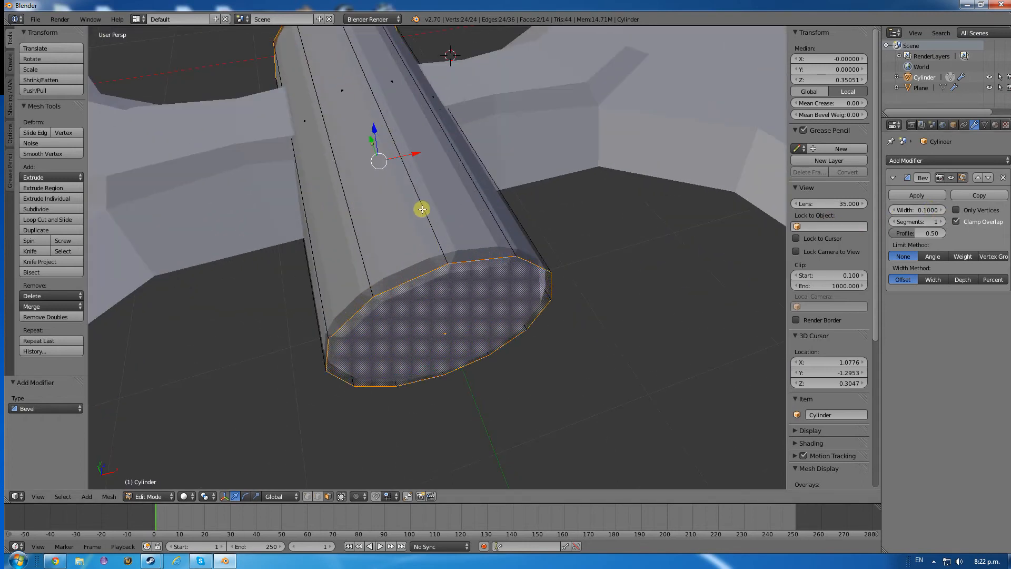
{"action": "left_click", "coordinate": [933, 259]}
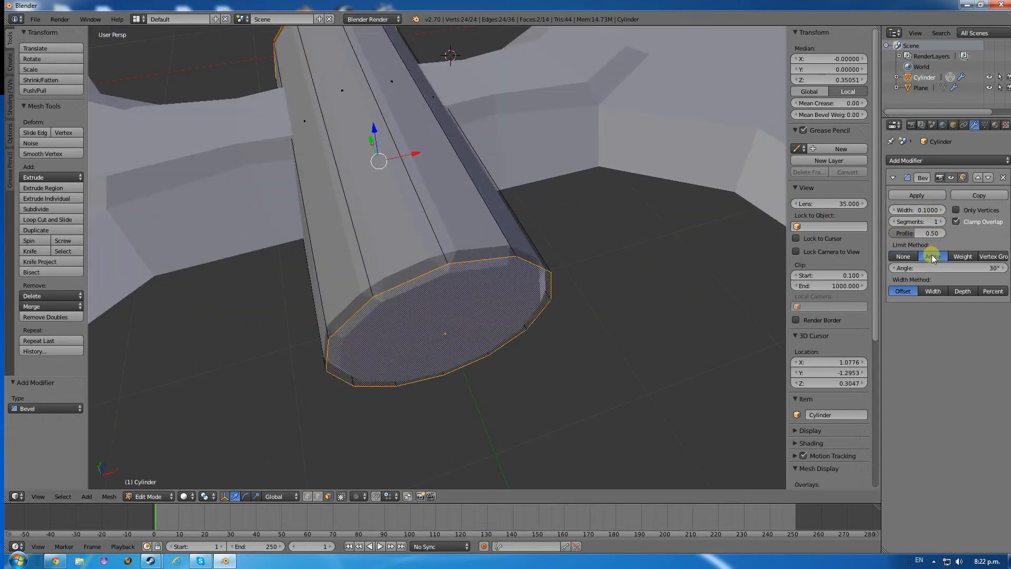
{"action": "left_click", "coordinate": [958, 257]}
{"action": "left_click", "coordinate": [989, 258]}
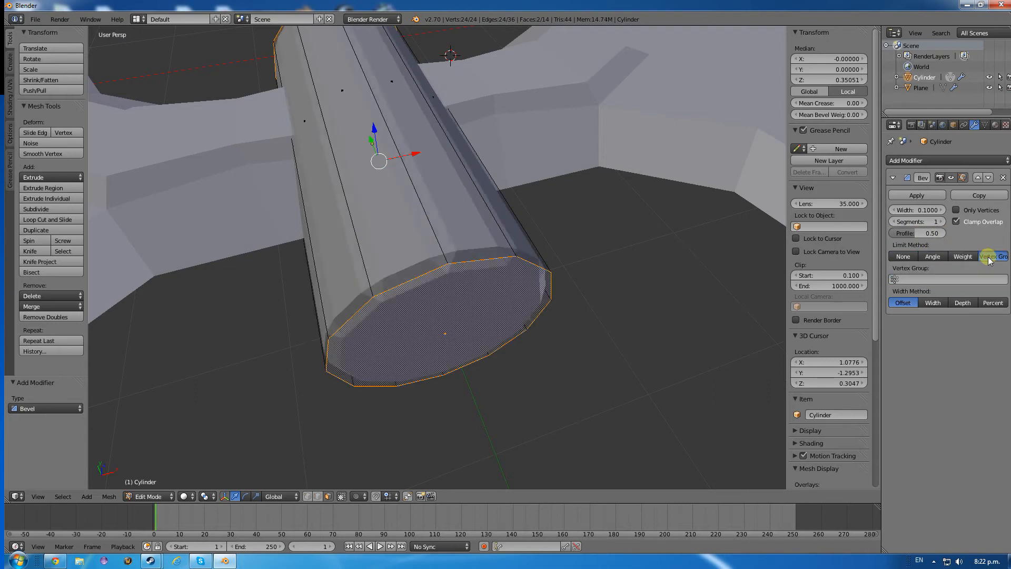
{"action": "left_click", "coordinate": [904, 257]}
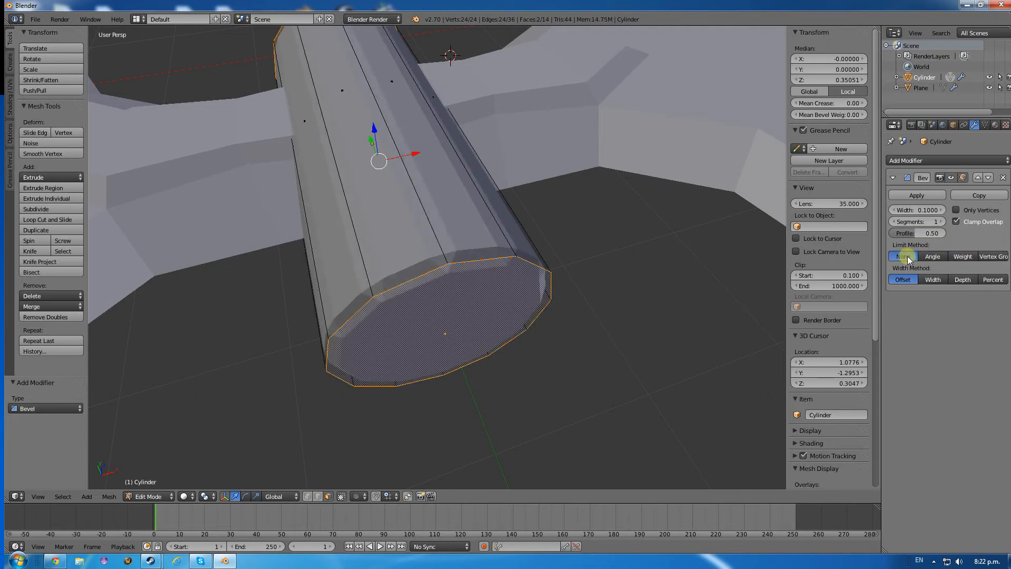
- Try Width as the bevel's width method and switch it to Depth
{"action": "left_click", "coordinate": [933, 281]}
{"action": "left_click", "coordinate": [959, 279]}
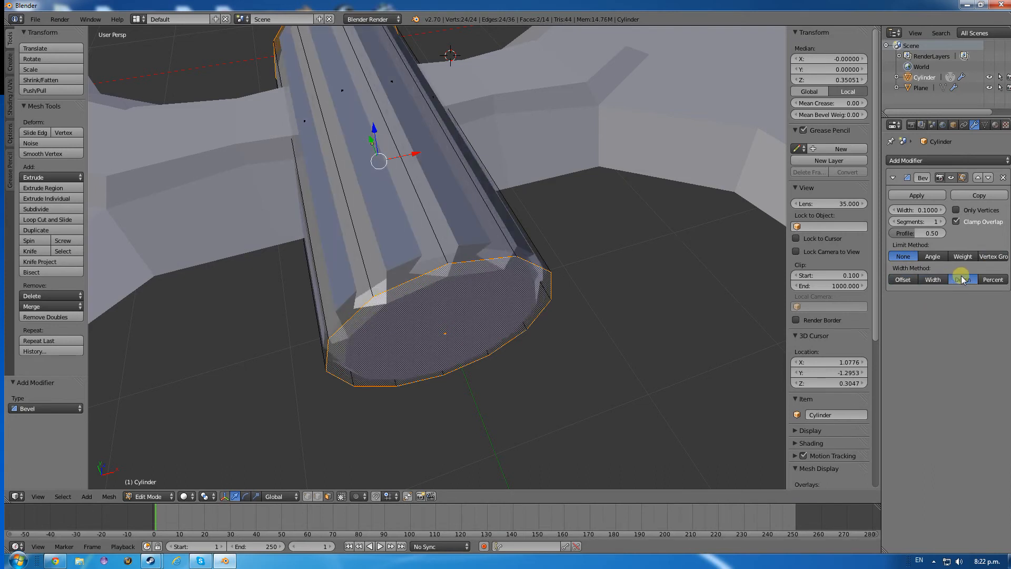
- Try Percent as the bevel's width method and set the method to Offset
{"action": "left_click", "coordinate": [993, 279]}
{"action": "left_click", "coordinate": [903, 279]}
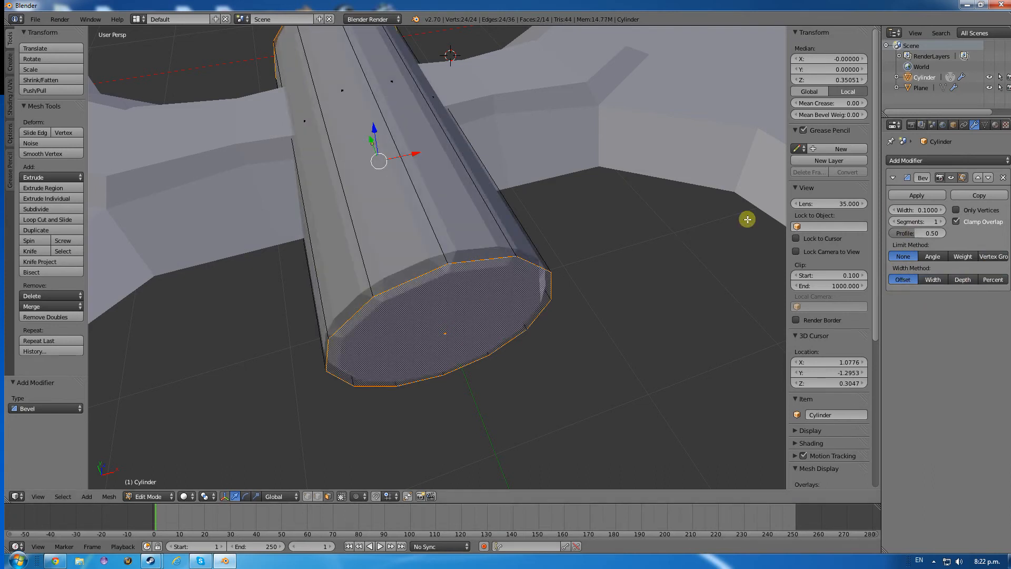
{"action": "middle_click_drag", "start_coordinate": [747, 219], "coordinate": [332, 266]}
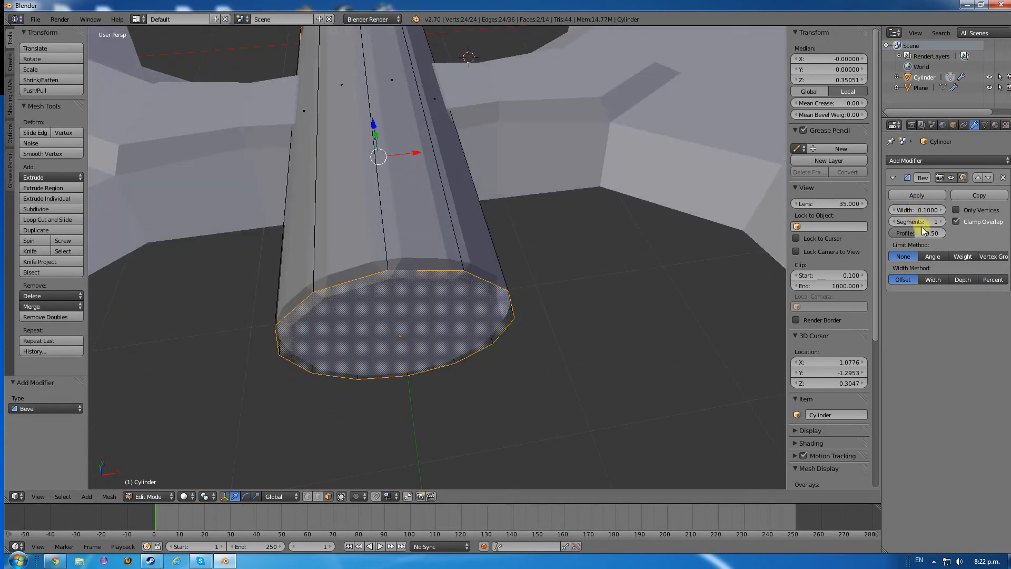
- Try the bevel's Only Vertices option with a width of 0.112 and turn the option back off
{"action": "left_click", "coordinate": [955, 209]}
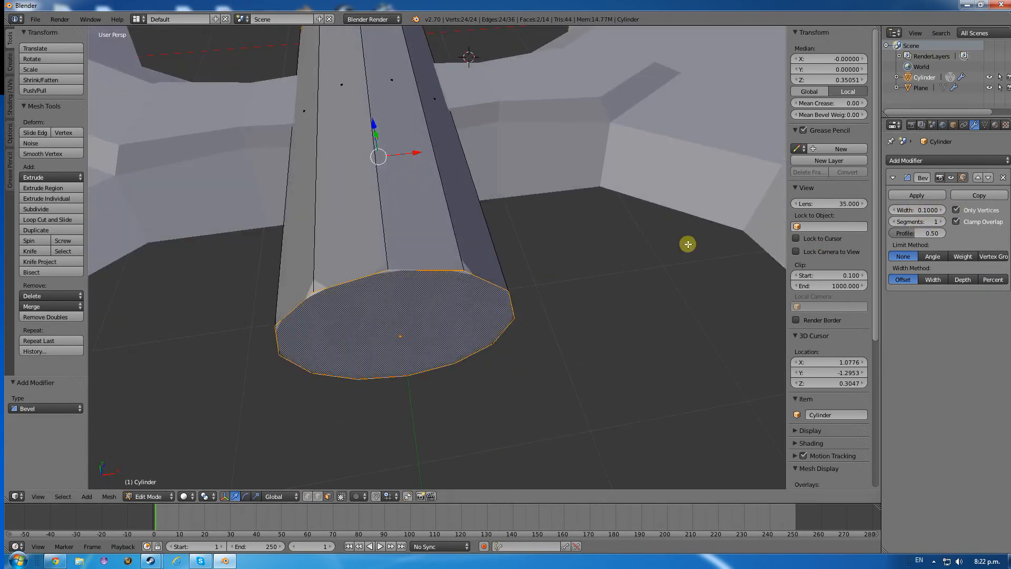
{"action": "left_click_drag", "start_coordinate": [906, 211], "coordinate": [904, 214]}
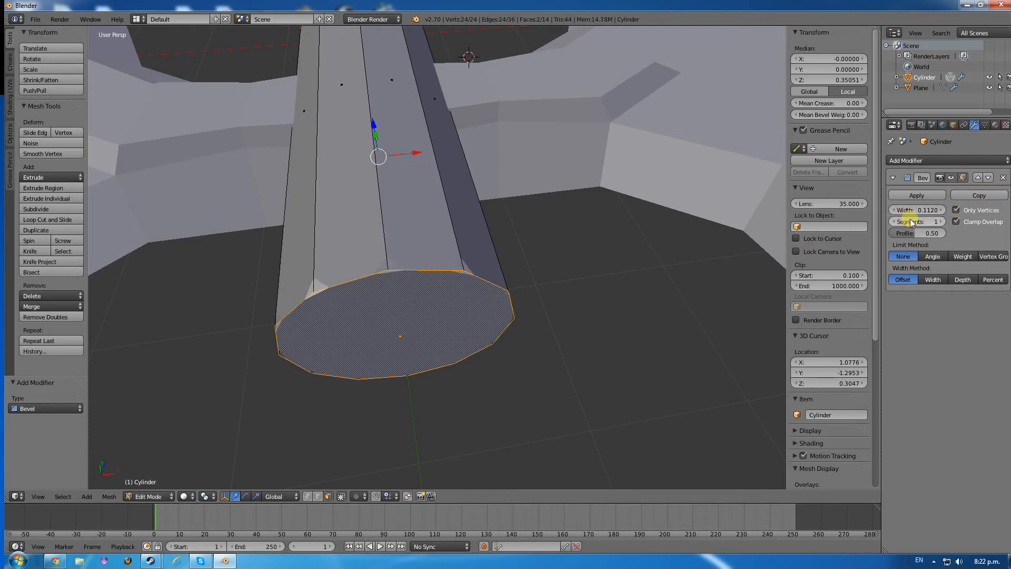
{"action": "left_click", "coordinate": [957, 209]}
- Turn off Clamp Overlap for the cylinder's bevel and set its profile to 0.64 and width to 0.152
{"action": "left_click", "coordinate": [955, 220]}
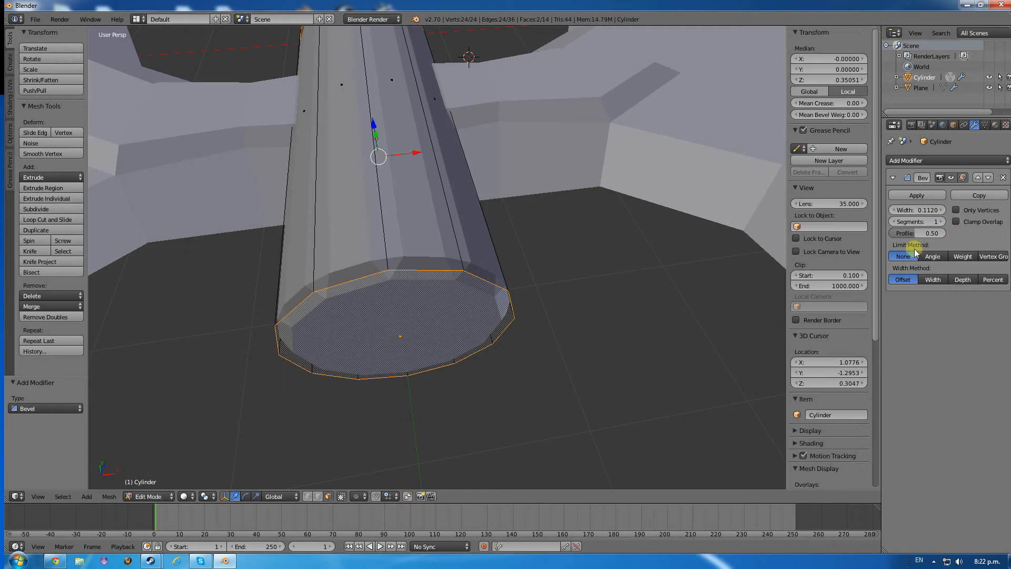
{"action": "left_click_drag", "start_coordinate": [919, 234], "coordinate": [926, 205]}
{"action": "middle_click_drag", "start_coordinate": [390, 166], "coordinate": [406, 261]}
- Switch the cylinder to Object Mode and apply its Bevel modifier
{"action": "key", "text": "Tab"}
{"action": "key", "text": "Tab"}
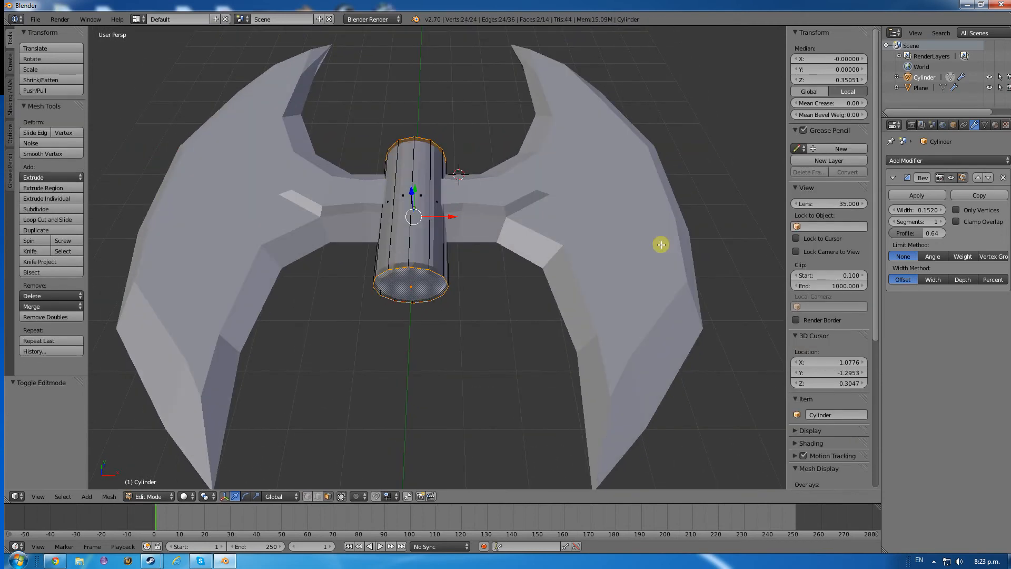
{"action": "left_click", "coordinate": [915, 198]}
{"action": "key", "text": "Tab"}
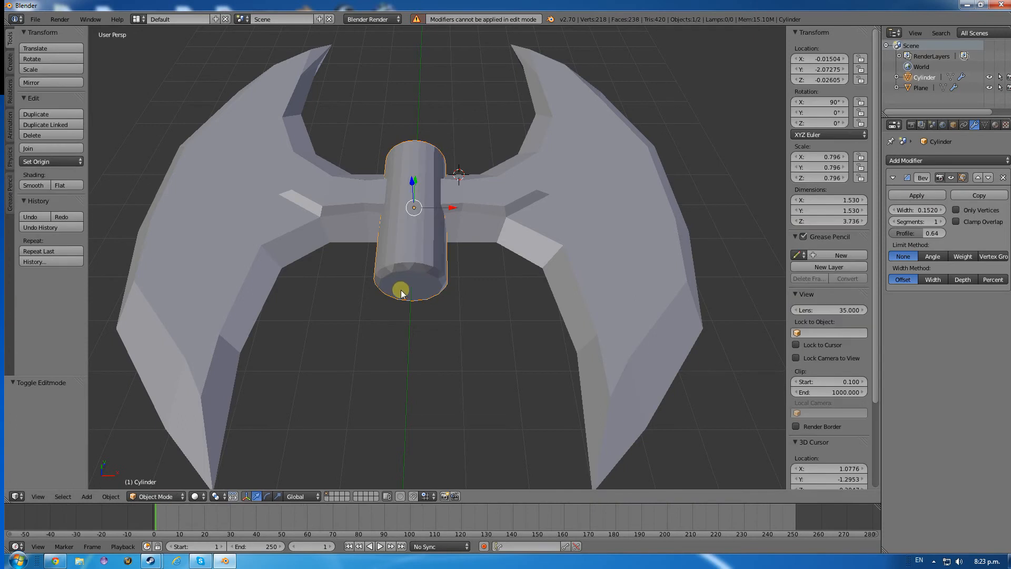
{"action": "key", "text": "Tab"}
{"action": "left_click", "coordinate": [926, 196]}
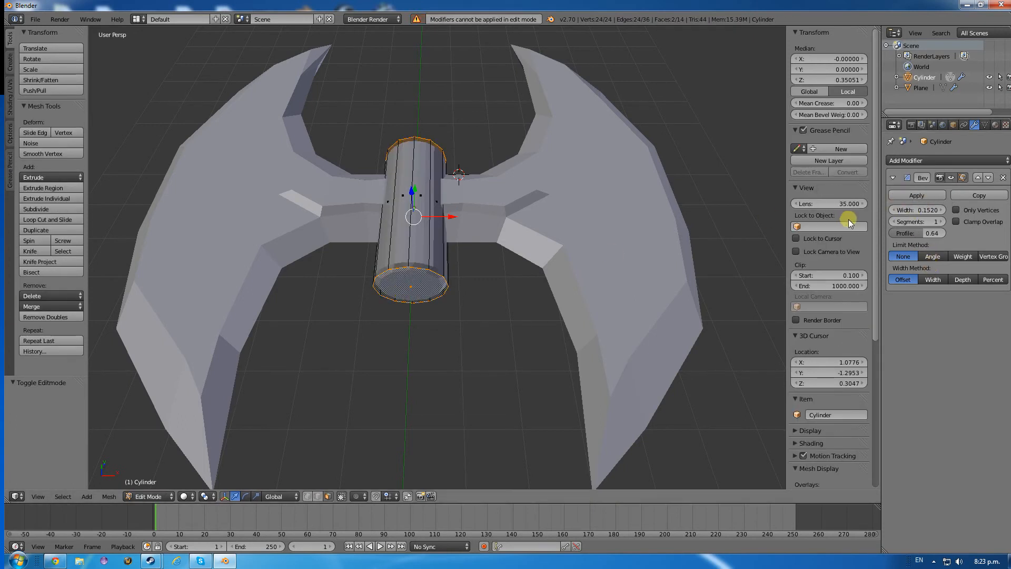
{"action": "key", "text": "Tab"}
{"action": "left_click", "coordinate": [924, 197]}
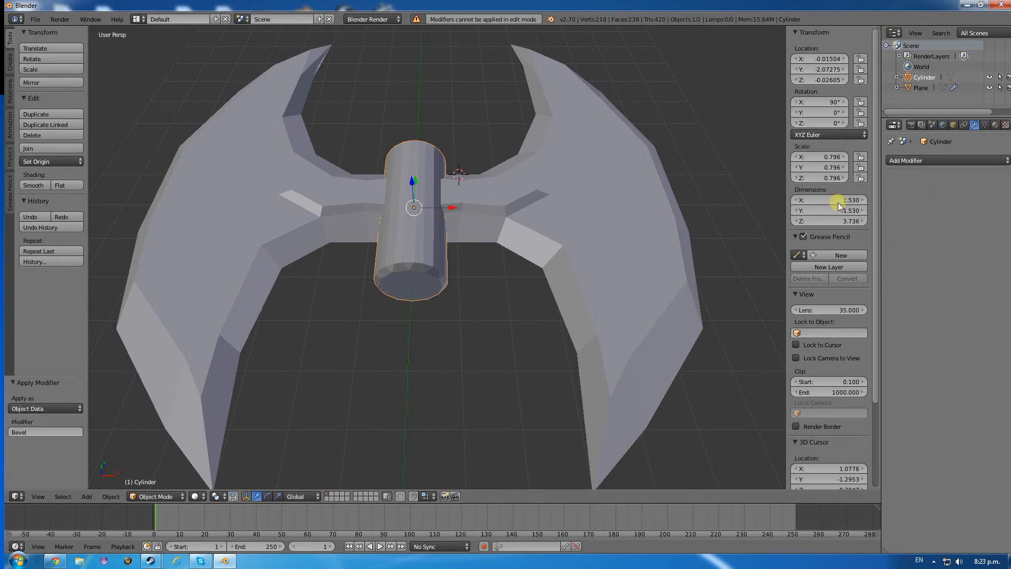
- In Edit Mode, extrude the cylinder's negative-Y end face about 0.13 outward and scale it up by about 1.18
{"action": "key", "text": "Tab"}
{"action": "middle_click_drag", "start_coordinate": [417, 285], "coordinate": [422, 248]}
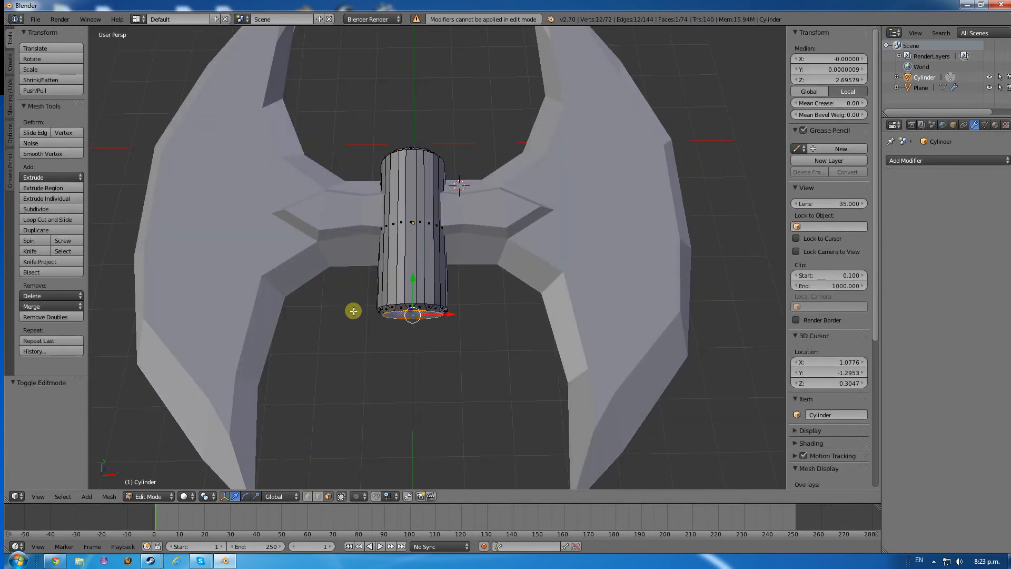
{"action": "middle_click_drag", "start_coordinate": [353, 310], "coordinate": [350, 351]}
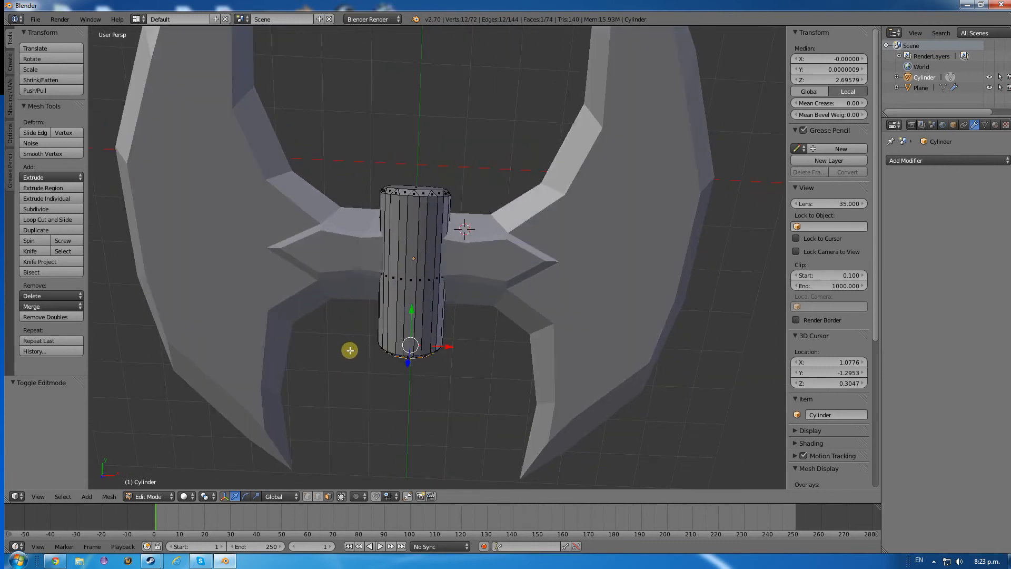
{"action": "middle_click_drag", "start_coordinate": [391, 269], "coordinate": [481, 292]}
{"action": "key", "text": "e"}
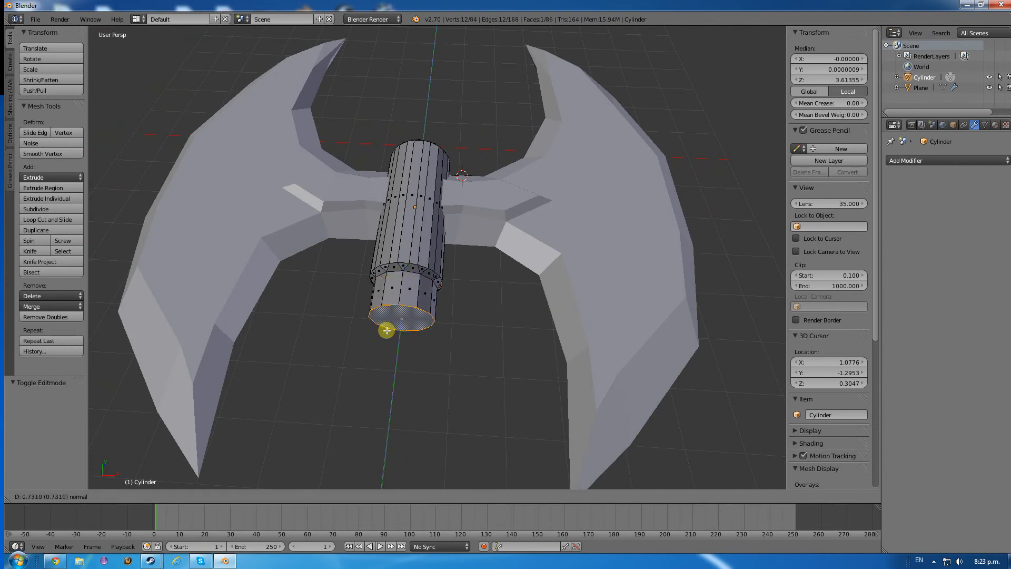
{"action": "left_click", "coordinate": [398, 305]}
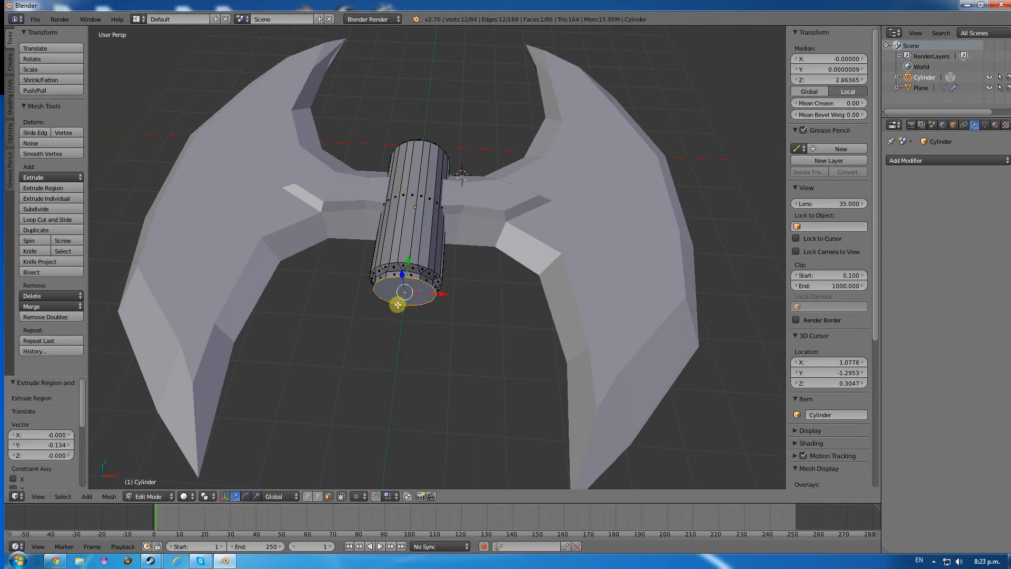
{"action": "key", "text": "s"}
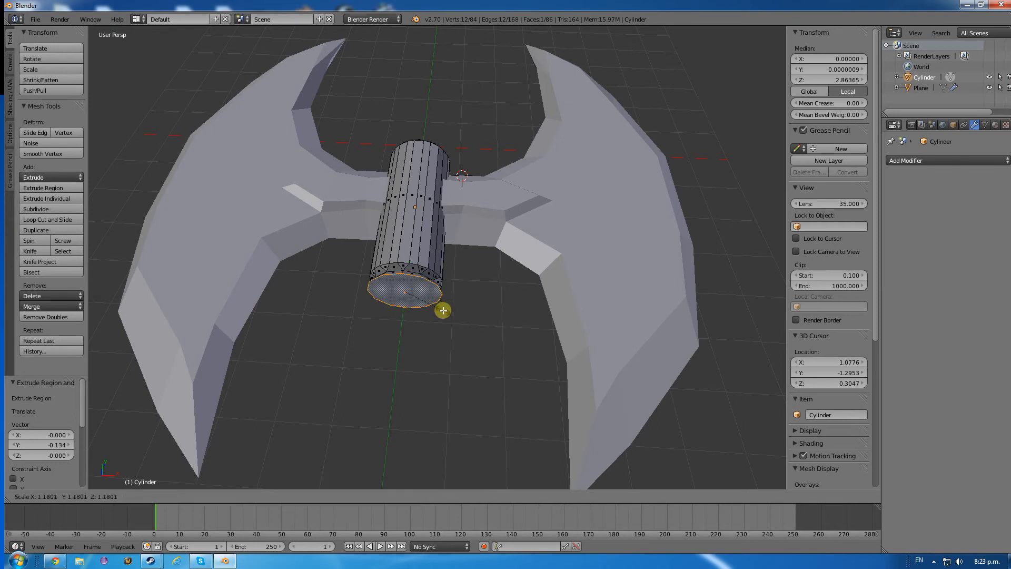
{"action": "left_click", "coordinate": [443, 310]}
- Extrude the widened end face about 0.79 further along negative Y and scale it down to about 0.77
{"action": "key", "text": "e"}
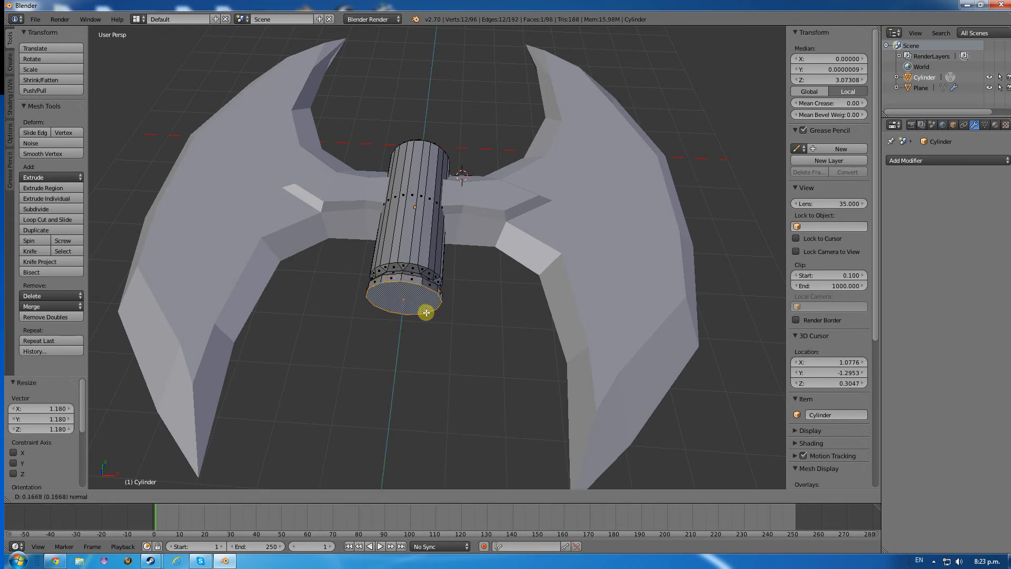
{"action": "left_click", "coordinate": [417, 342]}
{"action": "key", "text": "s"}
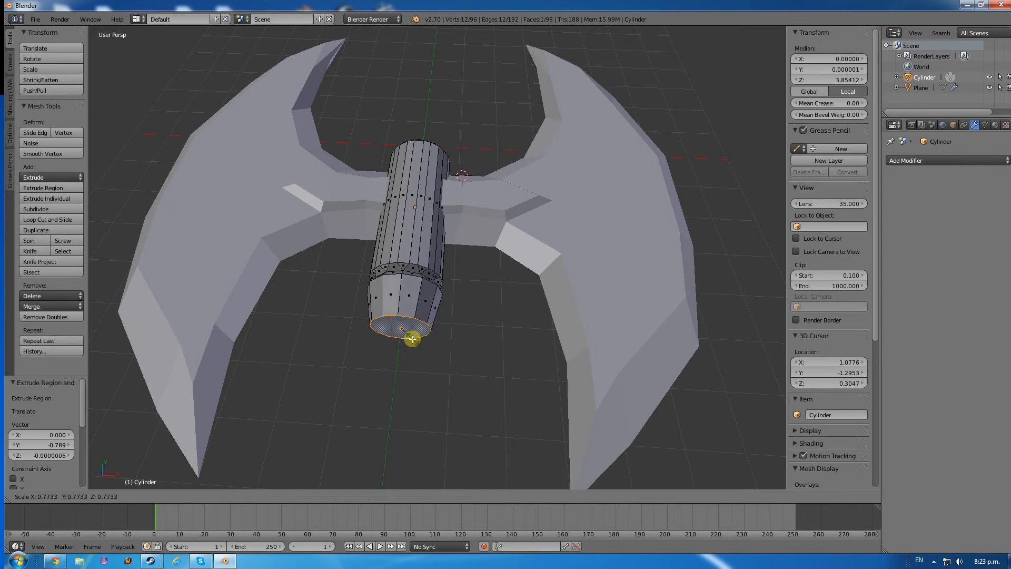
{"action": "left_click", "coordinate": [406, 315]}
- Try narrowing the end face by extruding it in place and scaling it down, and undo both operations
{"action": "middle_click_drag", "start_coordinate": [402, 307], "coordinate": [387, 293]}
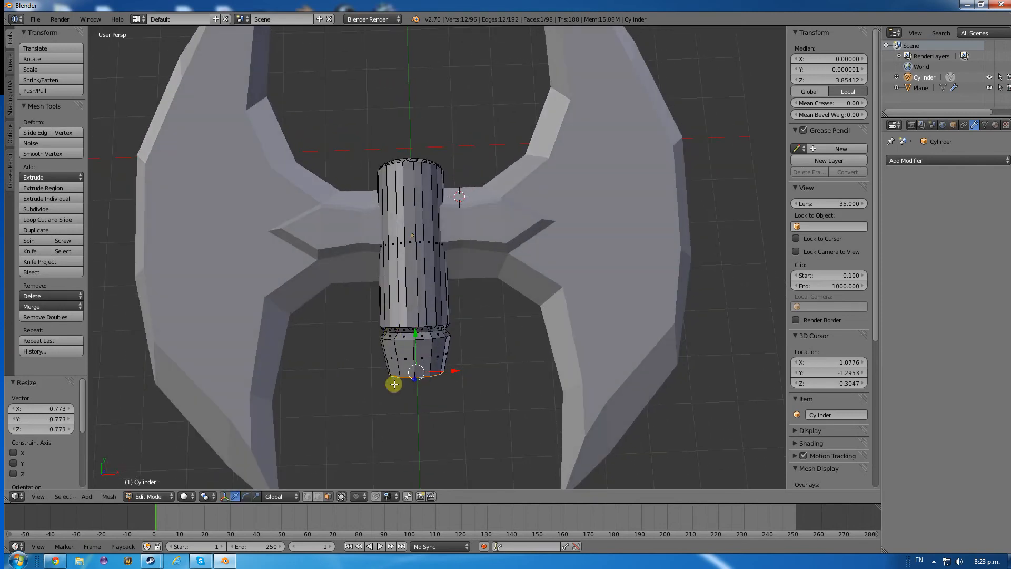
{"action": "middle_click_drag", "start_coordinate": [390, 379], "coordinate": [401, 283]}
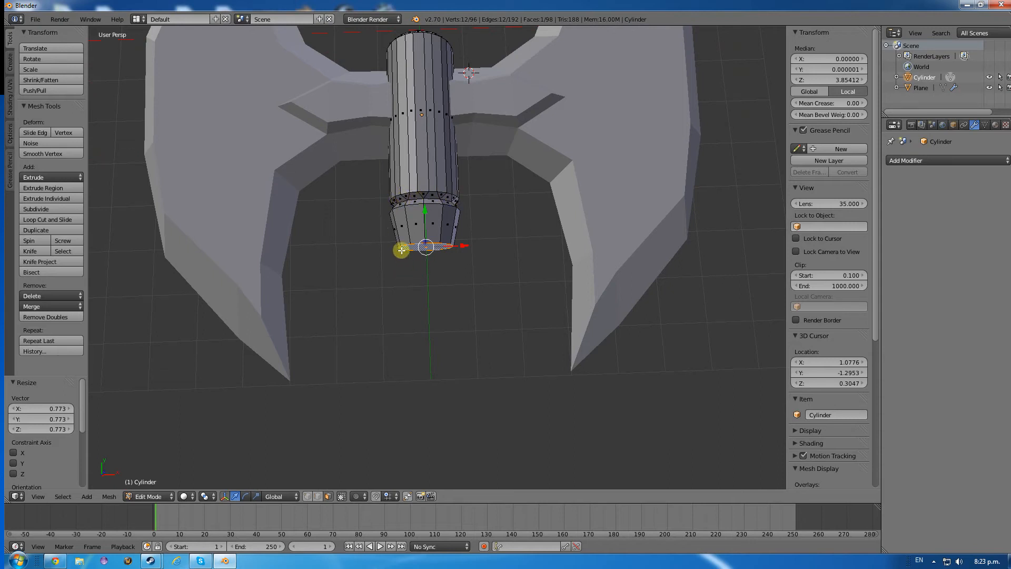
{"action": "key", "text": "e"}
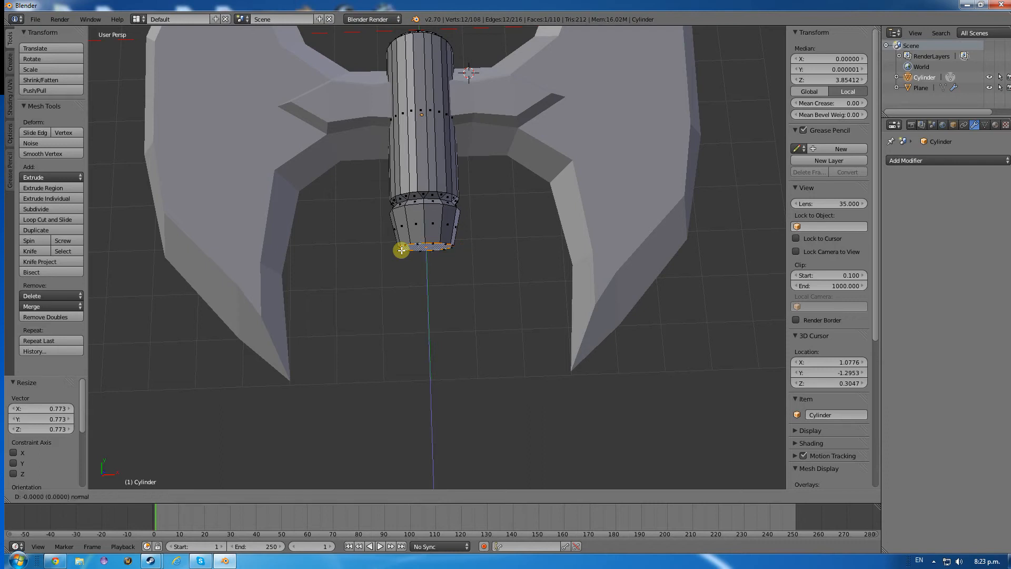
{"action": "right_click", "coordinate": [402, 250]}
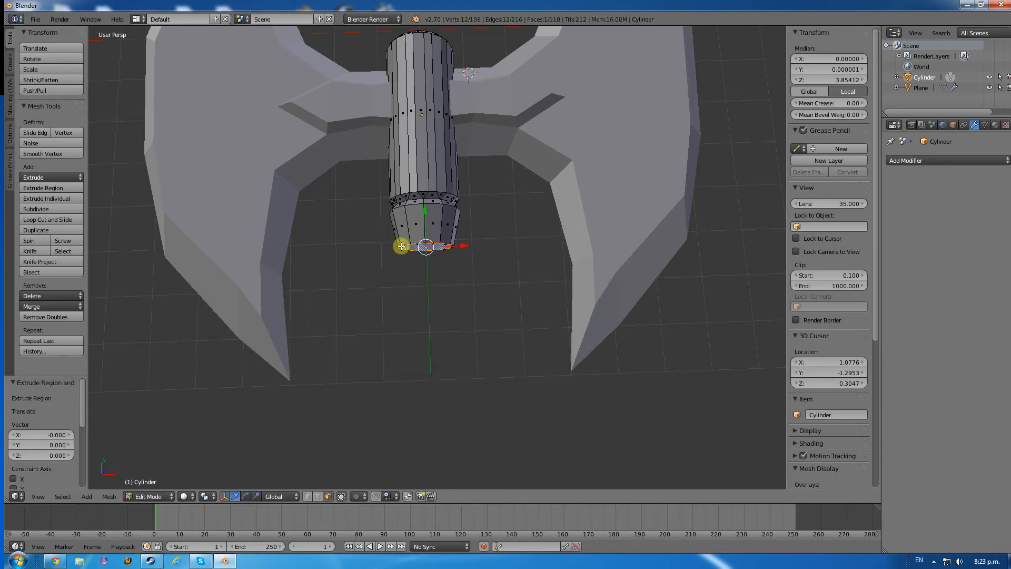
{"action": "scroll", "coordinate": [424, 271], "scroll_direction": "up", "scroll_amount": 5}
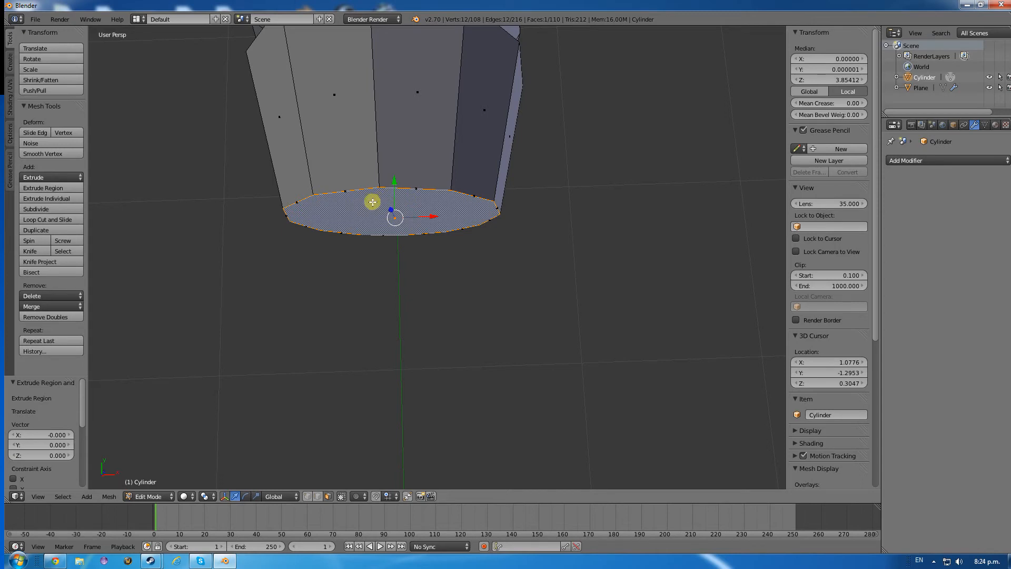
{"action": "key", "text": "s"}
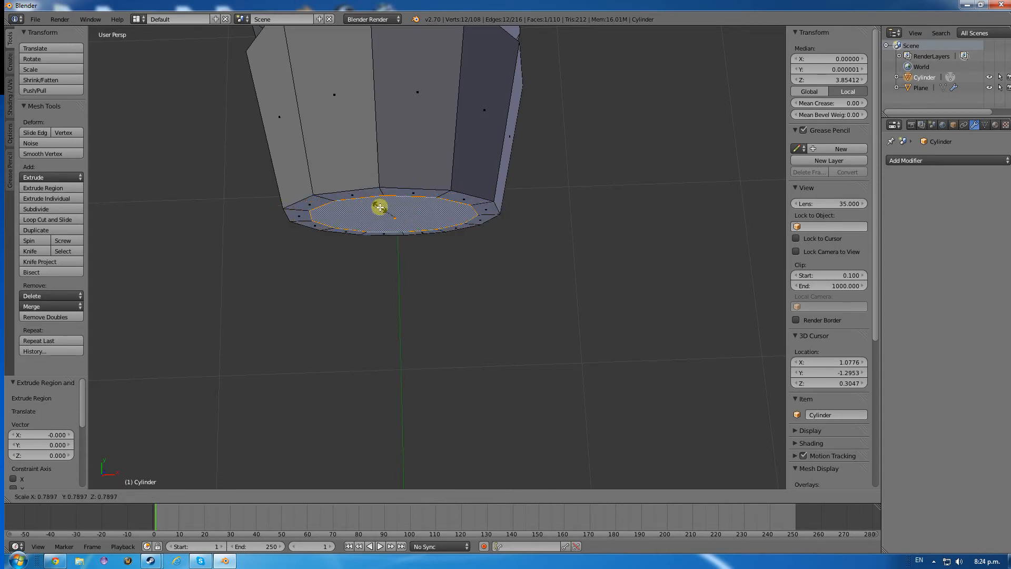
{"action": "left_click", "coordinate": [384, 208]}
{"action": "key", "text": "ctrl+z"}
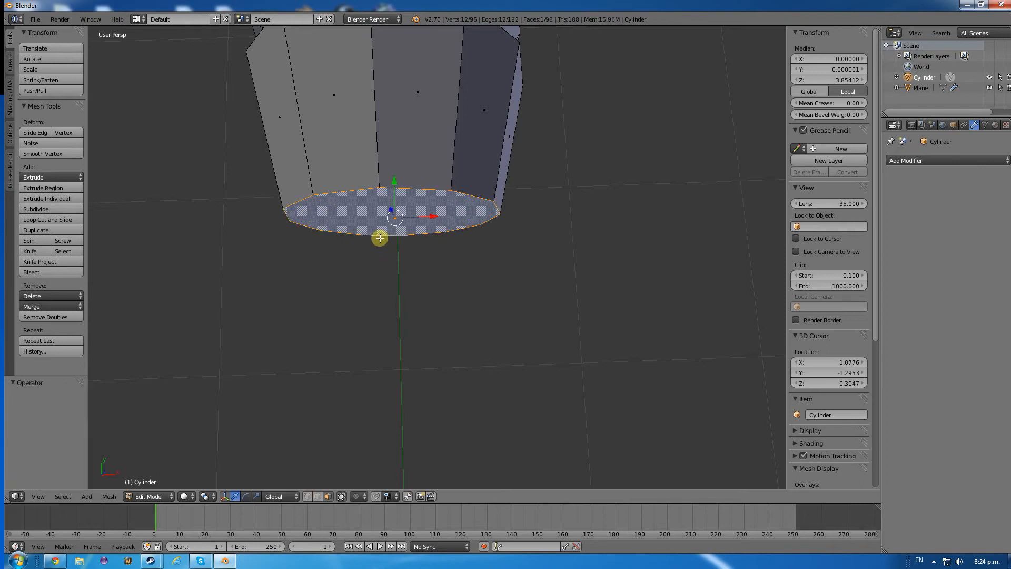
- Inset the tapered end face with a thickness of about 0.093, keeping the inner face selected
{"action": "key", "text": "i"}
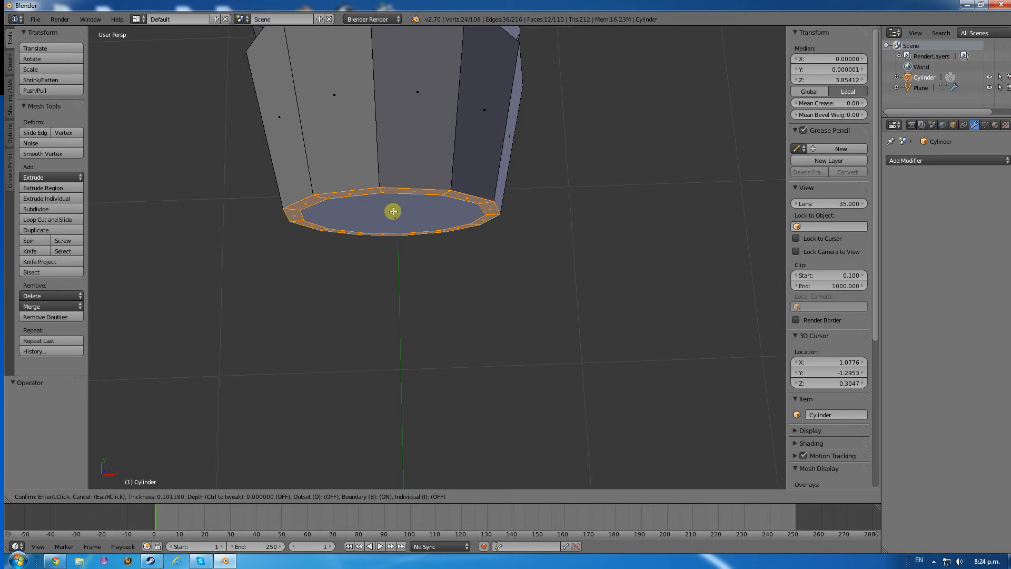
{"action": "left_click", "coordinate": [397, 211]}
{"action": "left_click", "coordinate": [394, 215]}
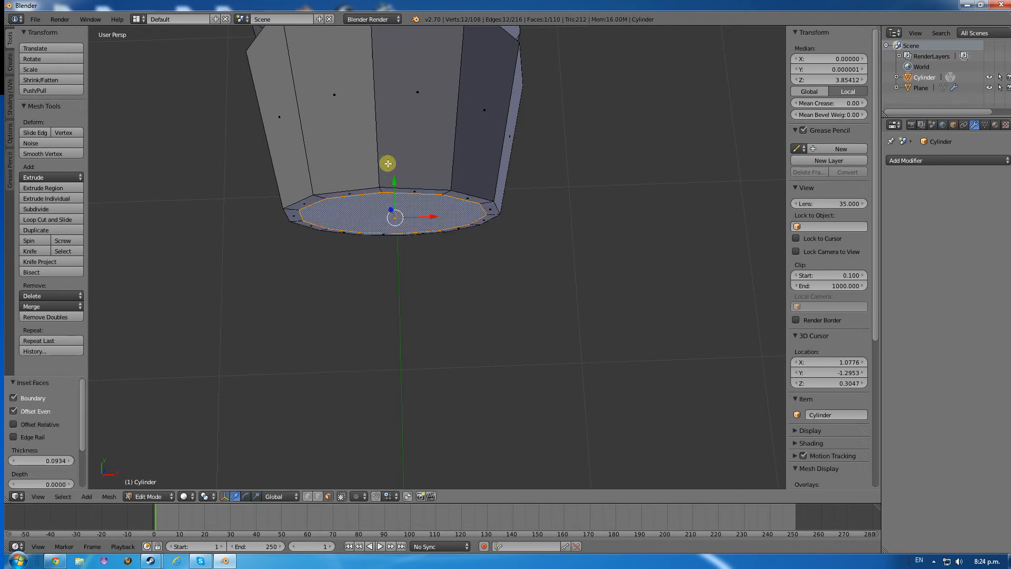
- In top orthographic view, extrude the inner end face about 4.74 along negative Y and scale it to about 0.78
{"action": "scroll", "coordinate": [399, 174], "scroll_direction": "down", "scroll_amount": 2}
{"action": "key", "text": "KP_7"}
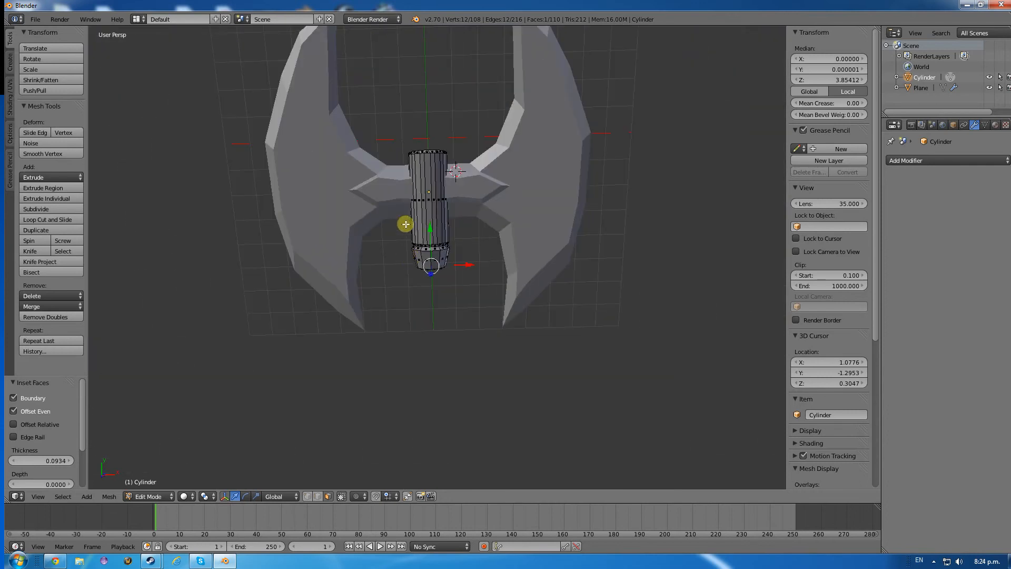
{"action": "key", "text": "KP_5"}
{"action": "key", "text": "e"}
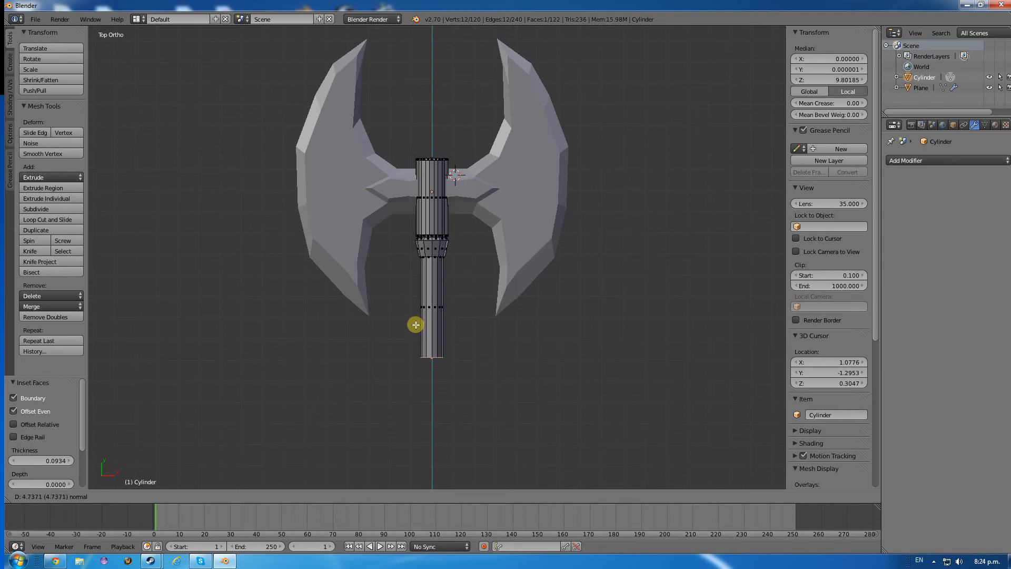
{"action": "left_click", "coordinate": [415, 325]}
{"action": "key", "text": "s"}
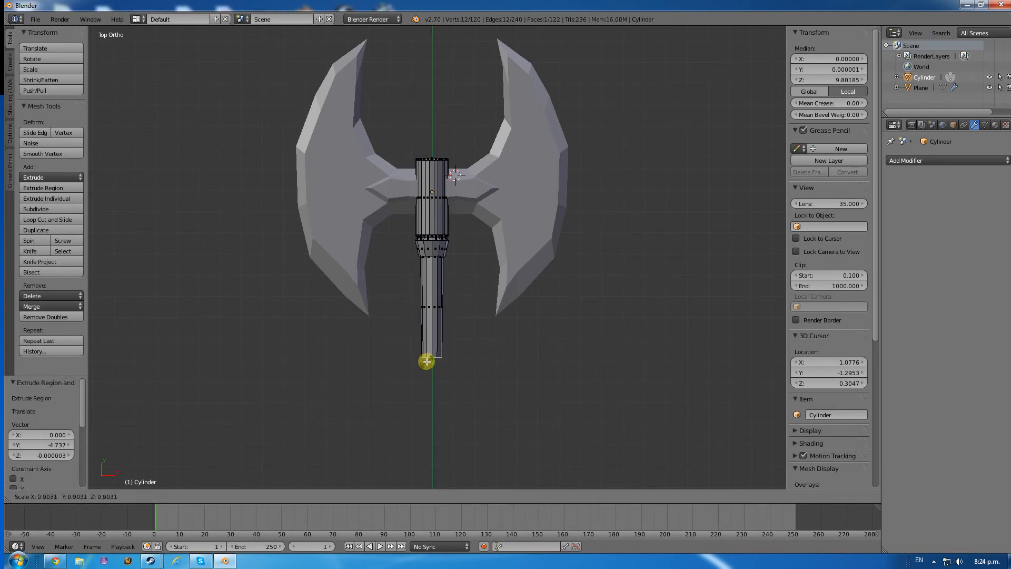
{"action": "left_click", "coordinate": [426, 357]}
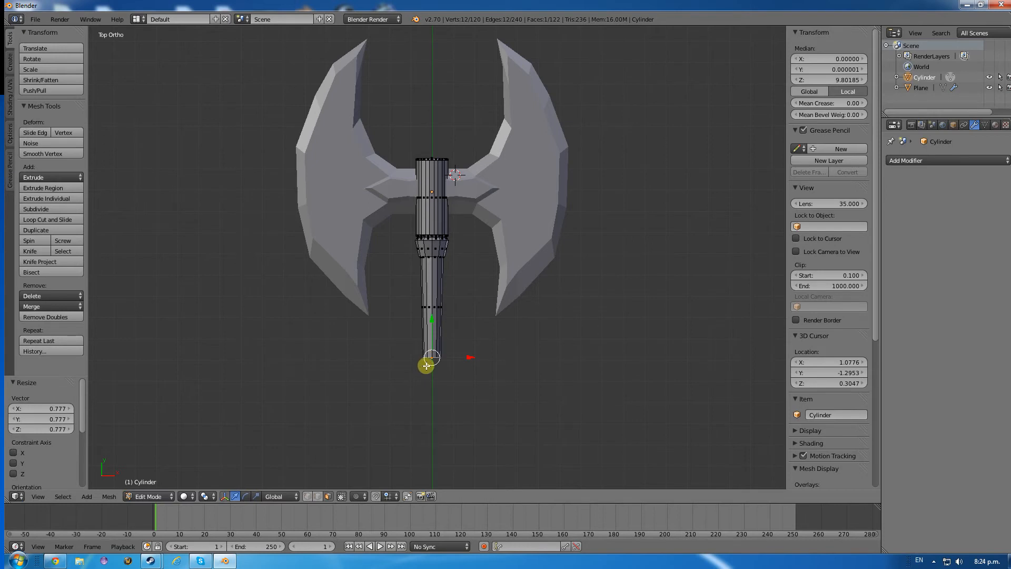
- Extrude the shaft's end face about 3.9 further along negative Y and scale it up by about 1.11
{"action": "key", "text": "e"}
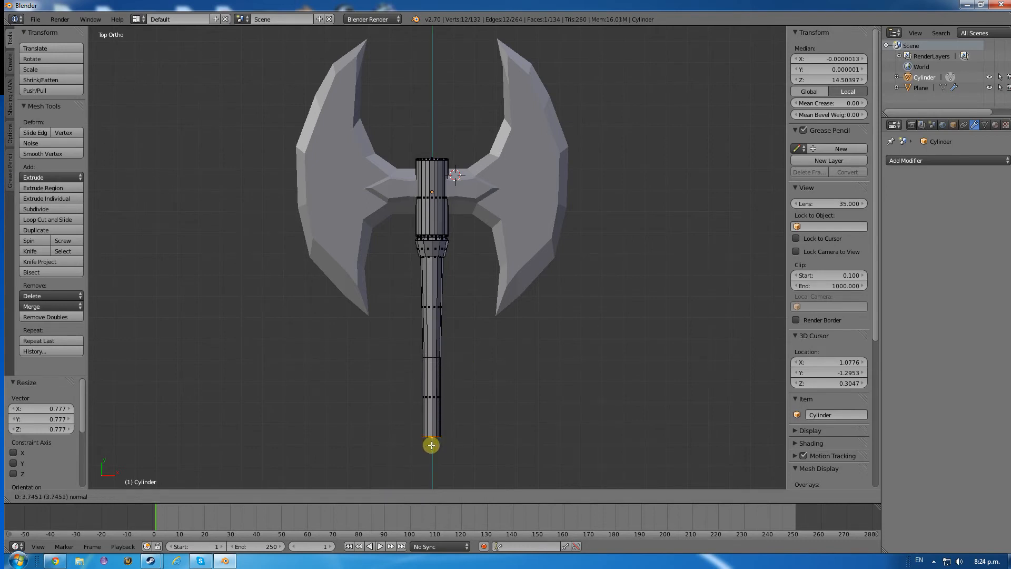
{"action": "left_click", "coordinate": [432, 447]}
{"action": "key", "text": "e"}
{"action": "right_click", "coordinate": [435, 448]}
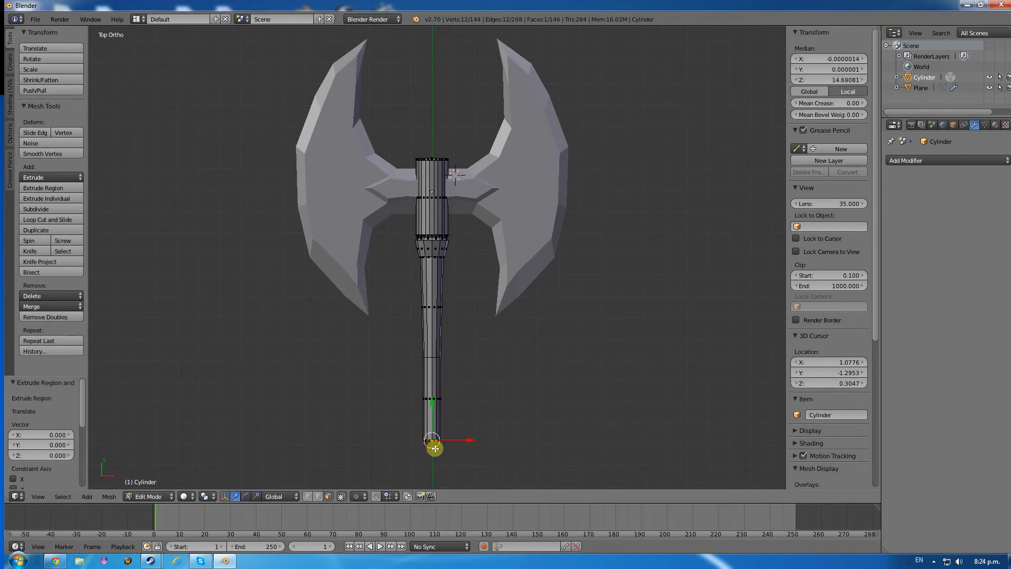
{"action": "key", "text": "ctrl+z"}
{"action": "key", "text": "s"}
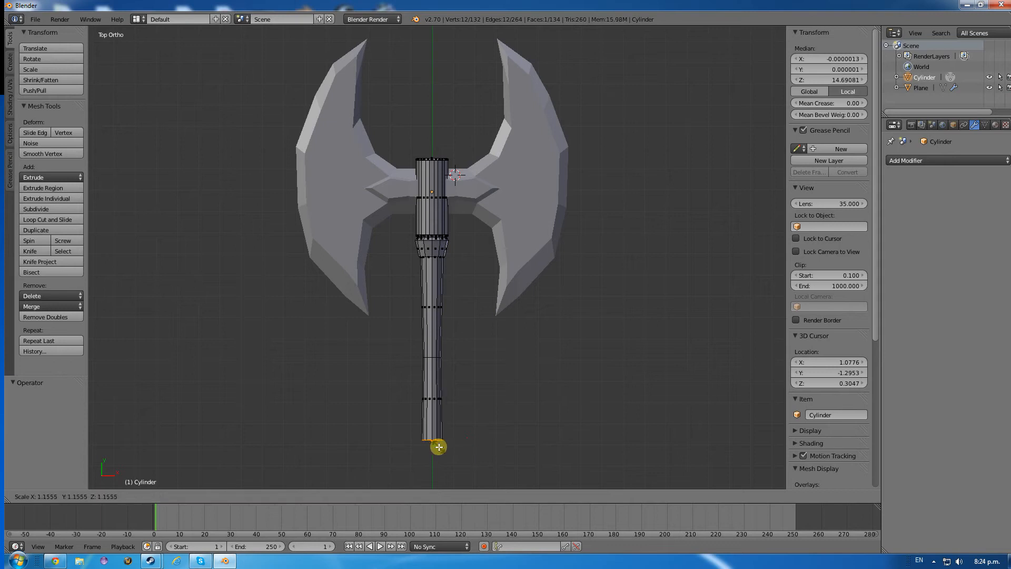
{"action": "left_click", "coordinate": [438, 447]}
- Extrude the shaft's end face in place and scale it up by about 1.40 to form a wider step
{"action": "middle_click_drag", "start_coordinate": [456, 448], "coordinate": [454, 317], "text": "shift"}
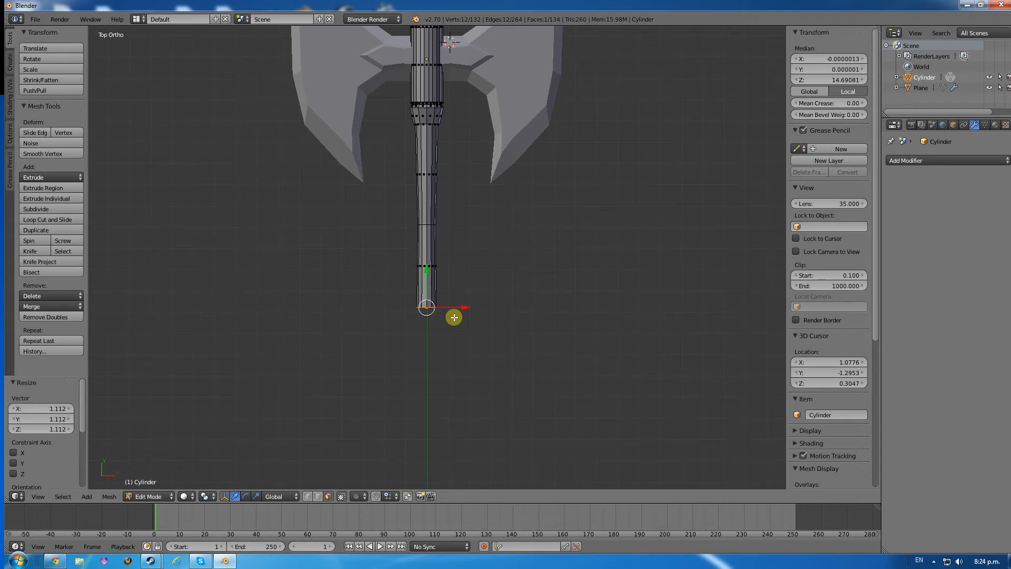
{"action": "key", "text": "e"}
{"action": "right_click", "coordinate": [454, 317]}
{"action": "key", "text": "s"}
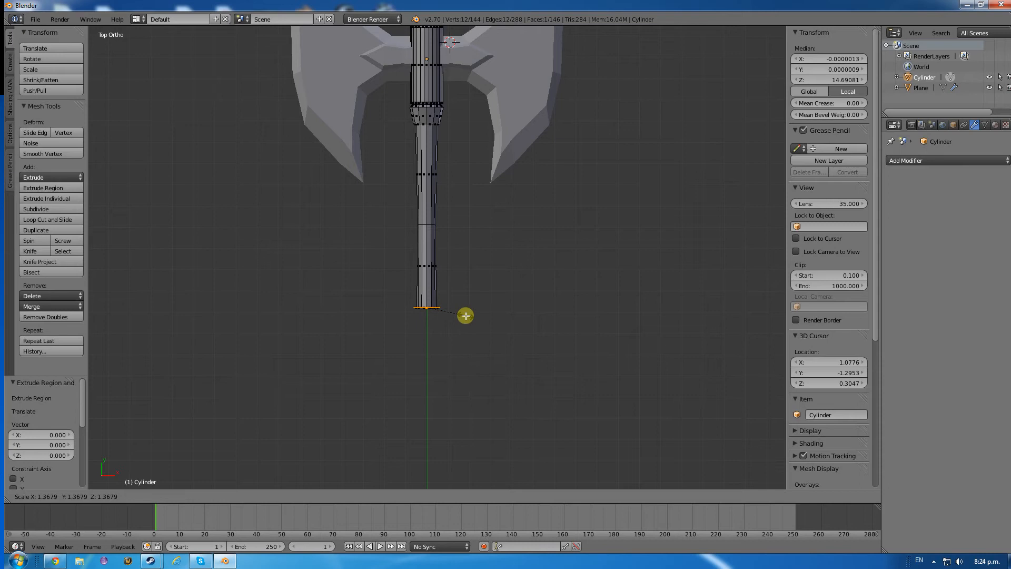
{"action": "left_click", "coordinate": [467, 315]}
- Extrude the widened end face about 1.31 along negative Y and scale it up by about 1.06
{"action": "key", "text": "e"}
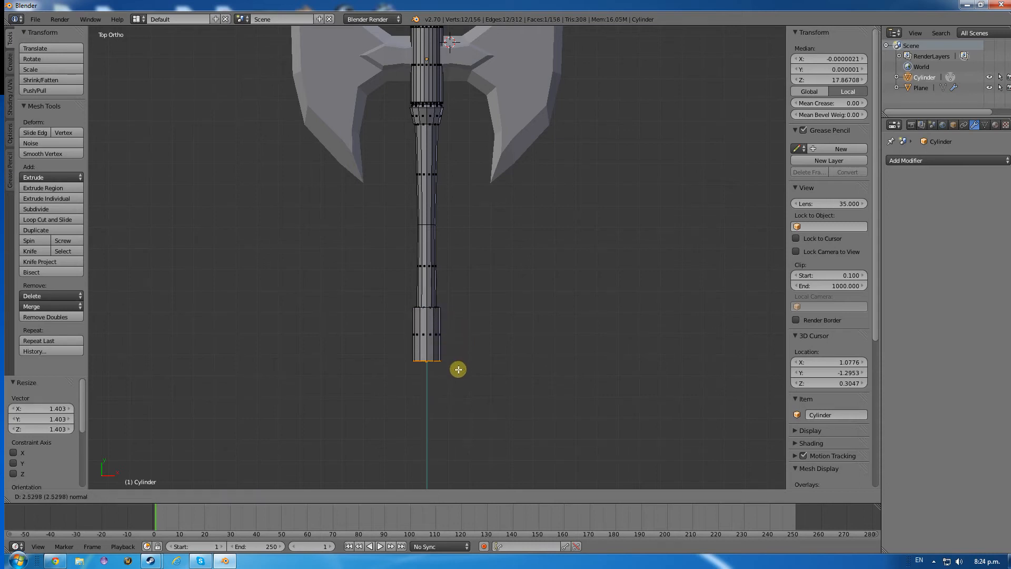
{"action": "left_click", "coordinate": [459, 345]}
{"action": "key", "text": "s"}
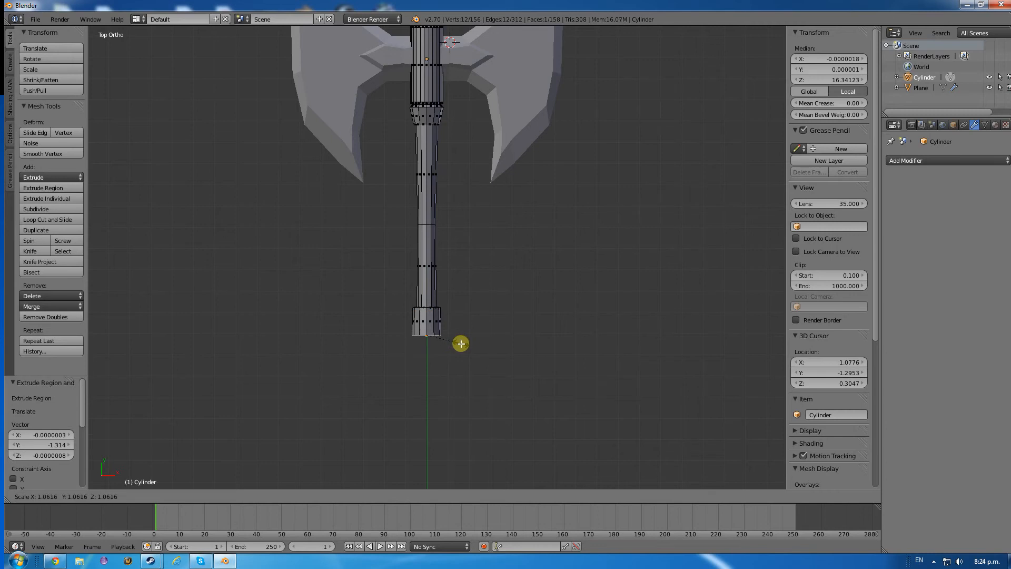
{"action": "left_click", "coordinate": [461, 344]}
- Extrude the end face another 1.36 or so along negative Y and scale it down to about 0.909
{"action": "key", "text": "e"}
{"action": "left_click", "coordinate": [455, 373]}
{"action": "key", "text": "s"}
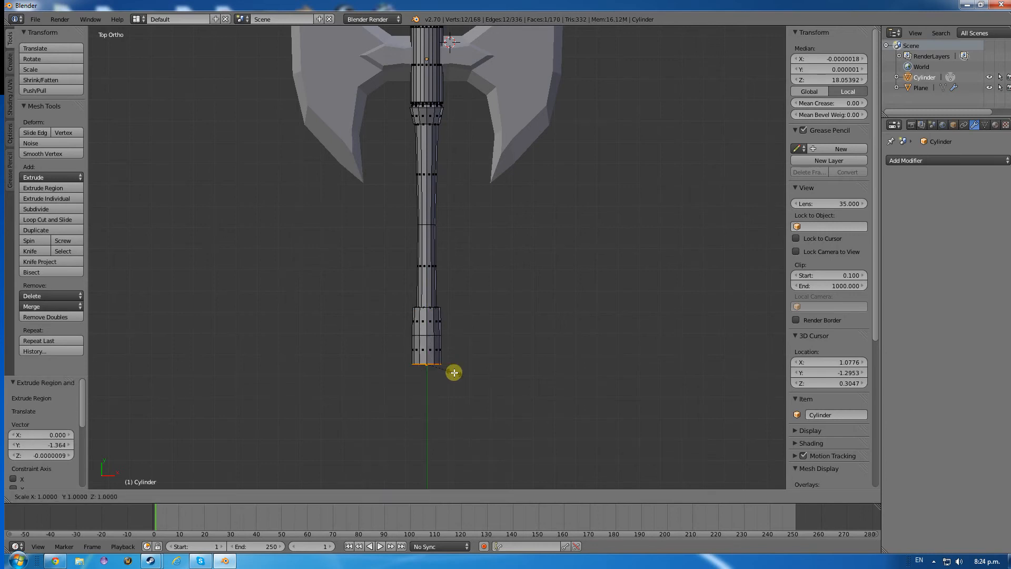
{"action": "left_click", "coordinate": [451, 371]}
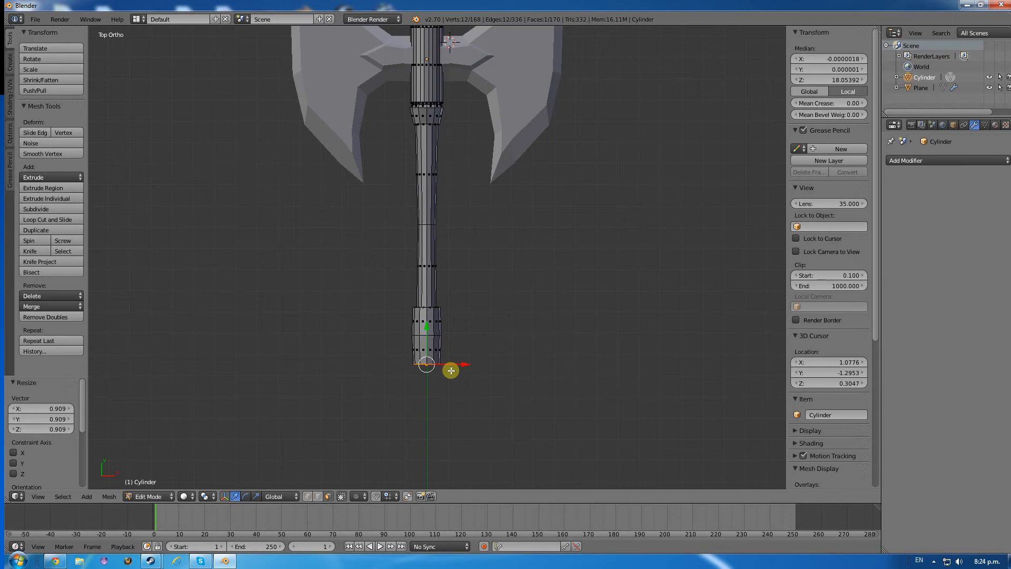
- Undo the last resize of the end face and scale the face to about 0.912 instead
{"action": "middle_click_drag", "start_coordinate": [451, 370], "coordinate": [407, 354]}
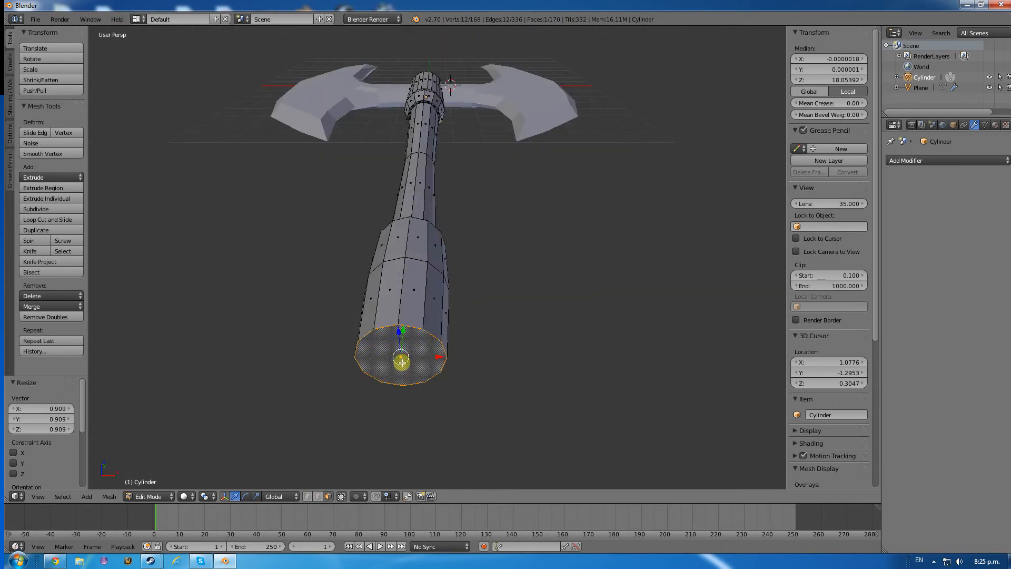
{"action": "key", "text": "i"}
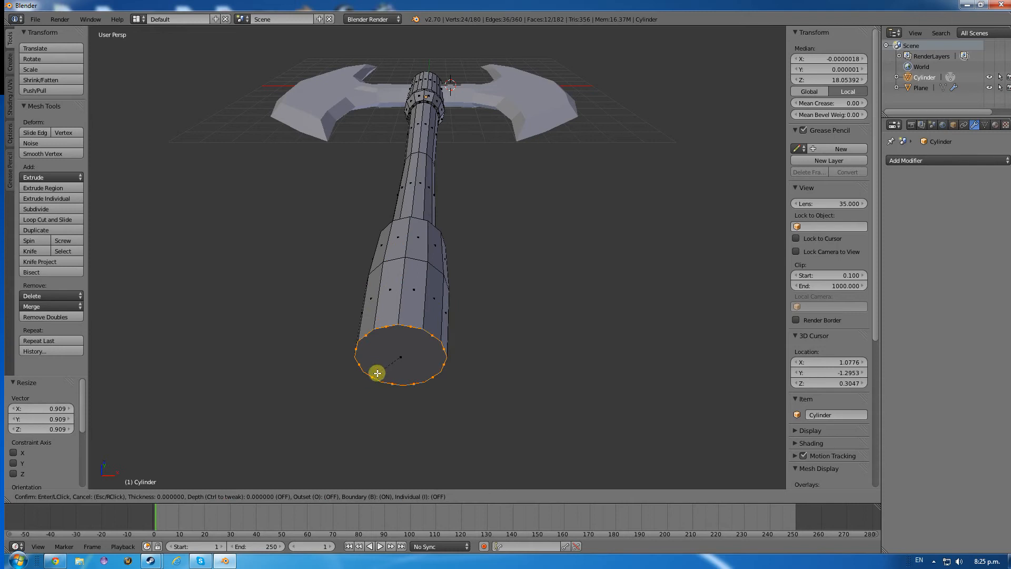
{"action": "key", "text": "Escape"}
{"action": "key", "text": "ctrl+z"}
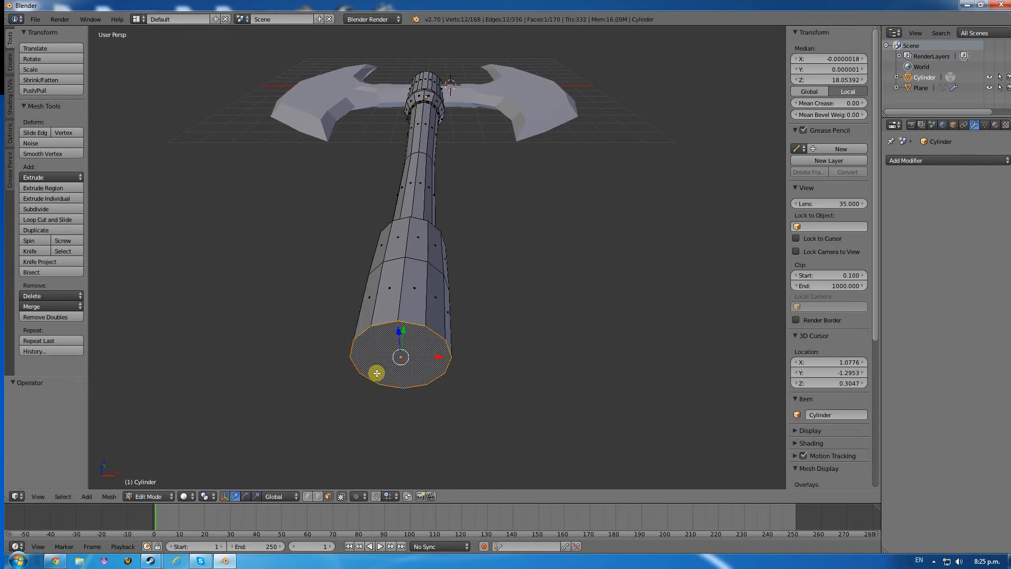
{"action": "key", "text": "s"}
{"action": "left_click", "coordinate": [380, 373]}
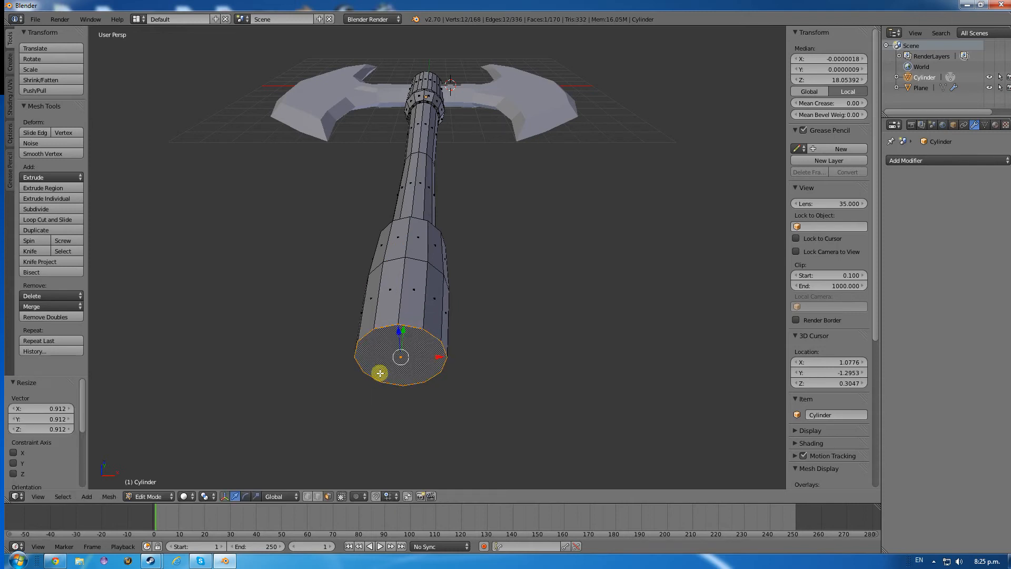
- Inset the end face with a thickness of about 0.116 and extrude the inner face about 1.08 along negative Y
{"action": "key", "text": "i"}
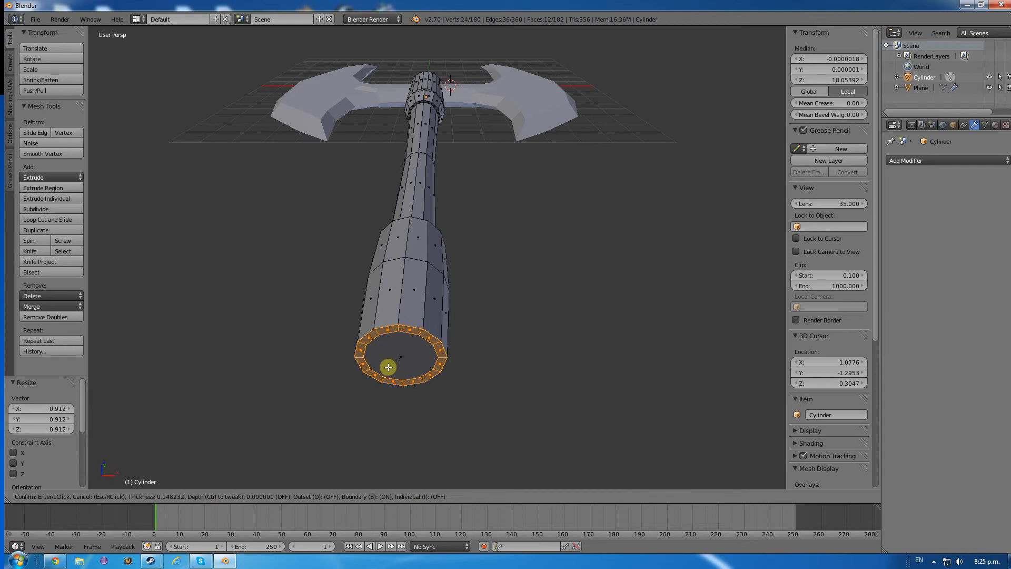
{"action": "left_click", "coordinate": [384, 366]}
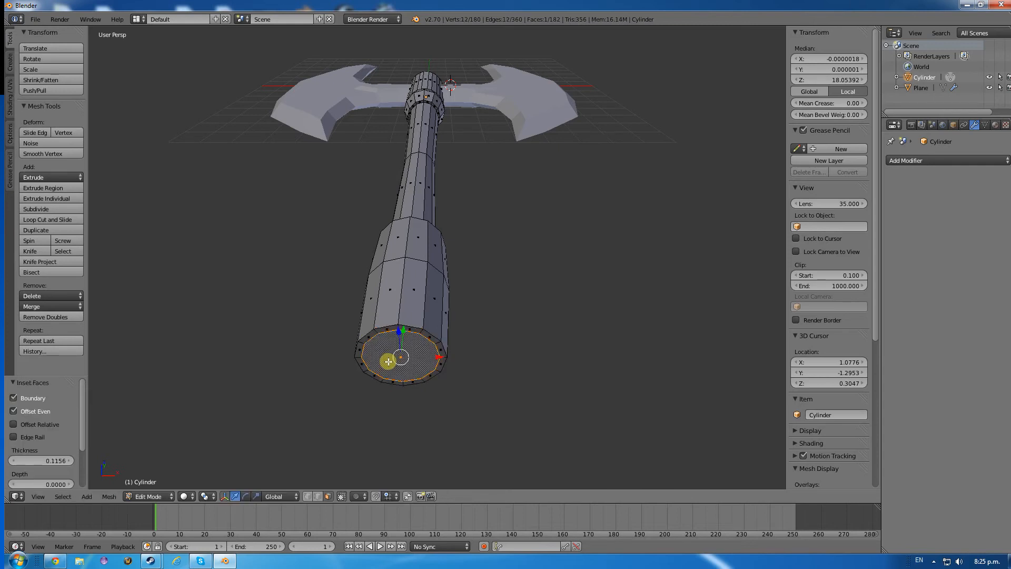
{"action": "key", "text": "e"}
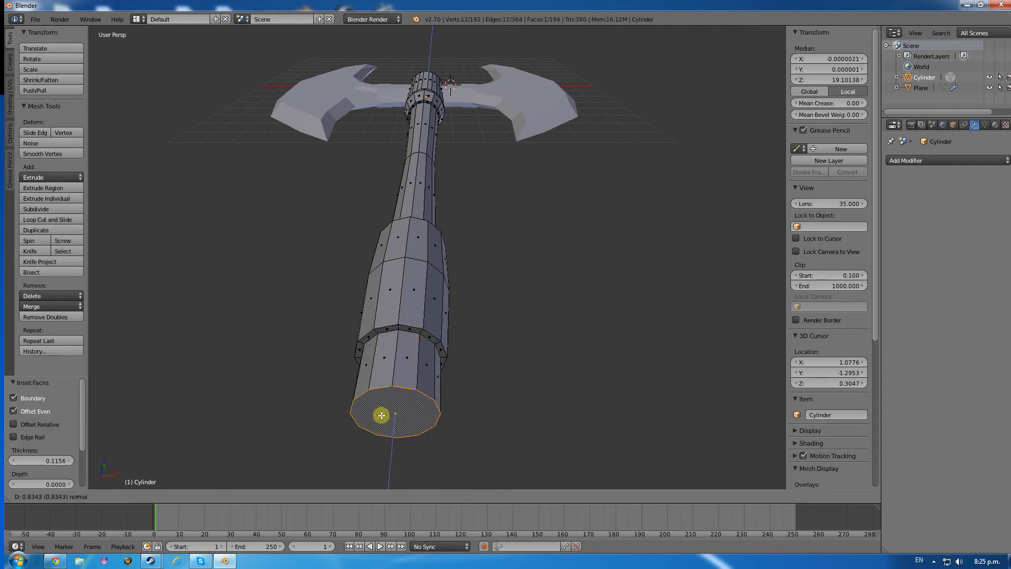
{"action": "left_click", "coordinate": [375, 438]}
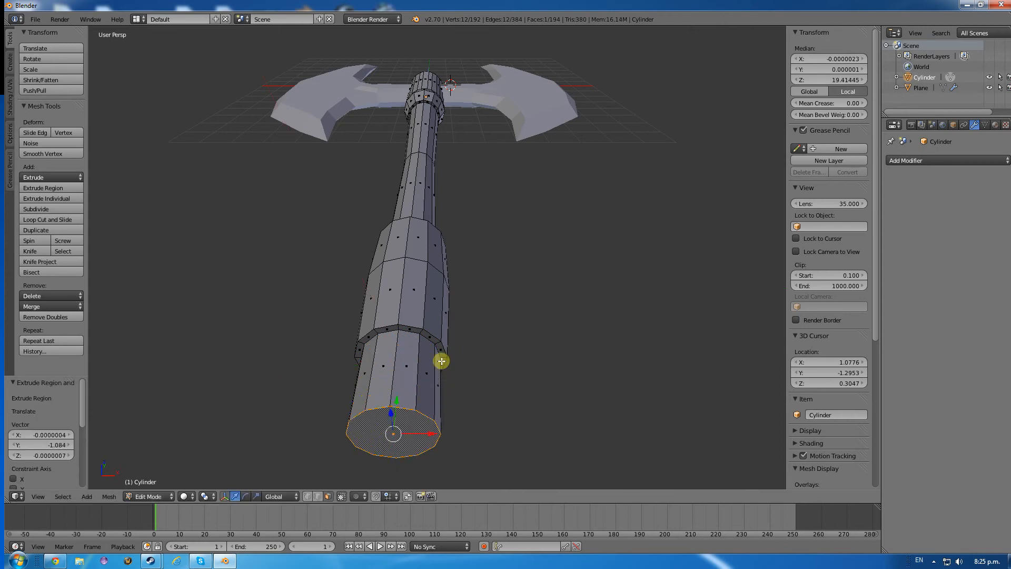
- In top orthographic view, move the end face further along negative Y and scale it to about 0.835
{"action": "scroll", "coordinate": [481, 358], "scroll_direction": "up", "scroll_amount": 4}
{"action": "scroll", "coordinate": [481, 358], "scroll_direction": "down", "scroll_amount": 5}
{"action": "middle_click_drag", "start_coordinate": [460, 391], "coordinate": [454, 369]}
{"action": "key", "text": "KP_7"}
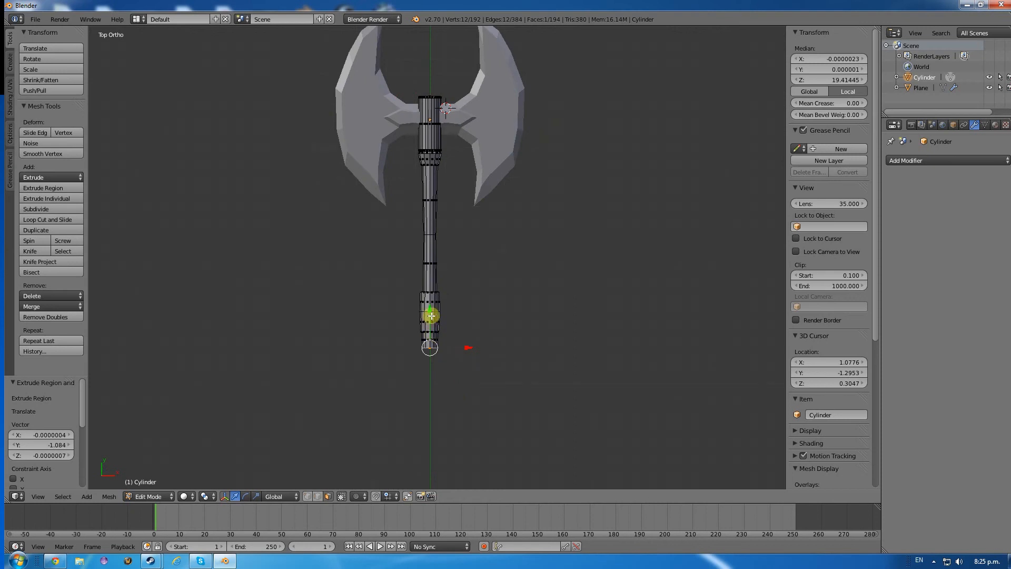
{"action": "mouse_move", "coordinate": [431, 315]}
{"action": "left_mouse_down"}
{"action": "mouse_move", "coordinate": [432, 345]}
{"action": "mouse_move", "coordinate": [432, 333]}
{"action": "left_mouse_up"}
{"action": "key", "text": "s"}
{"action": "left_click", "coordinate": [447, 362]}
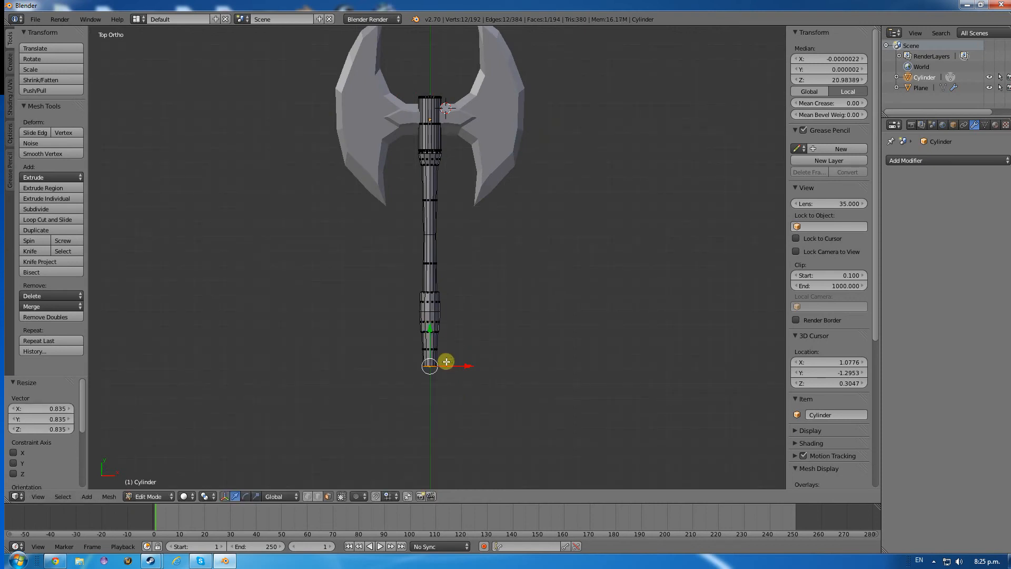
- Extrude the narrowed end face about 2.36 along negative Y and scale it up by about 1.157
{"action": "key", "text": "e"}
{"action": "left_click", "coordinate": [446, 396]}
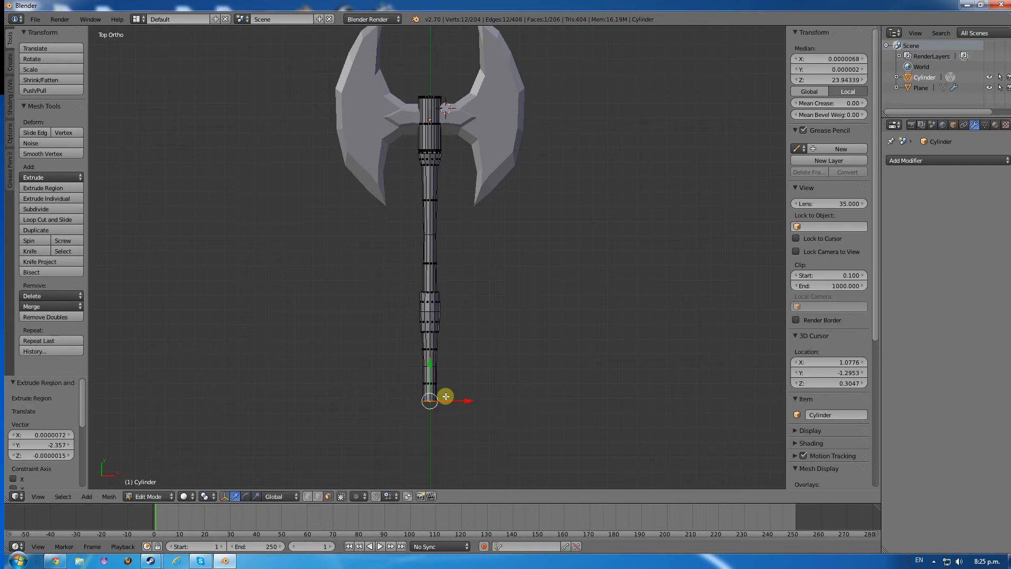
{"action": "key", "text": "s"}
{"action": "left_click", "coordinate": [448, 396]}
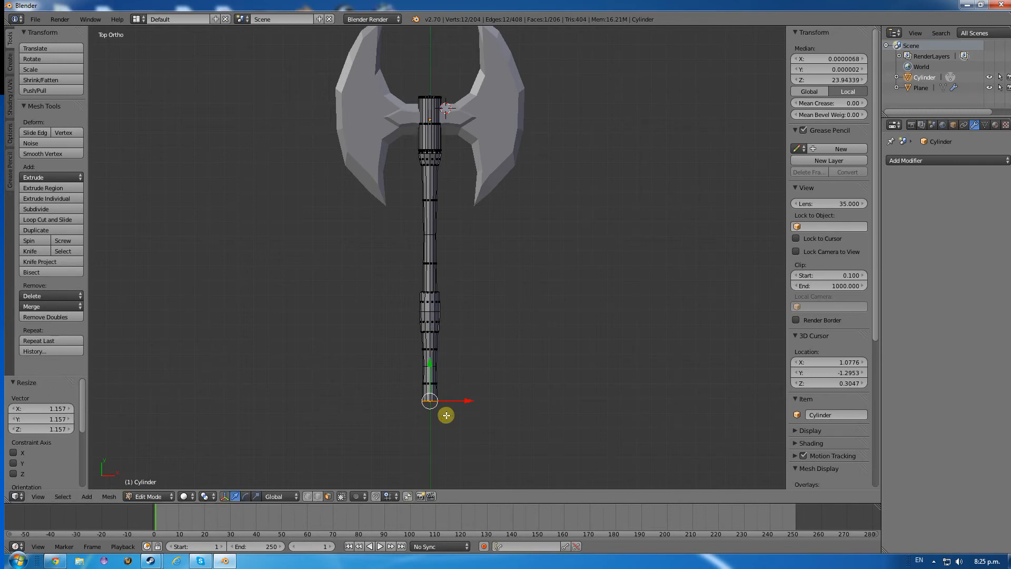
- Extrude the end face in place and scale it up by about 1.29 to start the wider end piece
{"action": "key", "text": "e"}
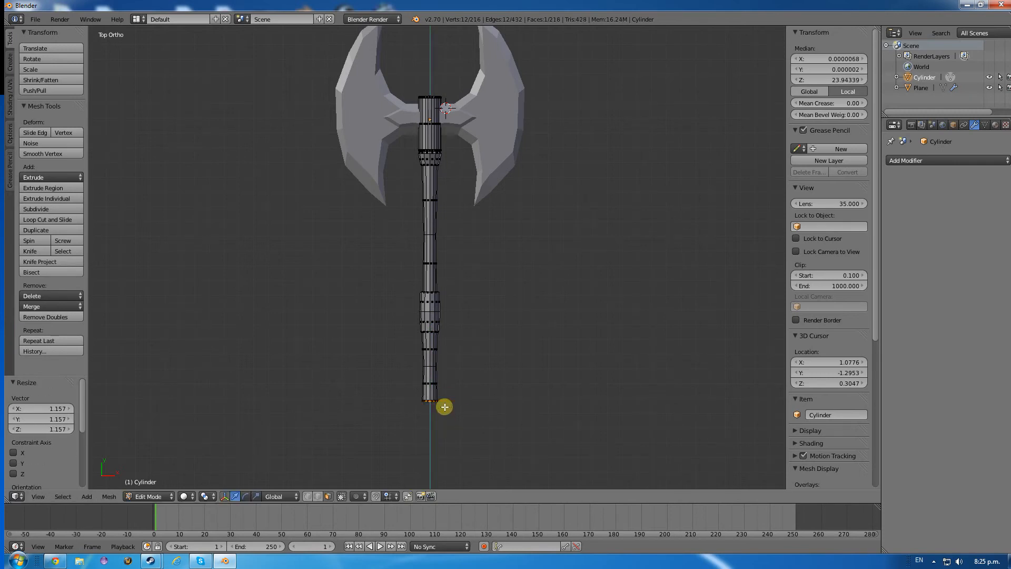
{"action": "right_click", "coordinate": [446, 407]}
{"action": "key", "text": "s"}
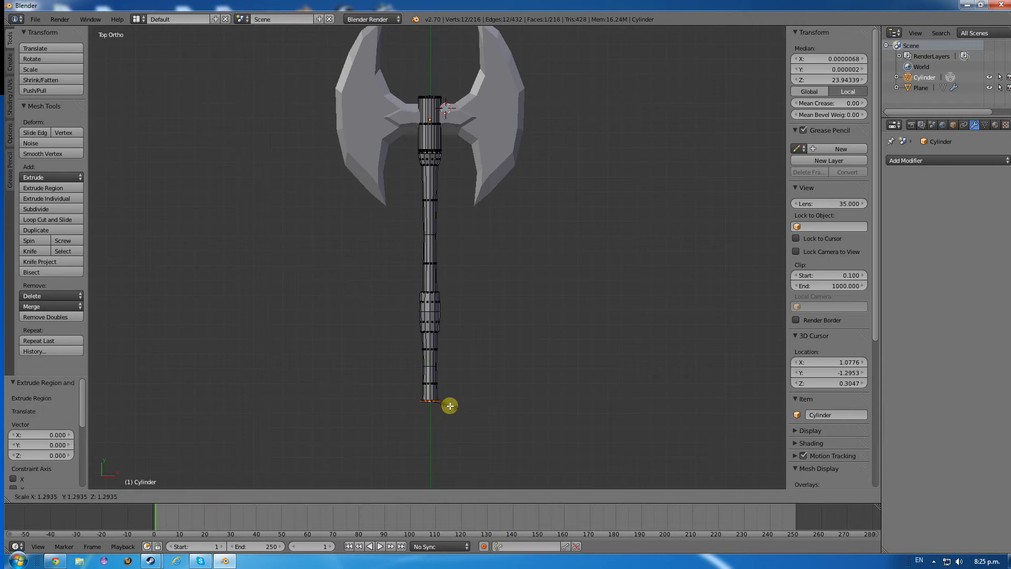
{"action": "left_click", "coordinate": [450, 406]}
- Extrude the end piece about 2.39 along negative Y and scale its end face up by about 1.277
{"action": "key", "text": "e"}
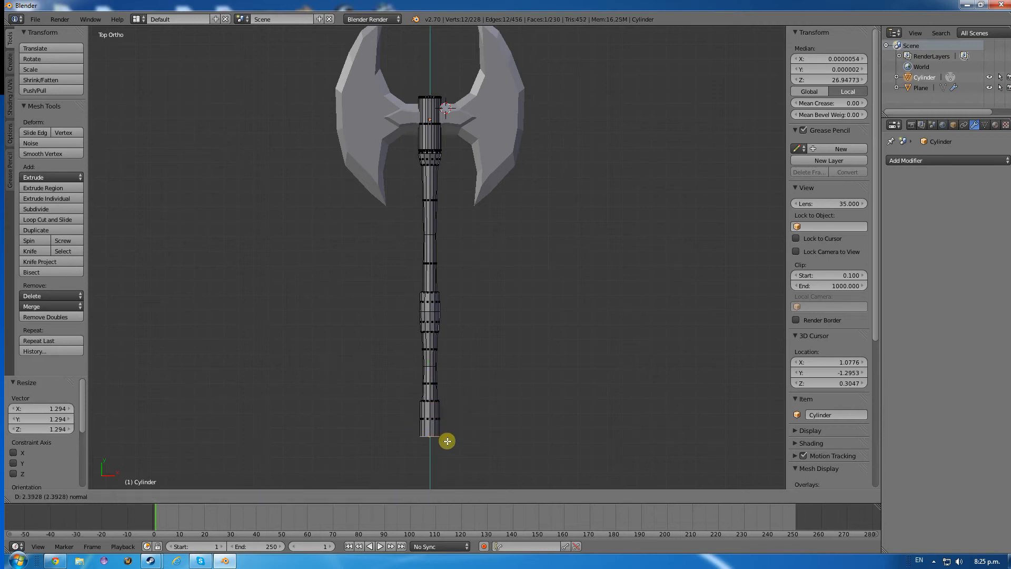
{"action": "left_click", "coordinate": [447, 441]}
{"action": "key", "text": "s"}
{"action": "left_click", "coordinate": [452, 441]}
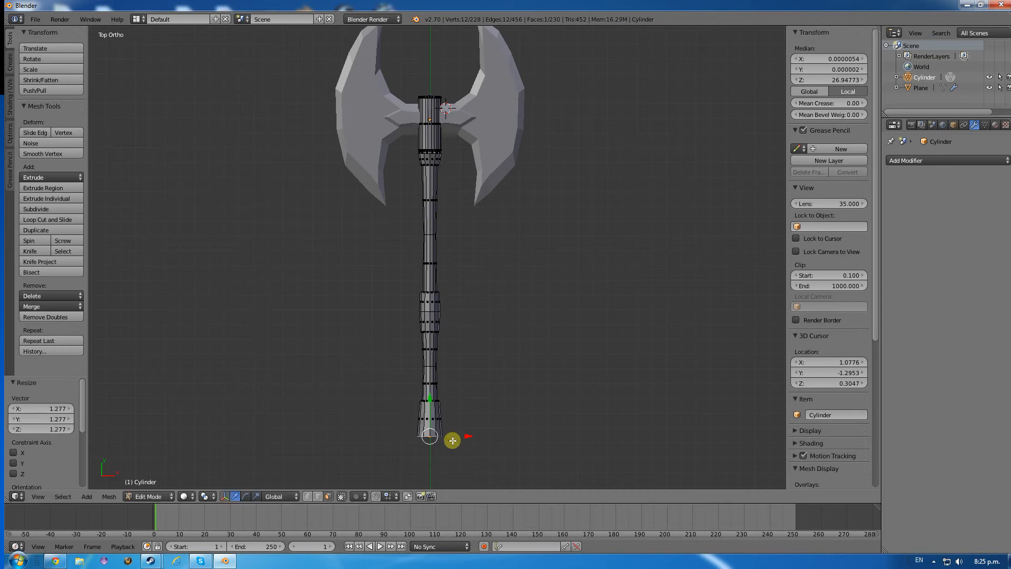
- Extrude the flared end face about 0.46 along negative Y and scale it down to about 0.785
{"action": "key", "text": "e"}
{"action": "left_click", "coordinate": [449, 447]}
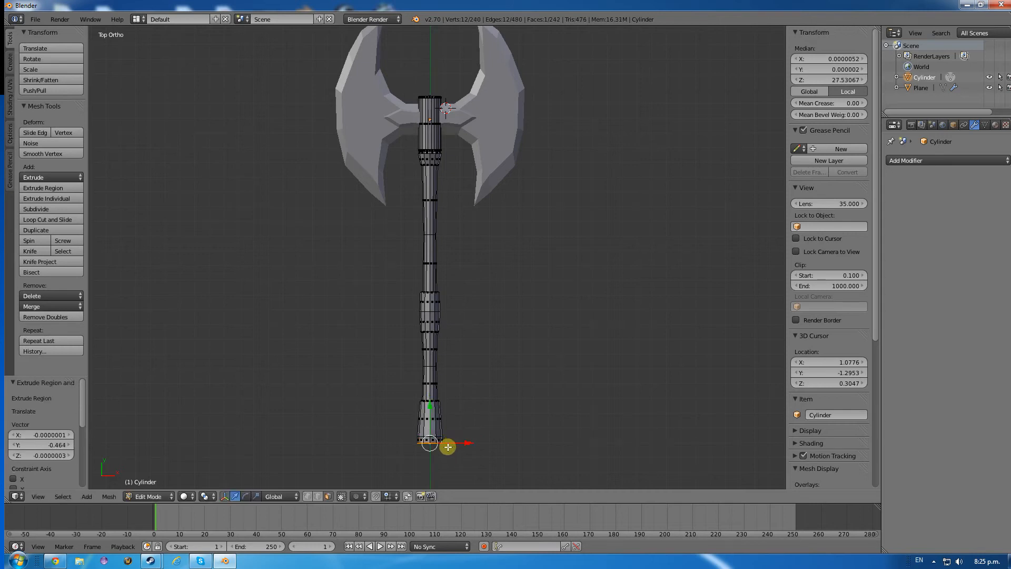
{"action": "key", "text": "s"}
{"action": "left_click", "coordinate": [444, 445]}
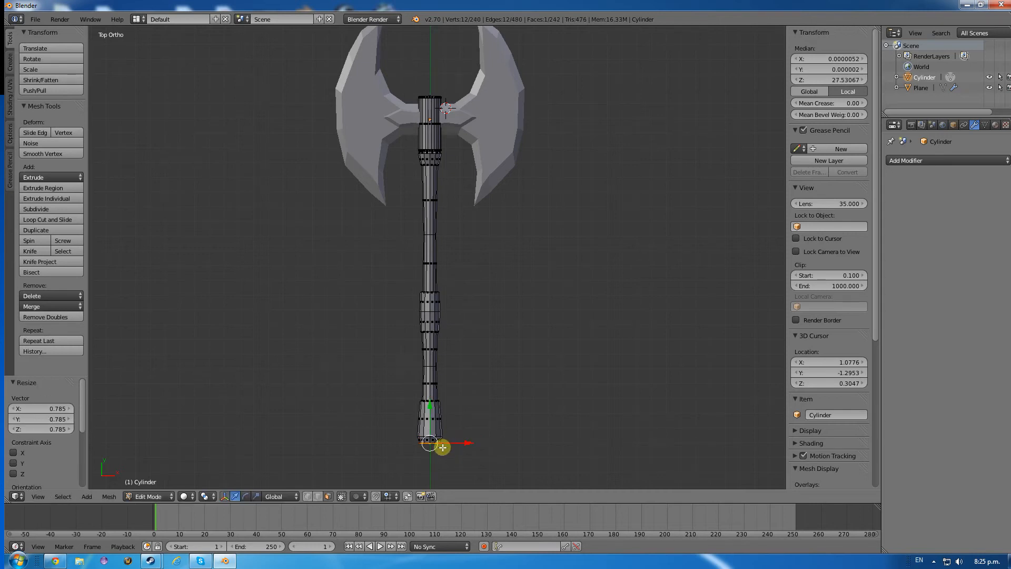
- Extrude the end face about 0.107 along negative Y and scale it to about 0.598 to round off the tip
{"action": "key", "text": "e"}
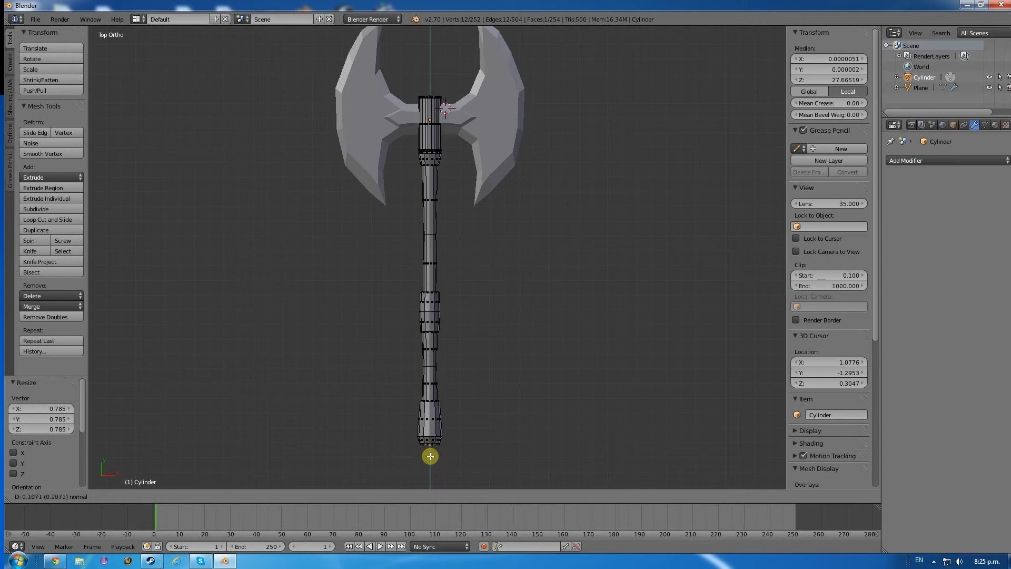
{"action": "left_click", "coordinate": [430, 456]}
{"action": "scroll", "coordinate": [430, 456], "scroll_direction": "up", "scroll_amount": 5}
{"action": "middle_click_drag", "start_coordinate": [430, 448], "coordinate": [470, 49], "text": "shift"}
{"action": "middle_click_drag", "start_coordinate": [451, 332], "coordinate": [452, 284], "text": "shift"}
{"action": "scroll", "coordinate": [447, 287], "scroll_direction": "up", "scroll_amount": 5}
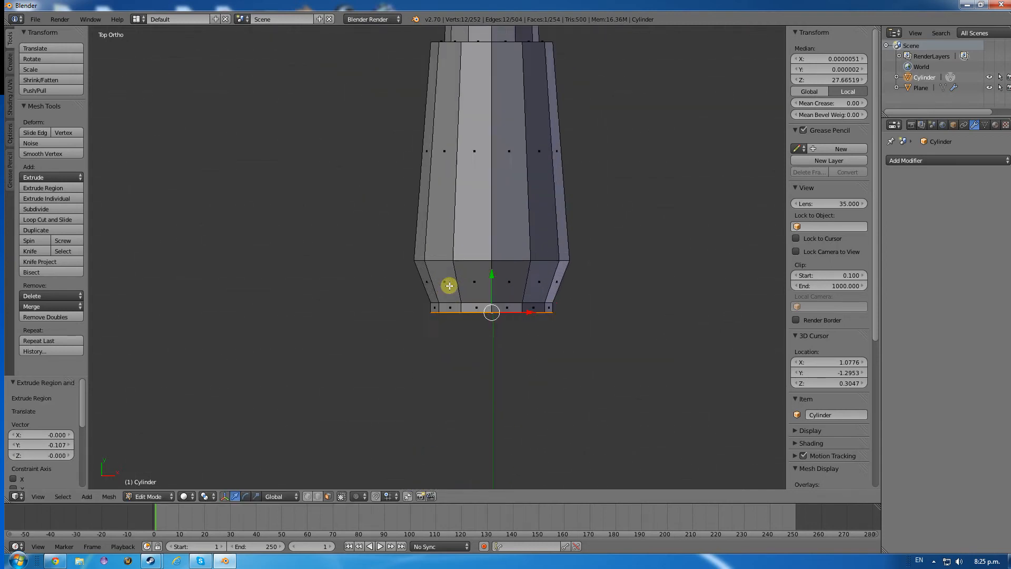
{"action": "key", "text": "s"}
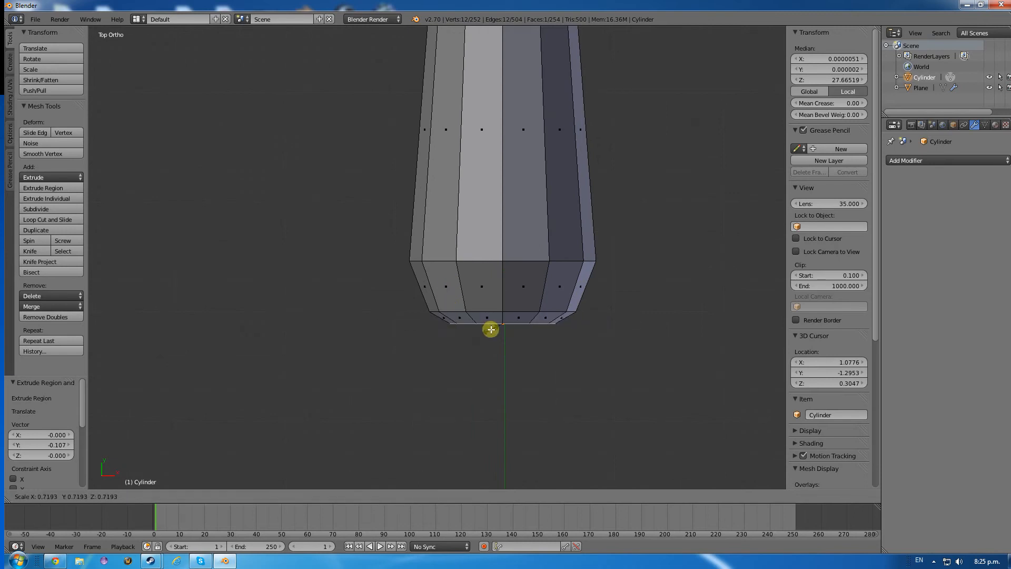
{"action": "left_click", "coordinate": [492, 330]}
- Allow selecting hidden geometry, box-select the shaft's wide middle section, and scale the selection by about 1.14 along X
{"action": "scroll", "coordinate": [455, 355], "scroll_direction": "down", "scroll_amount": 5}
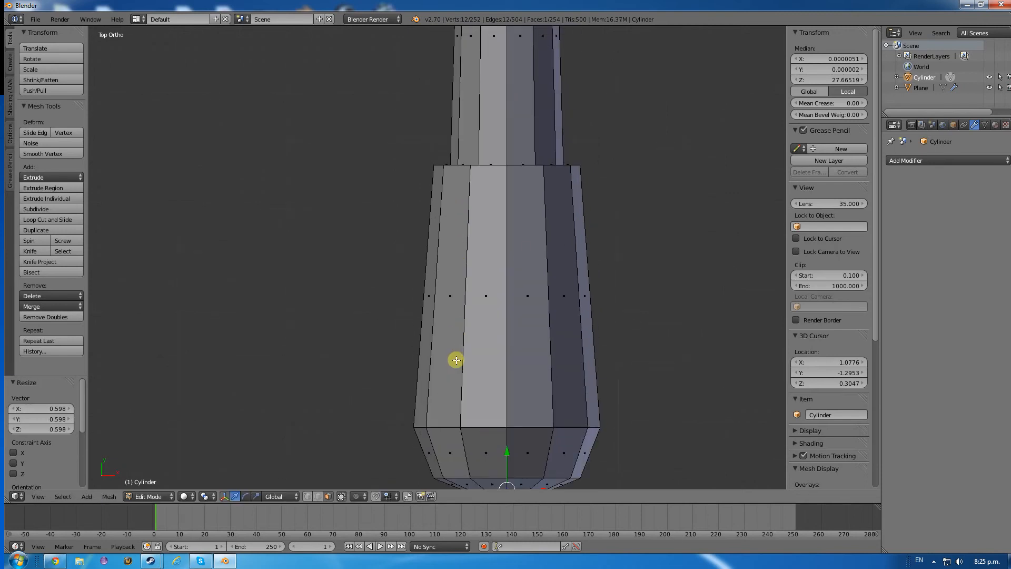
{"action": "middle_click_drag", "start_coordinate": [445, 182], "coordinate": [434, 373], "text": "shift"}
{"action": "scroll", "coordinate": [432, 337], "scroll_direction": "down", "scroll_amount": 2}
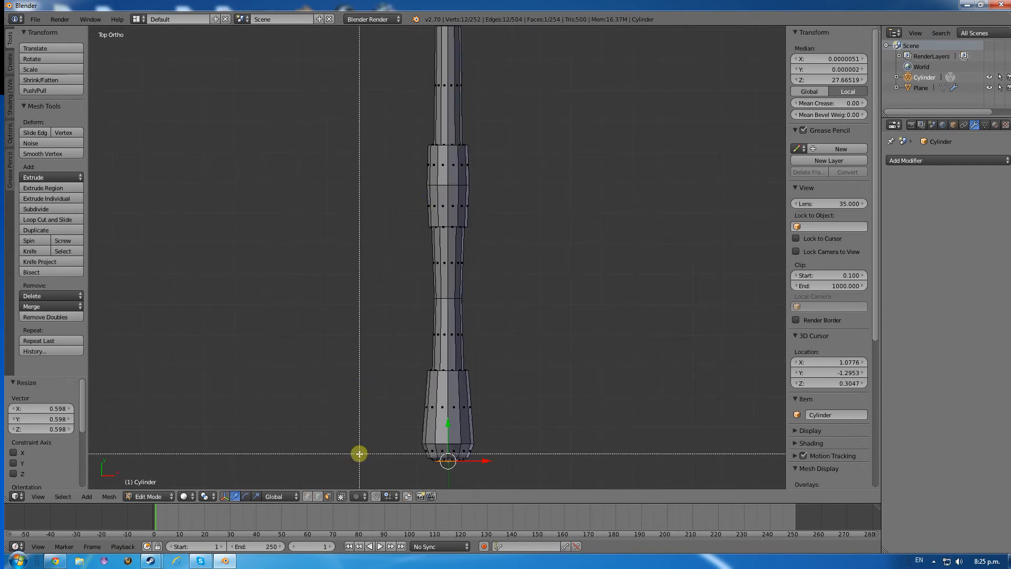
{"action": "left_click", "coordinate": [342, 498]}
{"action": "key", "text": "b"}
{"action": "left_click_drag", "start_coordinate": [381, 153], "coordinate": [491, 217]}
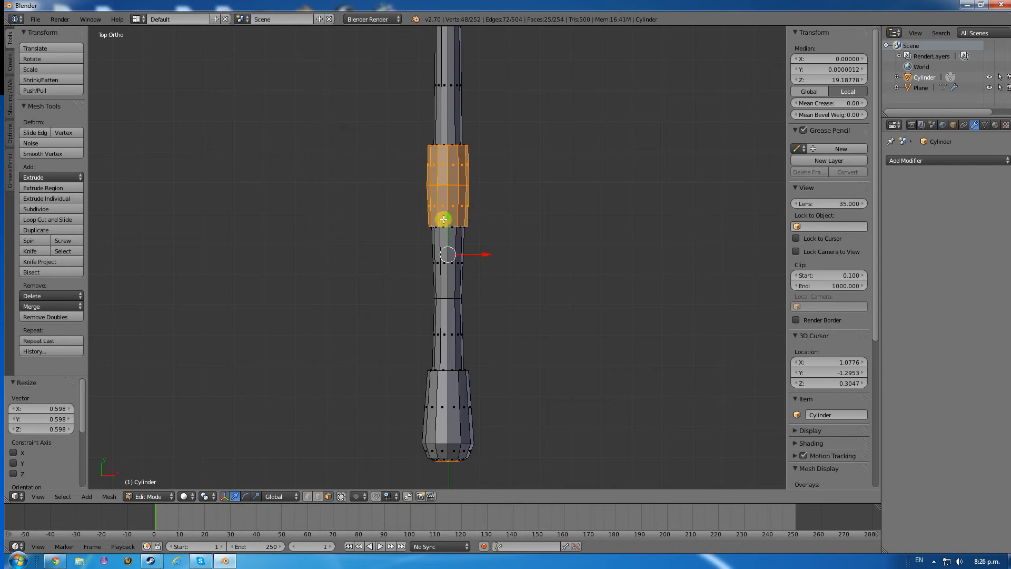
{"action": "key", "text": "s"}
{"action": "right_click", "coordinate": [498, 193]}
{"action": "key", "text": "s"}
{"action": "key", "text": "x"}
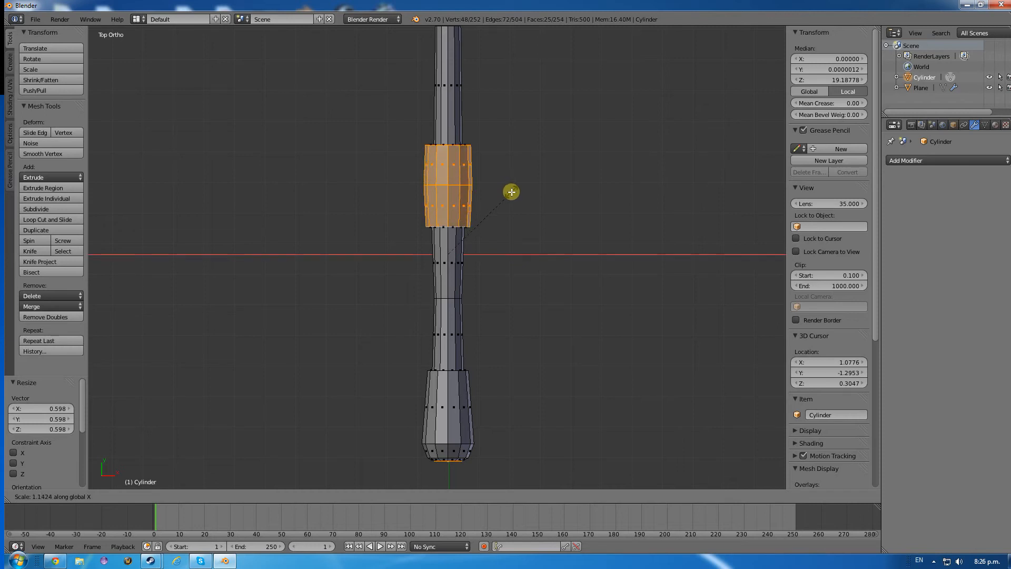
{"action": "left_click", "coordinate": [511, 191]}
- Split the selected faces from the rest of the mesh and inspect the middle section in perspective and object mode
{"action": "key", "text": "y"}
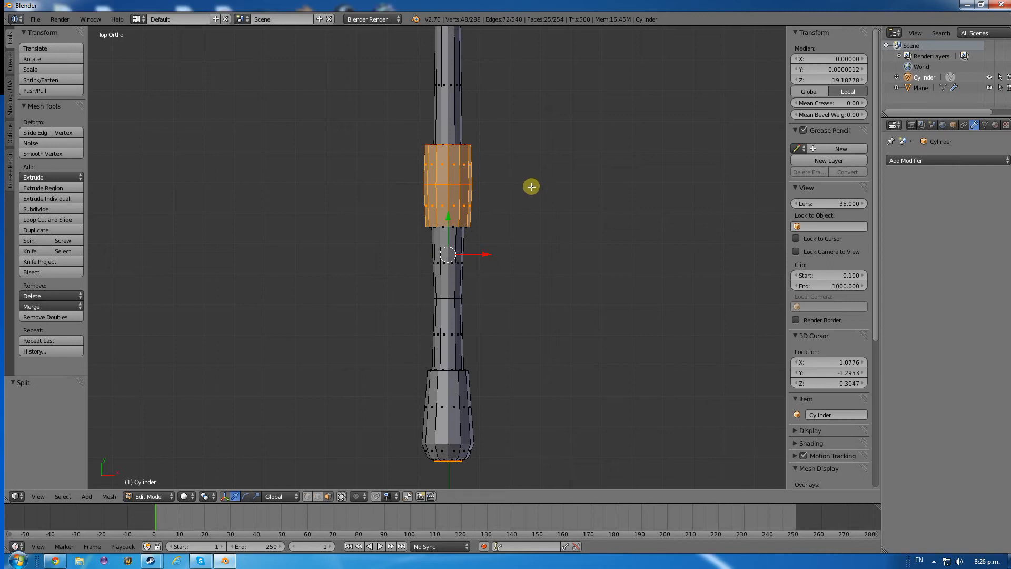
{"action": "key", "text": "z"}
{"action": "mouse_move", "coordinate": [527, 221]}
{"action": "middle_mouse_down"}
{"action": "mouse_move", "coordinate": [487, 114]}
{"action": "mouse_move", "coordinate": [435, 126]}
{"action": "mouse_move", "coordinate": [421, 213]}
{"action": "mouse_move", "coordinate": [542, 214]}
{"action": "mouse_move", "coordinate": [526, 224]}
{"action": "middle_mouse_up"}
{"action": "key", "text": "z"}
{"action": "key", "text": "Tab"}
{"action": "key", "text": "Tab"}
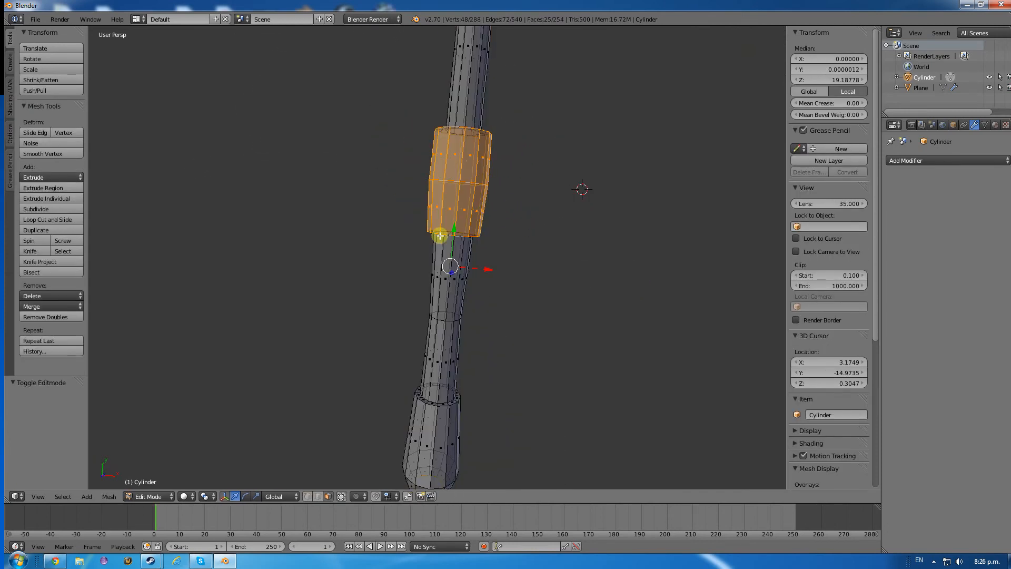
{"action": "key", "text": "Tab"}
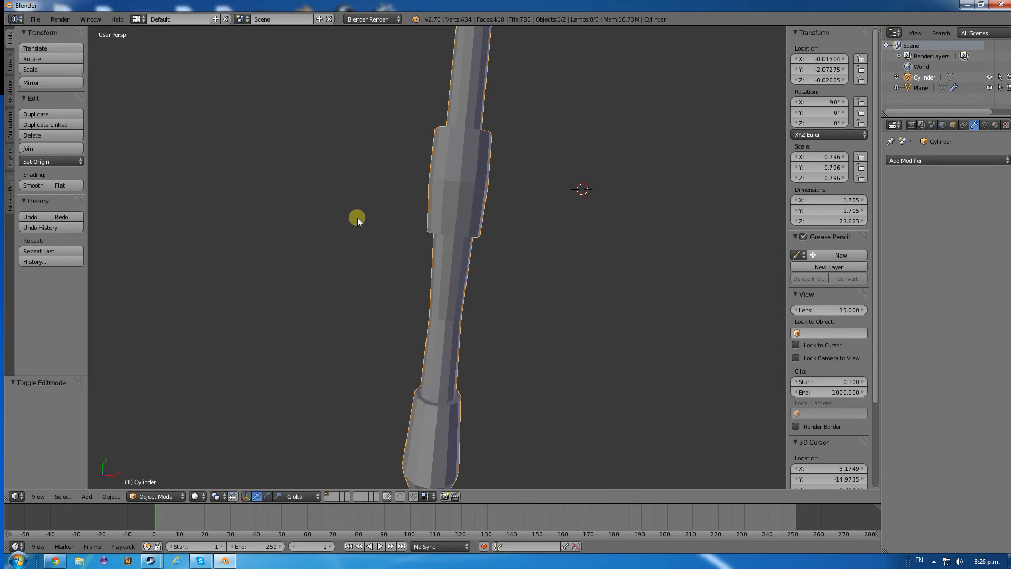
- Select the edge loop around the centre of the handle's wide middle section and scale it to about 0.89
{"action": "key", "text": "Tab"}
{"action": "key", "text": "z"}
{"action": "right_click", "coordinate": [451, 183]}
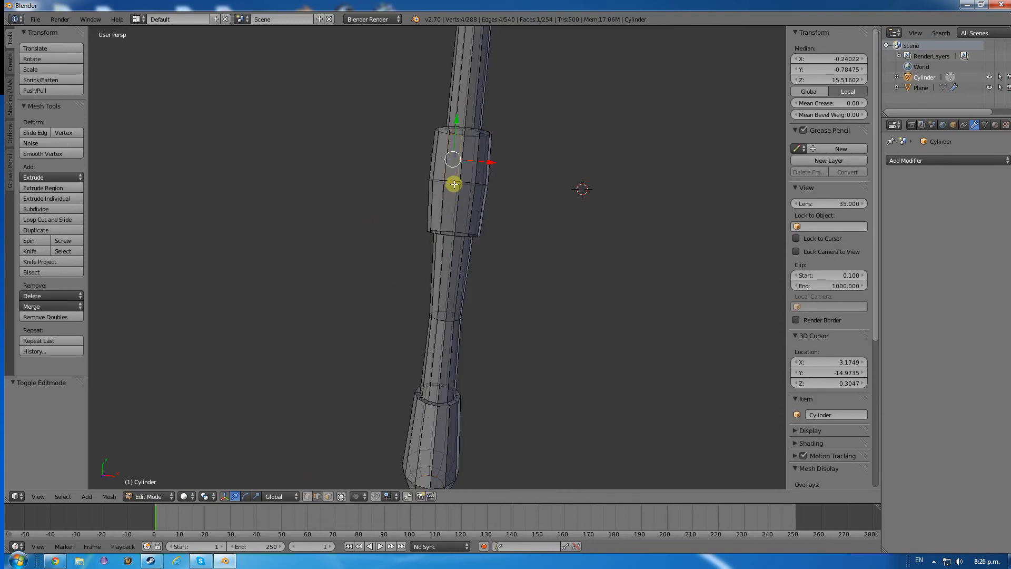
{"action": "right_click", "coordinate": [455, 183], "text": "alt"}
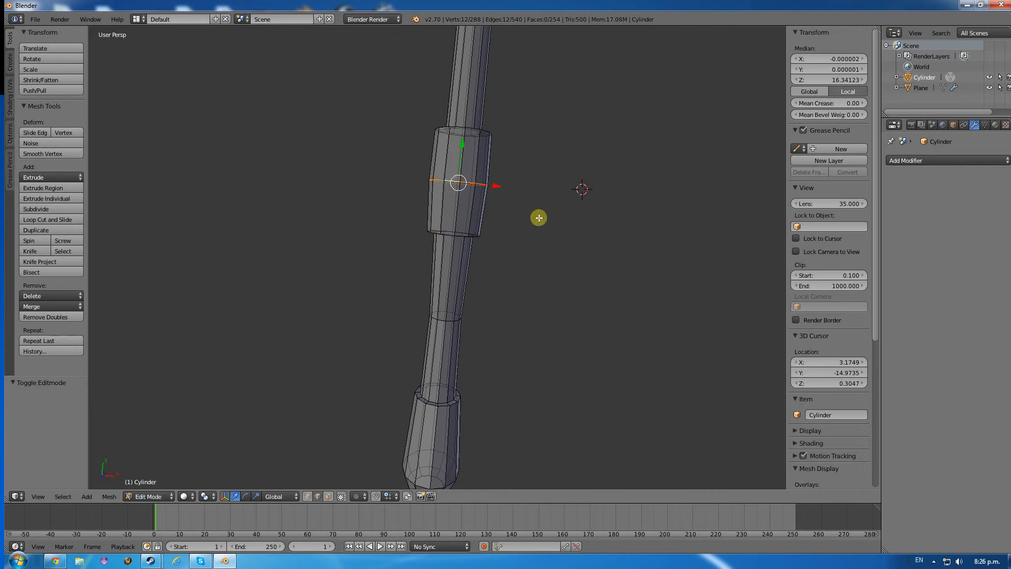
{"action": "key", "text": "s"}
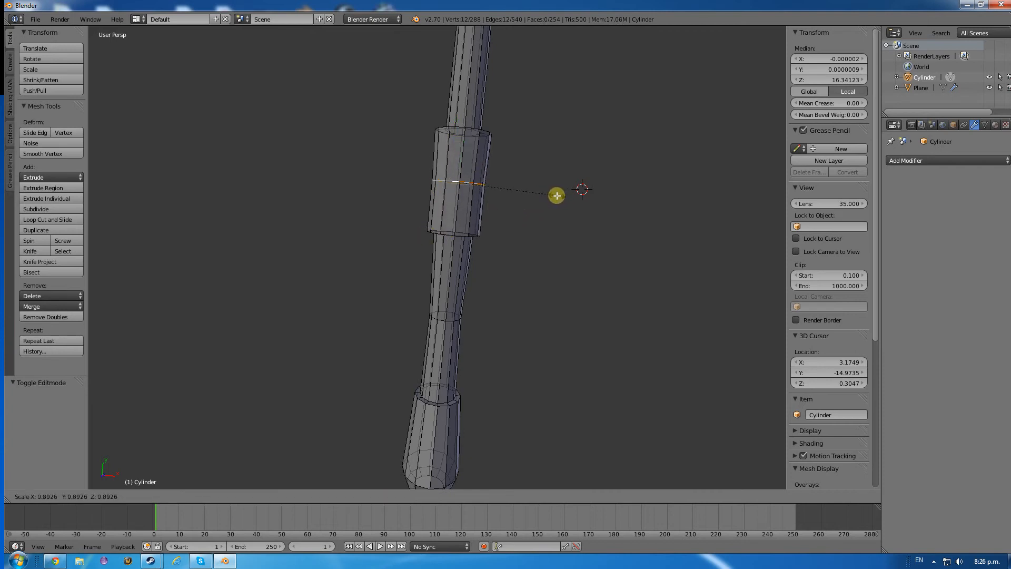
{"action": "left_click", "coordinate": [558, 195]}
{"action": "middle_click_drag", "start_coordinate": [316, 145], "coordinate": [393, 269]}
{"action": "key", "text": "KP_7"}
{"action": "scroll", "coordinate": [332, 153], "scroll_direction": "down", "scroll_amount": 3}
{"action": "key", "text": "Tab"}
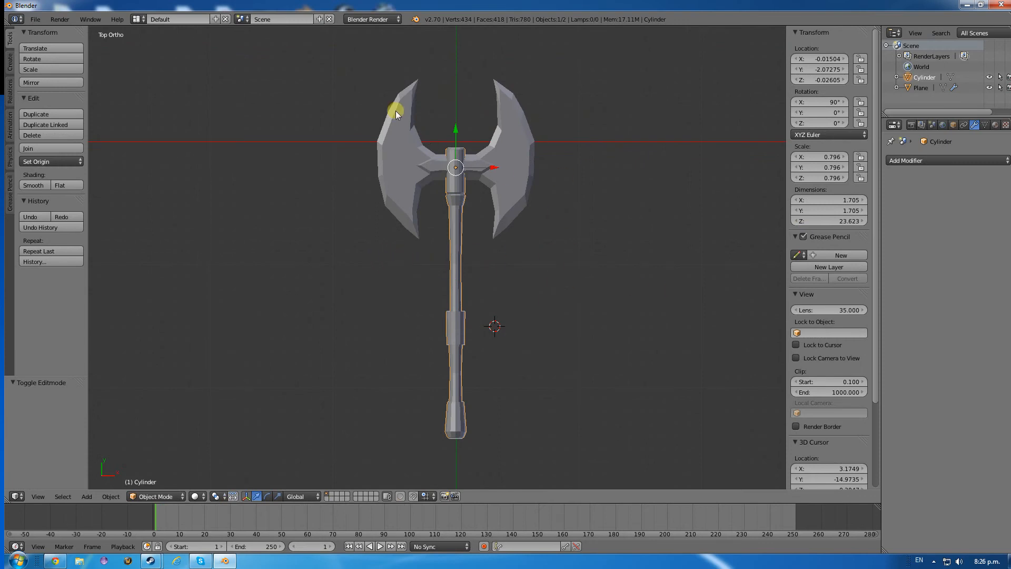
- Apply the Mirror modifier on the double-blade object and enter edit mode on its mesh
{"action": "right_click", "coordinate": [398, 139]}
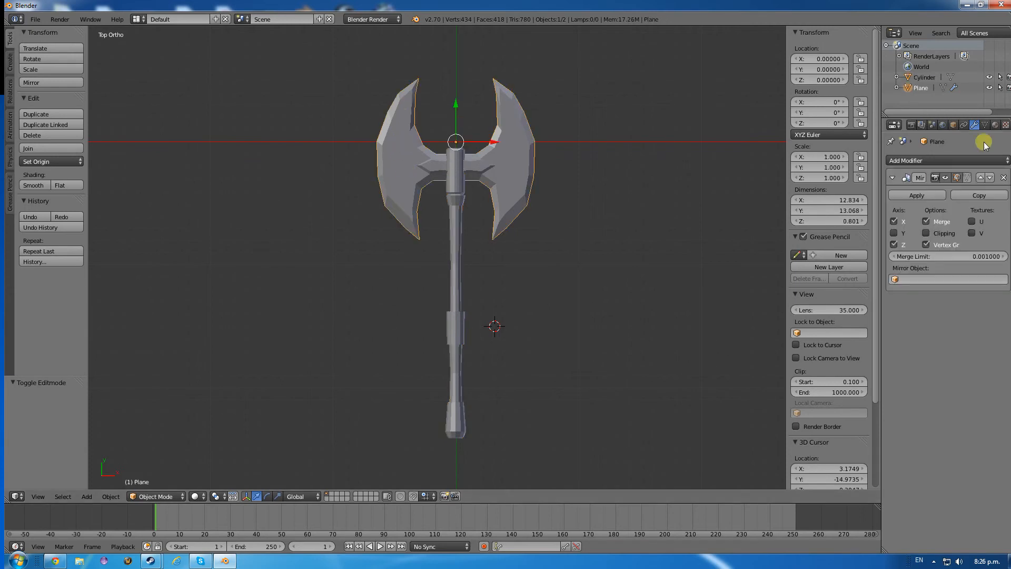
{"action": "left_click", "coordinate": [917, 195]}
{"action": "key", "text": "Tab"}
{"action": "scroll", "coordinate": [486, 210], "scroll_direction": "up", "scroll_amount": 3}
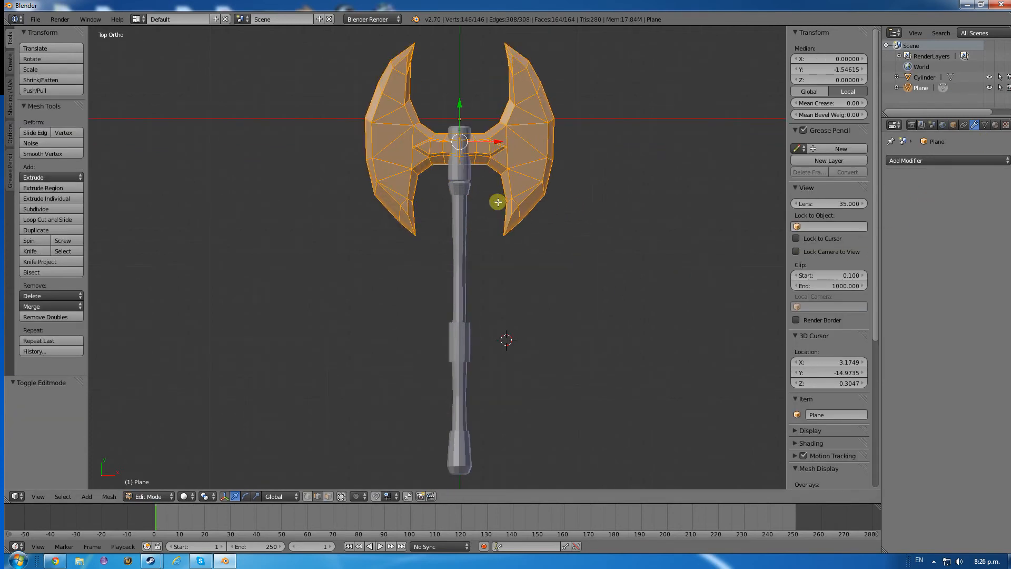
{"action": "middle_click_drag", "start_coordinate": [512, 181], "coordinate": [459, 276], "text": "shift"}
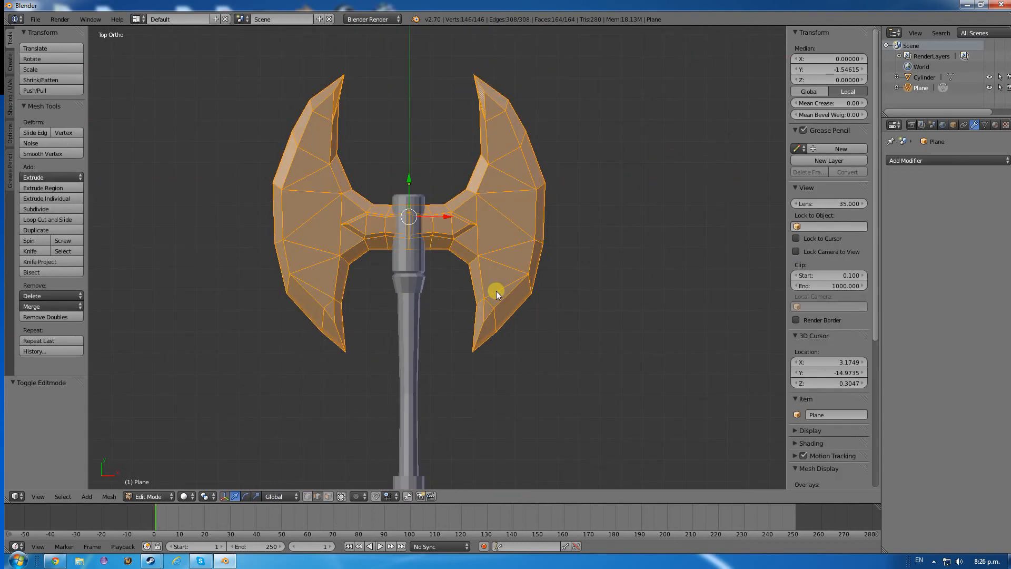
{"action": "key", "text": "a"}
{"action": "key", "text": "a"}
{"action": "key", "text": "b"}
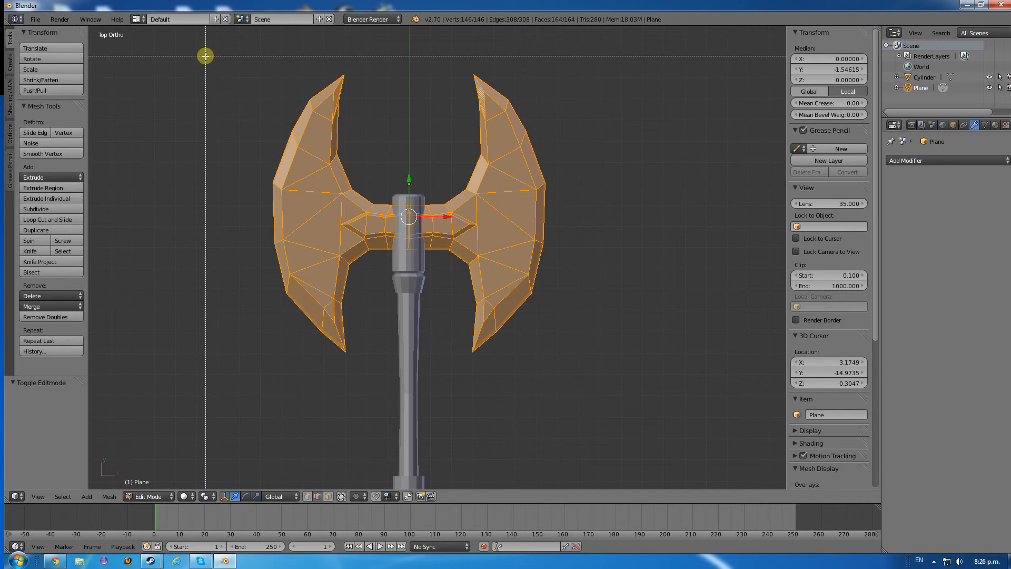
{"action": "key", "text": "Escape"}
{"action": "key", "text": "Tab"}
{"action": "key", "text": "Tab"}
{"action": "key", "text": "a"}
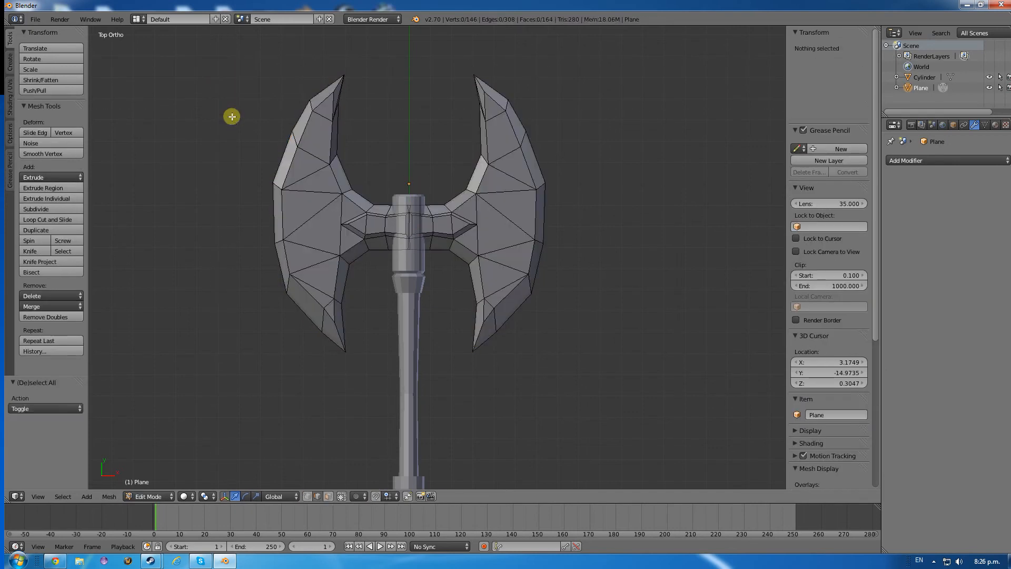
{"action": "key", "text": "b"}
{"action": "left_click_drag", "start_coordinate": [210, 56], "coordinate": [395, 363]}
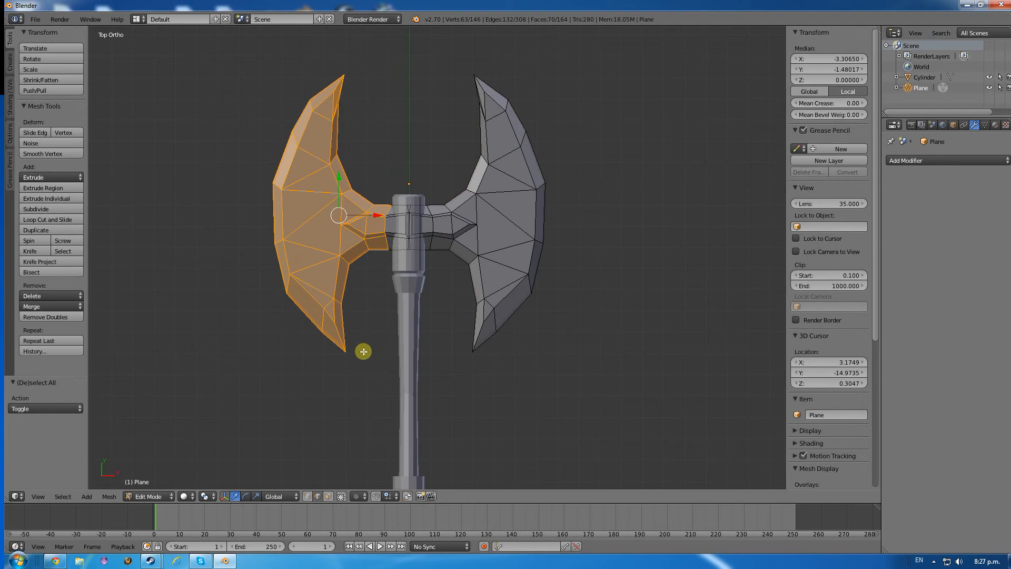
{"action": "left_click", "coordinate": [168, 41]}
- Box-select only the blade on the negative X side, leaving out its connecting arm and the arm's pointed tip vertex
{"action": "key", "text": "a"}
{"action": "key", "text": "b"}
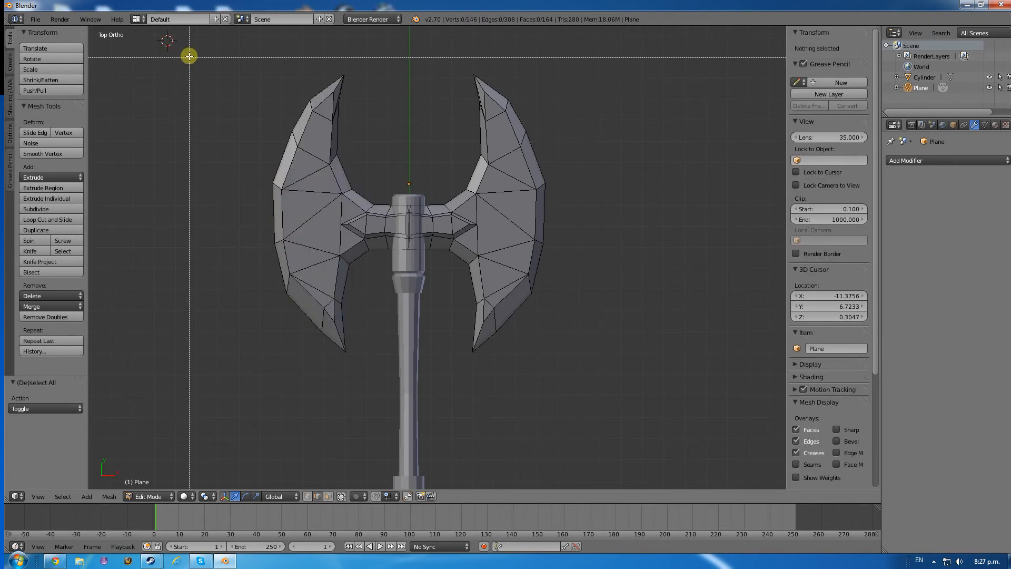
{"action": "left_click_drag", "start_coordinate": [187, 49], "coordinate": [353, 380]}
{"action": "scroll", "coordinate": [338, 230], "scroll_direction": "up", "scroll_amount": 3}
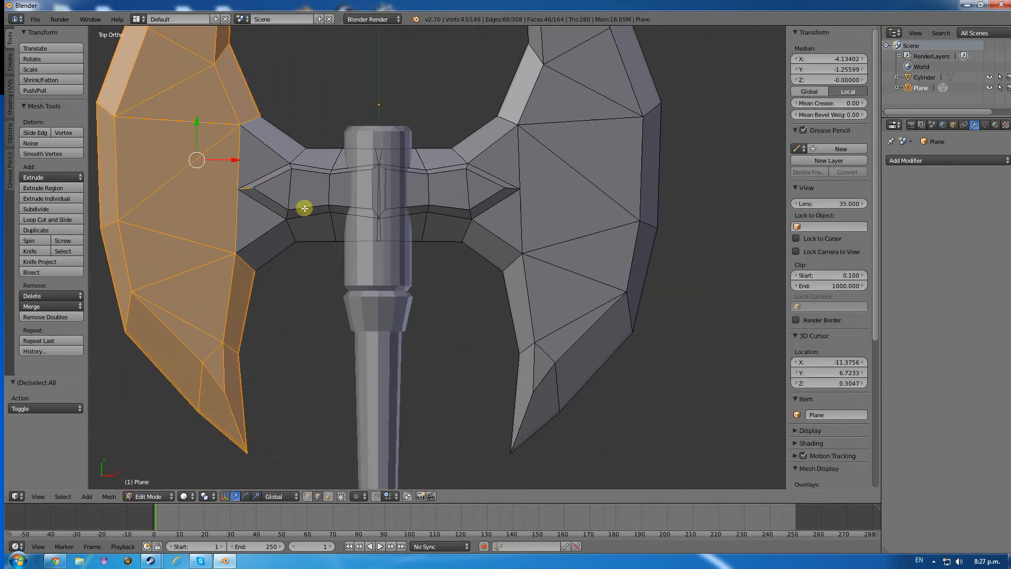
{"action": "right_click", "coordinate": [248, 185], "text": "shift"}
{"action": "scroll", "coordinate": [239, 229], "scroll_direction": "down", "scroll_amount": 3}
{"action": "scroll", "coordinate": [238, 229], "scroll_direction": "down", "scroll_amount": 1}
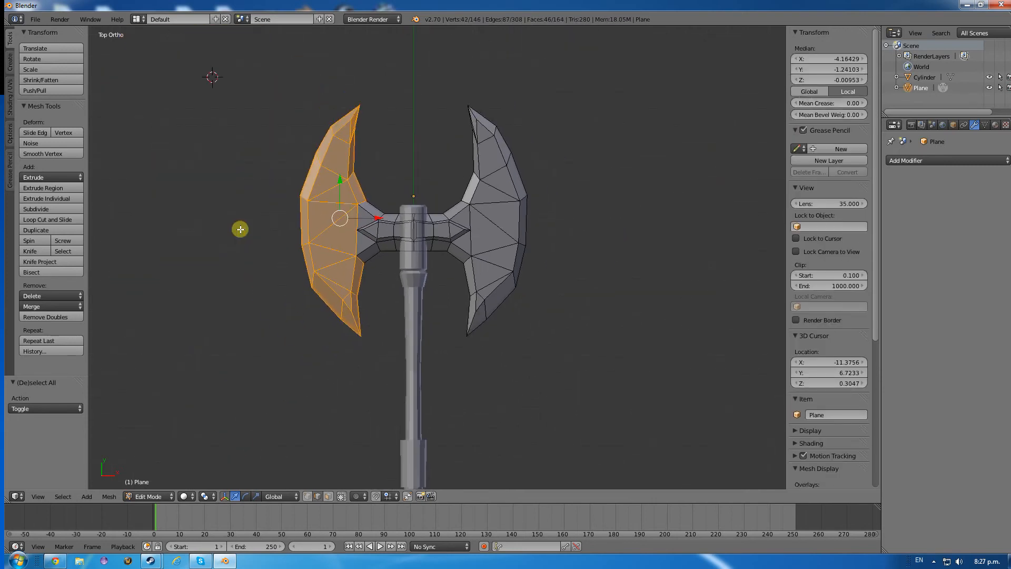
- Scale the selected blade to about 0.717 along Y and about 0.827 along X
{"action": "key", "text": "s"}
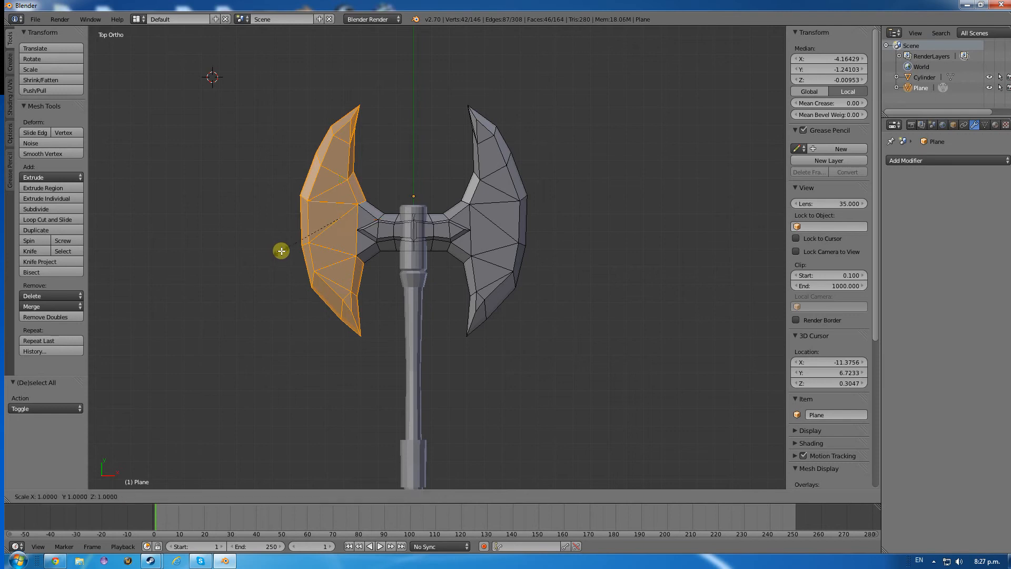
{"action": "key", "text": "y"}
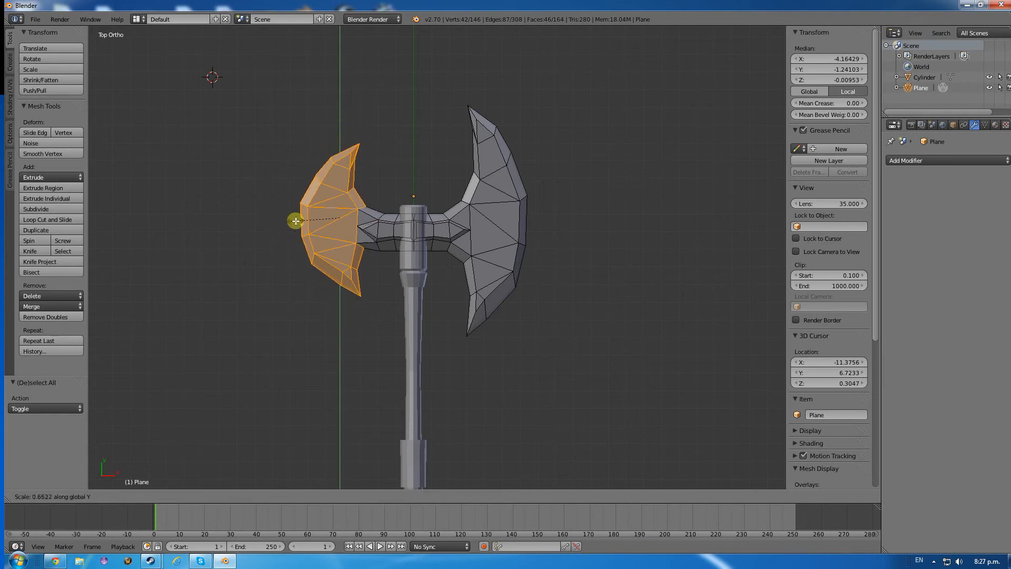
{"action": "left_click", "coordinate": [292, 221]}
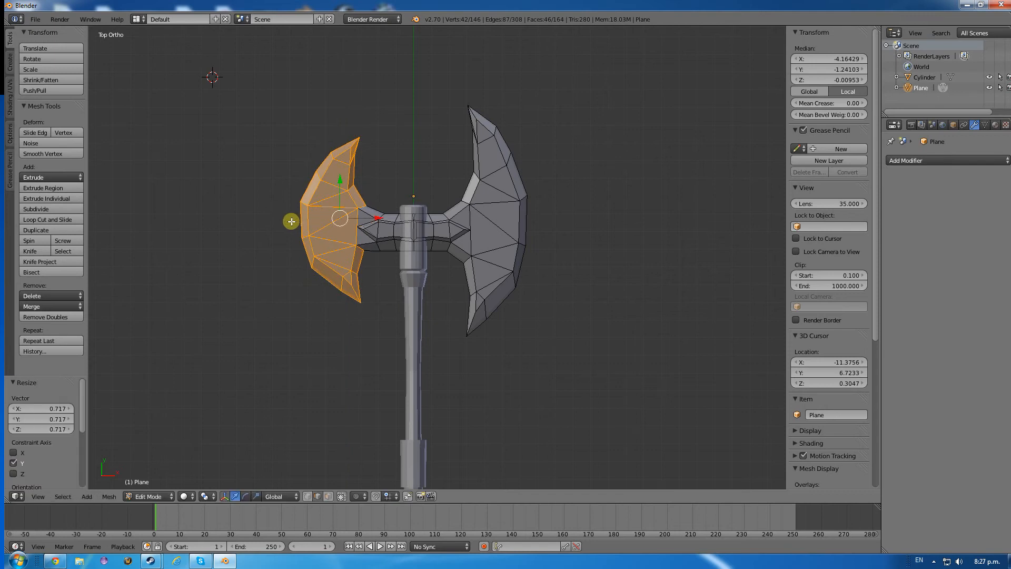
{"action": "key", "text": "s"}
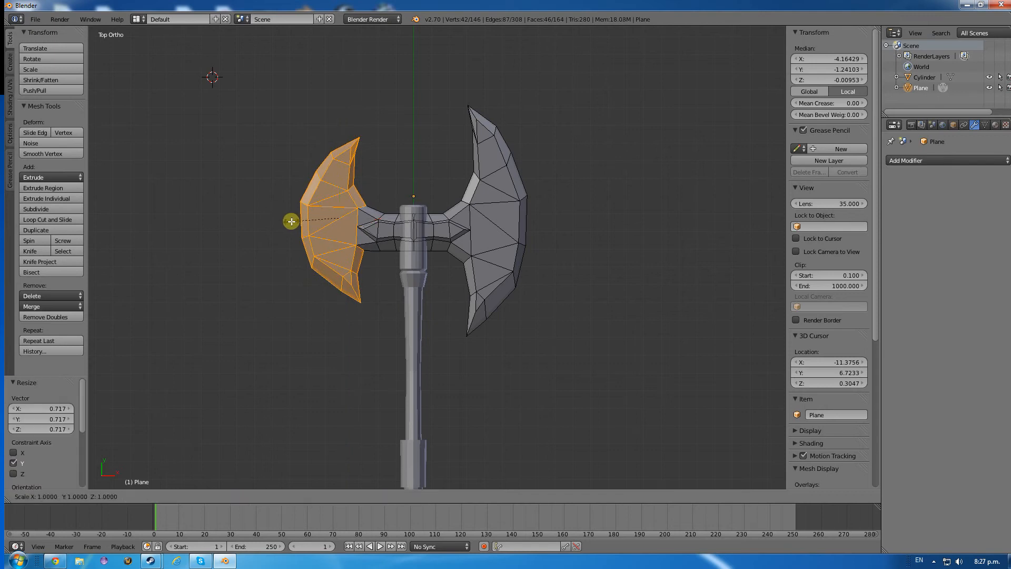
{"action": "key", "text": "x"}
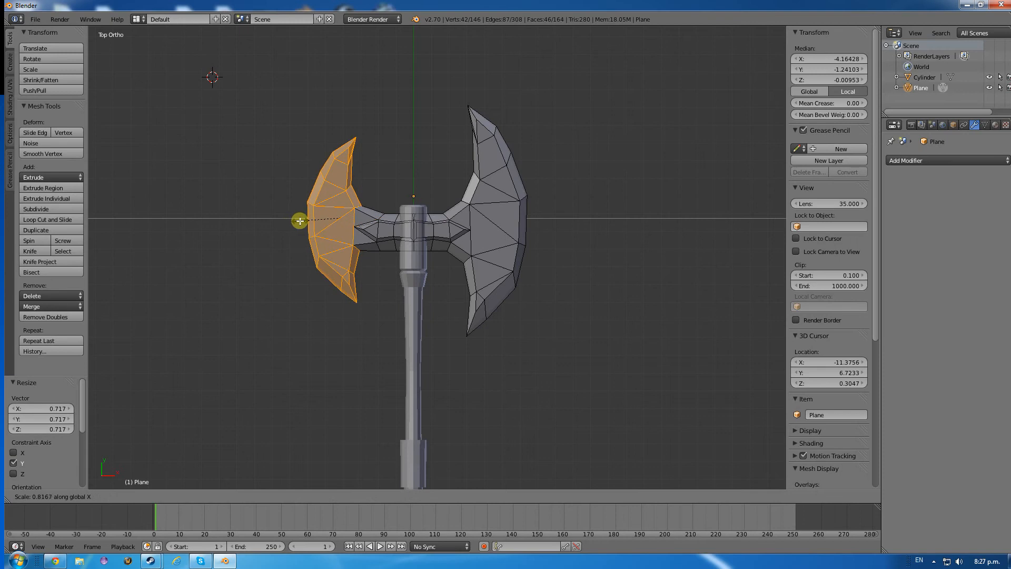
{"action": "left_click", "coordinate": [299, 221]}
- Move the shrunken blade about 0.24 along positive X, closer to the handle
{"action": "scroll", "coordinate": [322, 226], "scroll_direction": "up", "scroll_amount": 4}
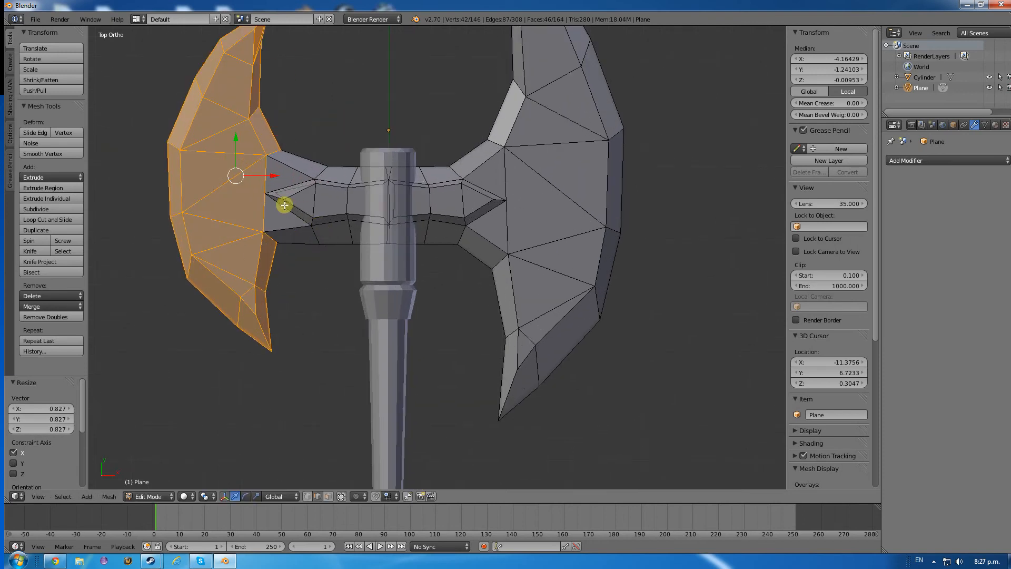
{"action": "middle_click_drag", "start_coordinate": [284, 206], "coordinate": [289, 265], "text": "shift"}
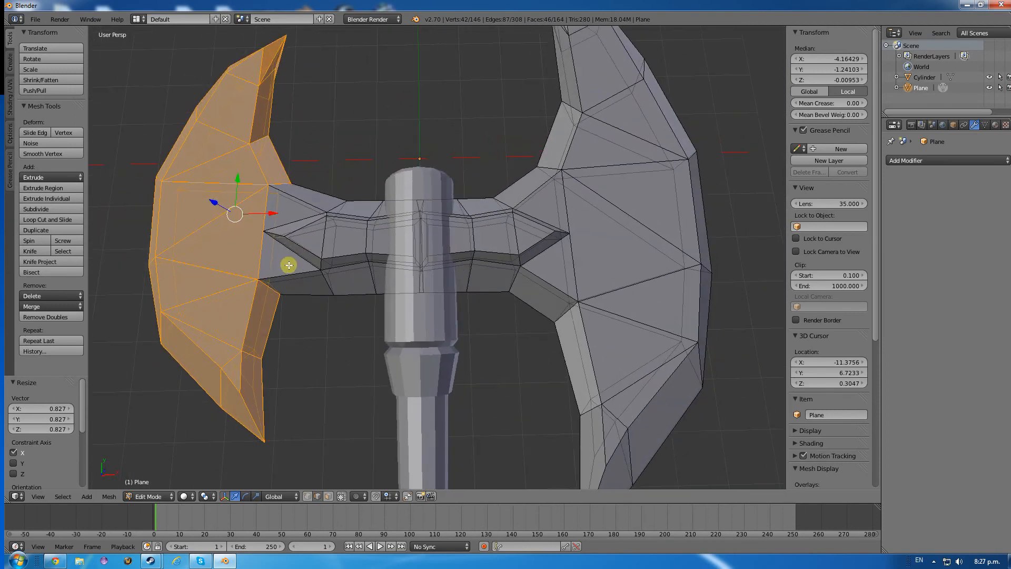
{"action": "left_click_drag", "start_coordinate": [275, 215], "coordinate": [349, 234]}
{"action": "right_click", "coordinate": [286, 236]}
{"action": "right_click", "coordinate": [298, 244], "text": "shift"}
{"action": "left_click_drag", "start_coordinate": [314, 200], "coordinate": [315, 201]}
{"action": "key", "text": "ctrl+z"}
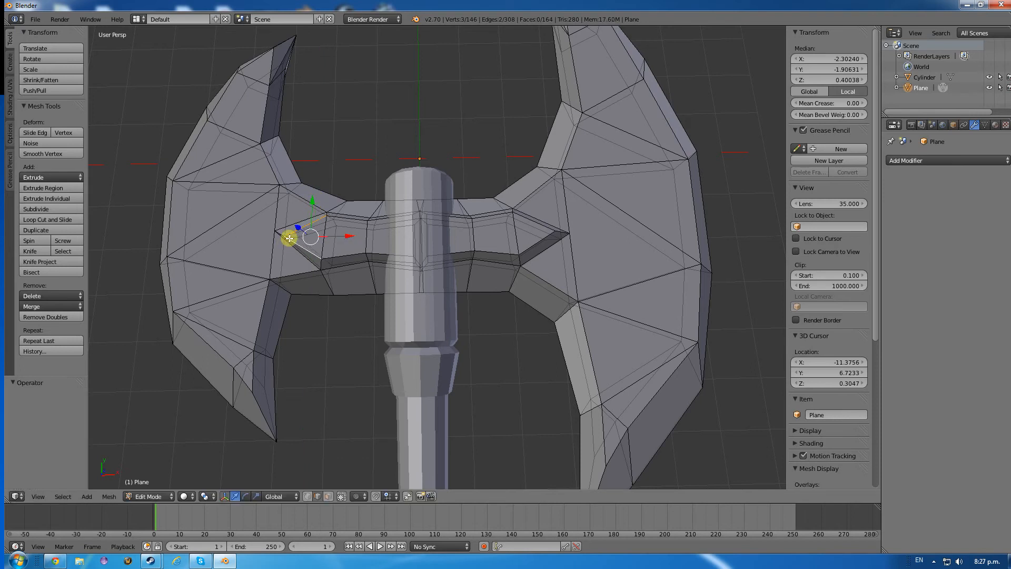
{"action": "key", "text": "ctrl+z"}
{"action": "key", "text": "ctrl+z"}
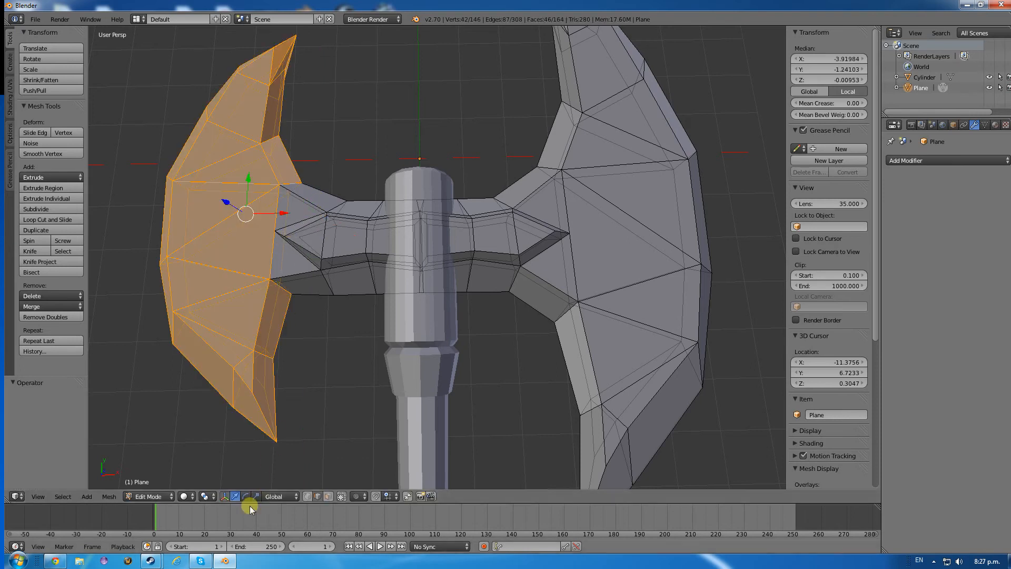
- Move the pointed tip vertex of the small blade's arm about 0.111 along X and 0.150 along Y
{"action": "right_click", "coordinate": [284, 237]}
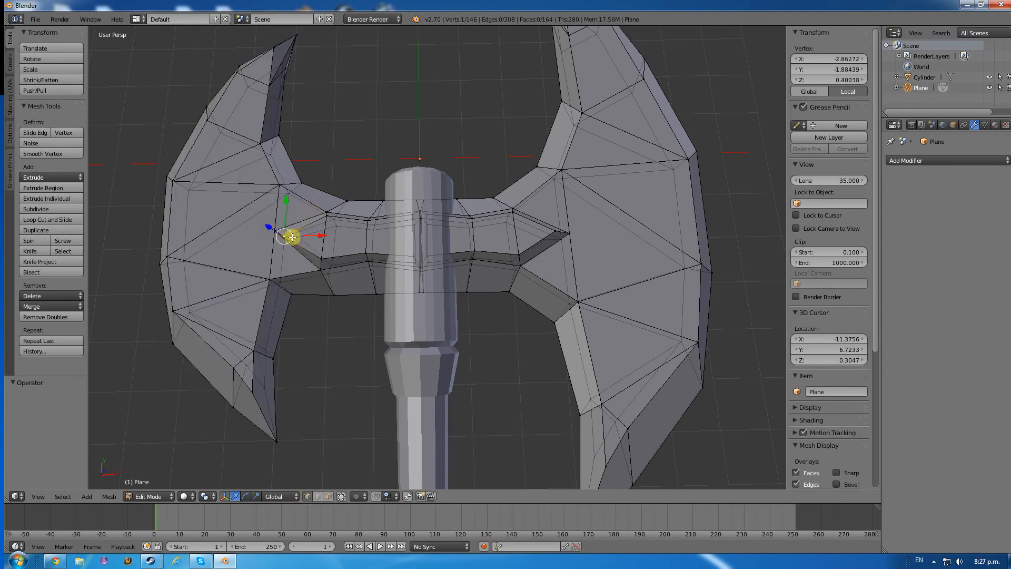
{"action": "left_click_drag", "start_coordinate": [323, 236], "coordinate": [327, 235]}
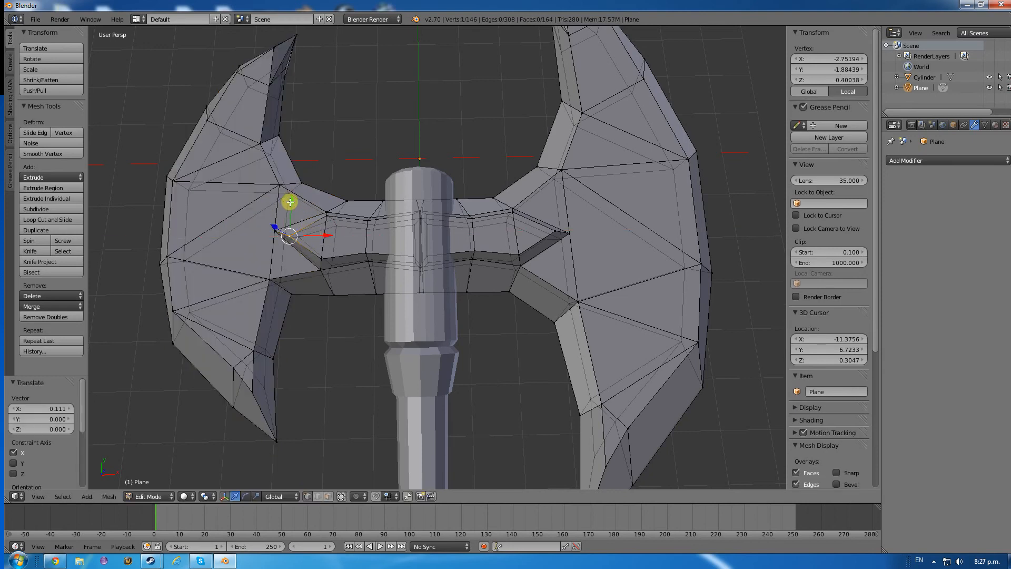
{"action": "left_click_drag", "start_coordinate": [290, 202], "coordinate": [285, 203]}
{"action": "middle_click_drag", "start_coordinate": [285, 203], "coordinate": [353, 200]}
{"action": "middle_click_drag", "start_coordinate": [447, 248], "coordinate": [318, 316]}
{"action": "scroll", "coordinate": [343, 305], "scroll_direction": "down", "scroll_amount": 3}
{"action": "scroll", "coordinate": [441, 287], "scroll_direction": "up", "scroll_amount": 1}
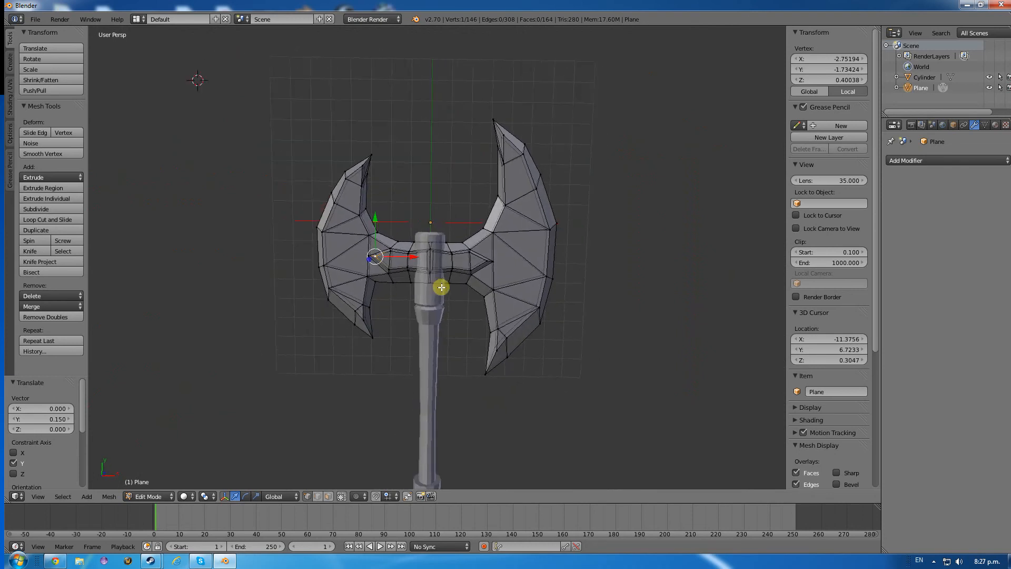
{"action": "middle_click_drag", "start_coordinate": [442, 288], "coordinate": [444, 276]}
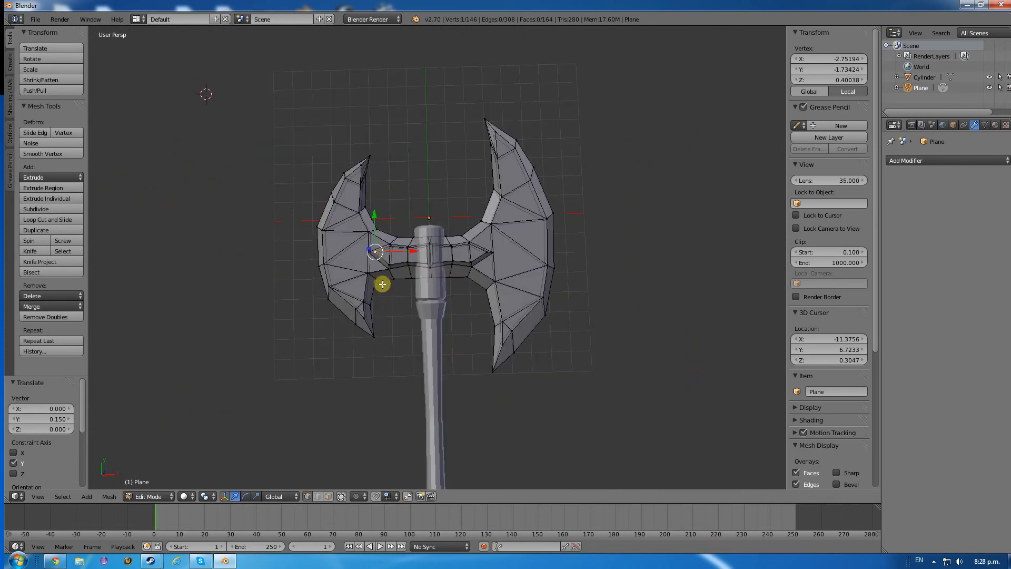
- Move the vertex where the small blade's lower inner edge meets the arm about 0.431 along negative Y
{"action": "right_click", "coordinate": [376, 280]}
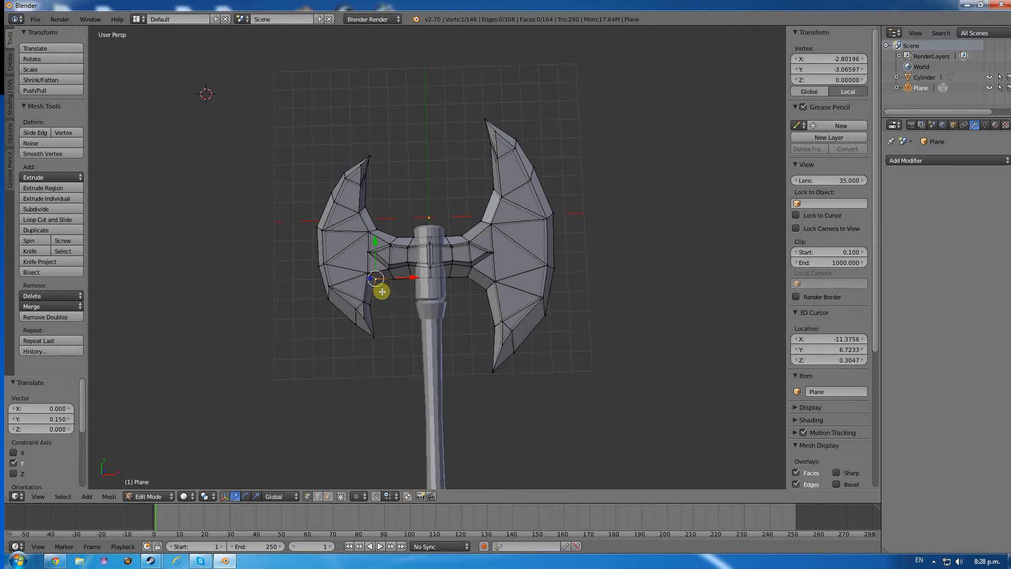
{"action": "key", "text": "g"}
{"action": "key", "text": "y"}
{"action": "left_click", "coordinate": [377, 249]}
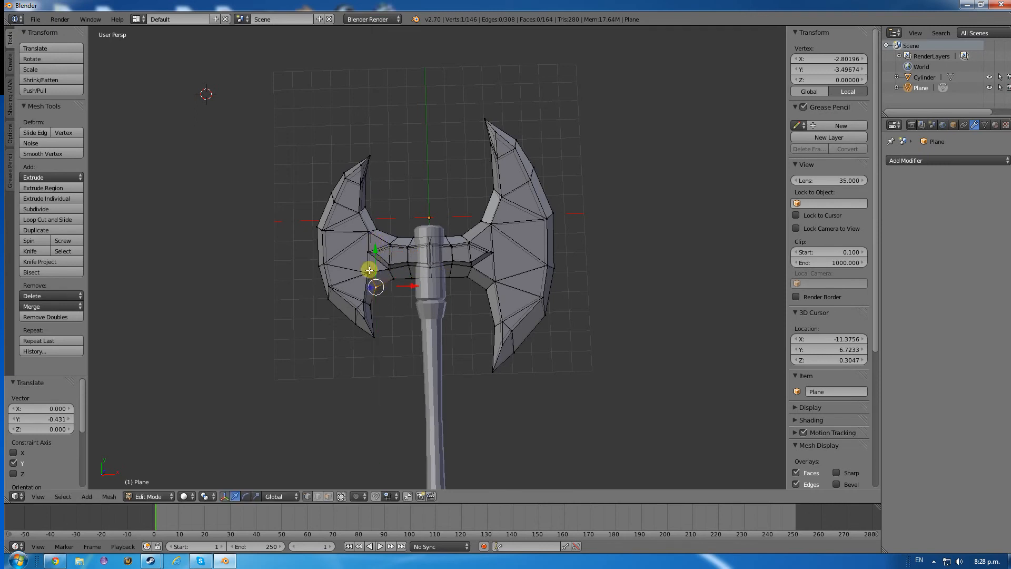
- Box-select the front and back vertices at the small blade's lower arm joint and move them about 0.32 along negative Y and 0.027 along X
{"action": "right_click", "coordinate": [369, 271]}
{"action": "key", "text": "b"}
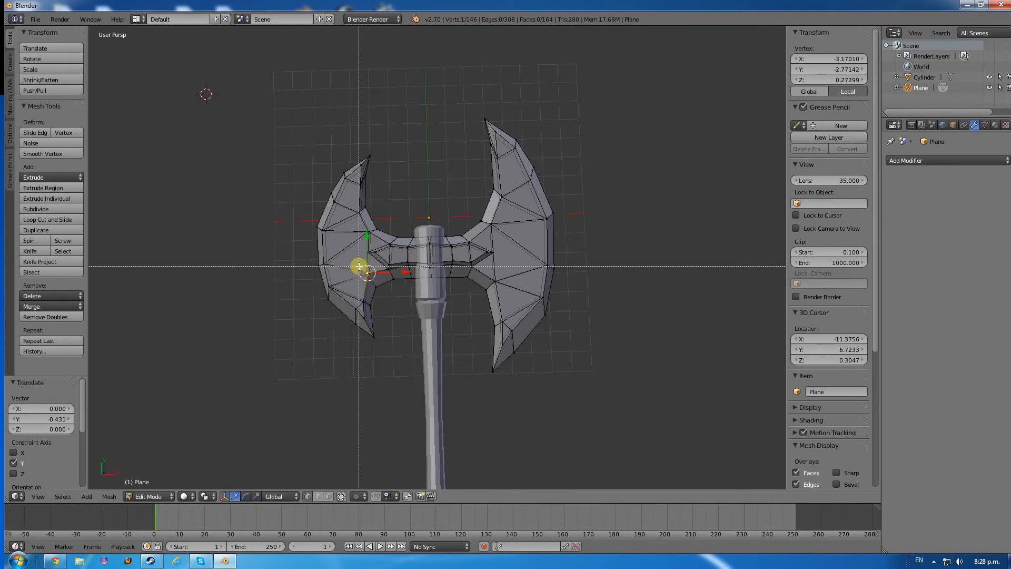
{"action": "left_click_drag", "start_coordinate": [359, 265], "coordinate": [368, 278]}
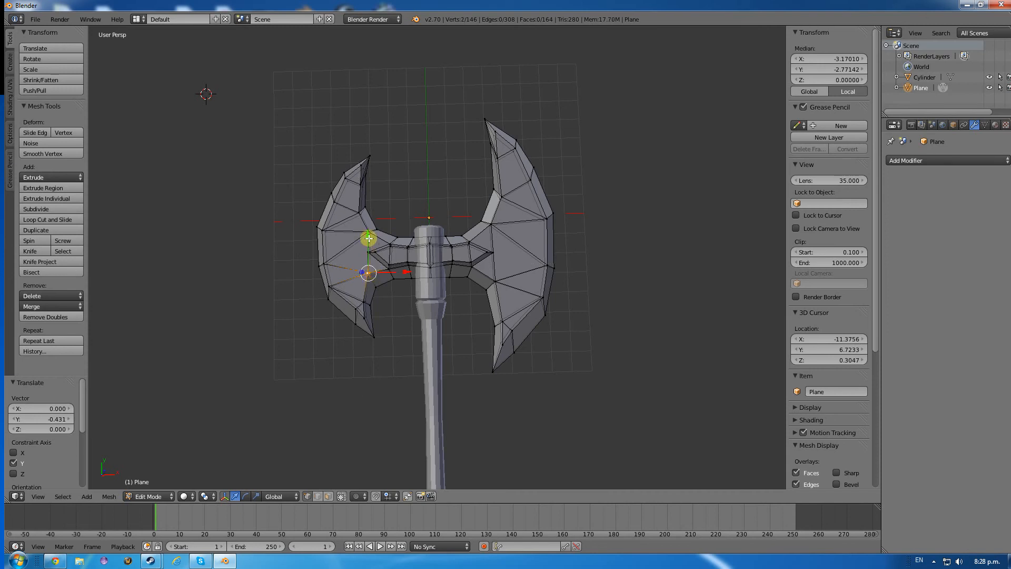
{"action": "left_click_drag", "start_coordinate": [369, 239], "coordinate": [395, 284]}
{"action": "key", "text": "b"}
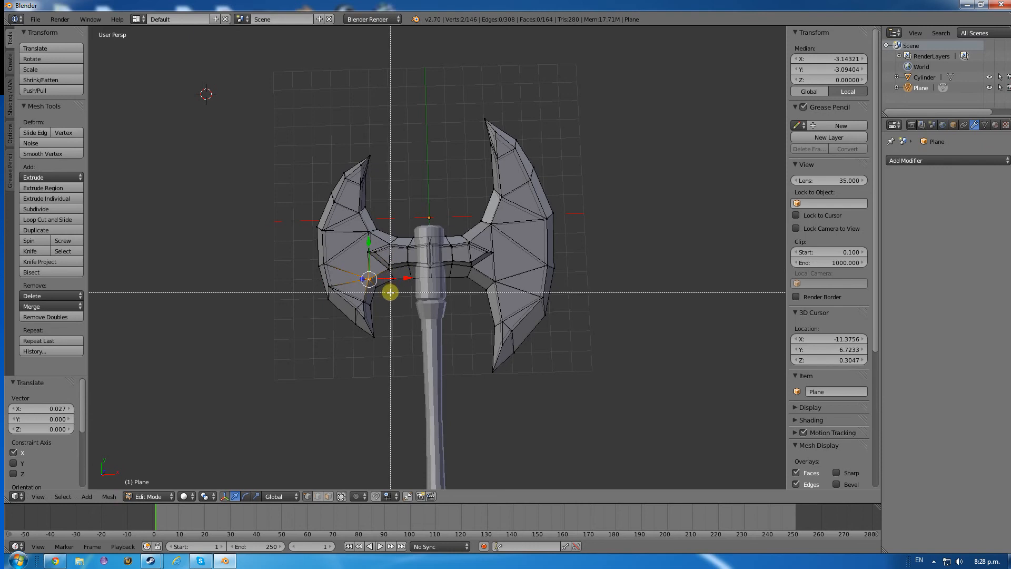
{"action": "key", "text": "Escape"}
{"action": "key", "text": "a"}
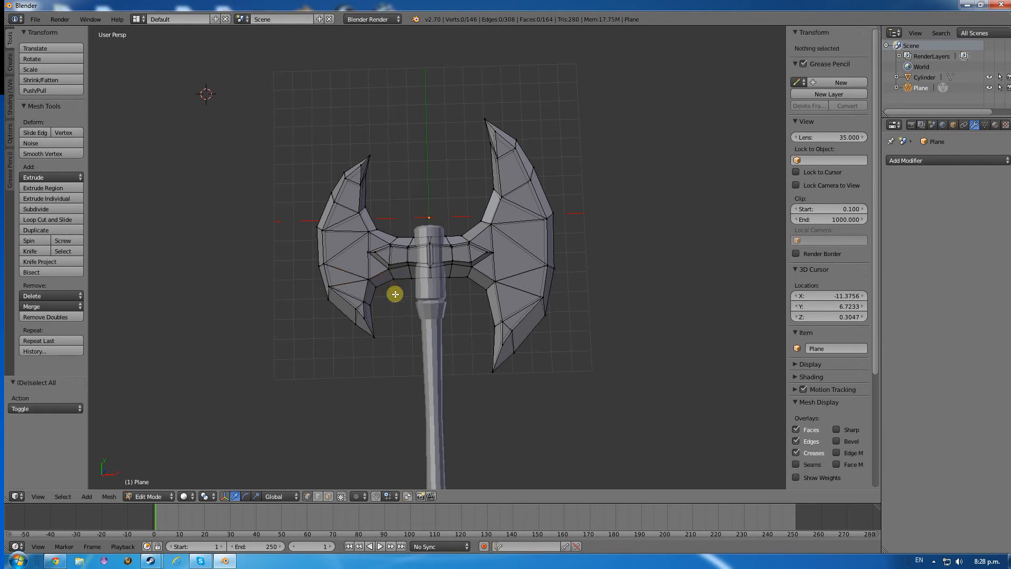
- Move the vertex on the underside of the small blade's arm about 0.107 along positive Y and clear the selection
{"action": "key", "text": "b"}
{"action": "key", "text": "Escape"}
{"action": "right_click", "coordinate": [398, 275]}
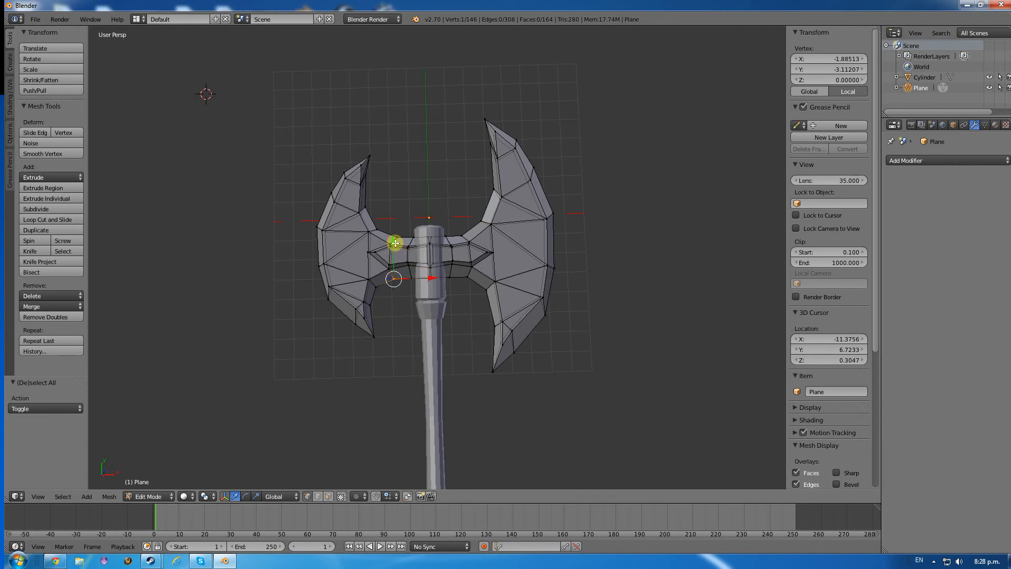
{"action": "left_click_drag", "start_coordinate": [393, 242], "coordinate": [395, 241]}
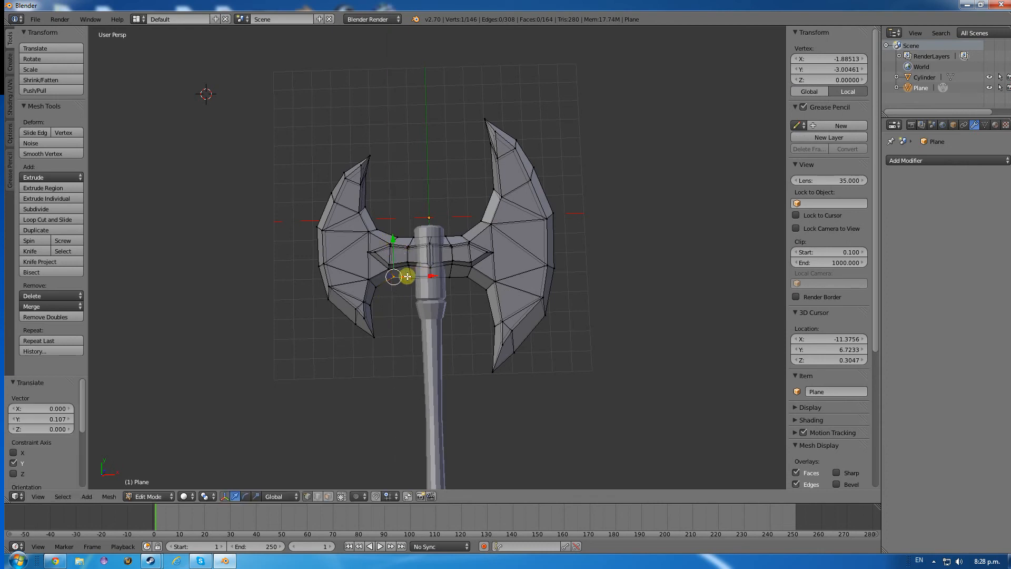
{"action": "key", "text": "a"}
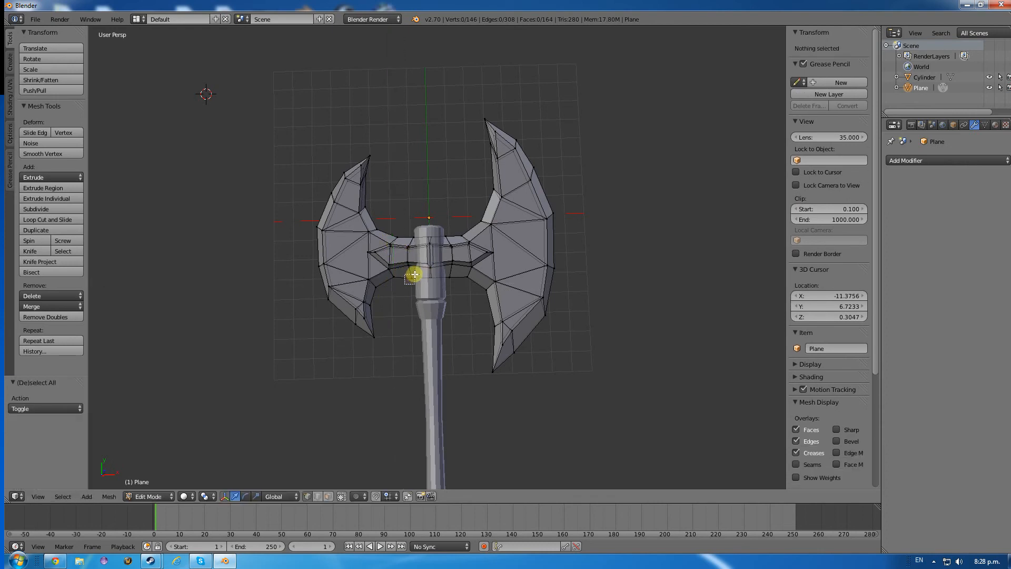
- Move the vertex beside the handle on the underside of the small blade's arm 0.241 along Y and clear the selection
{"action": "right_click", "coordinate": [414, 274]}
{"action": "left_click_drag", "start_coordinate": [411, 240], "coordinate": [411, 237]}
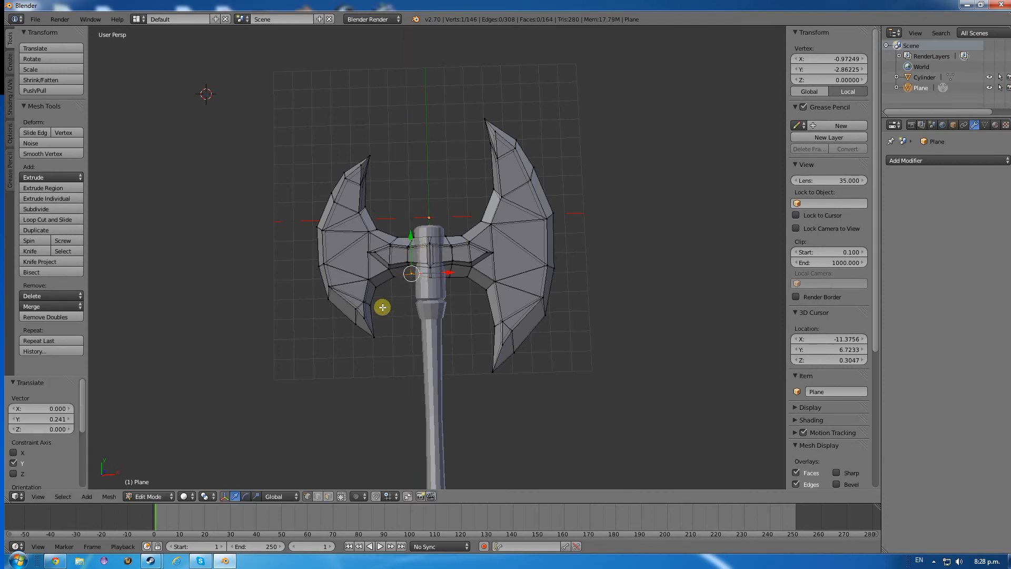
{"action": "key", "text": "a"}
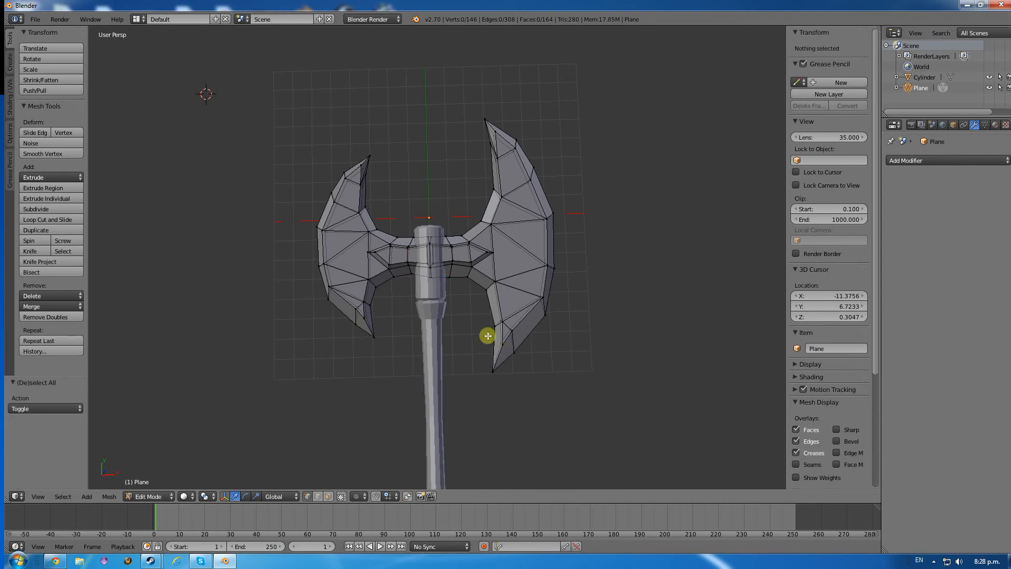
- Box-select the large blade's lower tip in top view and move it about 1.13 along negative Y and 0.387 along negative X
{"action": "key", "text": "b"}
{"action": "left_click_drag", "start_coordinate": [466, 295], "coordinate": [560, 384]}
{"action": "key", "text": "KP_7"}
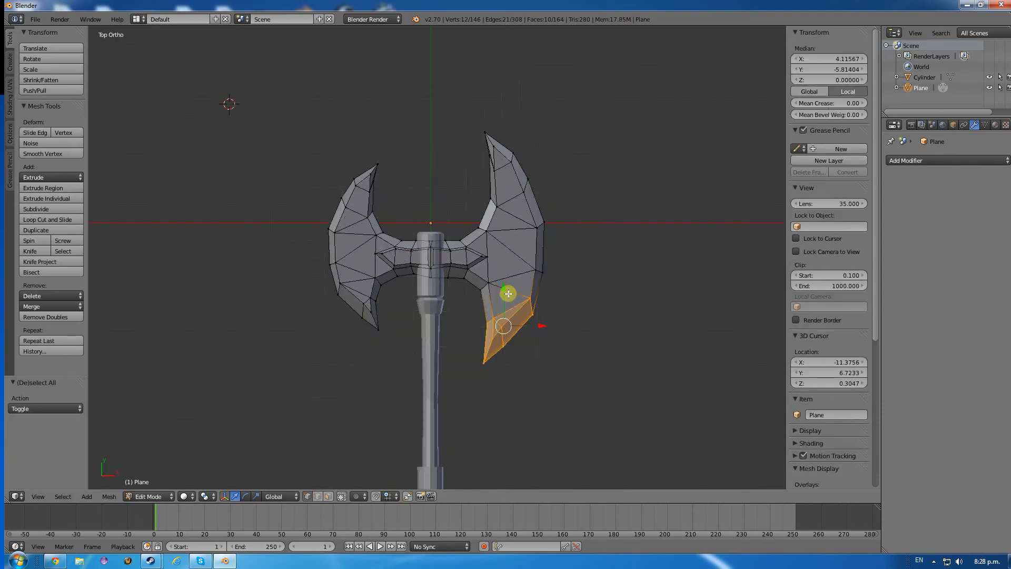
{"action": "left_click_drag", "start_coordinate": [503, 290], "coordinate": [493, 312]}
{"action": "left_click_drag", "start_coordinate": [545, 346], "coordinate": [536, 344]}
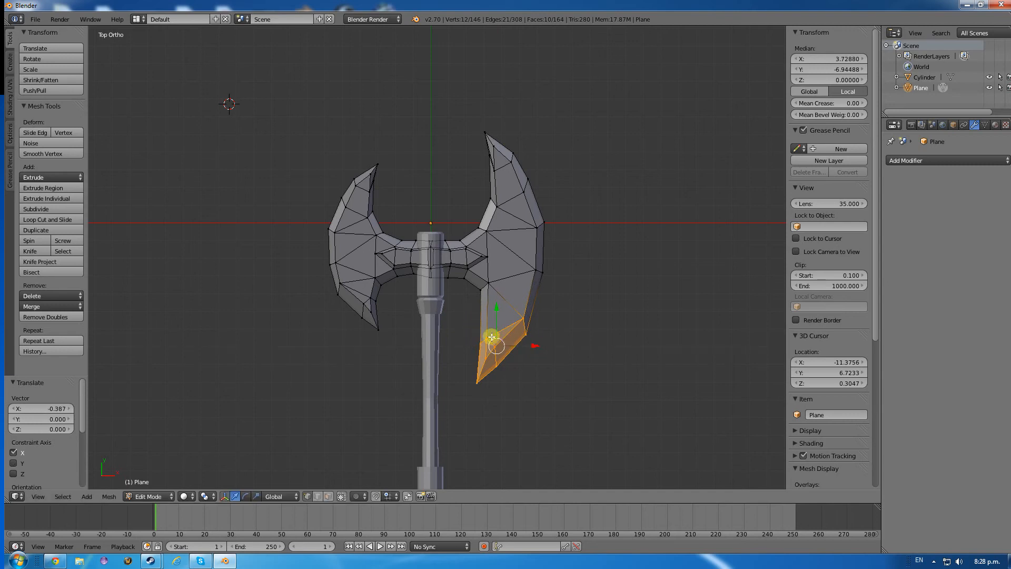
- Rotate the large blade's lower tip section about -15 degrees and clear the selection
{"action": "key", "text": "r"}
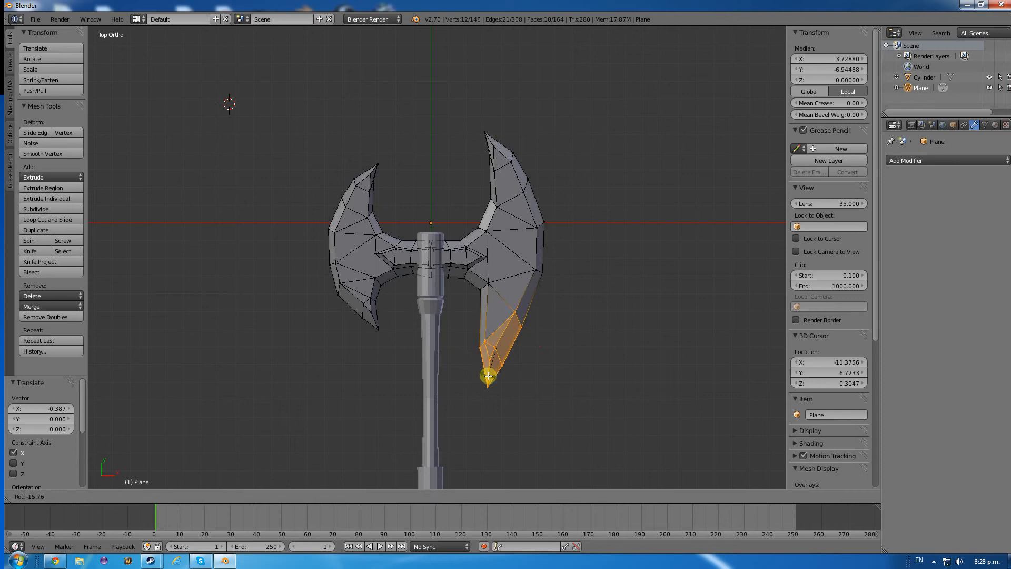
{"action": "left_click", "coordinate": [480, 365]}
{"action": "key", "text": "a"}
- Box-select the inner-edge vertices above the large blade's lower tip and move them about 0.24 along X and 1.49 along Y
{"action": "key", "text": "b"}
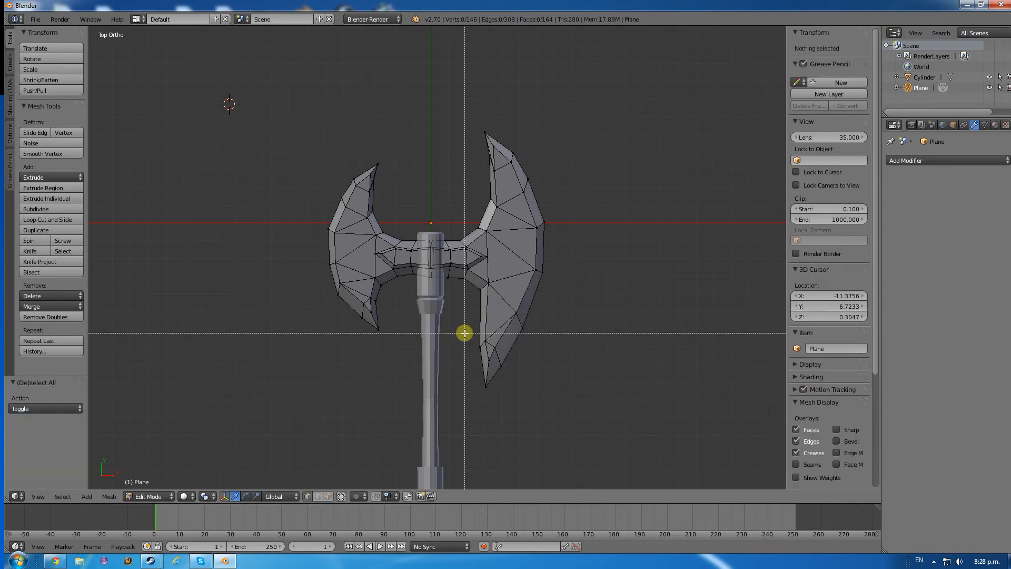
{"action": "left_click_drag", "start_coordinate": [463, 328], "coordinate": [491, 353]}
{"action": "key", "text": "g"}
{"action": "key", "text": "y"}
{"action": "key", "text": "x"}
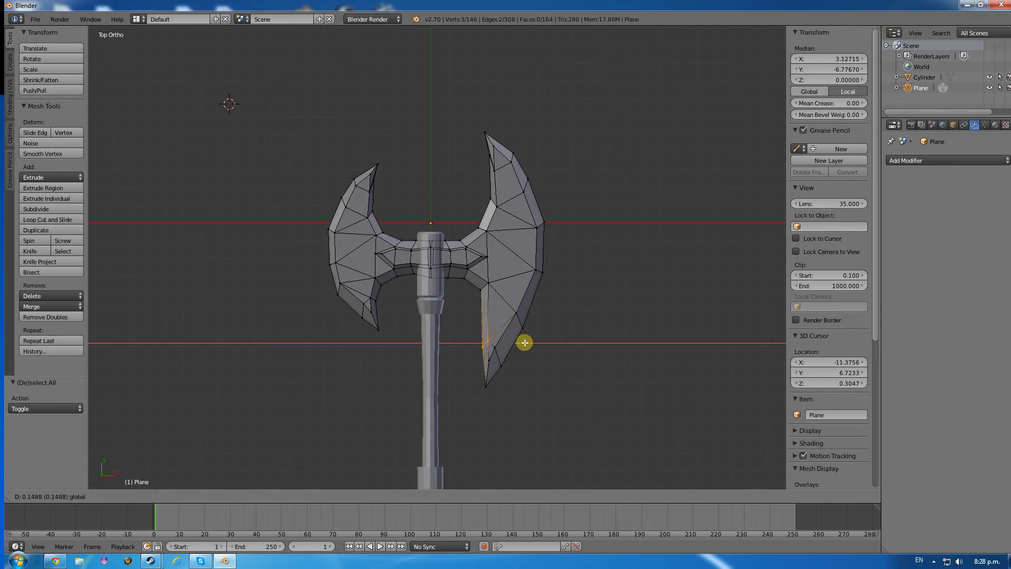
{"action": "left_click", "coordinate": [524, 343]}
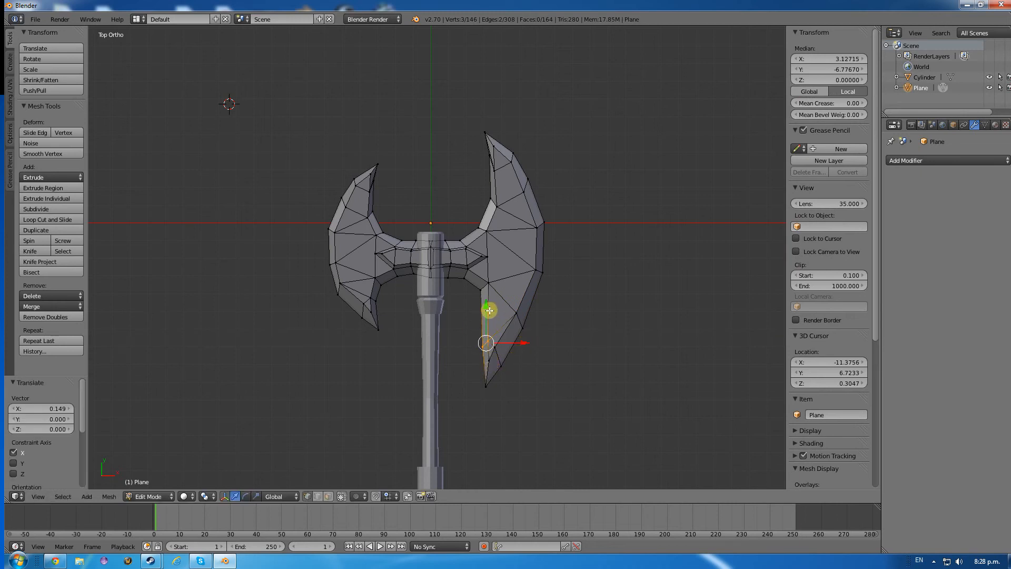
{"action": "key", "text": "g"}
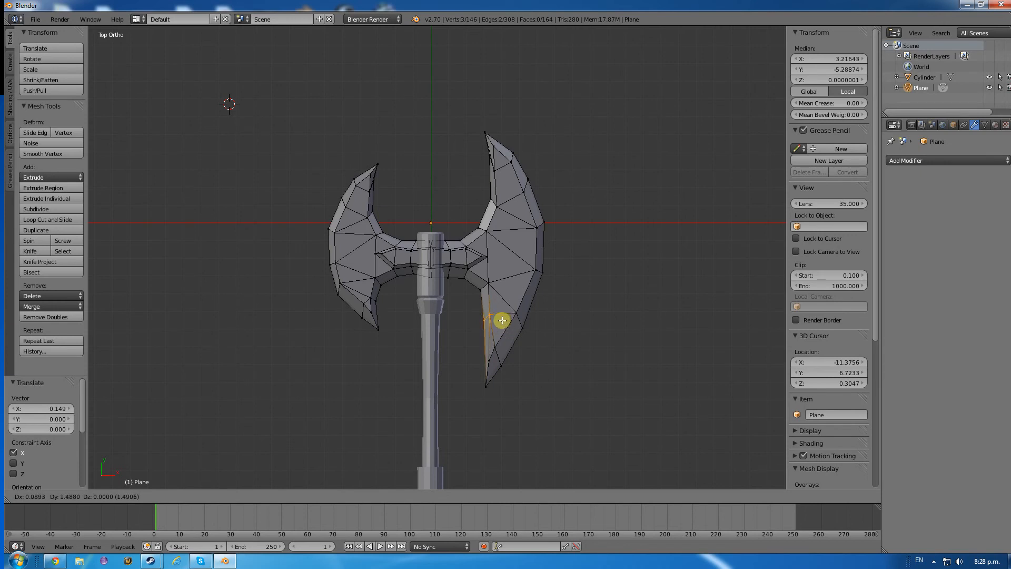
{"action": "left_click", "coordinate": [502, 320]}
{"action": "key", "text": "a"}
- Box-select the vertices at the large blade's lower point, rotate them 6.617 degrees, and clear the selection
{"action": "key", "text": "b"}
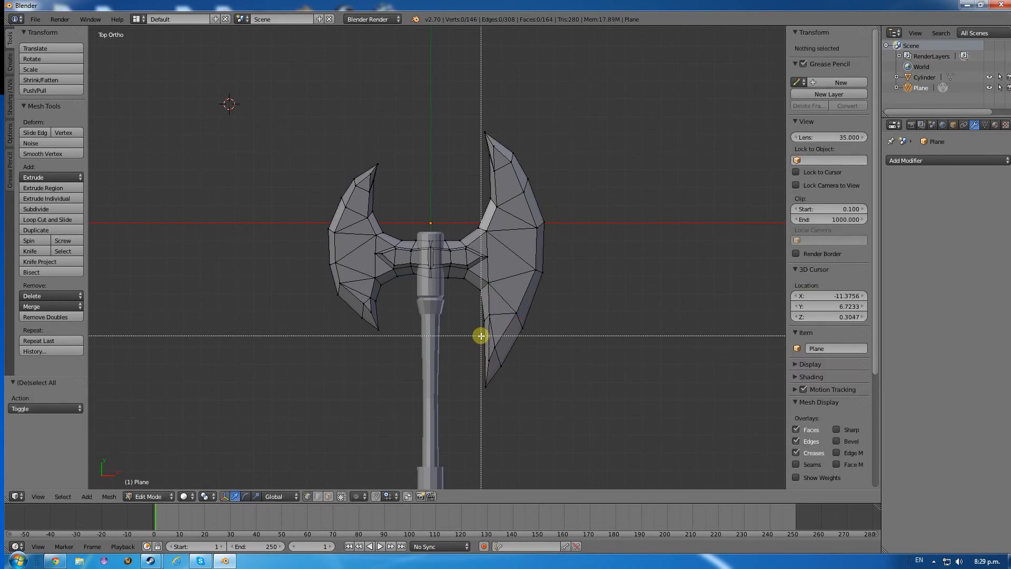
{"action": "left_click_drag", "start_coordinate": [481, 334], "coordinate": [504, 392]}
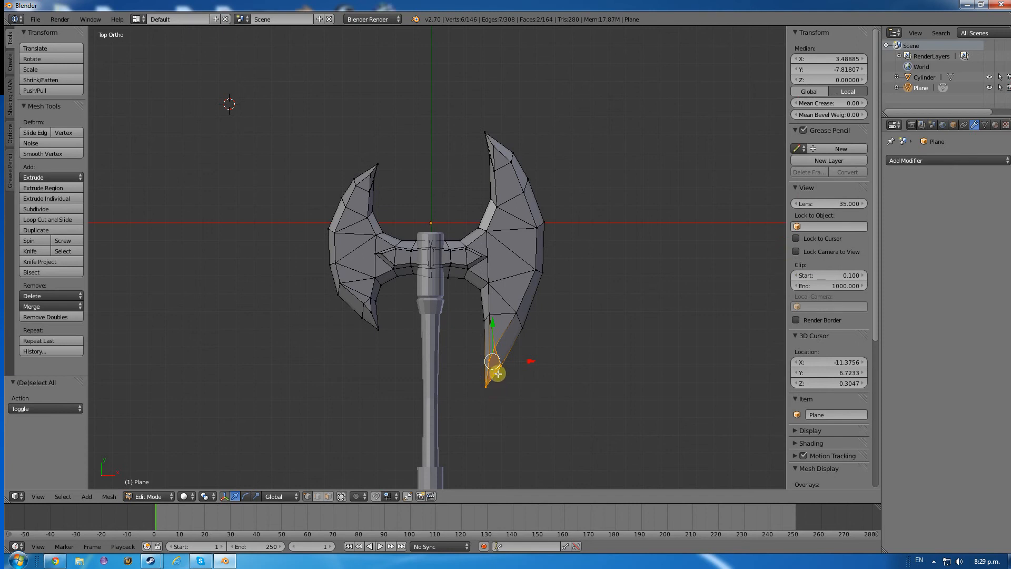
{"action": "key", "text": "r"}
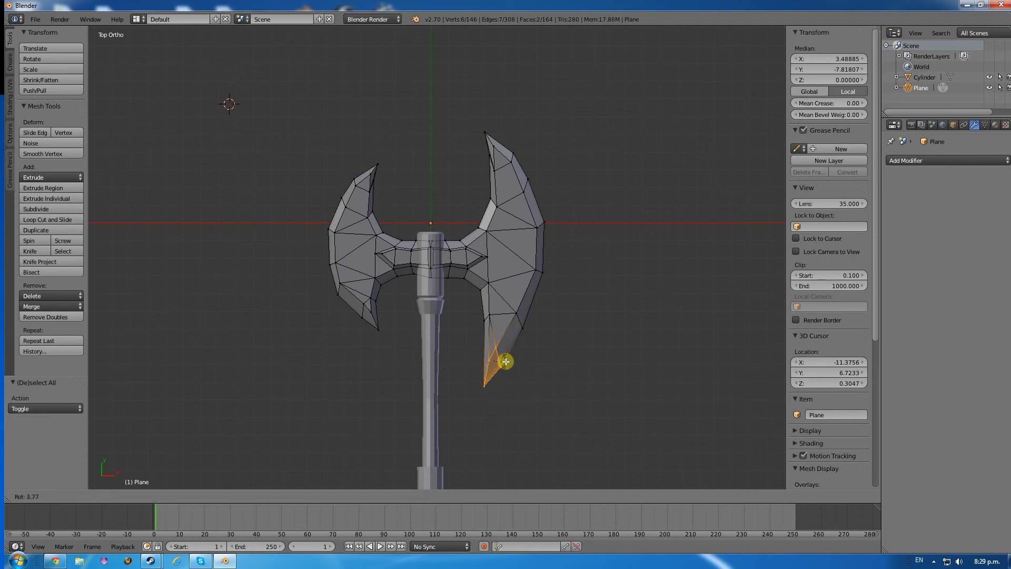
{"action": "left_click", "coordinate": [505, 361]}
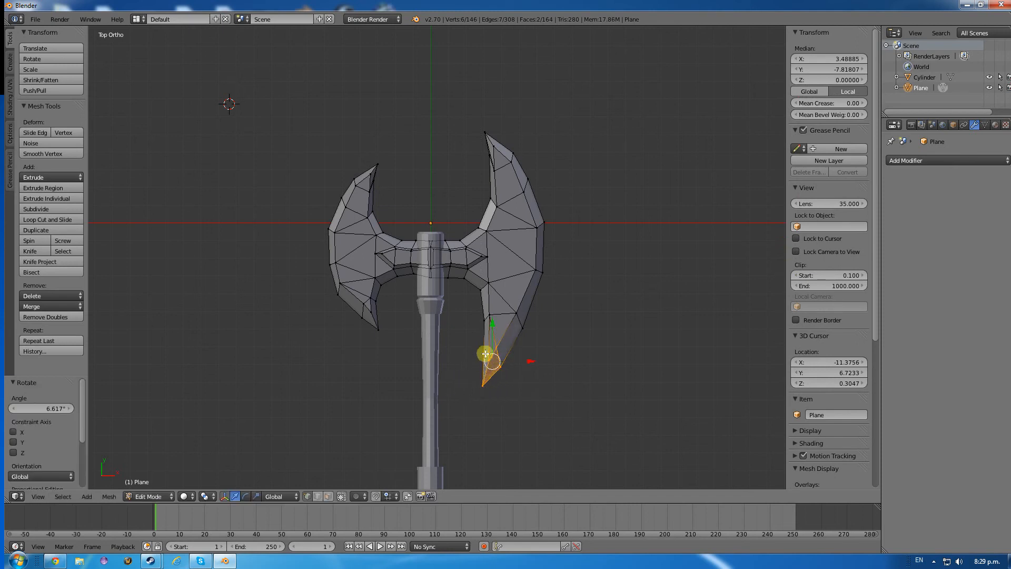
{"action": "key", "text": "a"}
- Box-select the large blade's lower inner-edge vertices, move them about 0.21 along X, and view the axe in Object Mode
{"action": "key", "text": "b"}
{"action": "left_click_drag", "start_coordinate": [475, 307], "coordinate": [495, 327]}
{"action": "key", "text": "g"}
{"action": "key", "text": "x"}
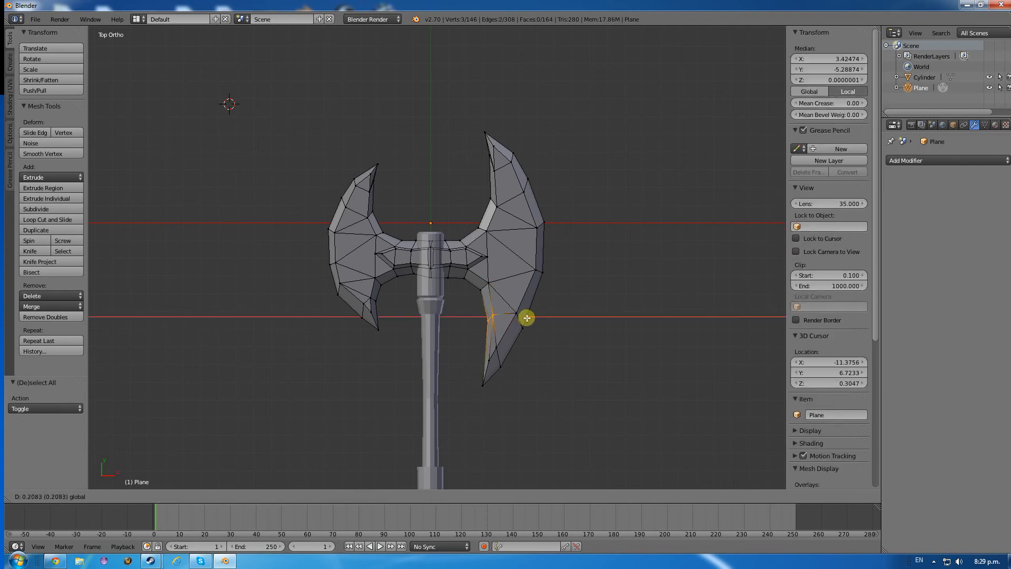
{"action": "left_click", "coordinate": [528, 317]}
{"action": "key", "text": "Tab"}
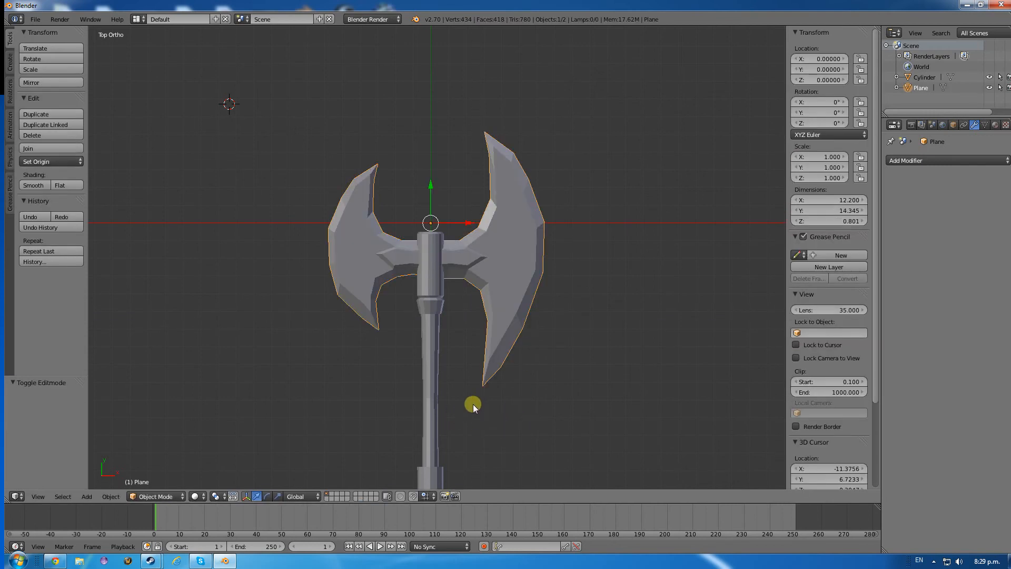
{"action": "scroll", "coordinate": [473, 403], "scroll_direction": "down", "scroll_amount": 3}
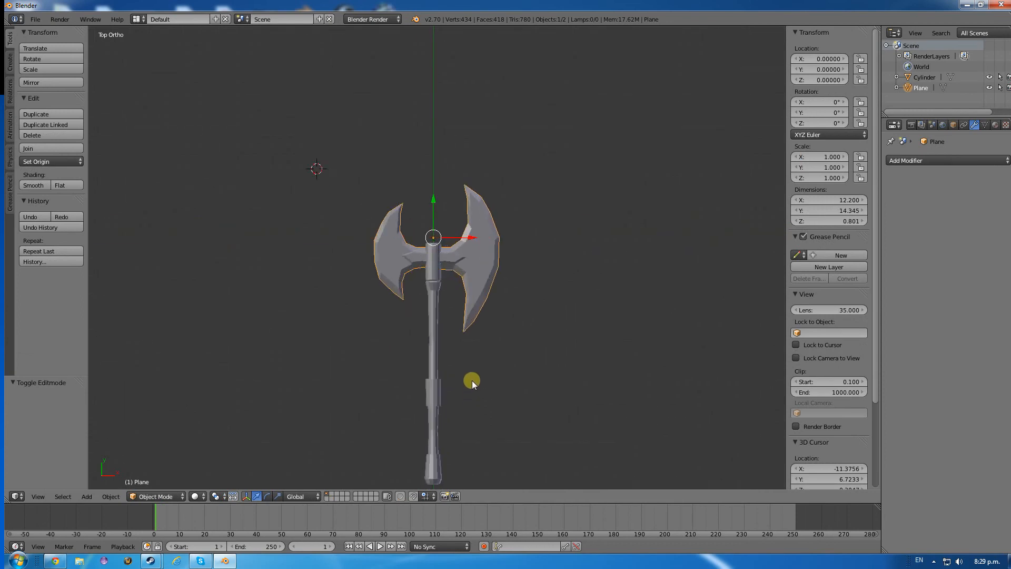
- Return to Edit Mode and knife-cut a line across the bevel of the large blade's cutting edge
{"action": "key", "text": "Tab"}
{"action": "scroll", "coordinate": [504, 263], "scroll_direction": "up", "scroll_amount": 3}
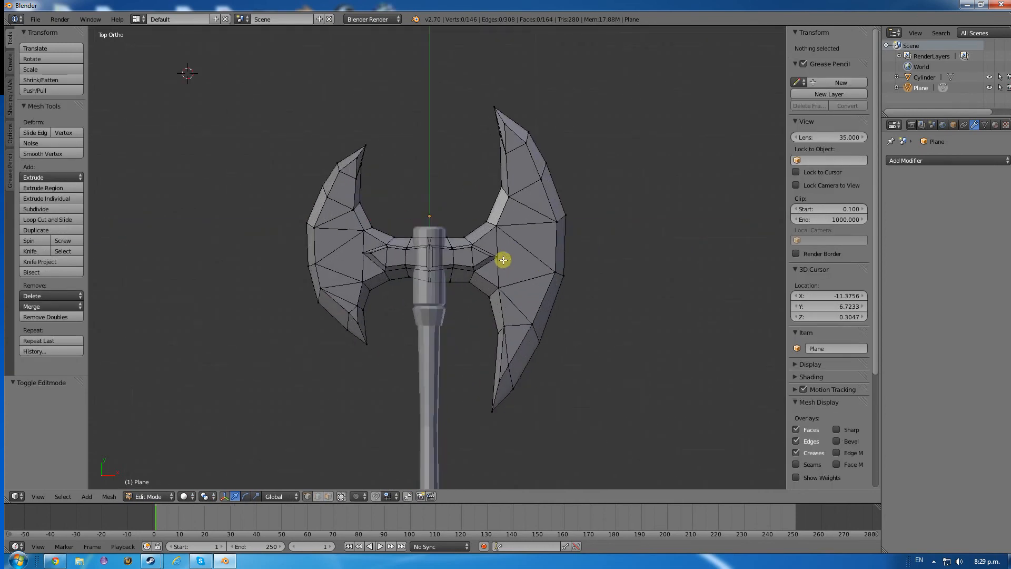
{"action": "middle_click_drag", "start_coordinate": [600, 271], "coordinate": [526, 309]}
{"action": "scroll", "coordinate": [527, 309], "scroll_direction": "up", "scroll_amount": 5}
{"action": "scroll", "coordinate": [590, 348], "scroll_direction": "down", "scroll_amount": 5}
{"action": "middle_click_drag", "start_coordinate": [590, 347], "coordinate": [522, 289]}
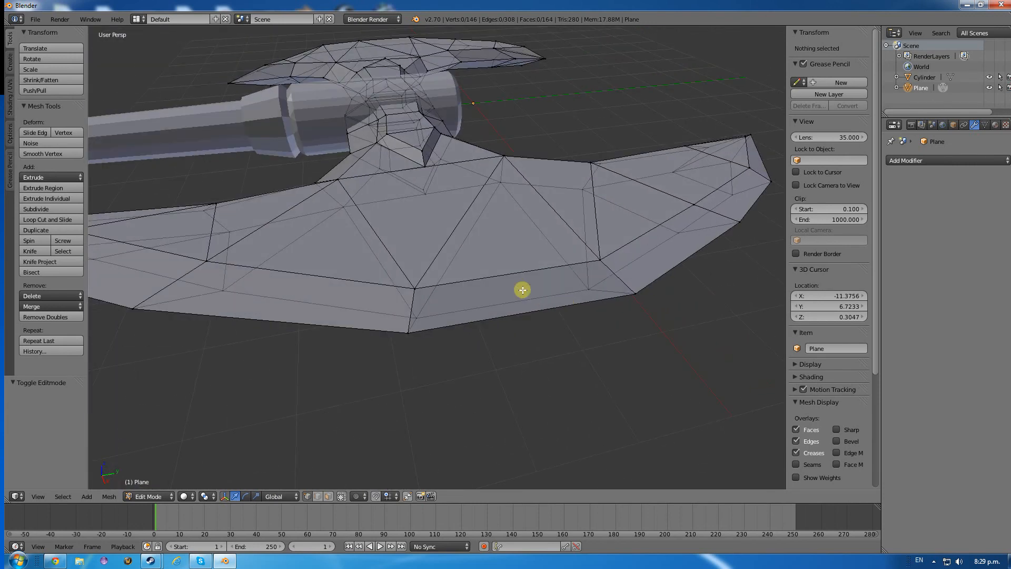
{"action": "left_click", "coordinate": [40, 248]}
{"action": "left_click", "coordinate": [565, 265]}
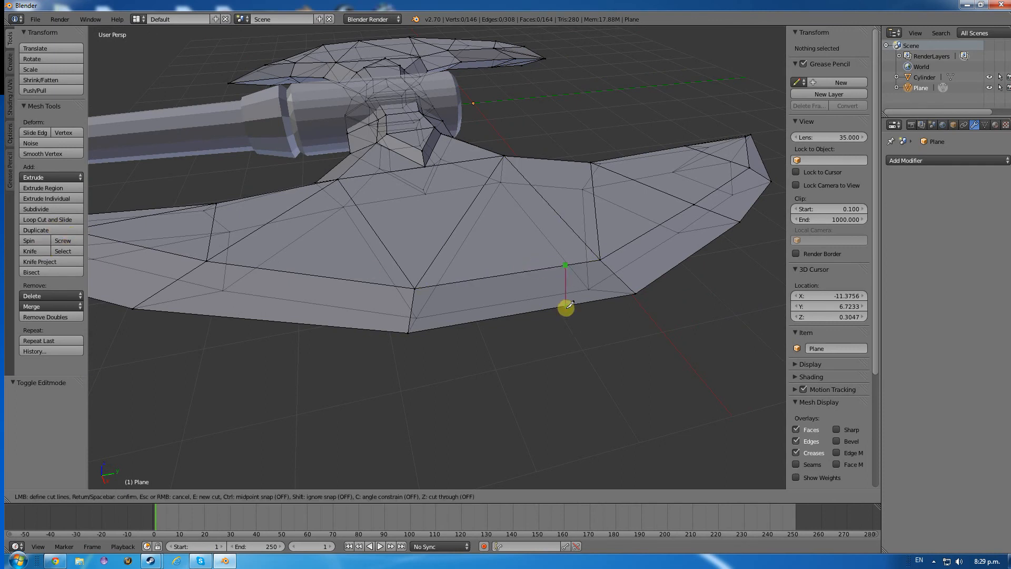
{"action": "left_click", "coordinate": [569, 305]}
{"action": "key", "text": "Return"}
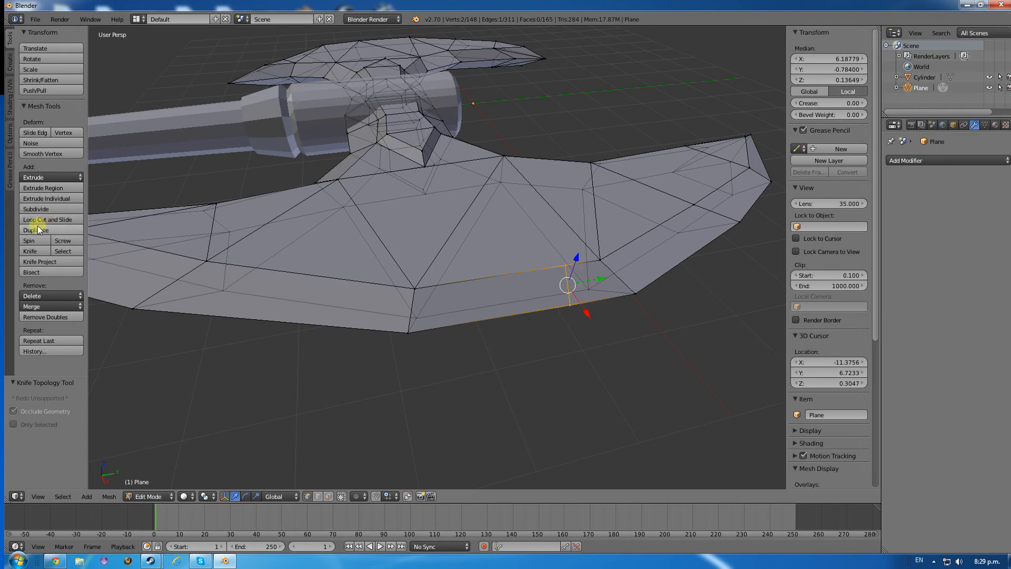
- Knife-cut a second line from the first cut's inner end to the outer edge, outlining a narrow triangle
{"action": "left_click", "coordinate": [32, 251]}
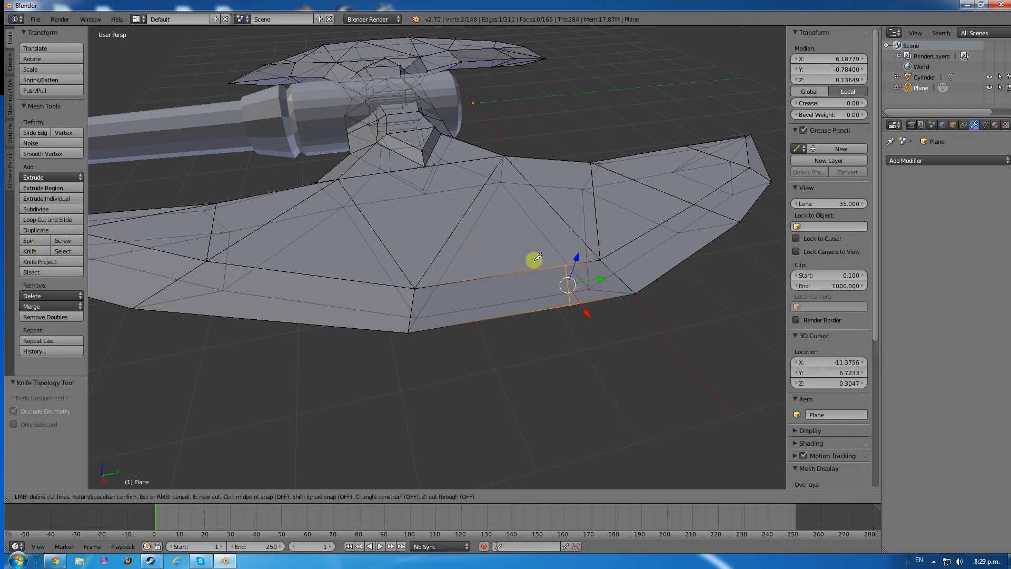
{"action": "left_click", "coordinate": [567, 264]}
{"action": "key", "text": "Return"}
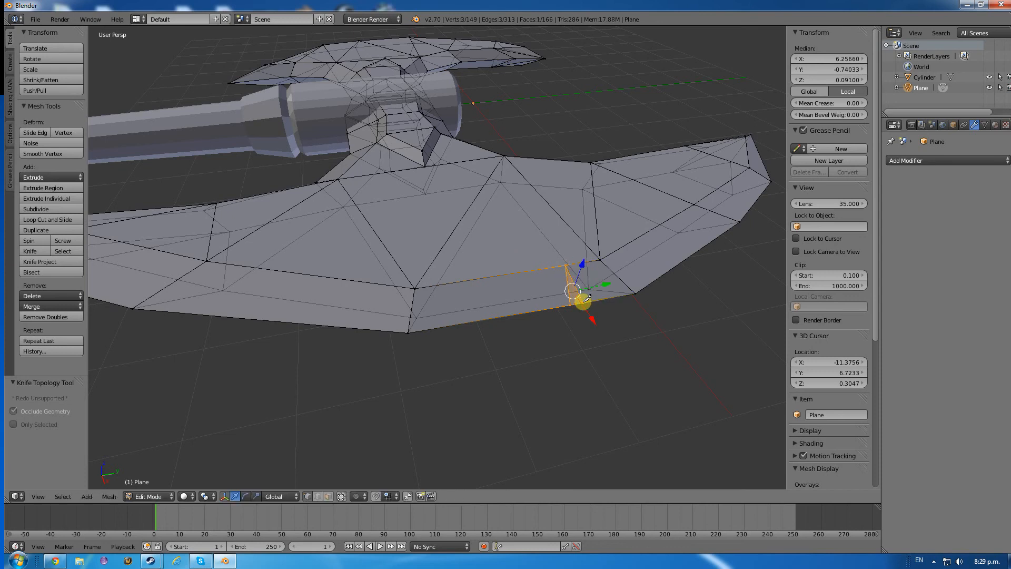
- Limit selection to visible geometry and knife-cut a matching triangle into the cutting-edge bevel on the large blade's opposite side
{"action": "middle_click_drag", "start_coordinate": [575, 307], "coordinate": [544, 255]}
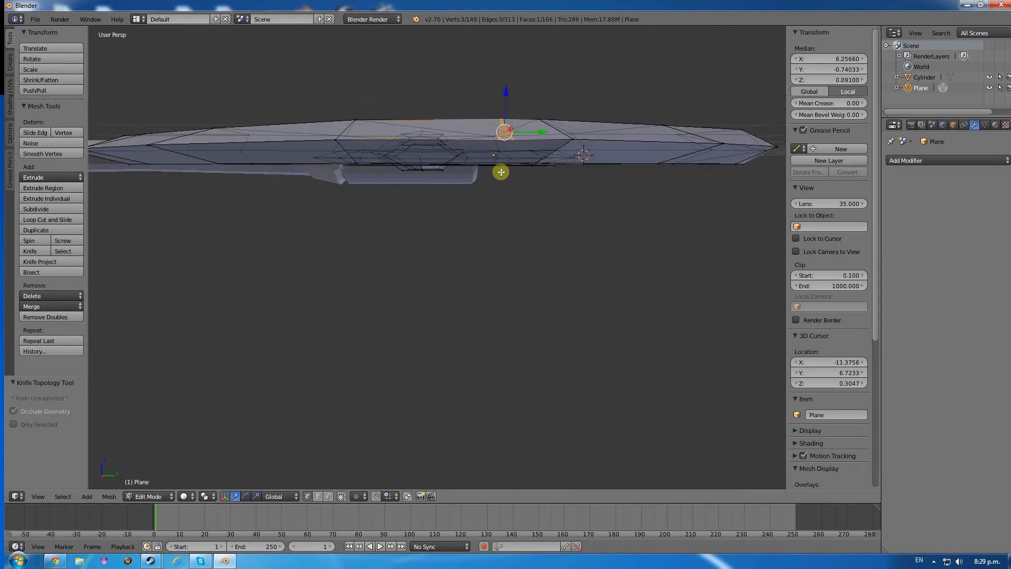
{"action": "middle_click_drag", "start_coordinate": [501, 172], "coordinate": [503, 139]}
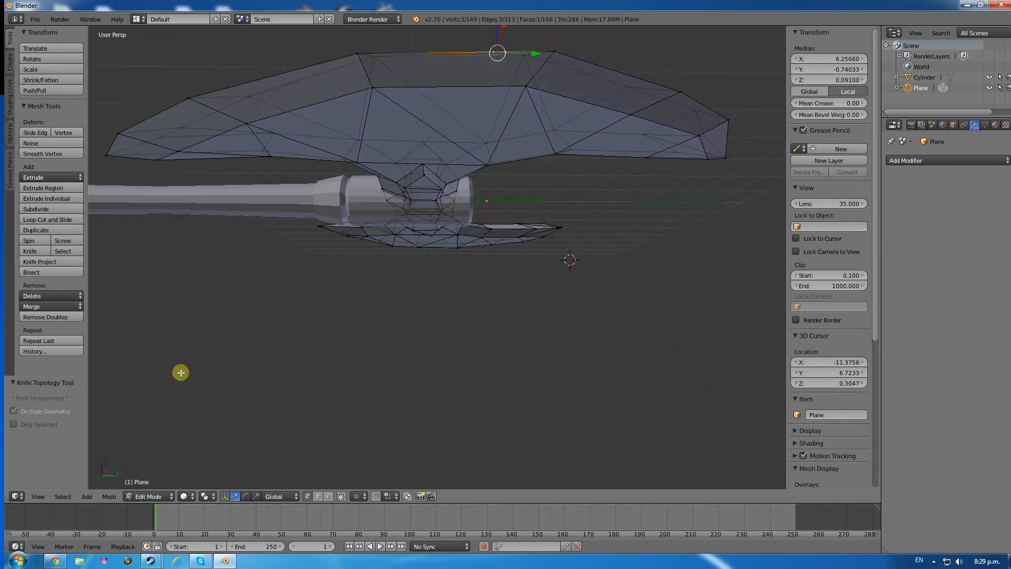
{"action": "left_click", "coordinate": [345, 497]}
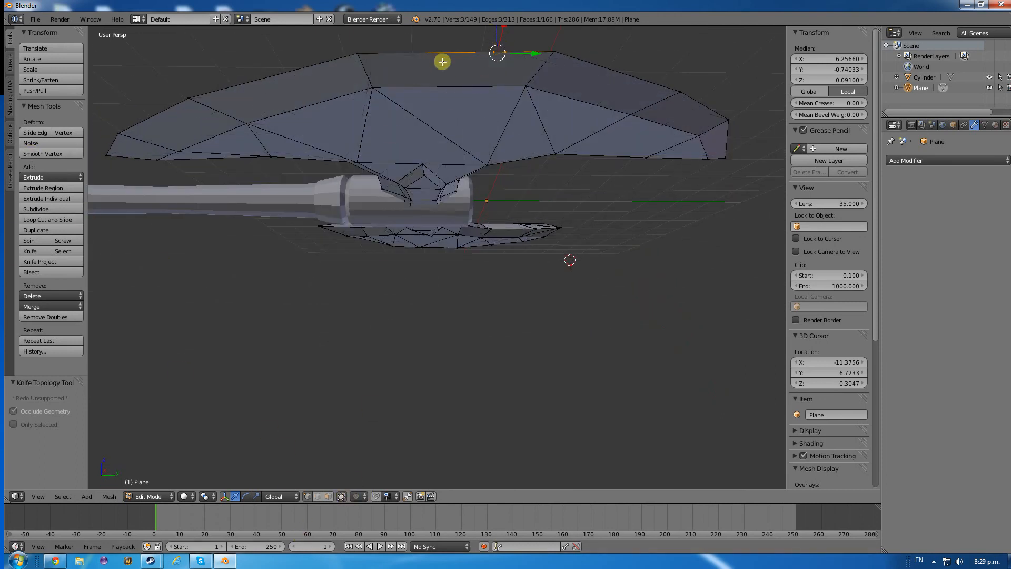
{"action": "middle_click_drag", "start_coordinate": [373, 241], "coordinate": [362, 174]}
{"action": "scroll", "coordinate": [449, 69], "scroll_direction": "up", "scroll_amount": 3}
{"action": "key", "text": "KP_Decimal"}
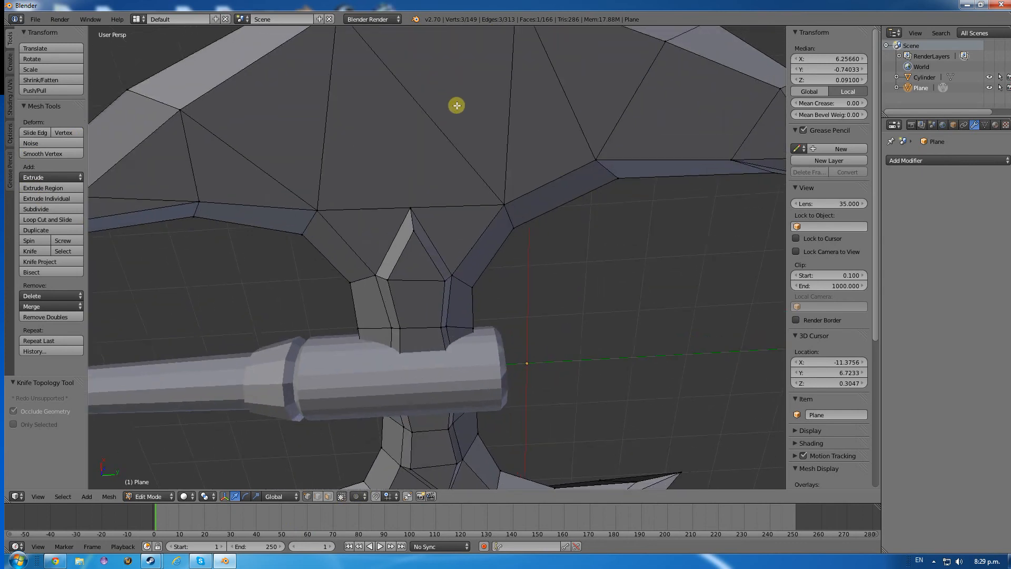
{"action": "left_click", "coordinate": [30, 251]}
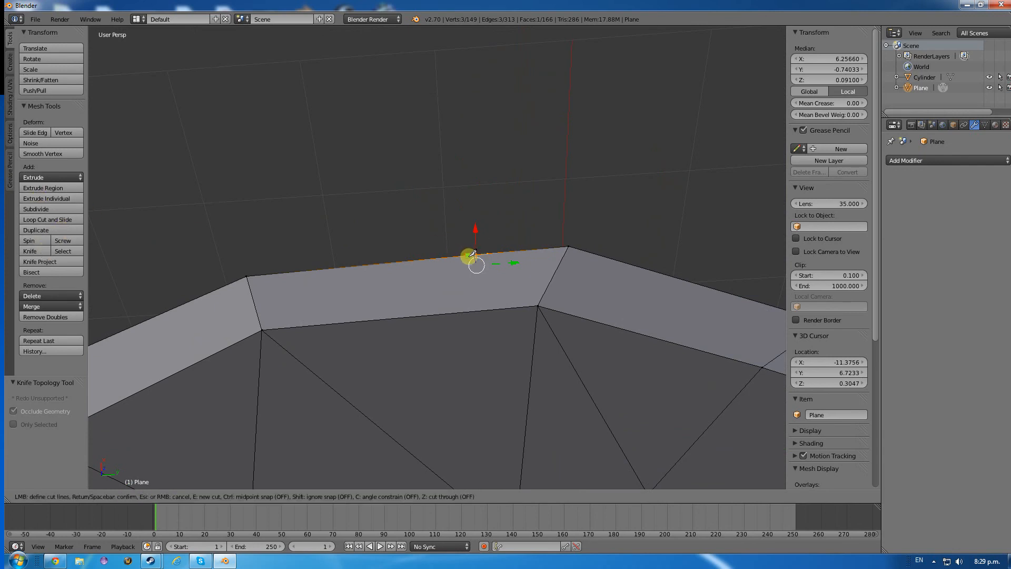
{"action": "left_click", "coordinate": [471, 255]}
{"action": "left_click", "coordinate": [486, 311]}
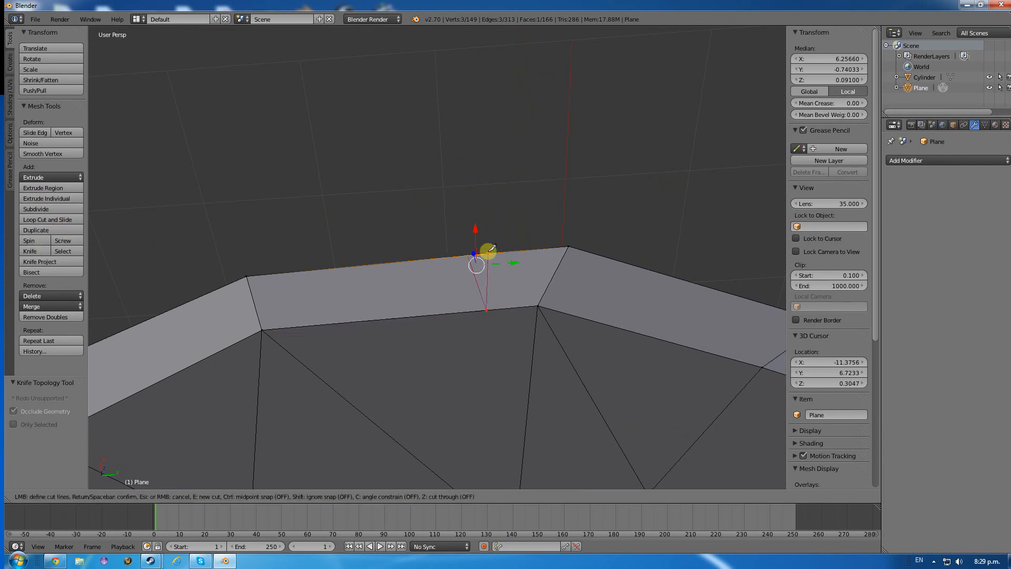
{"action": "left_click", "coordinate": [489, 255]}
{"action": "key", "text": "Return"}
- Switch to face selection and delete the two triangular faces on the large blade's cutting edge to open a notch
{"action": "middle_click_drag", "start_coordinate": [364, 231], "coordinate": [395, 375]}
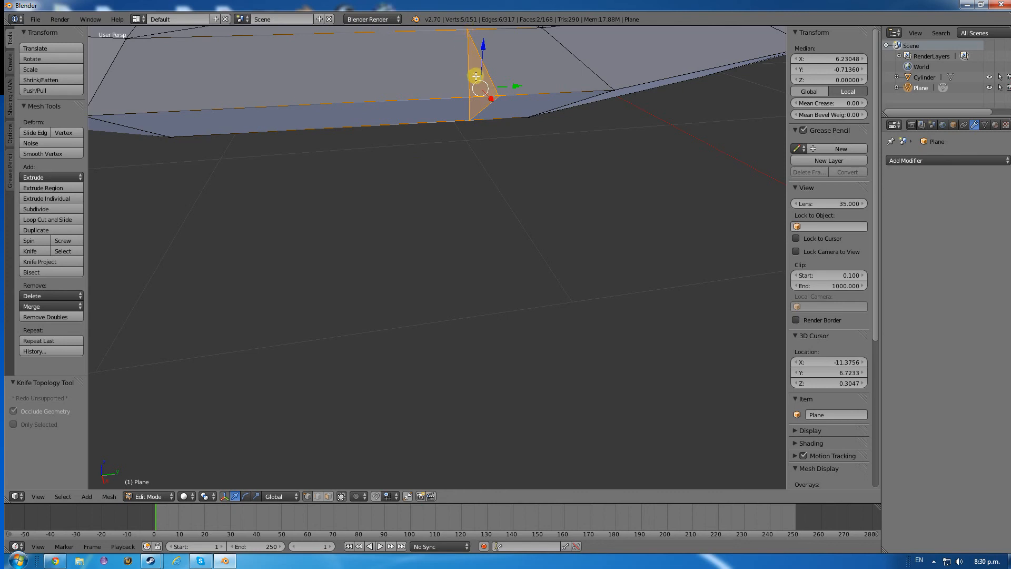
{"action": "left_click", "coordinate": [328, 496]}
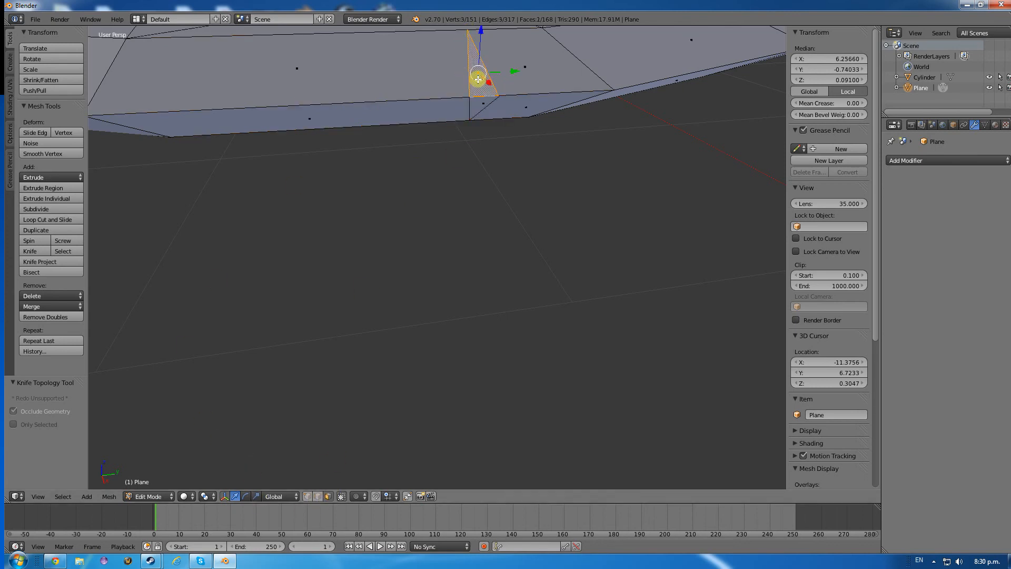
{"action": "key", "text": "x"}
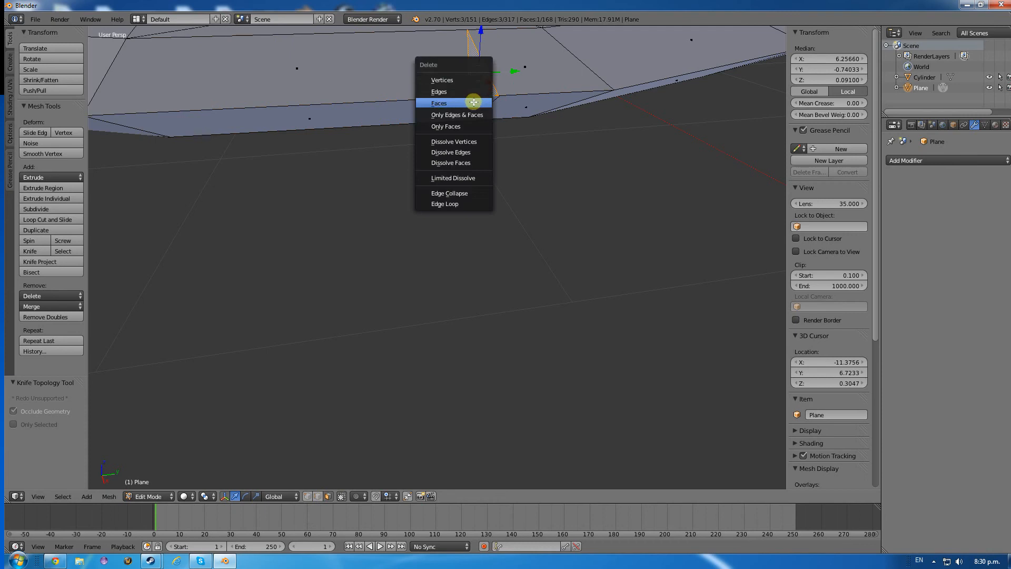
{"action": "left_click", "coordinate": [477, 102]}
{"action": "right_click", "coordinate": [476, 101]}
{"action": "key", "text": "x"}
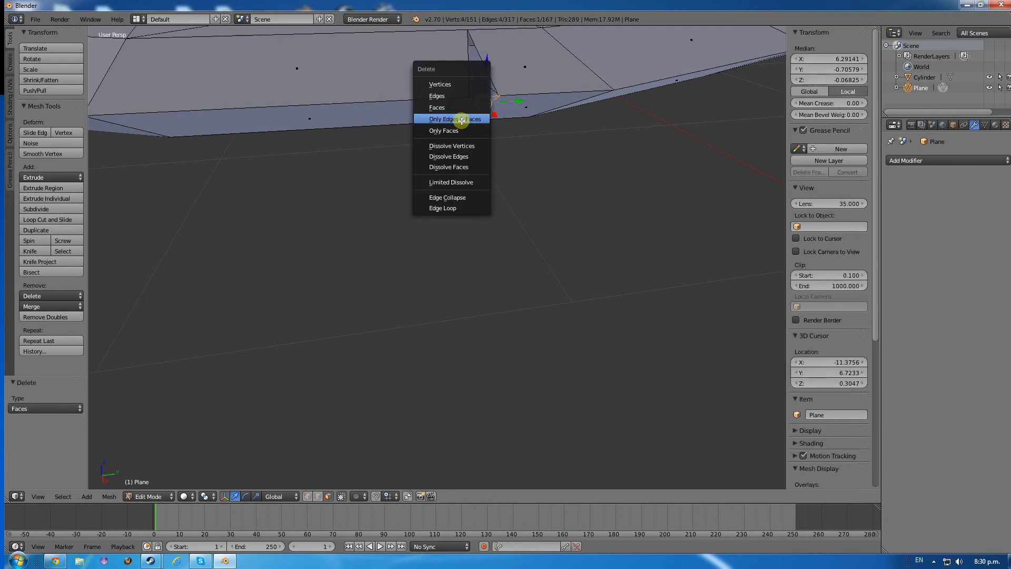
{"action": "left_click", "coordinate": [461, 121]}
- Try to knife-cut a line across the open notch from its upper corner to its lower corner, then undo it
{"action": "middle_click_drag", "start_coordinate": [481, 106], "coordinate": [494, 45]}
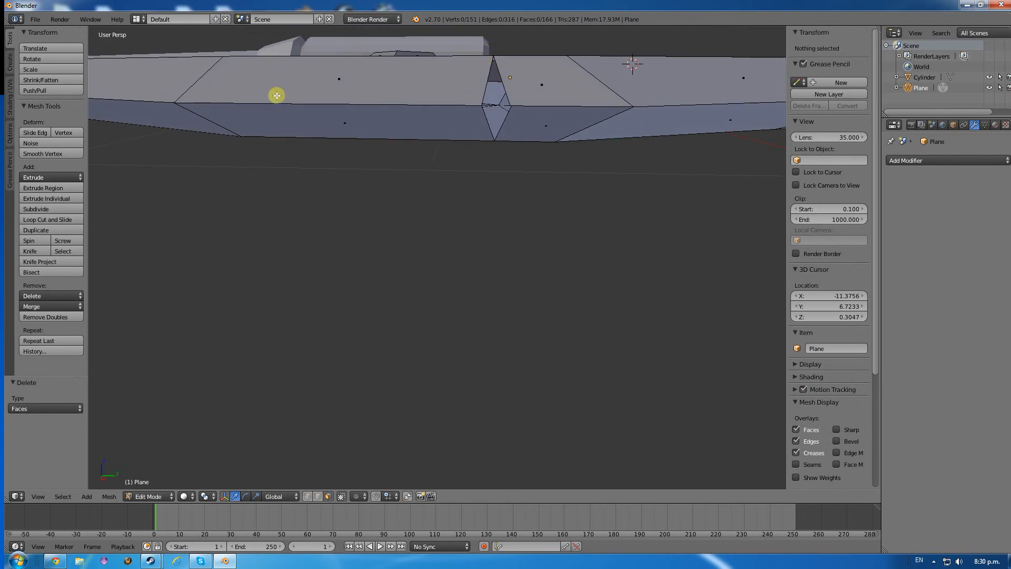
{"action": "left_click", "coordinate": [44, 250]}
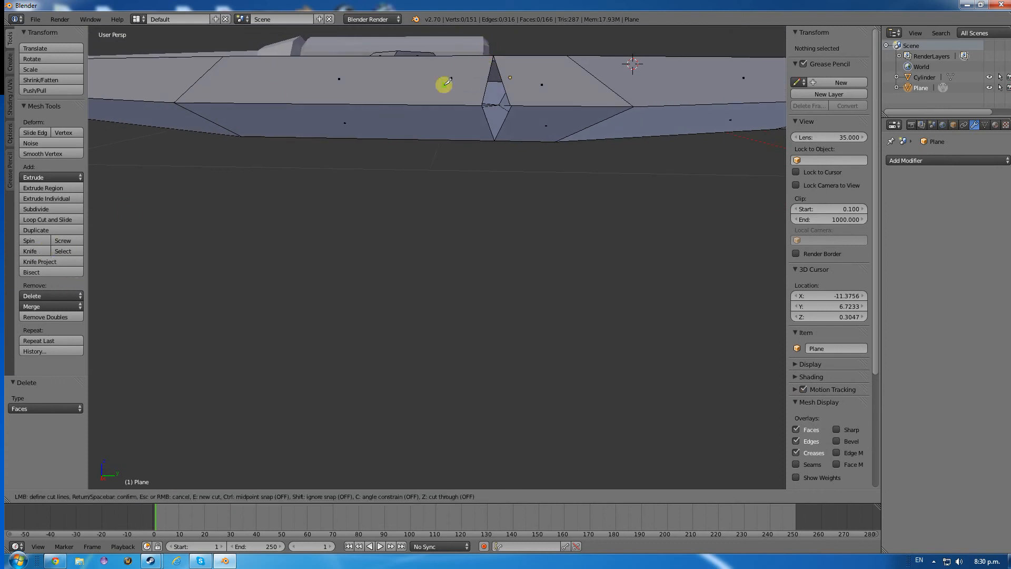
{"action": "left_click", "coordinate": [494, 55]}
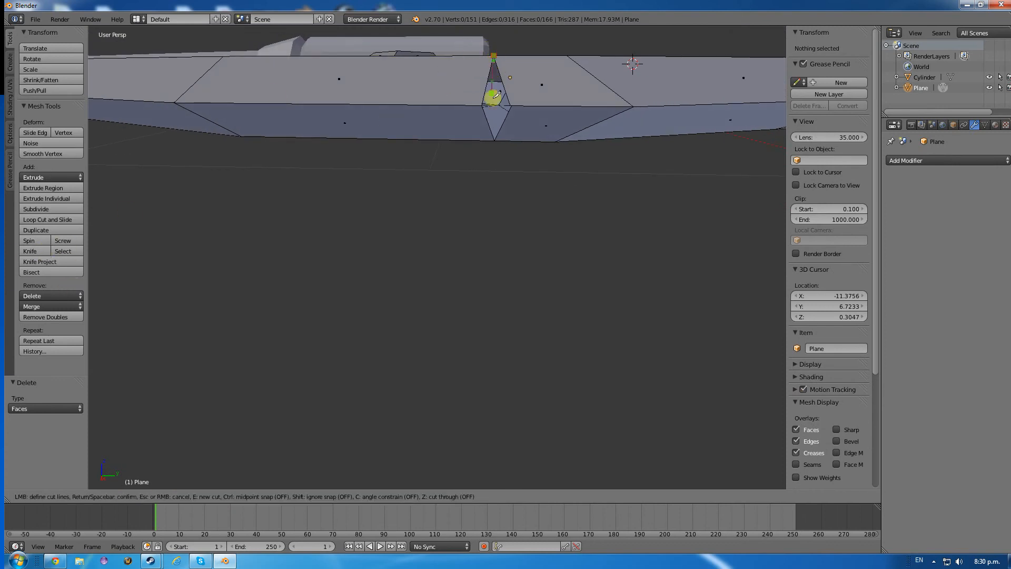
{"action": "left_click", "coordinate": [495, 148]}
{"action": "key", "text": "Return"}
{"action": "middle_click_drag", "start_coordinate": [495, 151], "coordinate": [493, 65]}
{"action": "key", "text": "ctrl+z"}
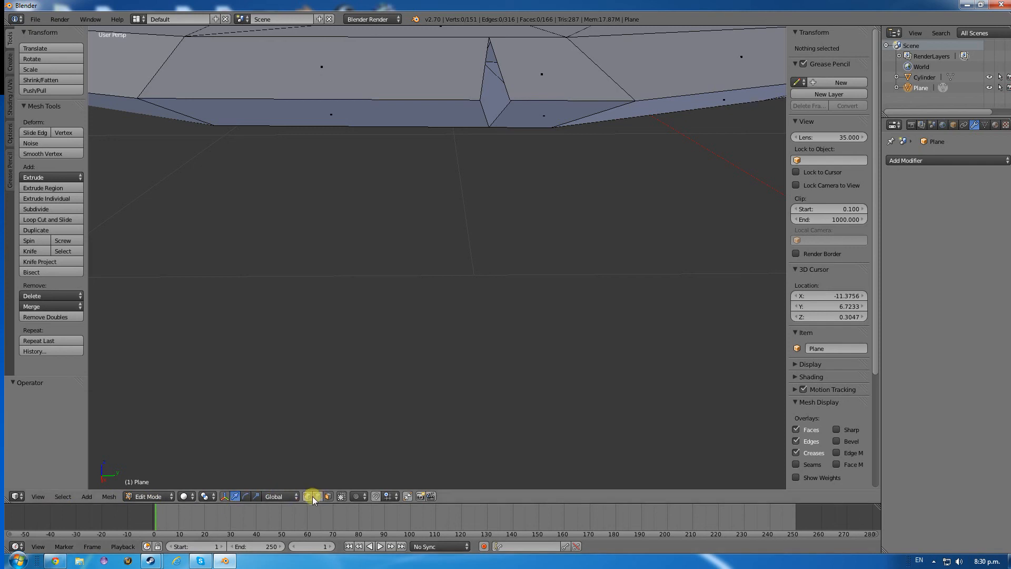
- Fill one side of the notch with a triangular face from its upper, outer and lower corner vertices
{"action": "right_click", "coordinate": [489, 34]}
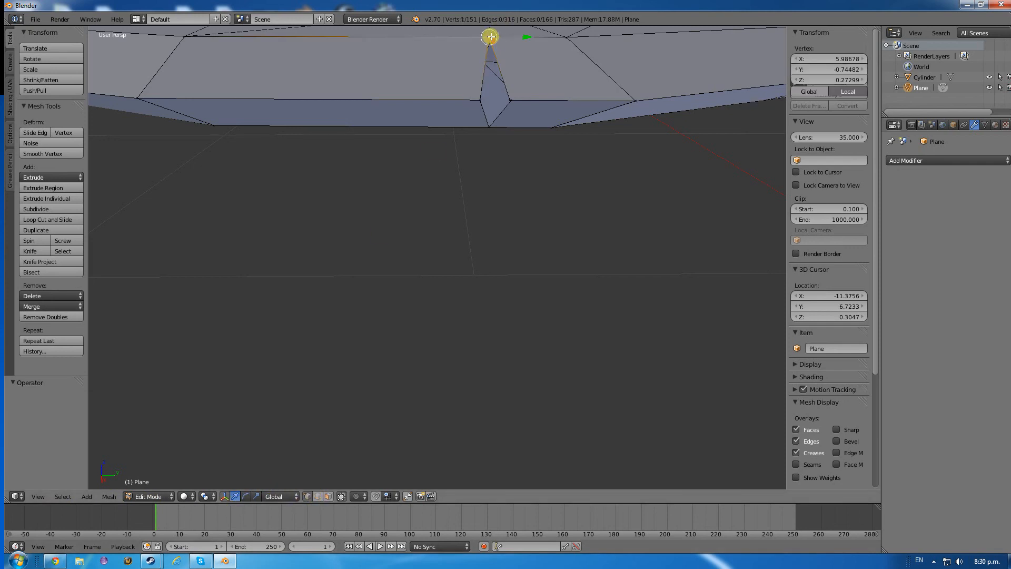
{"action": "right_click", "coordinate": [511, 101], "text": "shift"}
{"action": "right_click", "coordinate": [489, 126], "text": "shift"}
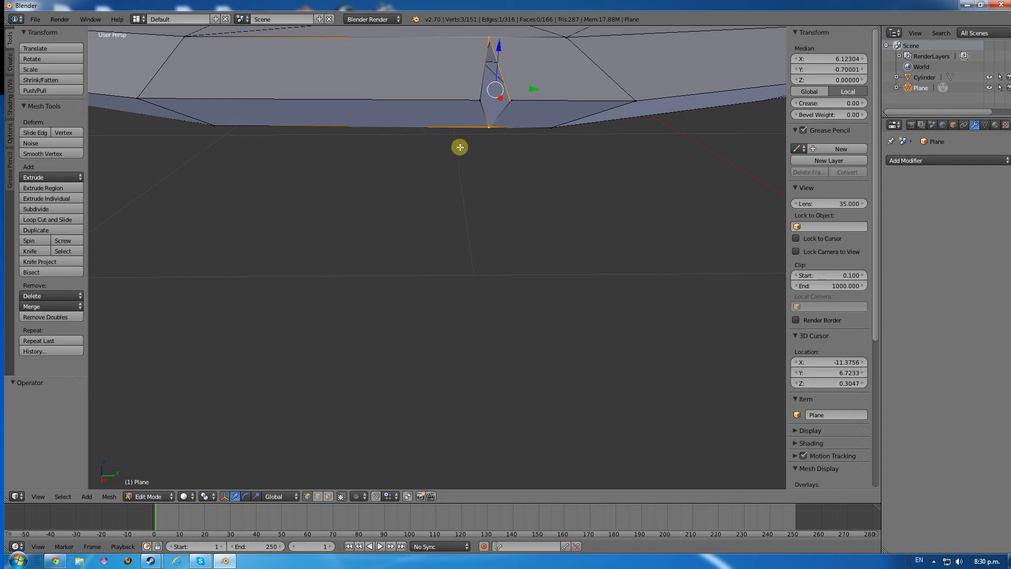
{"action": "key", "text": "f"}
- Fill the notch's opposite side with a face between its other outer corner and the shared upper and lower vertices
{"action": "right_click", "coordinate": [481, 98]}
{"action": "right_click", "coordinate": [488, 33], "text": "shift"}
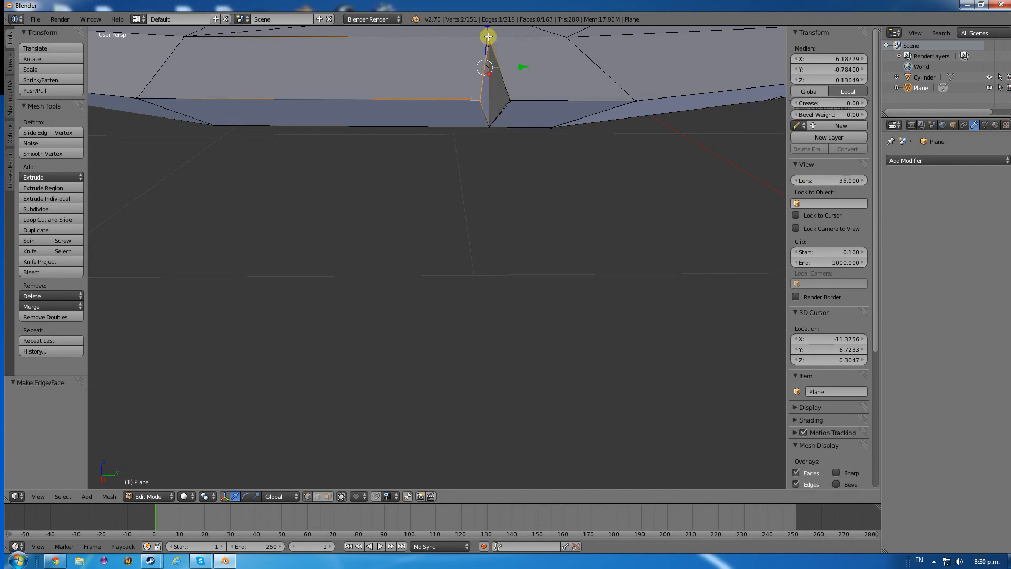
{"action": "right_click", "coordinate": [489, 126], "text": "shift"}
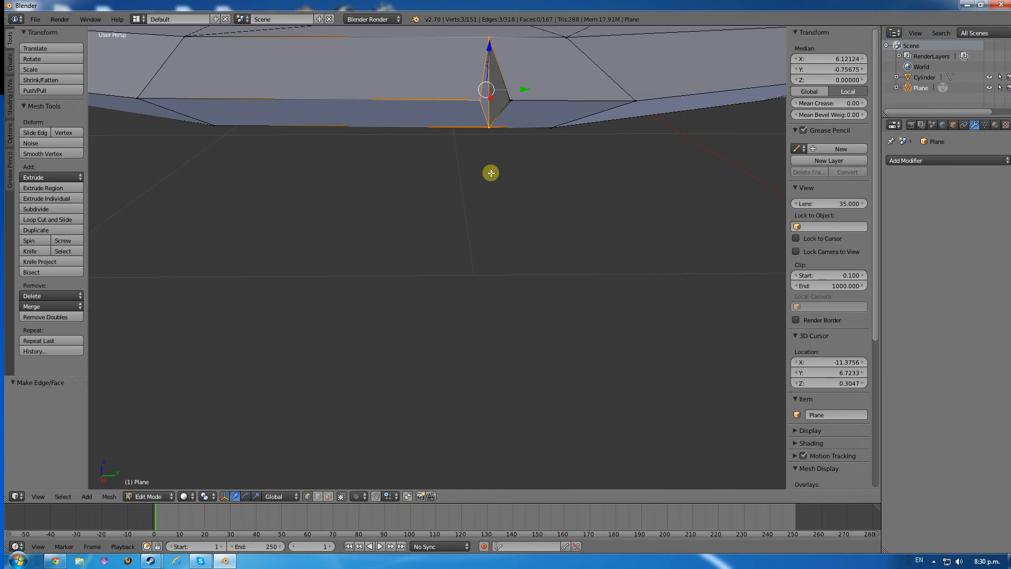
{"action": "middle_click_drag", "start_coordinate": [493, 156], "coordinate": [530, 128]}
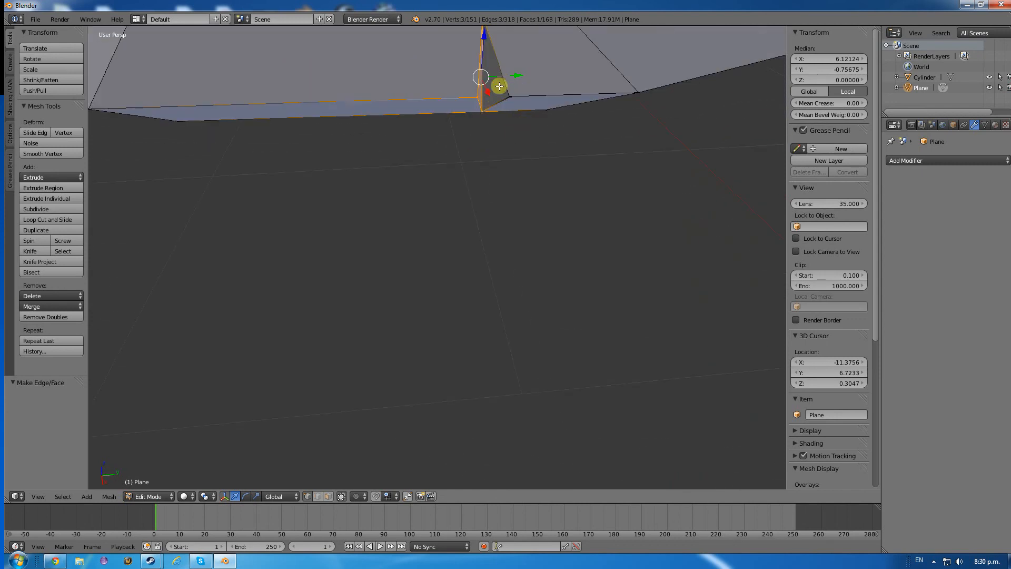
- Merge the stray vertex beside the notch into the notch's outer corner vertex using At Last
{"action": "middle_click_drag", "start_coordinate": [521, 70], "coordinate": [497, 311]}
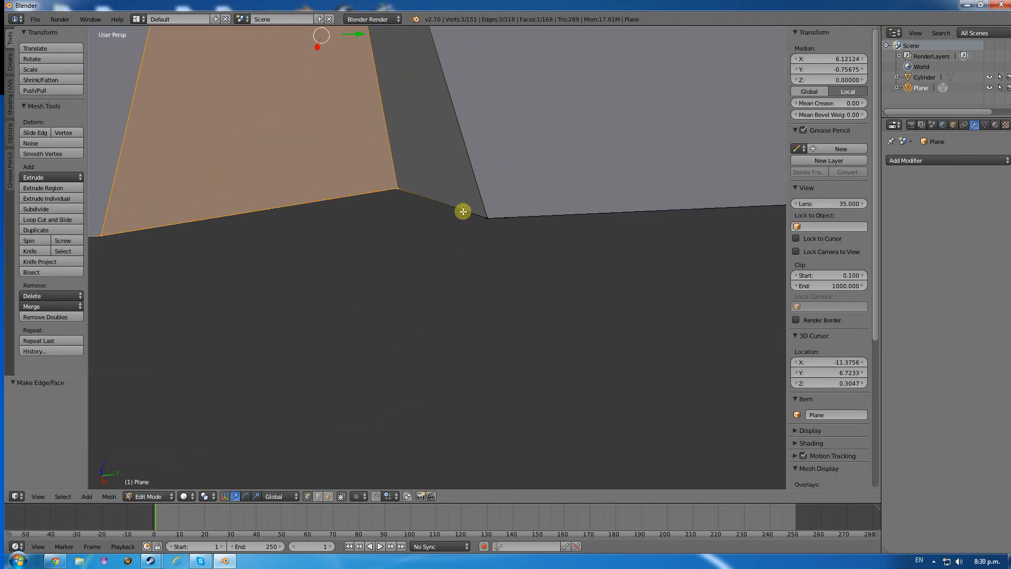
{"action": "right_click", "coordinate": [504, 217]}
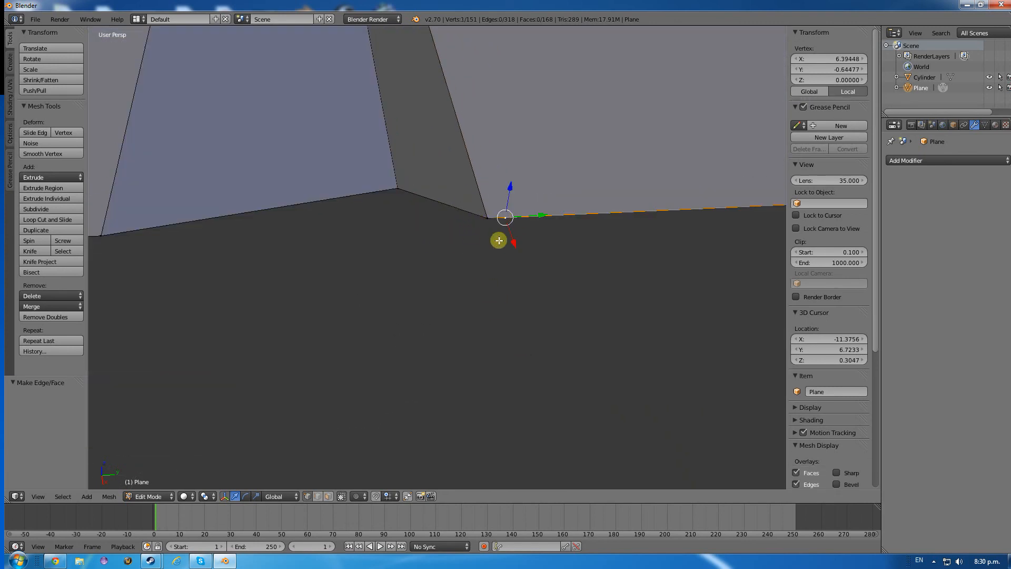
{"action": "key", "text": "a"}
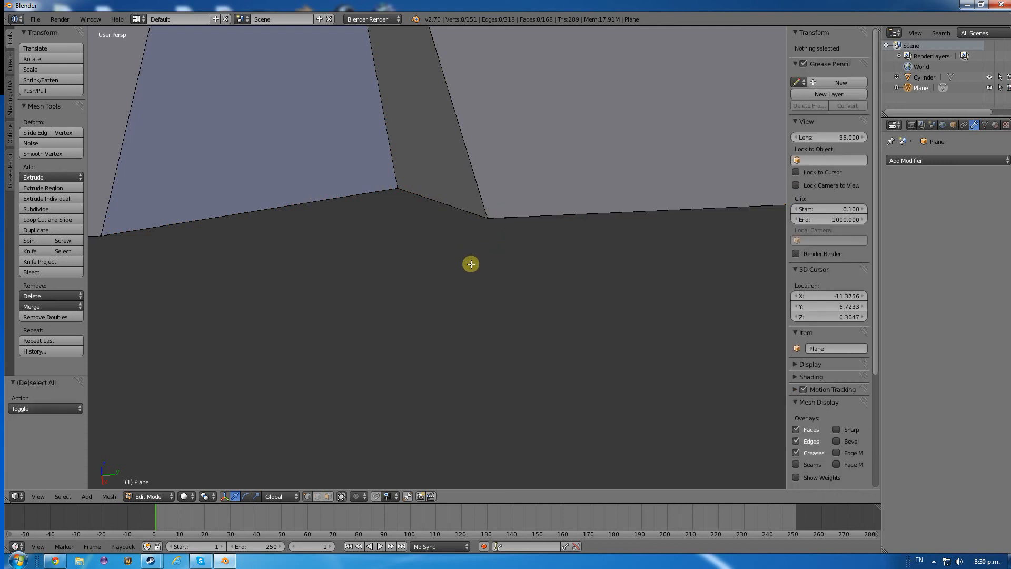
{"action": "right_click", "coordinate": [504, 217]}
{"action": "right_click", "coordinate": [486, 219], "text": "shift"}
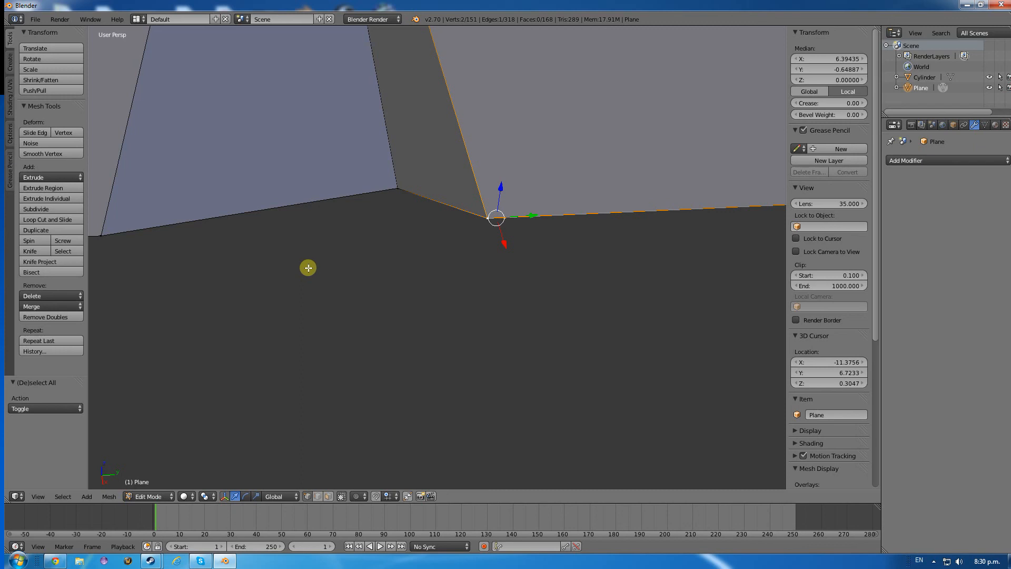
{"action": "key", "text": "alt+m"}
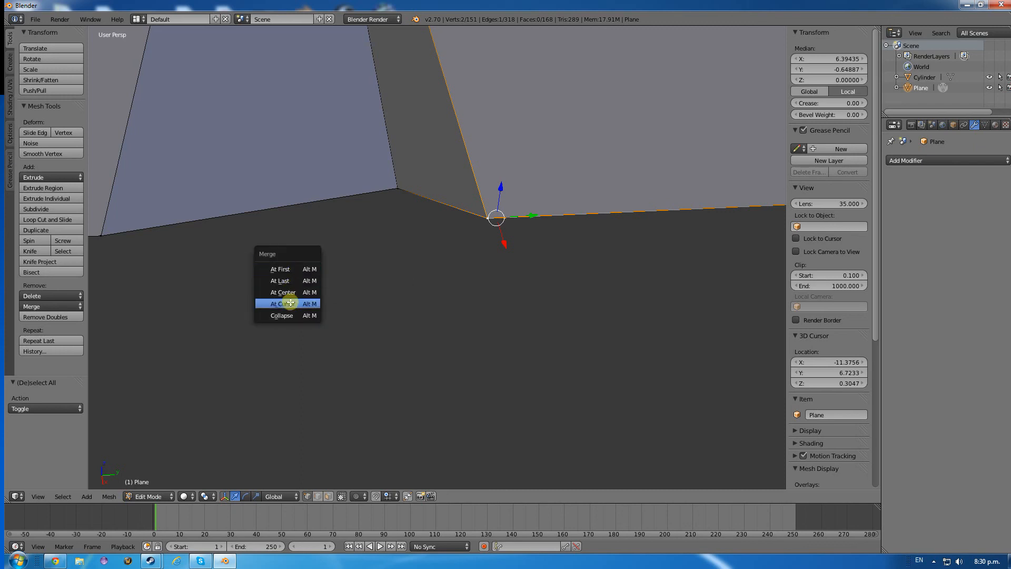
{"action": "left_click", "coordinate": [285, 285]}
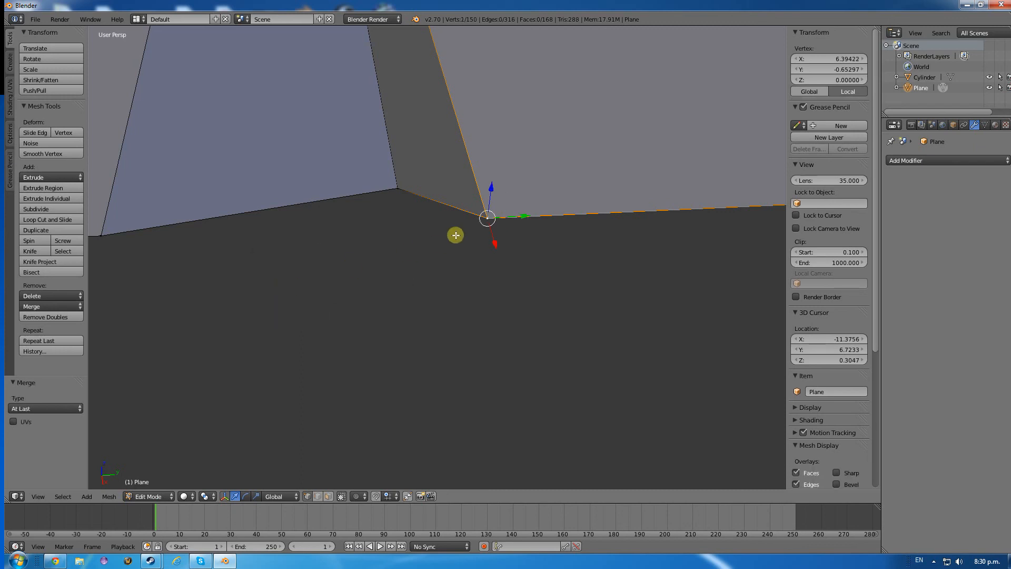
- Return to Object Mode and inspect the notched blade and the whole axe
{"action": "scroll", "coordinate": [374, 253], "scroll_direction": "down", "scroll_amount": 4}
{"action": "mouse_move", "coordinate": [343, 285]}
{"action": "middle_mouse_down"}
{"action": "mouse_move", "coordinate": [327, 214]}
{"action": "mouse_move", "coordinate": [339, 207]}
{"action": "mouse_move", "coordinate": [334, 264]}
{"action": "mouse_move", "coordinate": [356, 290]}
{"action": "mouse_move", "coordinate": [362, 278]}
{"action": "middle_mouse_up"}
{"action": "scroll", "coordinate": [361, 278], "scroll_direction": "down", "scroll_amount": 10}
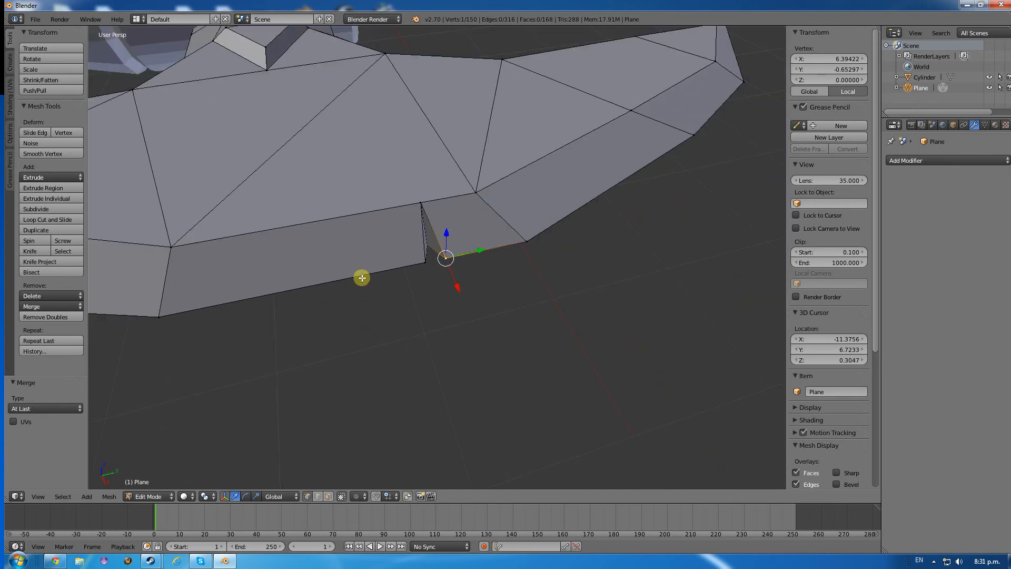
{"action": "middle_click_drag", "start_coordinate": [306, 257], "coordinate": [413, 294]}
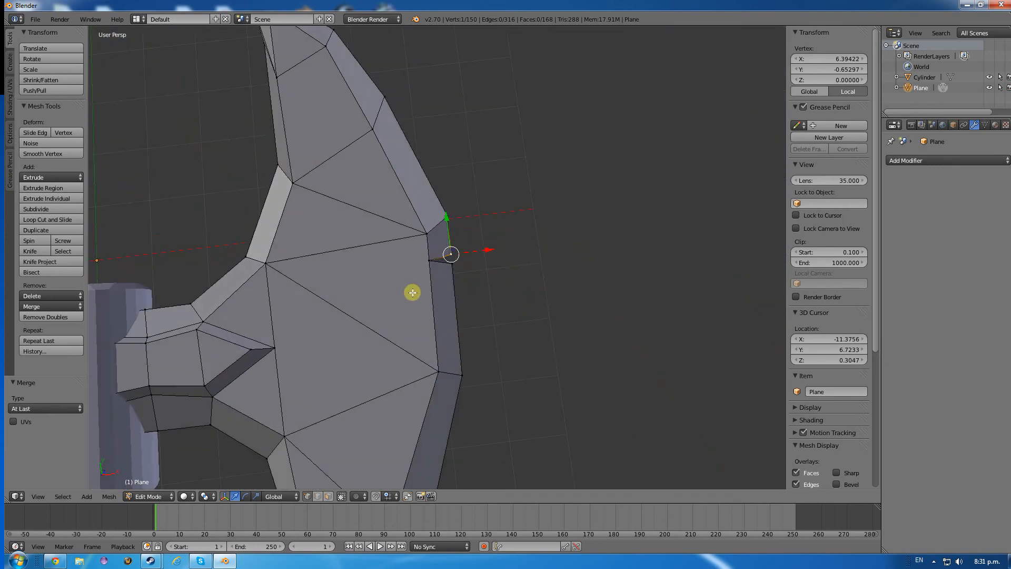
{"action": "key", "text": "Tab"}
{"action": "scroll", "coordinate": [463, 323], "scroll_direction": "down", "scroll_amount": 6}
{"action": "middle_click_drag", "start_coordinate": [445, 350], "coordinate": [414, 269]}
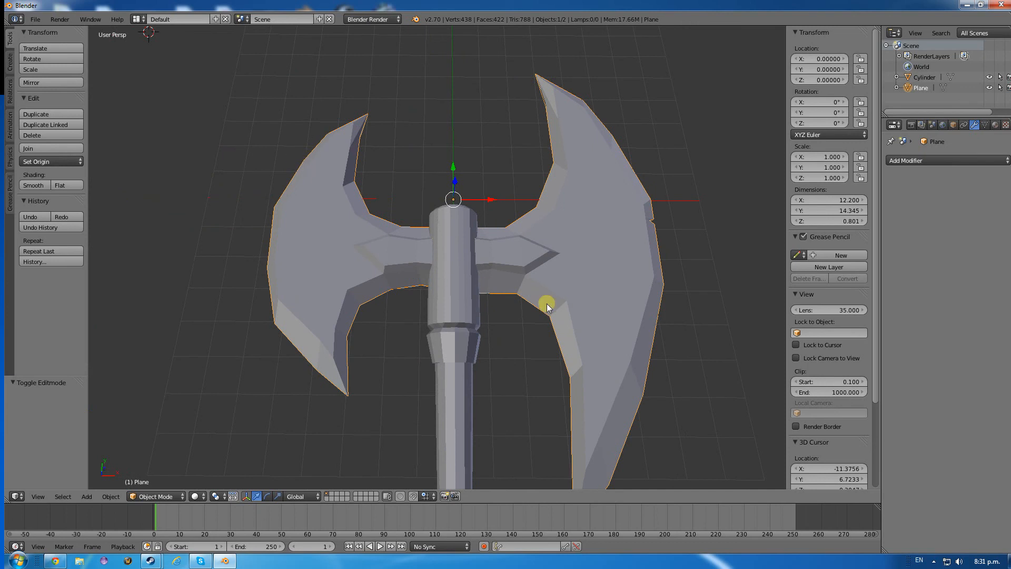
{"action": "middle_click_drag", "start_coordinate": [547, 303], "coordinate": [479, 267]}
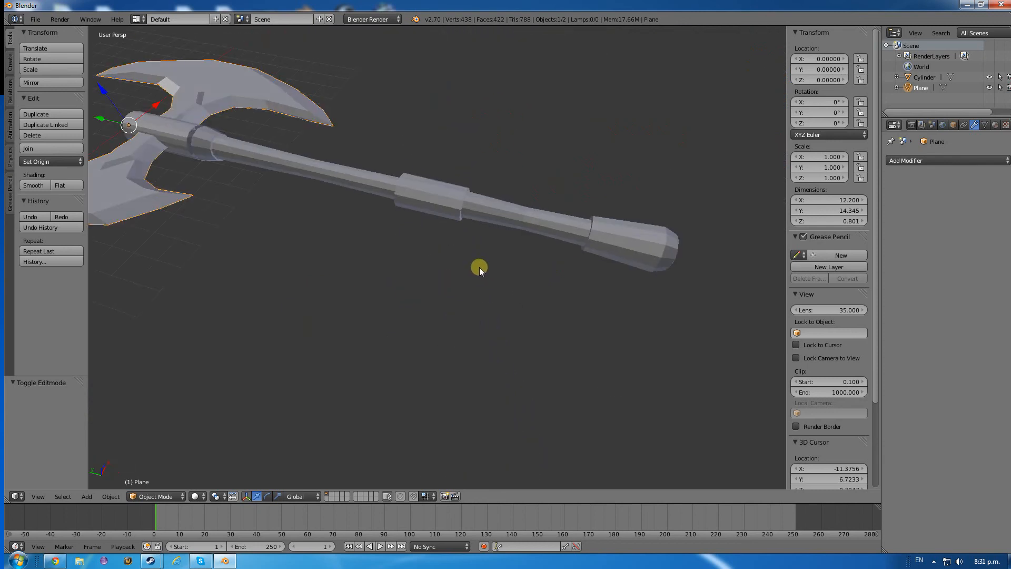
- In the handle's Edit Mode, select the shaft faces between the upper collar and the middle grip and subdivide them with one cut
{"action": "right_click", "coordinate": [318, 174]}
{"action": "key", "text": "Tab"}
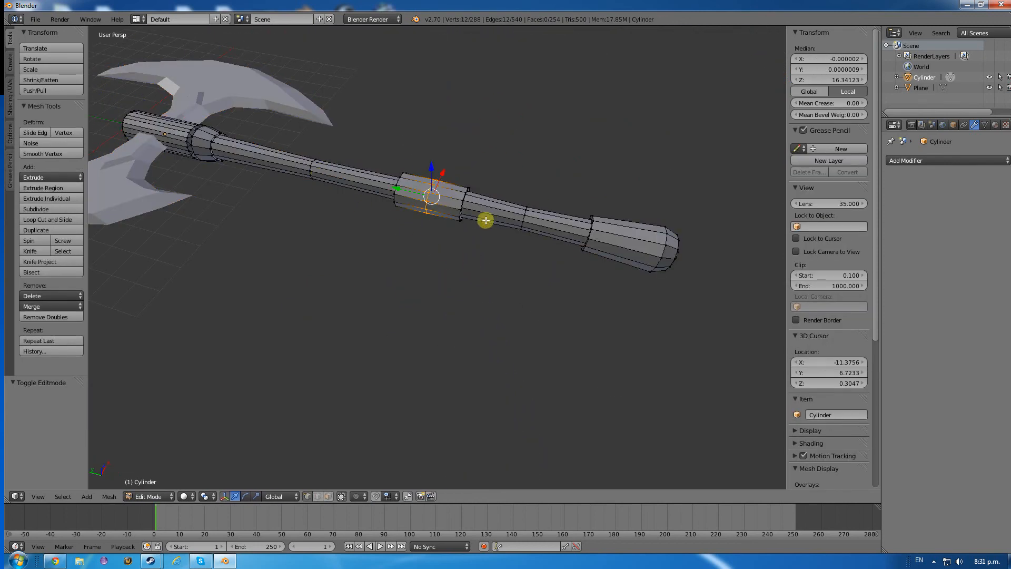
{"action": "middle_click_drag", "start_coordinate": [336, 172], "coordinate": [498, 265]}
{"action": "scroll", "coordinate": [290, 177], "scroll_direction": "up", "scroll_amount": 4}
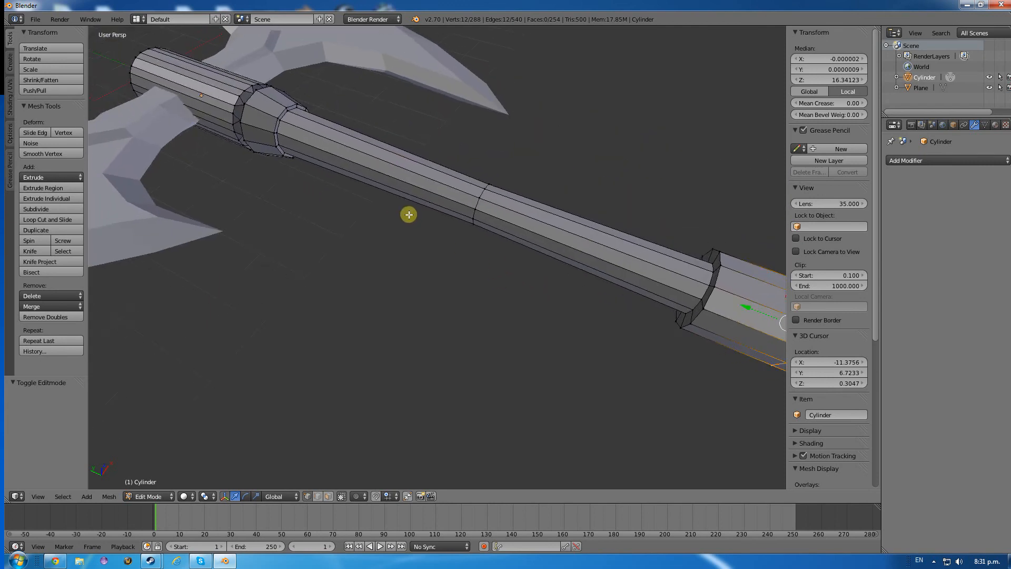
{"action": "scroll", "coordinate": [409, 214], "scroll_direction": "down", "scroll_amount": 4}
{"action": "left_click", "coordinate": [328, 496]}
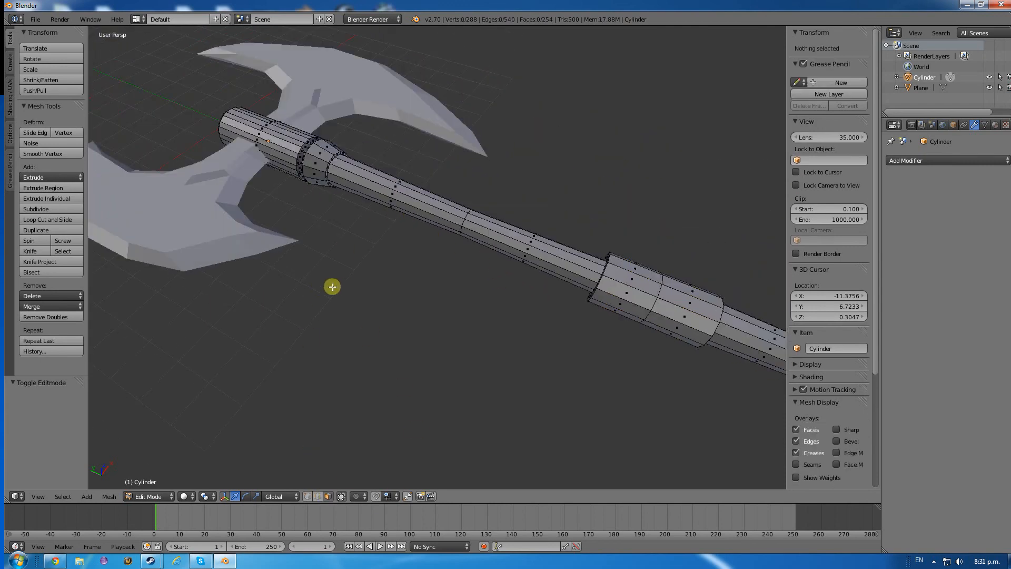
{"action": "key", "text": "KP_7"}
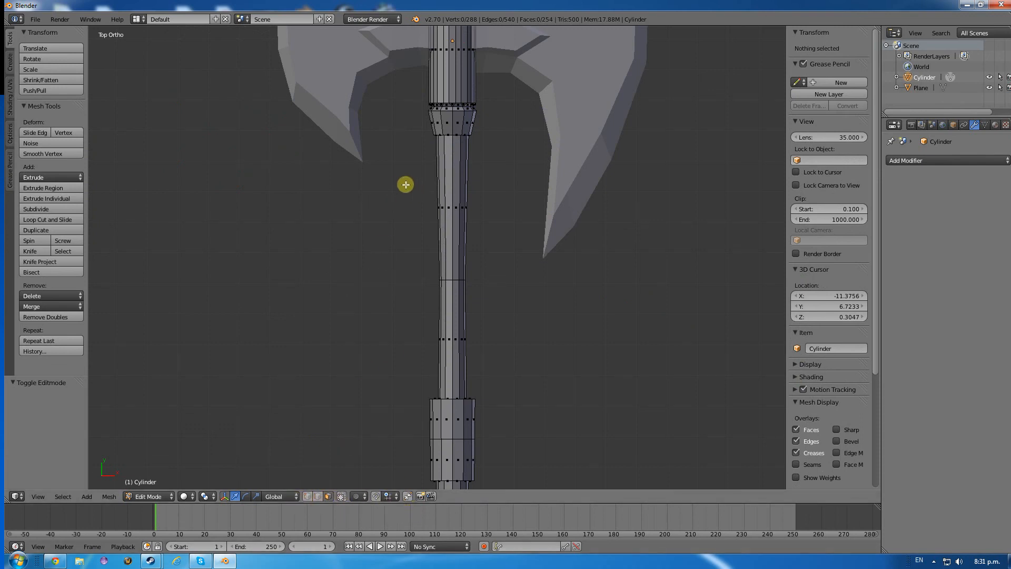
{"action": "key", "text": "b"}
{"action": "left_click_drag", "start_coordinate": [402, 174], "coordinate": [497, 354]}
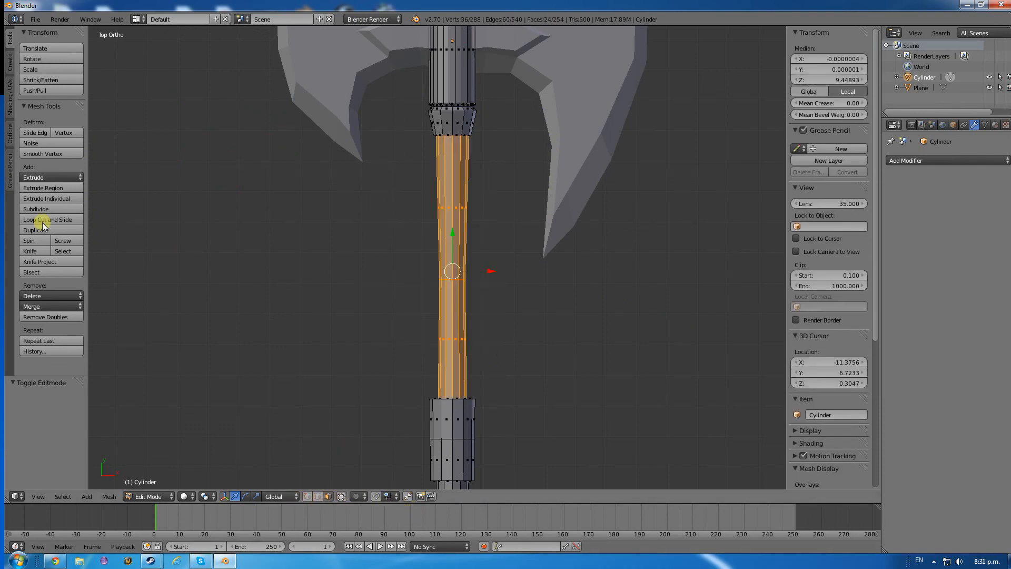
{"action": "left_click", "coordinate": [53, 210]}
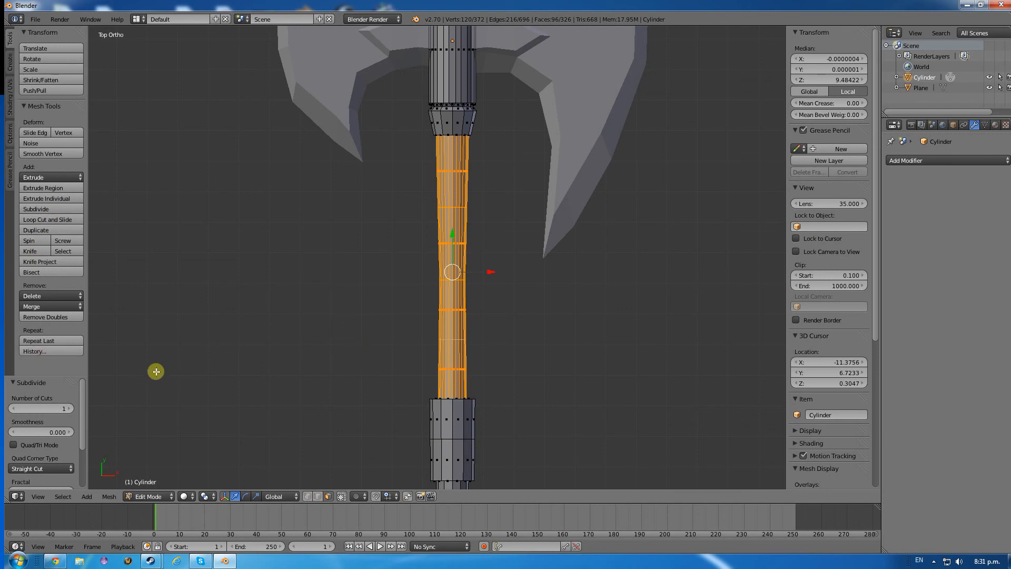
- Switch the handle to Sculpt Mode and sculpt slight irregularities into the subdivided shaft section
{"action": "left_click", "coordinate": [150, 497]}
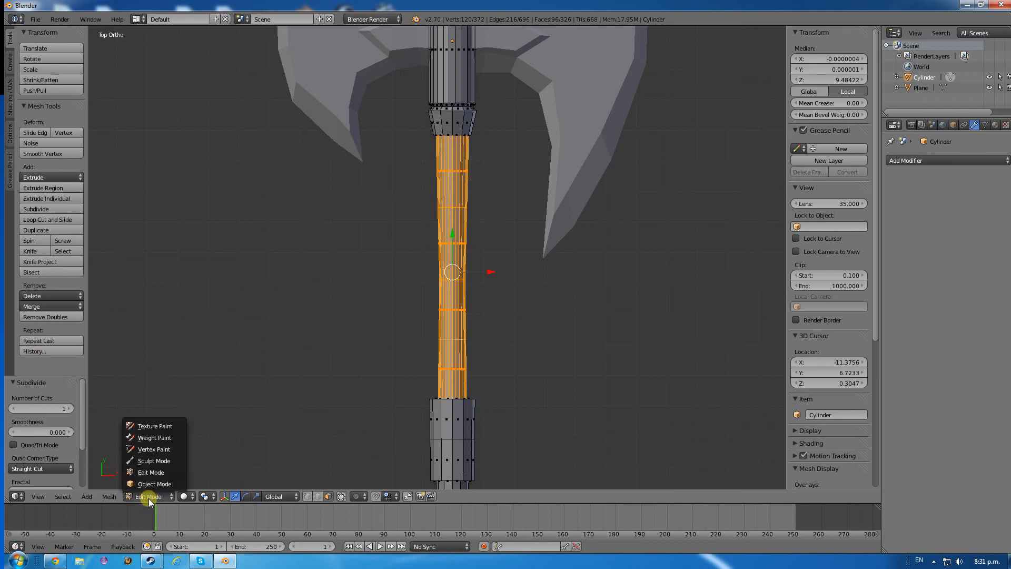
{"action": "left_click", "coordinate": [155, 462]}
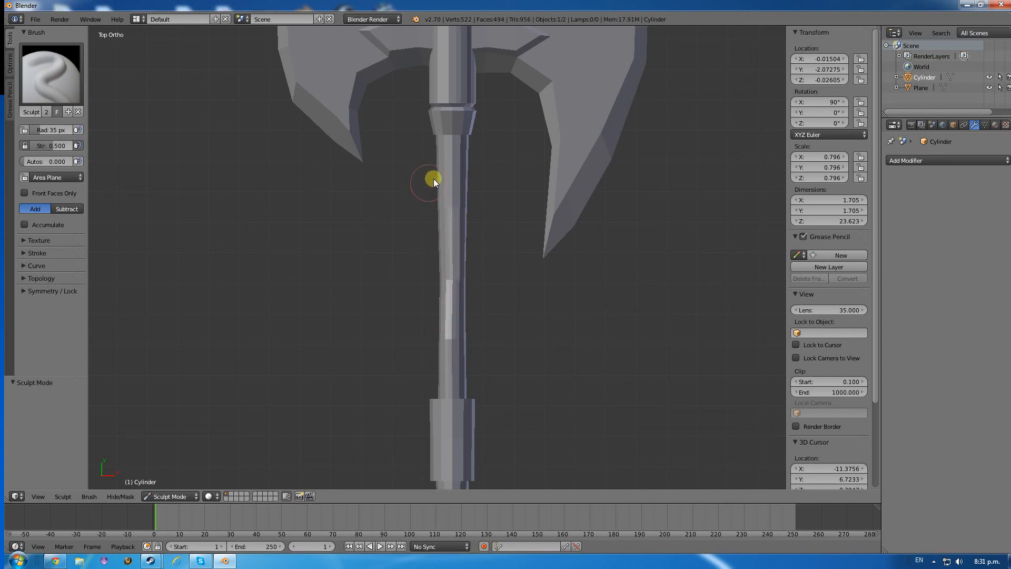
{"action": "mouse_move", "coordinate": [350, 304]}
{"action": "middle_mouse_down"}
{"action": "mouse_move", "coordinate": [431, 226]}
{"action": "mouse_move", "coordinate": [452, 233]}
{"action": "mouse_move", "coordinate": [483, 206]}
{"action": "mouse_move", "coordinate": [467, 244]}
{"action": "mouse_move", "coordinate": [442, 263]}
{"action": "middle_mouse_up"}
{"action": "key", "text": "Tab"}
{"action": "key", "text": "Tab"}
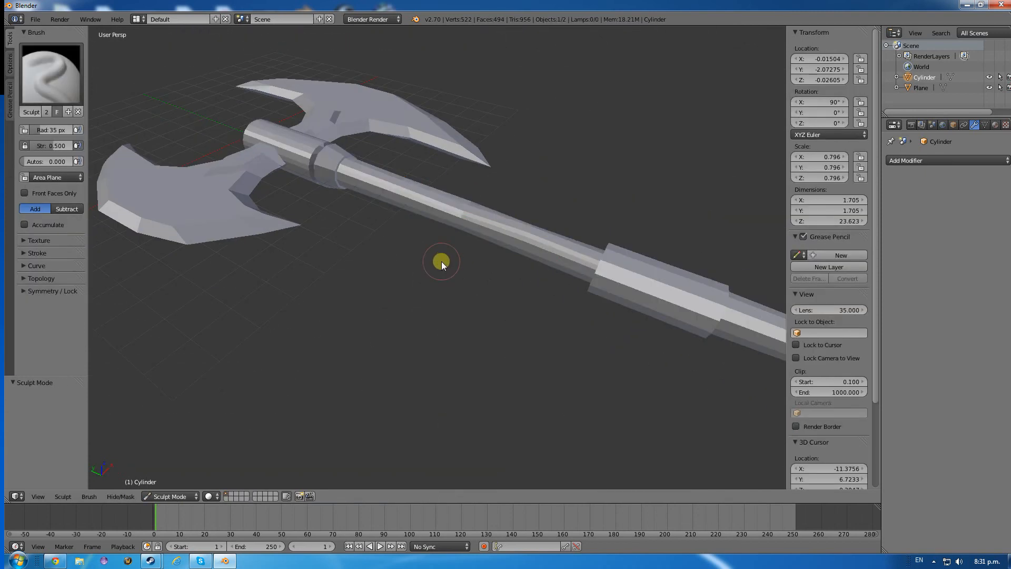
{"action": "middle_click_drag", "start_coordinate": [518, 249], "coordinate": [545, 248]}
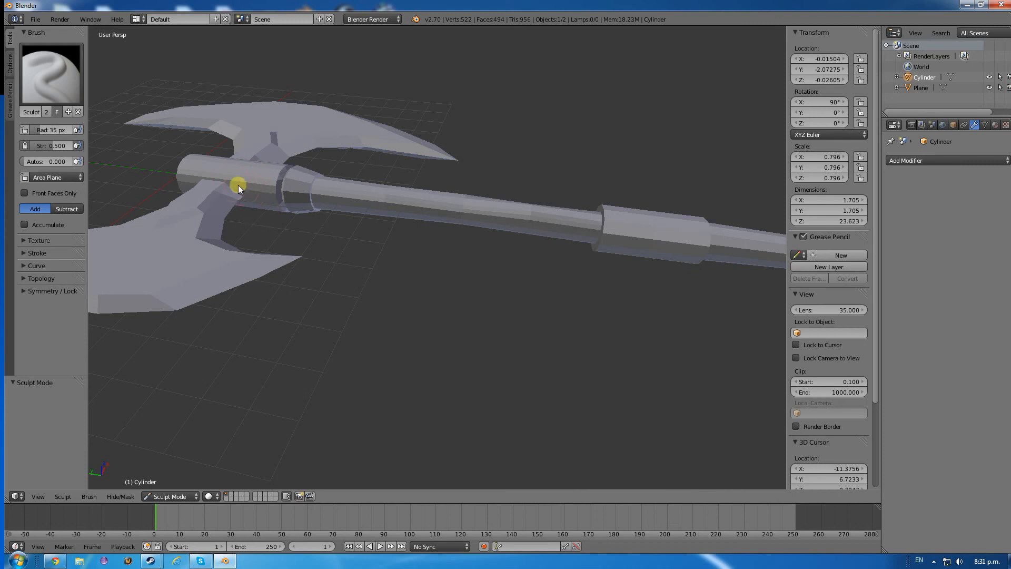
{"action": "middle_click_drag", "start_coordinate": [225, 176], "coordinate": [191, 172]}
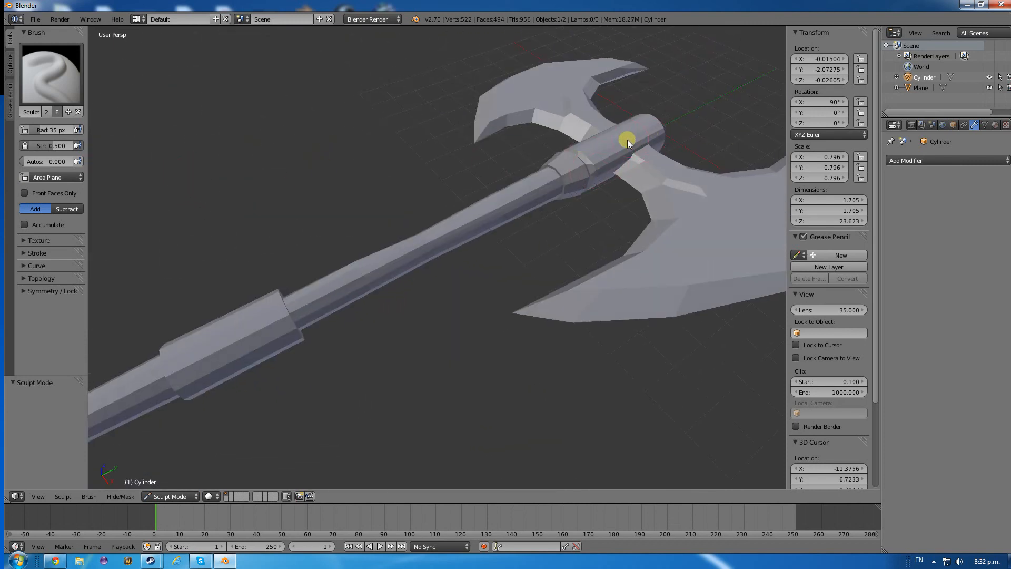
- Sculpt further irregularities into the shaft from other sides, checking its mesh in Edit Mode in between
{"action": "mouse_move", "coordinate": [661, 115]}
{"action": "middle_mouse_down"}
{"action": "mouse_move", "coordinate": [585, 137]}
{"action": "mouse_move", "coordinate": [617, 95]}
{"action": "mouse_move", "coordinate": [621, 167]}
{"action": "mouse_move", "coordinate": [491, 159]}
{"action": "mouse_move", "coordinate": [505, 181]}
{"action": "mouse_move", "coordinate": [458, 178]}
{"action": "middle_mouse_up"}
{"action": "key", "text": "Tab"}
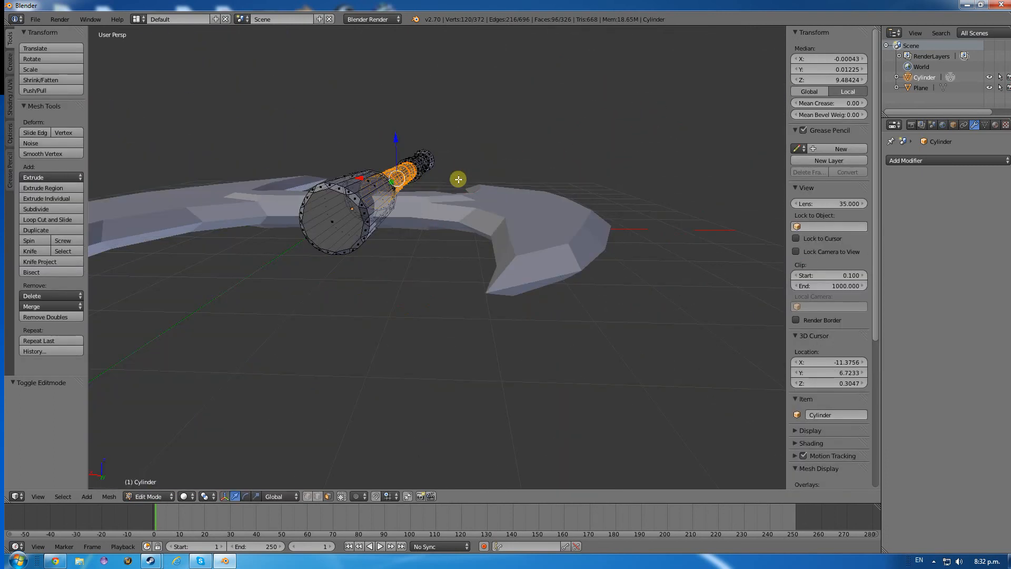
{"action": "mouse_move", "coordinate": [275, 173]}
{"action": "middle_mouse_down"}
{"action": "mouse_move", "coordinate": [316, 205]}
{"action": "mouse_move", "coordinate": [384, 199]}
{"action": "mouse_move", "coordinate": [395, 226]}
{"action": "mouse_move", "coordinate": [482, 232]}
{"action": "mouse_move", "coordinate": [422, 168]}
{"action": "mouse_move", "coordinate": [543, 156]}
{"action": "mouse_move", "coordinate": [323, 208]}
{"action": "mouse_move", "coordinate": [542, 198]}
{"action": "mouse_move", "coordinate": [521, 195]}
{"action": "middle_mouse_up"}
{"action": "key", "text": "Tab"}
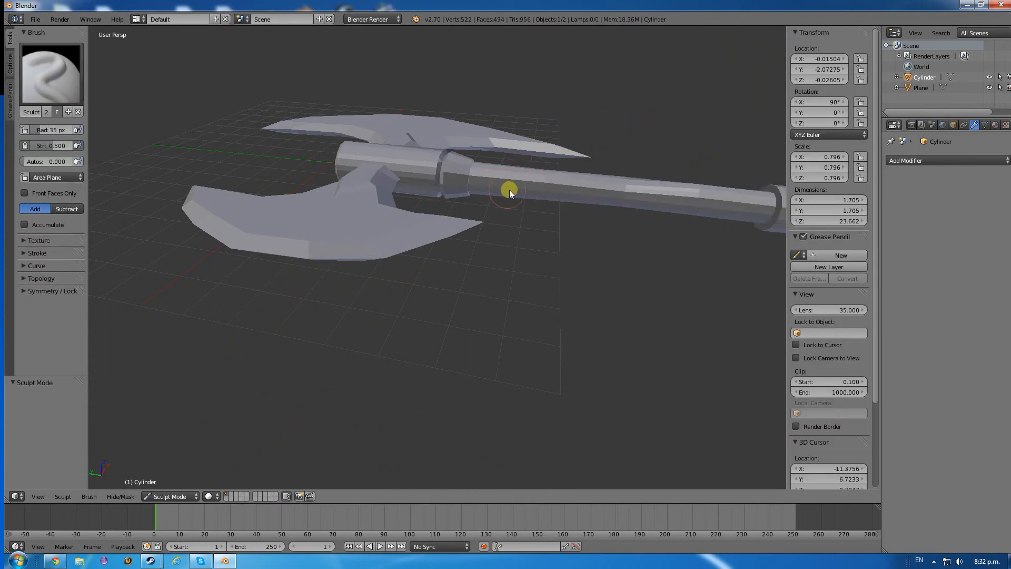
{"action": "middle_click_drag", "start_coordinate": [743, 210], "coordinate": [390, 177]}
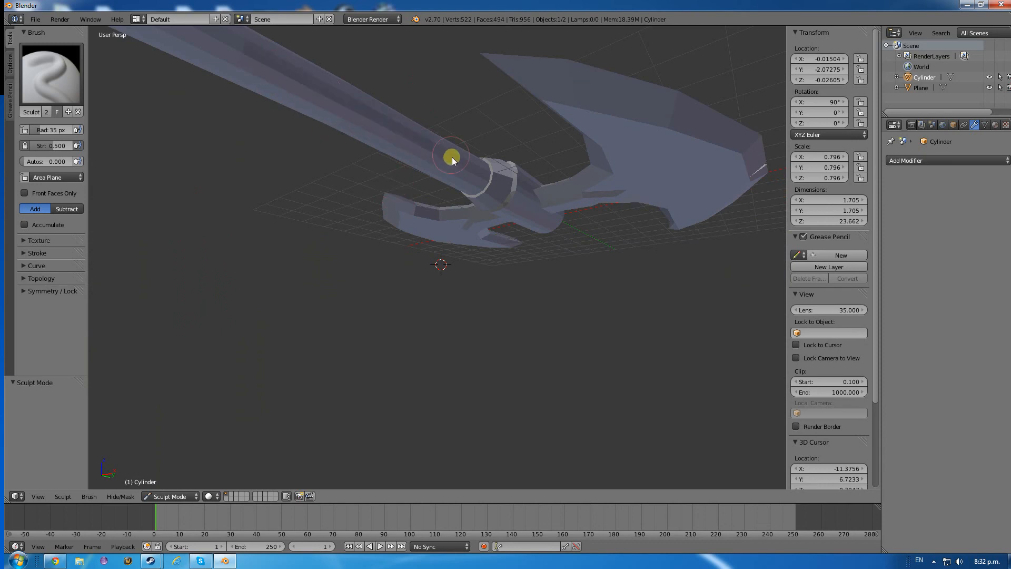
- Examine the sculpted shaft and both blades from the front, briefly checking the mesh in Edit Mode
{"action": "mouse_move", "coordinate": [295, 163]}
{"action": "middle_mouse_down"}
{"action": "mouse_move", "coordinate": [289, 144]}
{"action": "mouse_move", "coordinate": [378, 190]}
{"action": "mouse_move", "coordinate": [357, 239]}
{"action": "mouse_move", "coordinate": [417, 286]}
{"action": "mouse_move", "coordinate": [419, 340]}
{"action": "mouse_move", "coordinate": [422, 316]}
{"action": "mouse_move", "coordinate": [395, 285]}
{"action": "middle_mouse_up"}
{"action": "scroll", "coordinate": [417, 285], "scroll_direction": "down", "scroll_amount": 3}
{"action": "scroll", "coordinate": [440, 288], "scroll_direction": "up", "scroll_amount": 3}
{"action": "key", "text": "Tab"}
{"action": "key", "text": "Tab"}
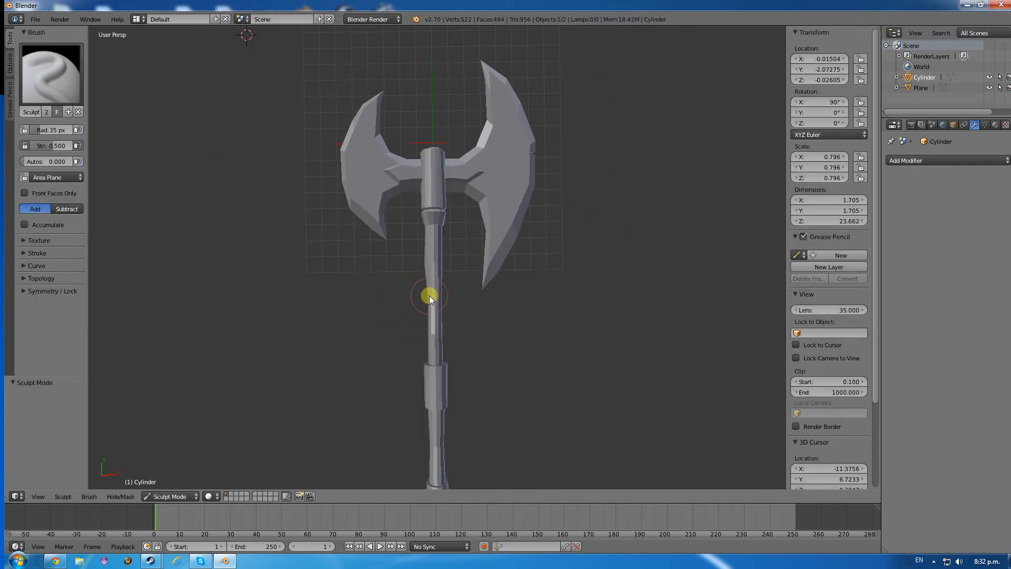
{"action": "scroll", "coordinate": [427, 291], "scroll_direction": "up", "scroll_amount": 2}
{"action": "scroll", "coordinate": [433, 298], "scroll_direction": "down", "scroll_amount": 1}
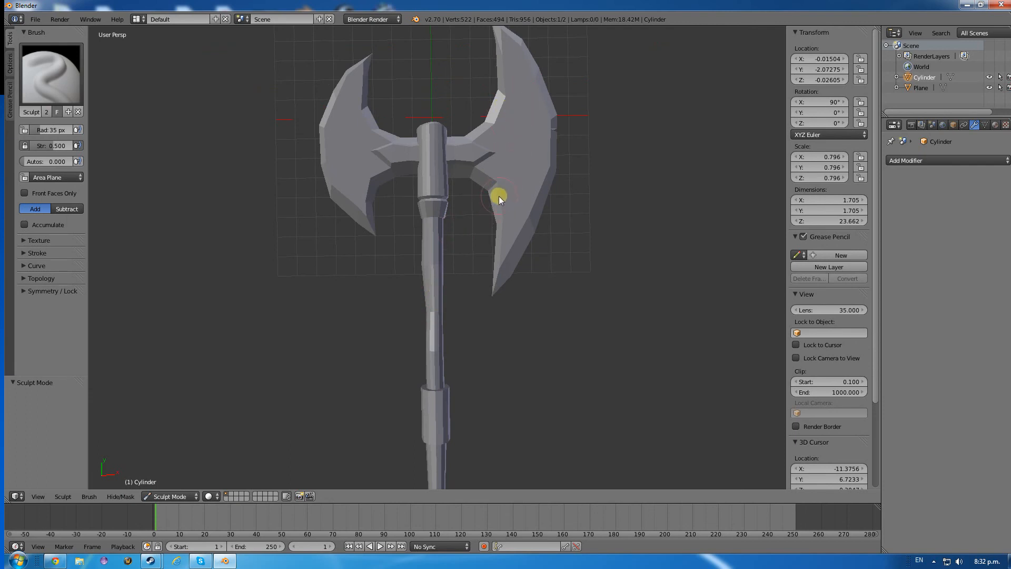
- Select the double-bladed head, switch it to Sculpt Mode and sculpt slight irregularities into the blades, checking its mesh in Edit Mode in between
{"action": "key", "text": "Tab"}
{"action": "key", "text": "Tab"}
{"action": "right_click", "coordinate": [511, 136]}
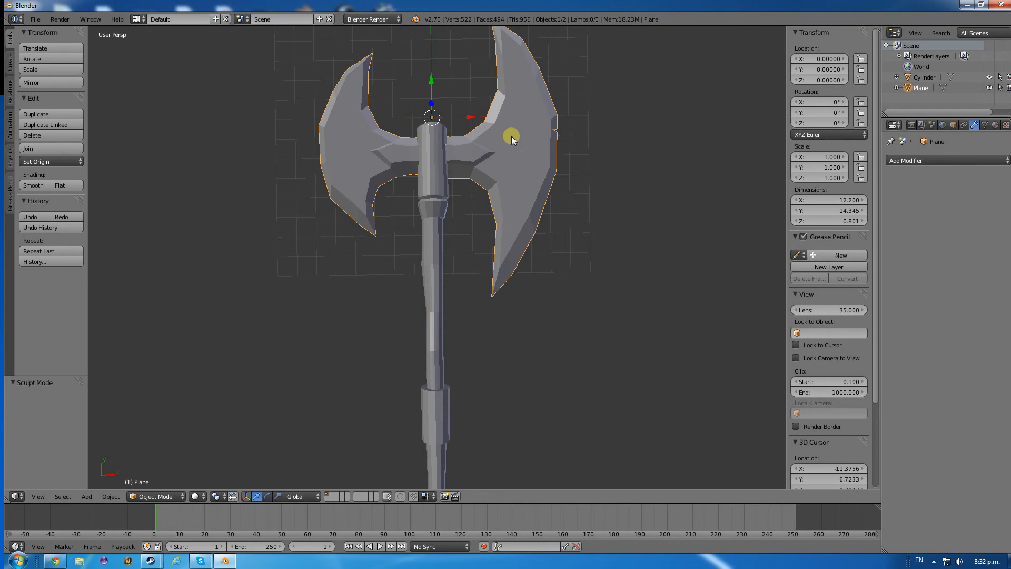
{"action": "left_click", "coordinate": [168, 494]}
{"action": "left_click", "coordinate": [158, 459]}
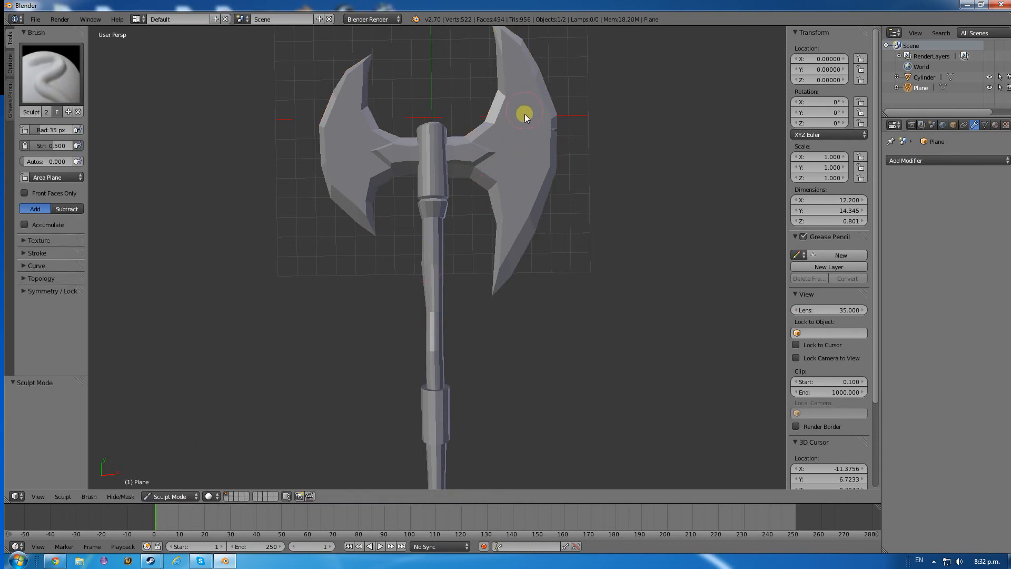
{"action": "key", "text": "Tab"}
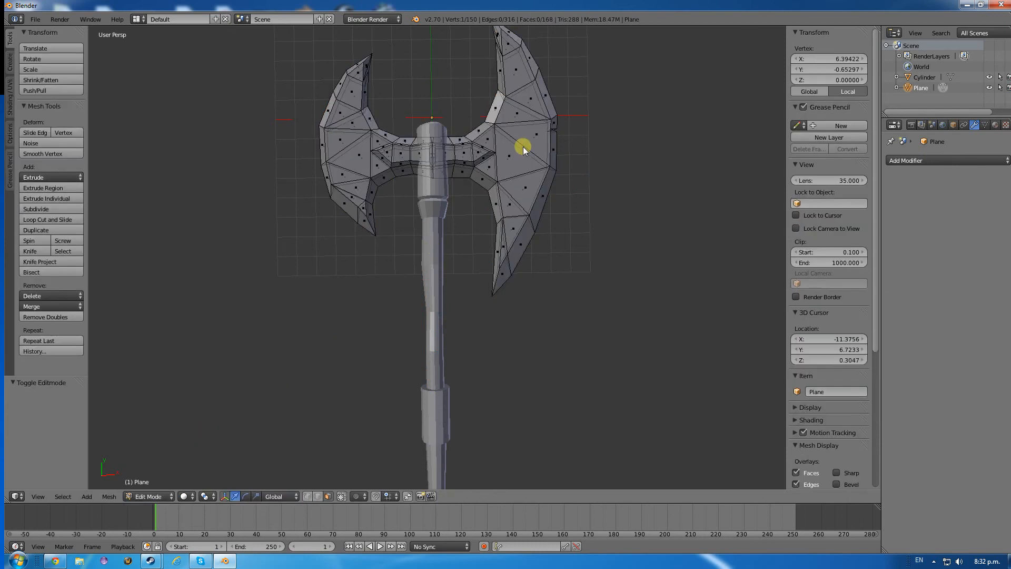
{"action": "key", "text": "Tab"}
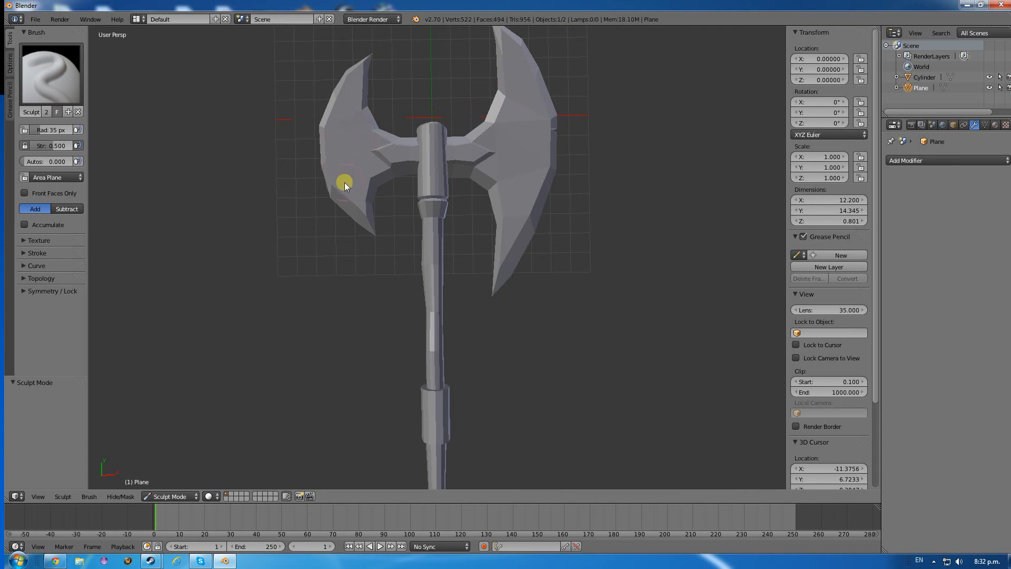
{"action": "middle_click_drag", "start_coordinate": [245, 228], "coordinate": [349, 175]}
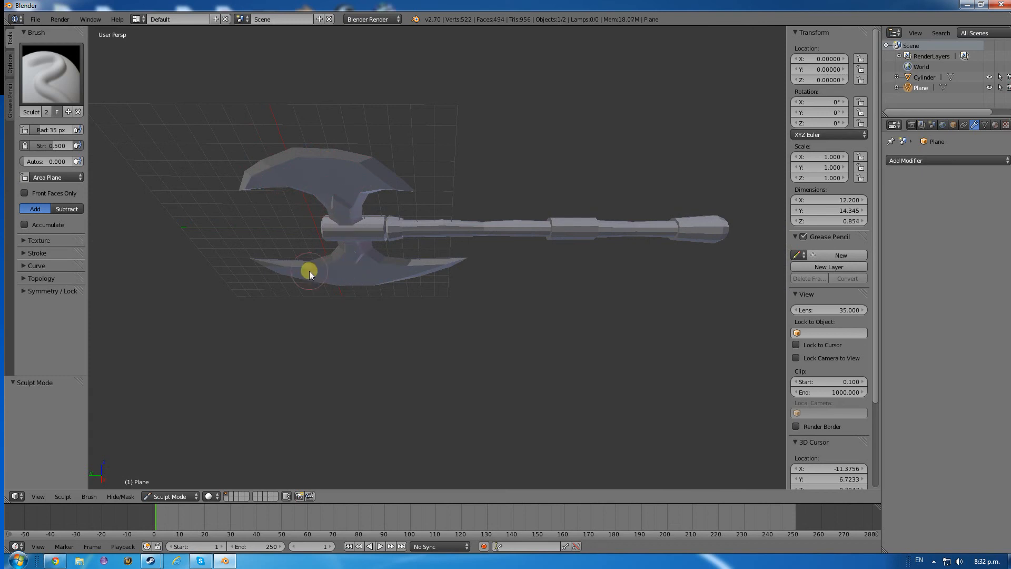
- Examine the whole axe from the side and front, briefly checking the blade mesh in Edit Mode
{"action": "middle_click_drag", "start_coordinate": [431, 284], "coordinate": [421, 314]}
{"action": "scroll", "coordinate": [401, 267], "scroll_direction": "down", "scroll_amount": 5}
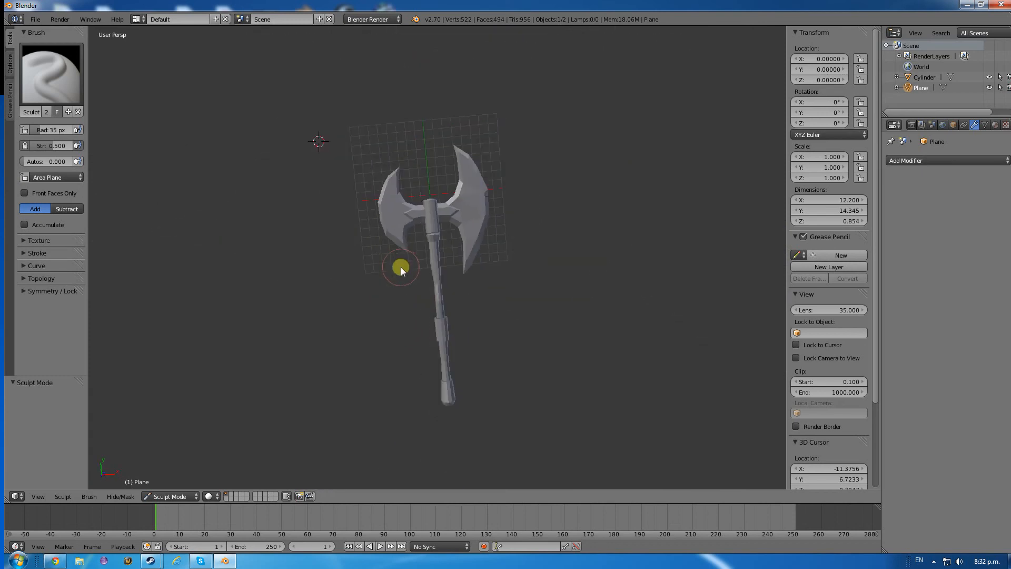
{"action": "key", "text": "Tab"}
{"action": "mouse_move", "coordinate": [506, 255]}
{"action": "middle_mouse_down"}
{"action": "mouse_move", "coordinate": [521, 246]}
{"action": "mouse_move", "coordinate": [498, 258]}
{"action": "mouse_move", "coordinate": [507, 270]}
{"action": "middle_mouse_up"}
{"action": "key", "text": "Tab"}
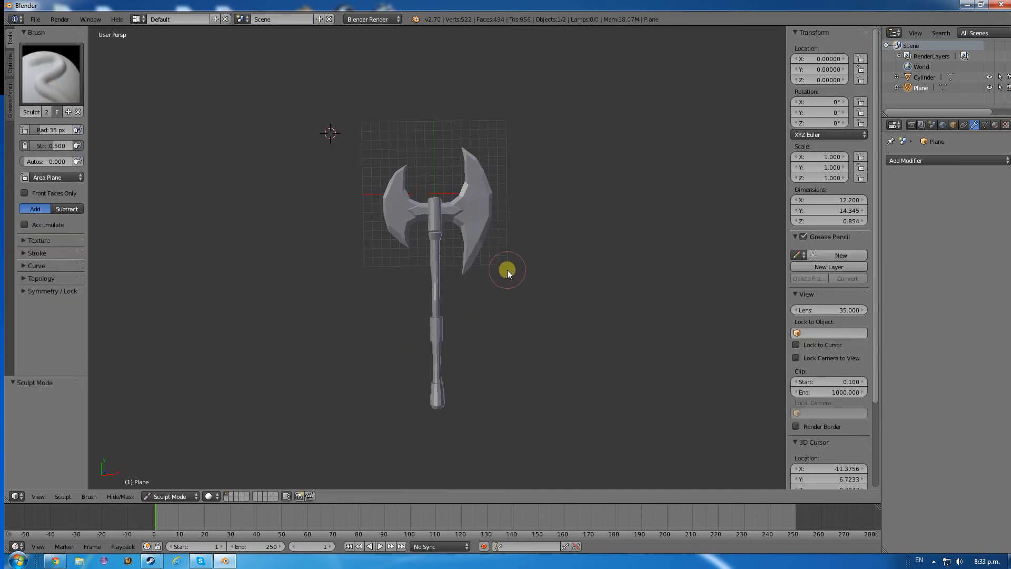
{"action": "key", "text": "e"}
- Save the model as axe.blend in the blends folder
{"action": "left_click", "coordinate": [36, 18]}
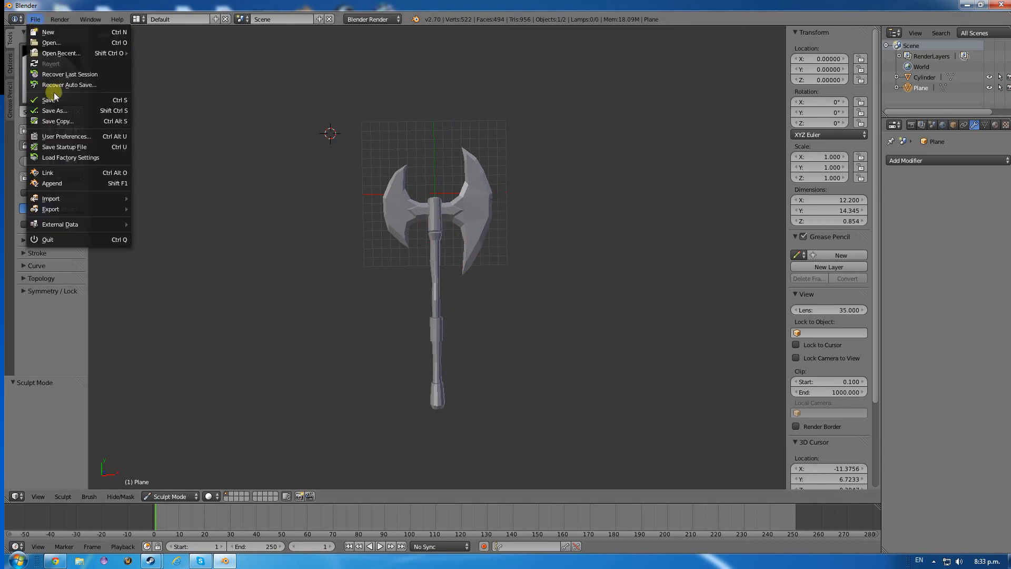
{"action": "left_click", "coordinate": [53, 108]}
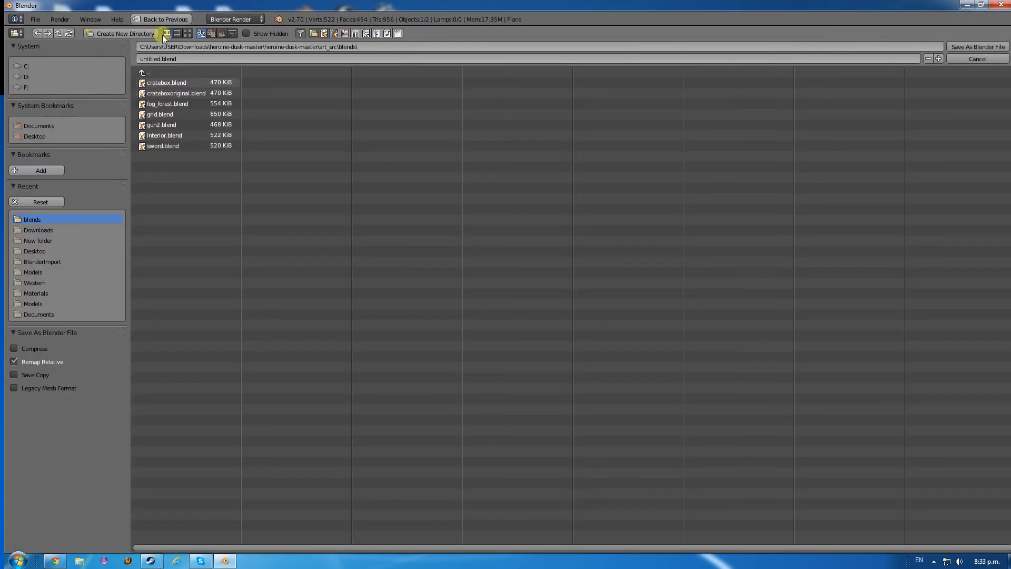
{"action": "left_click", "coordinate": [157, 62]}
{"action": "type", "text": "axe.blende"}
{"action": "key", "text": "BackSpace"}
{"action": "left_click", "coordinate": [977, 46]}
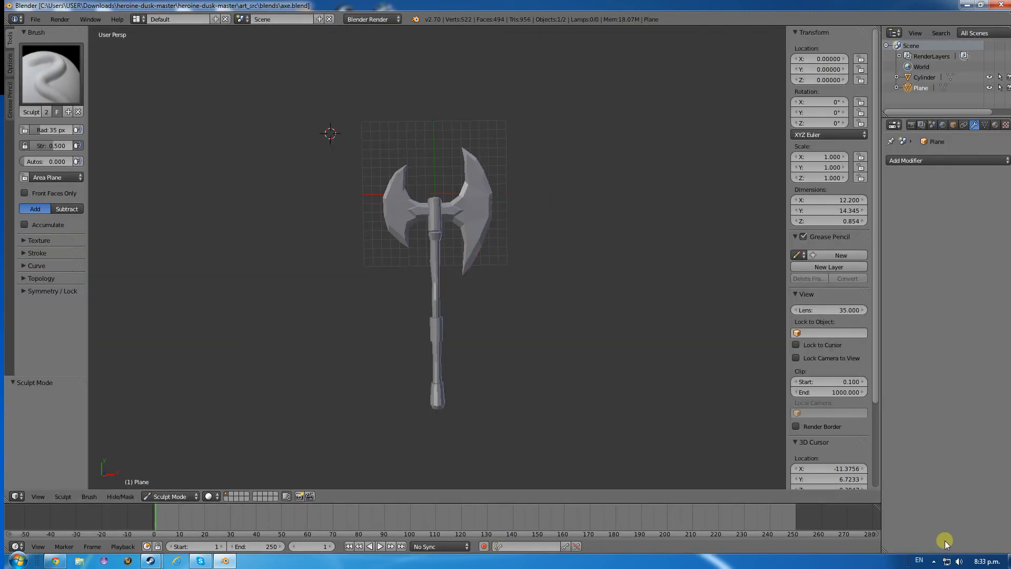
{"action": "left_click", "coordinate": [934, 562]}
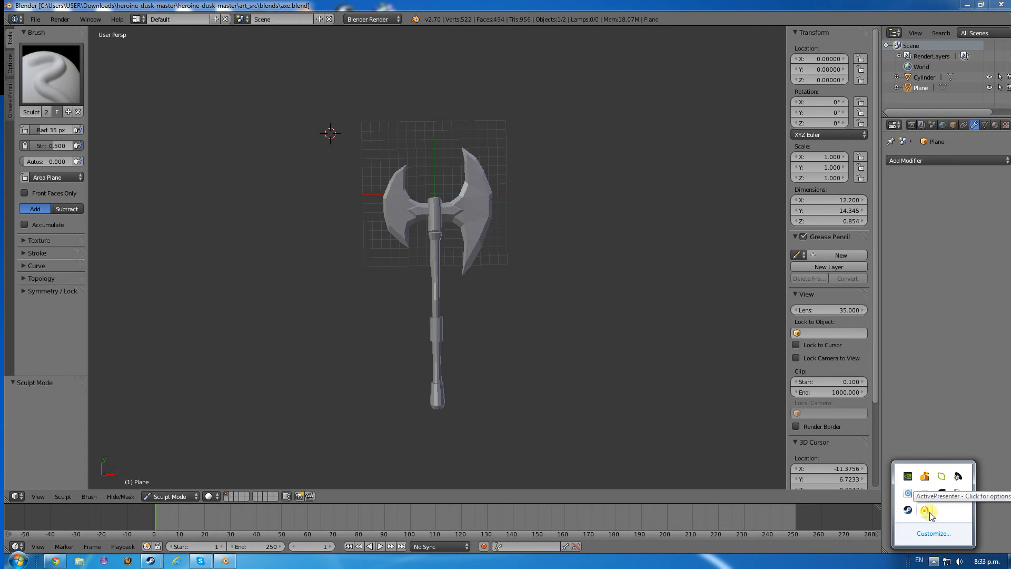
{"action": "left_click", "coordinate": [928, 512]}
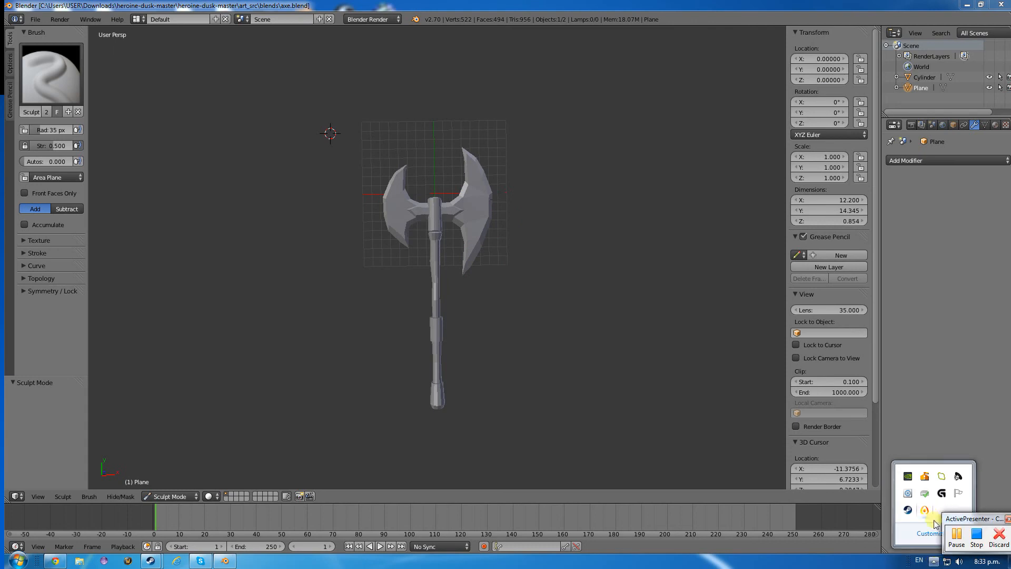